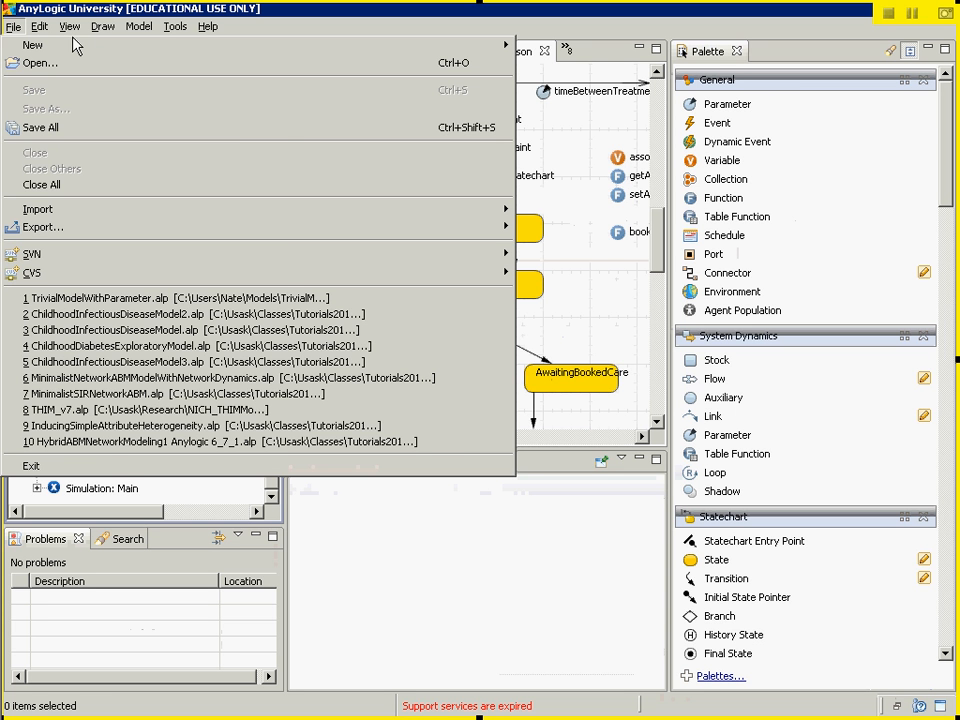
- Create a new model named InitialMobilityModel in the default location, starting from scratch with a blank canvas
mouse_move(10, 31)
mouse_move(490, 43)
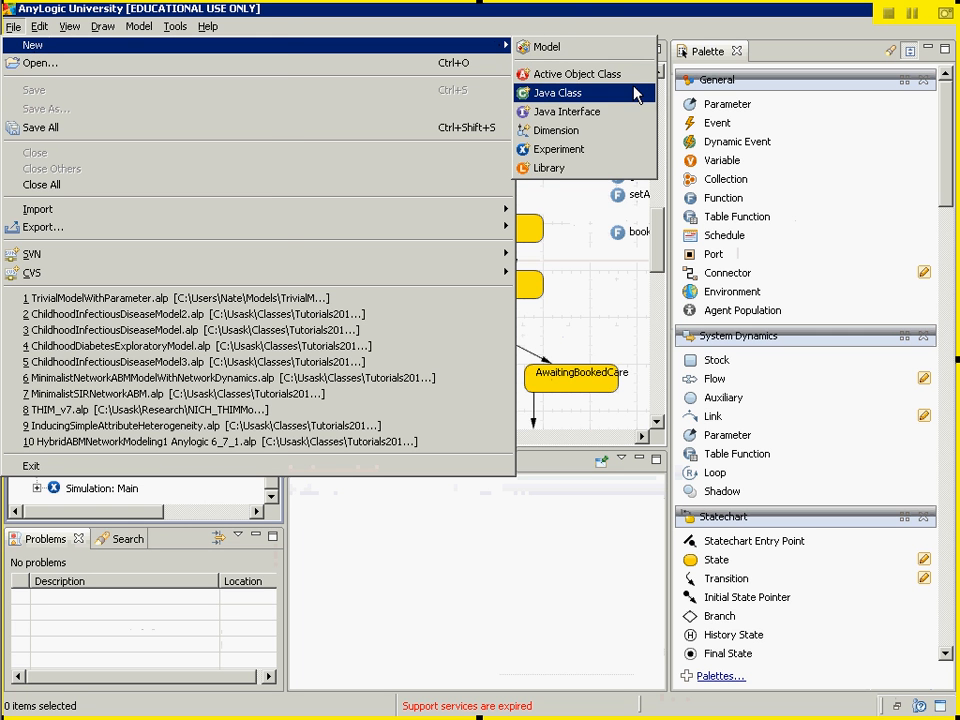
click(600, 48)
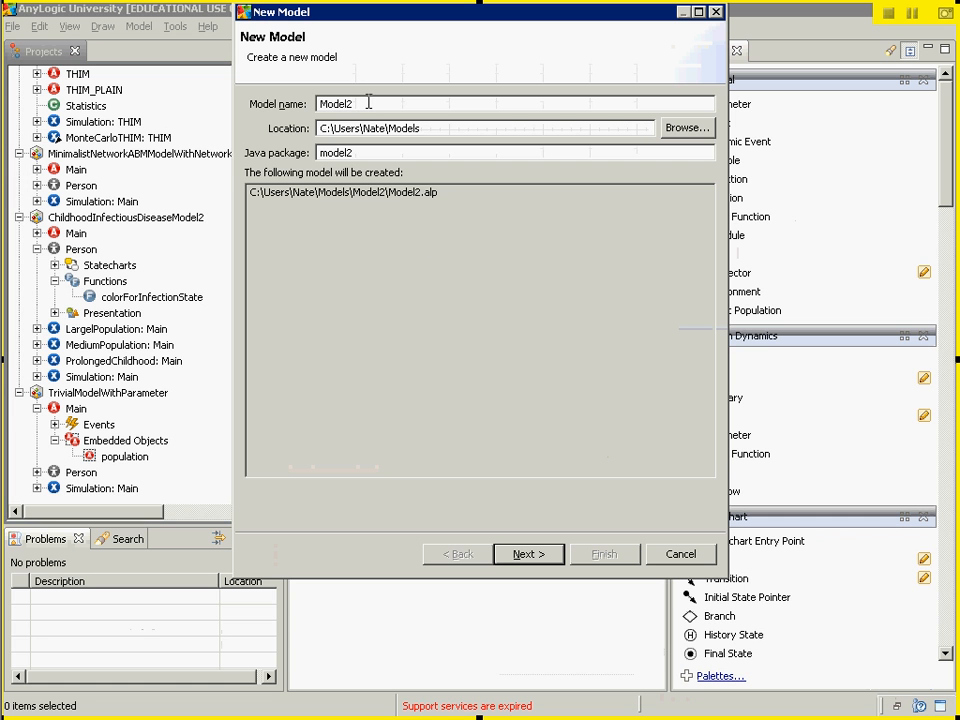
drag(369, 101, 311, 98)
text(Initial)
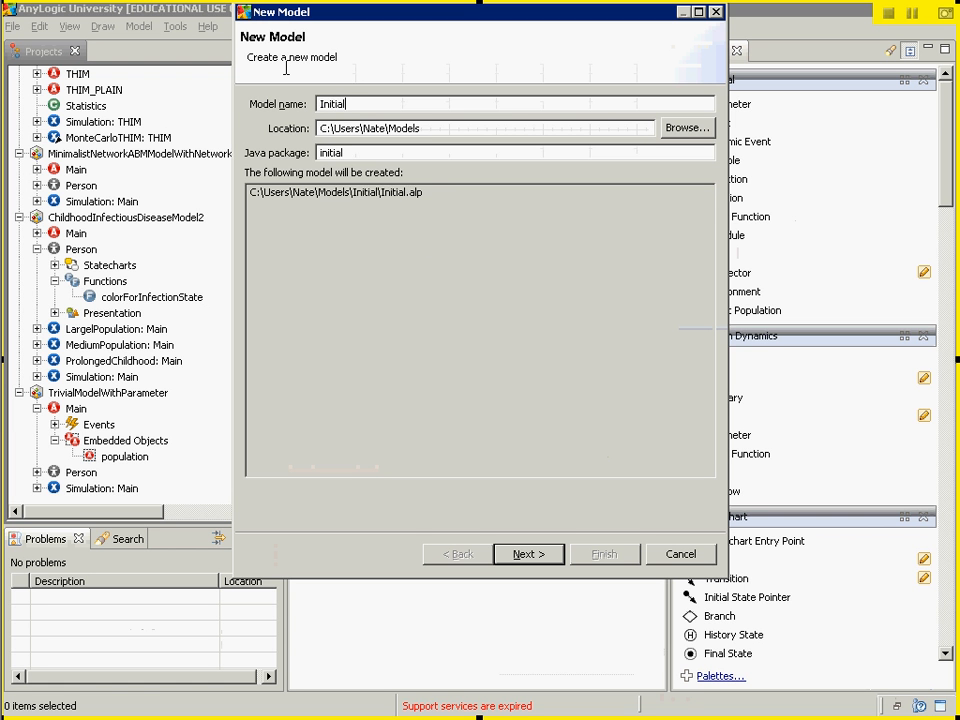
text(MobilityModel)
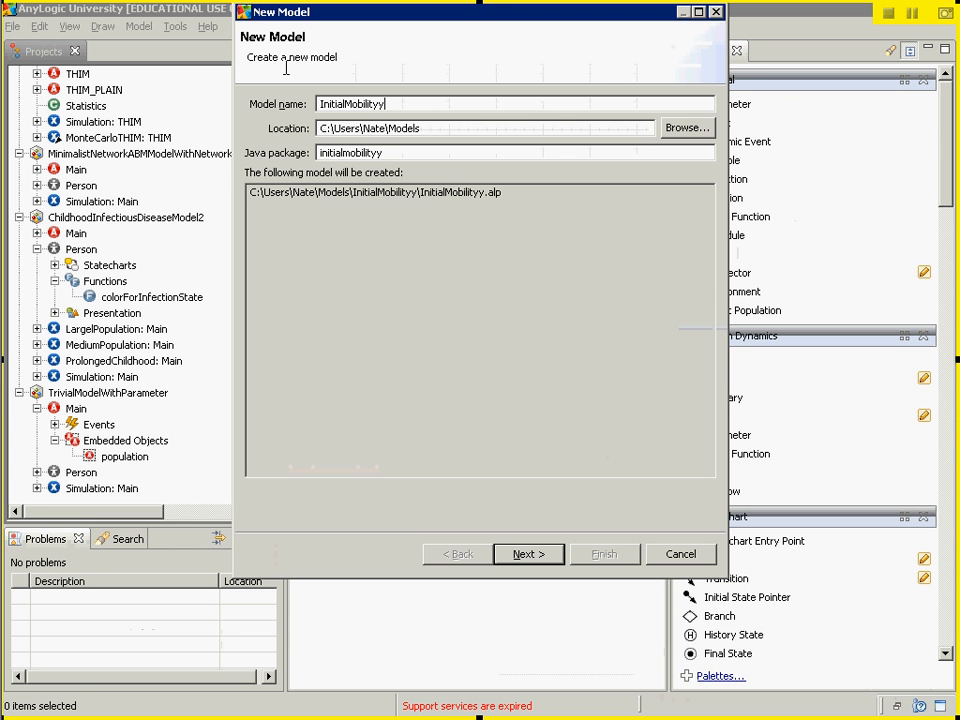
click(528, 553)
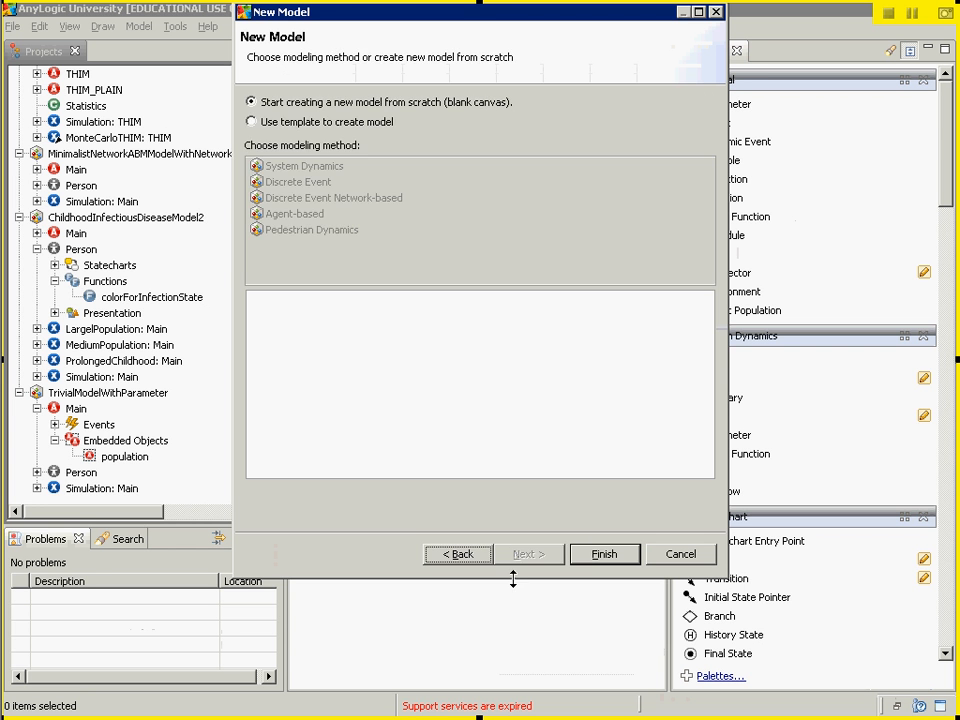
click(603, 556)
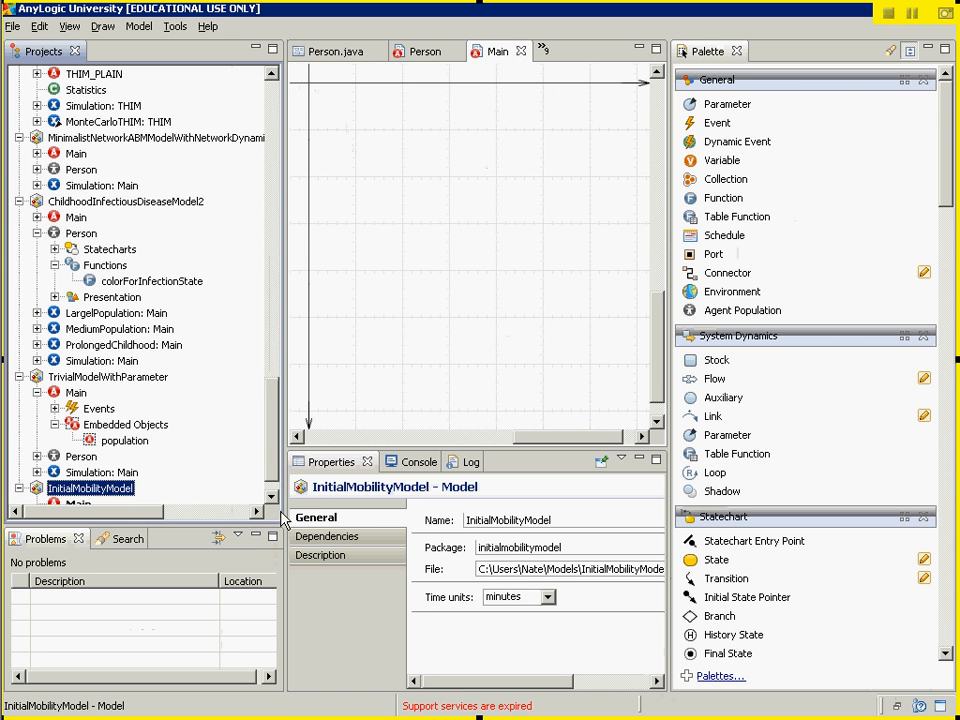
- Add an active object class named Person to InitialMobilityModel and make it an agent
click(271, 497)
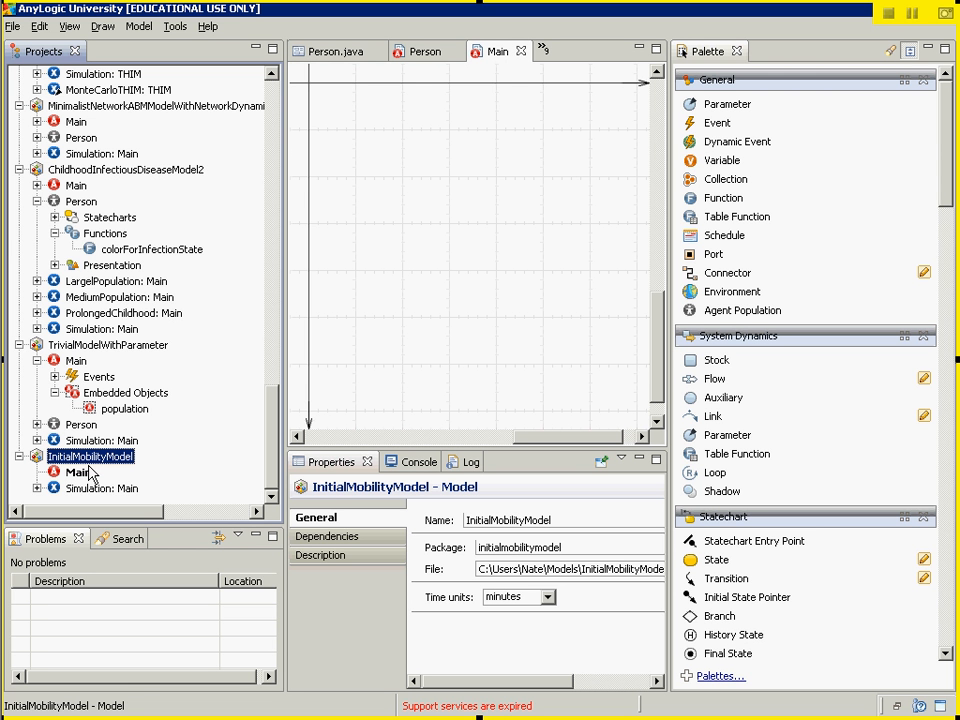
right_click(68, 462)
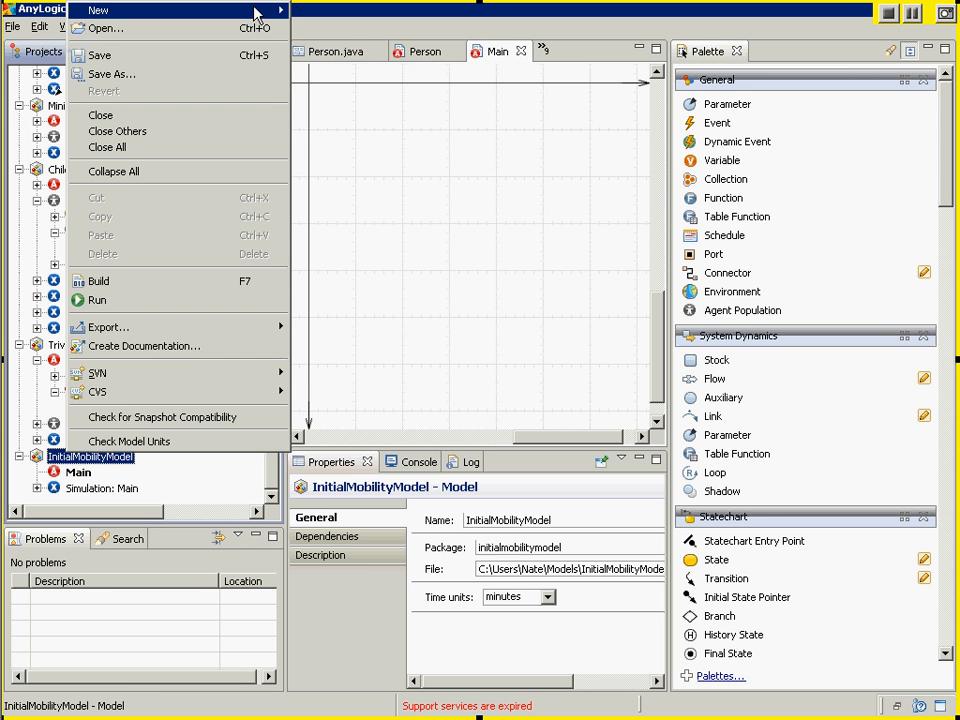
mouse_move(257, 14)
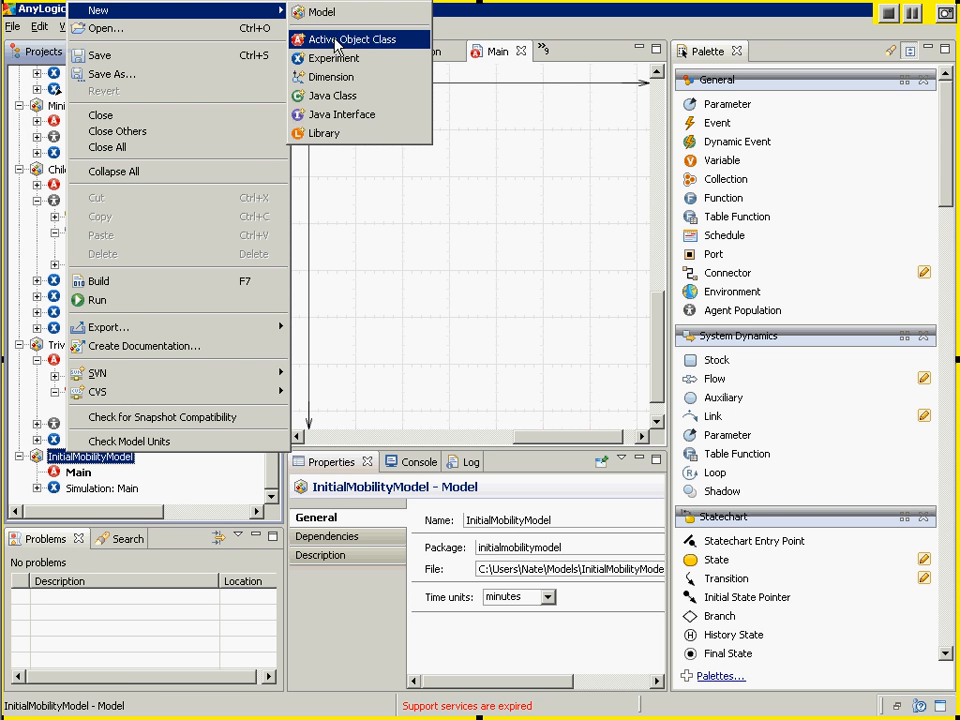
click(345, 40)
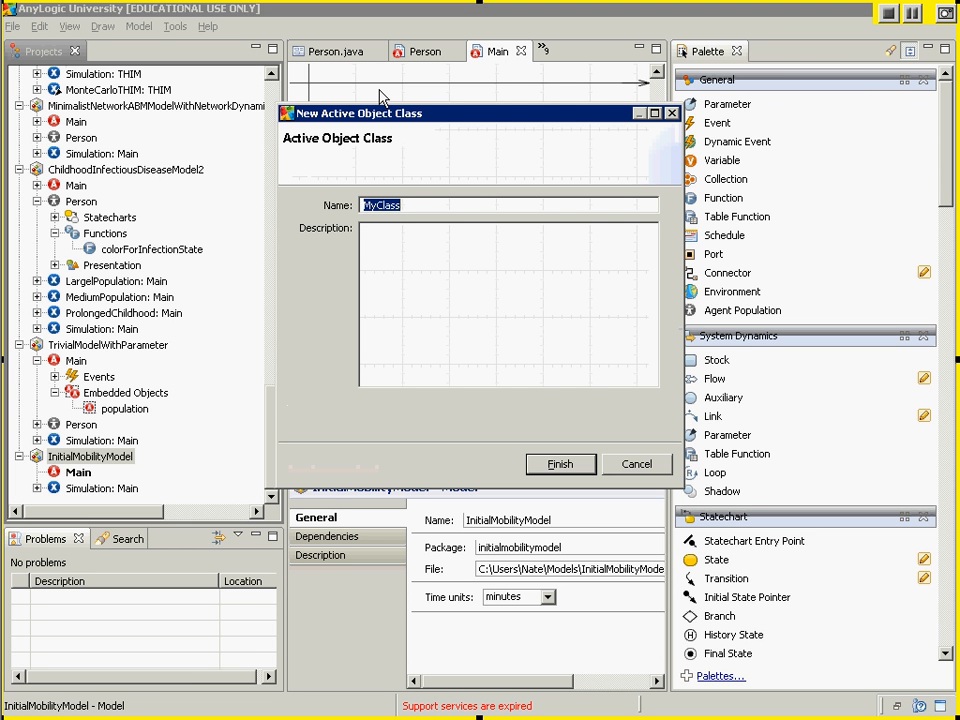
text(Person)
key(Return)
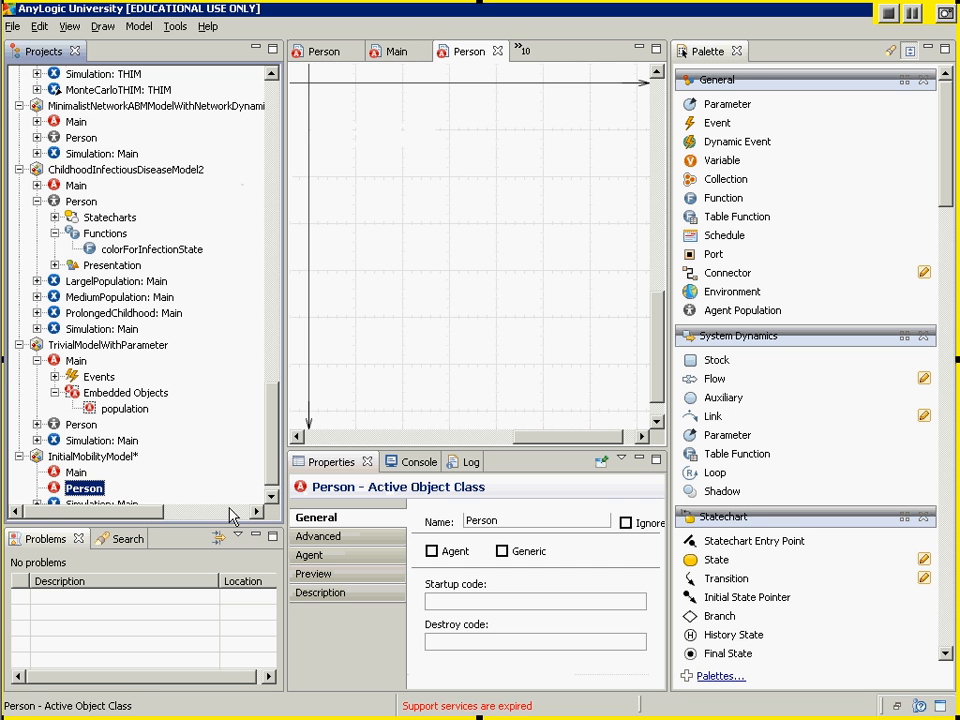
click(433, 551)
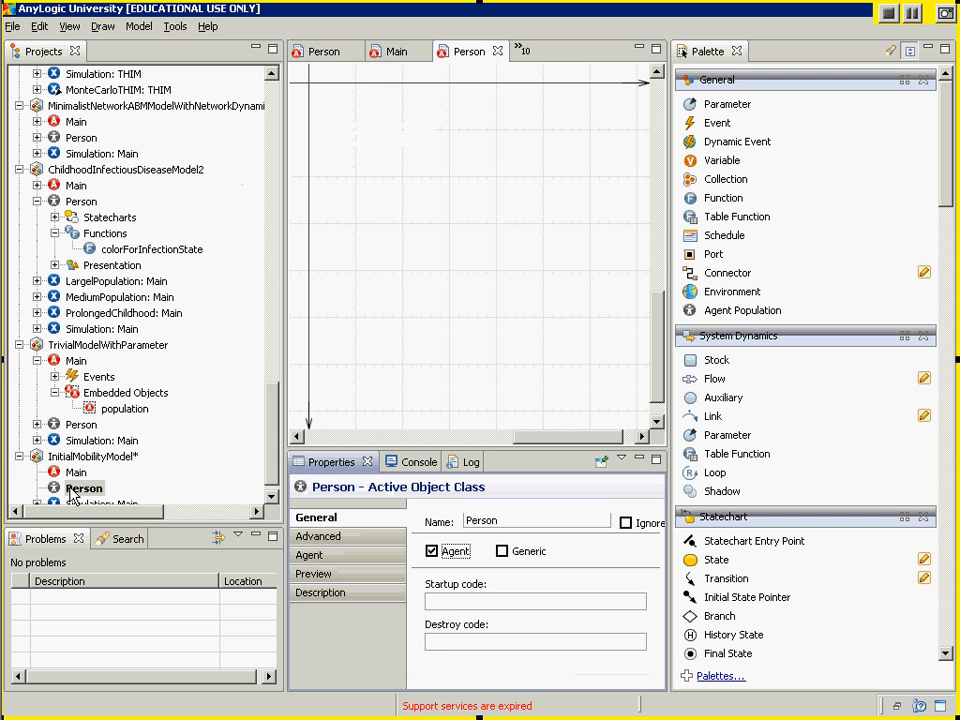
- Place an oval at the origin of the InitialMobilityModel Person class's canvas
click(395, 52)
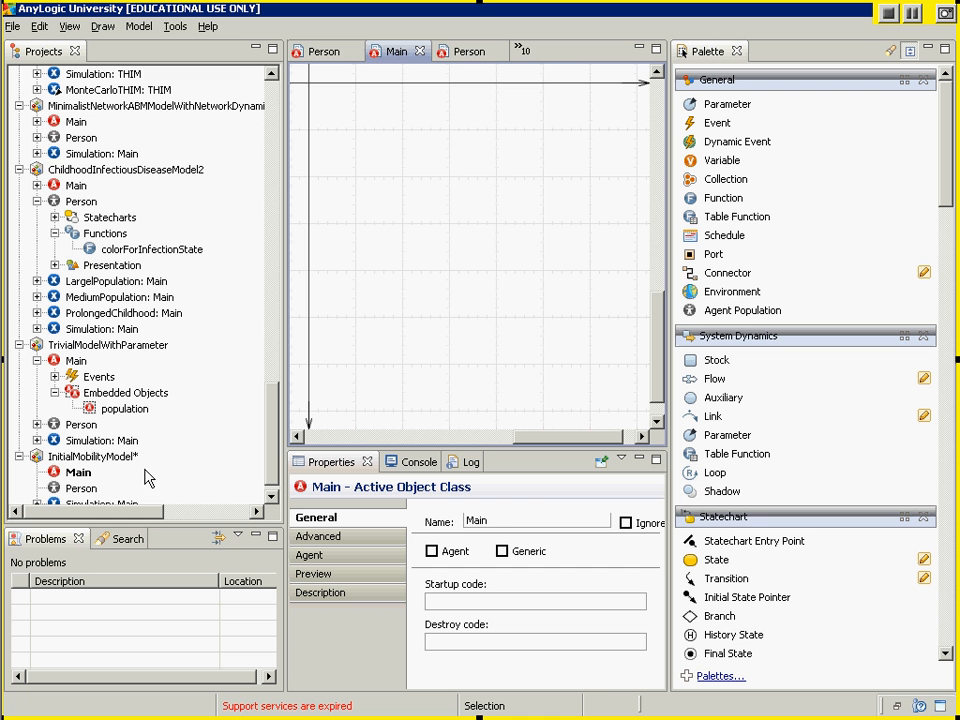
click(472, 51)
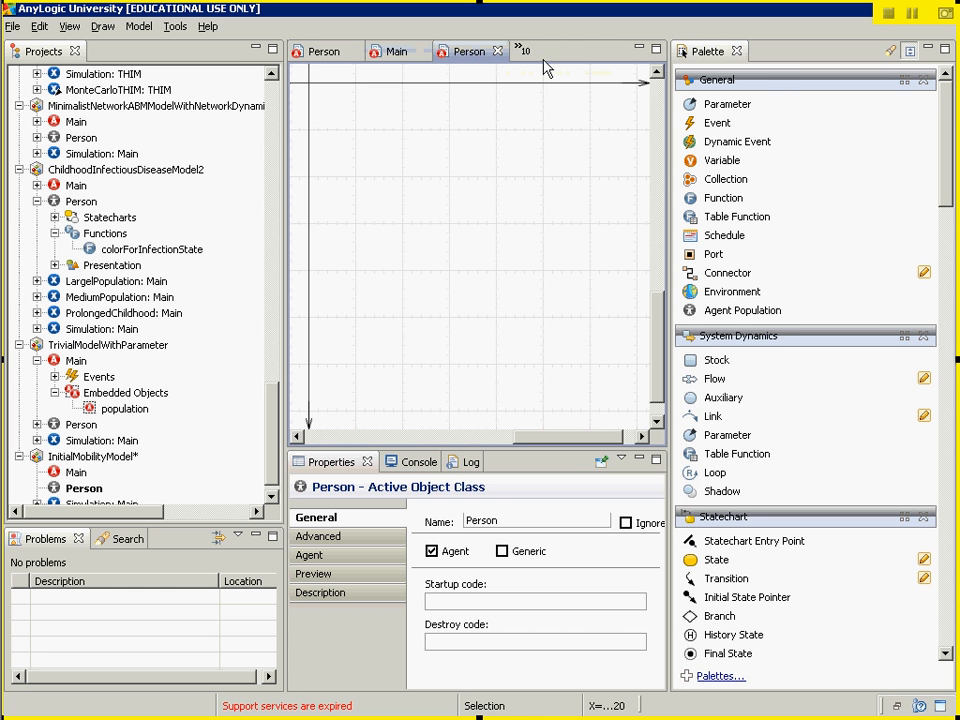
drag(948, 180, 744, 360)
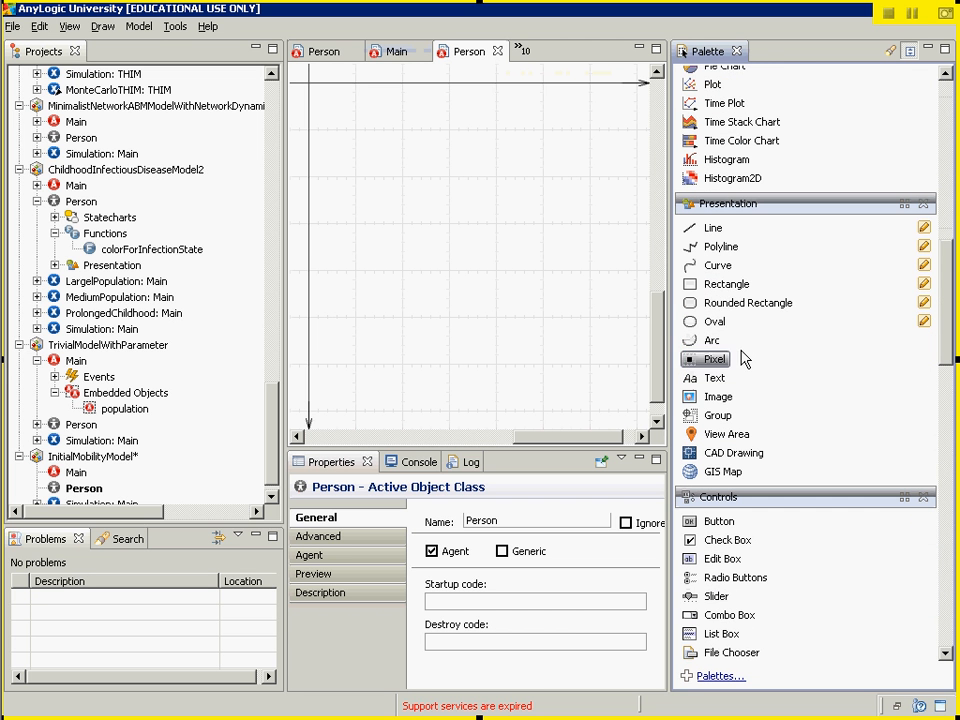
drag(693, 326, 347, 120)
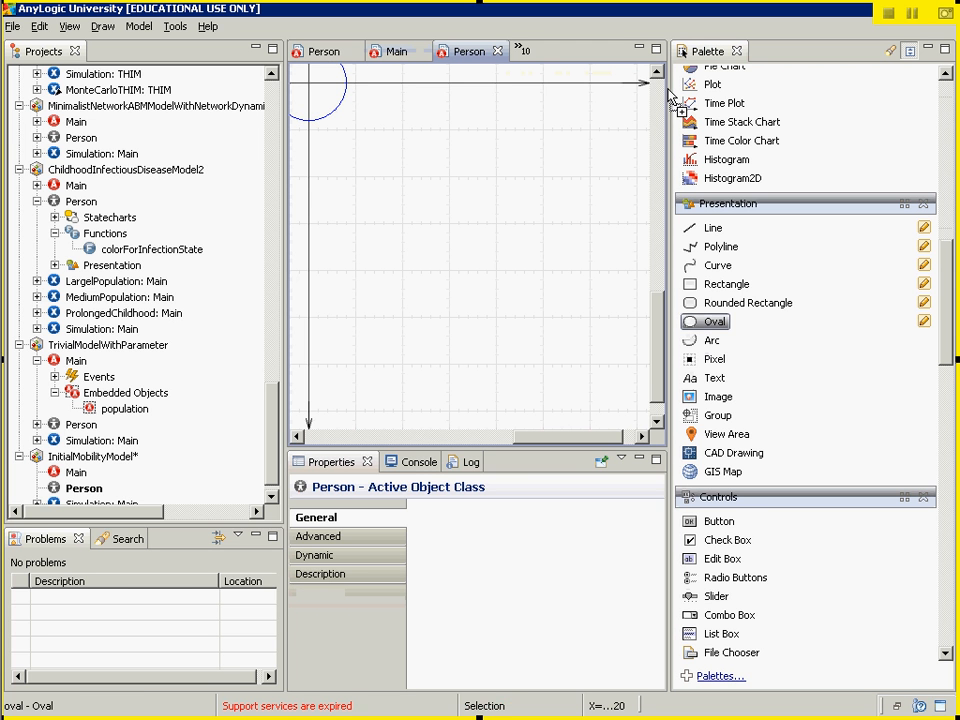
- Shrink the oval to a small circle centred on the origin of the Person canvas
click(658, 73)
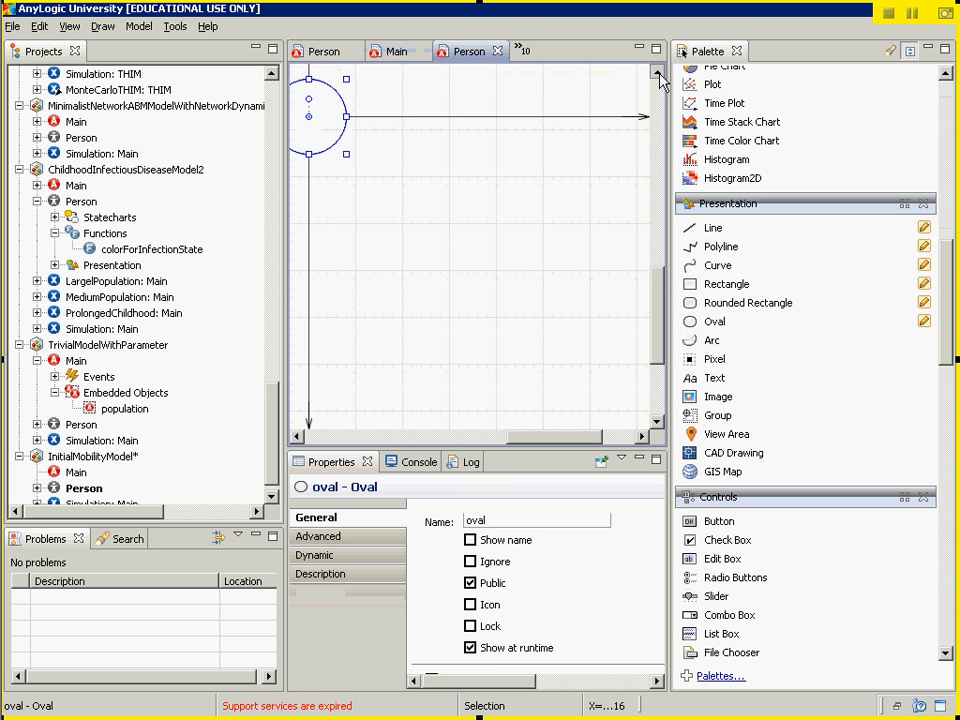
click(659, 72)
click(659, 72)
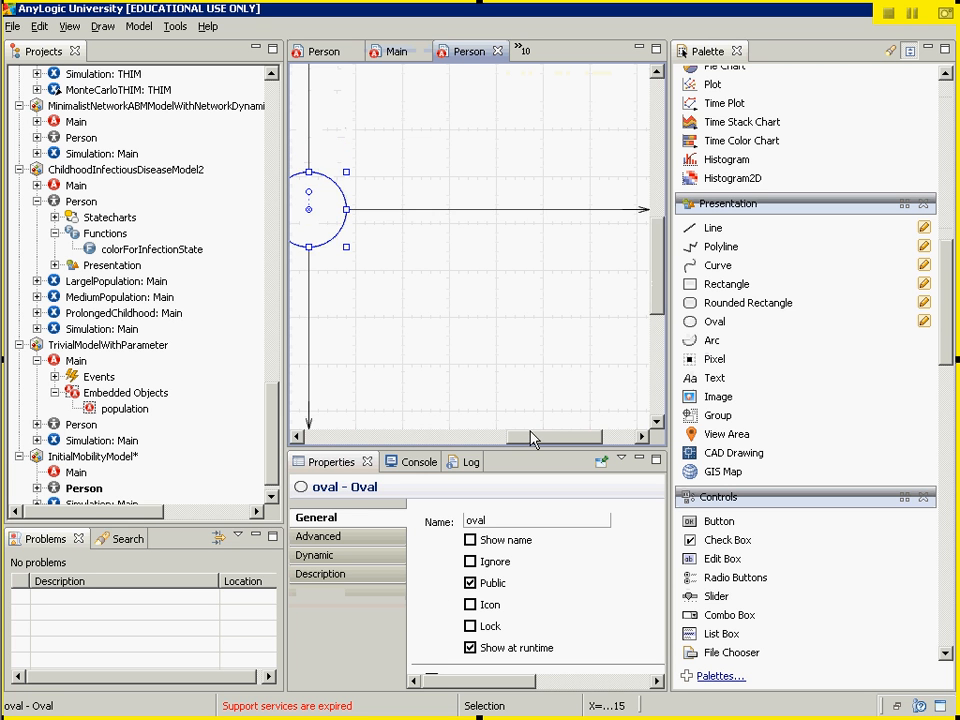
drag(531, 437, 470, 440)
drag(472, 248, 450, 230)
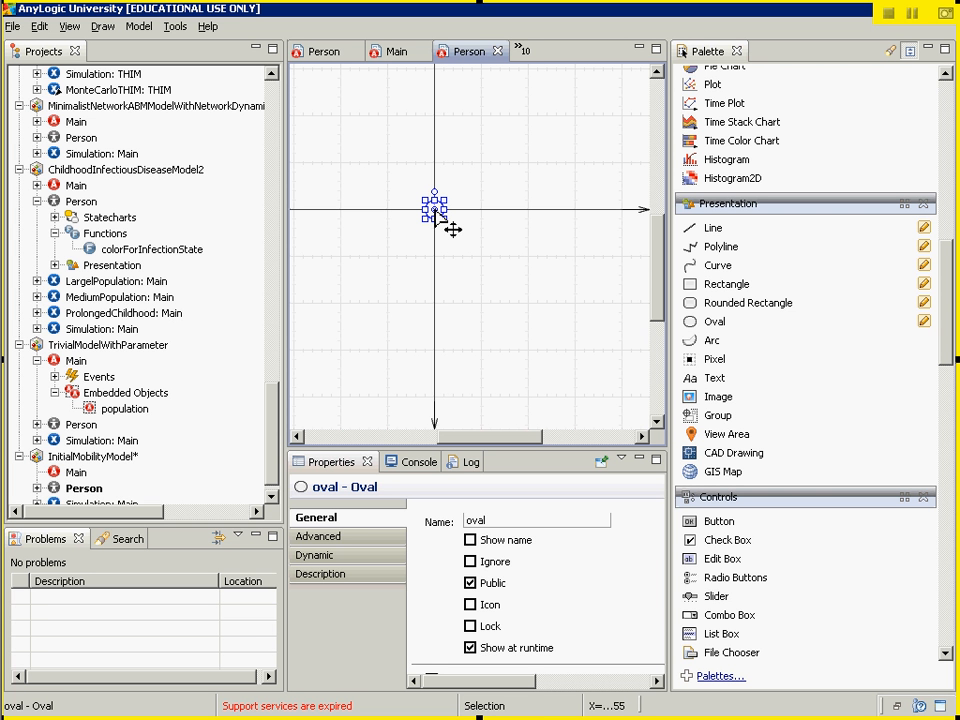
- Embed a Person object near the origin of InitialMobilityModel's Main class and name it population
click(394, 52)
click(55, 471)
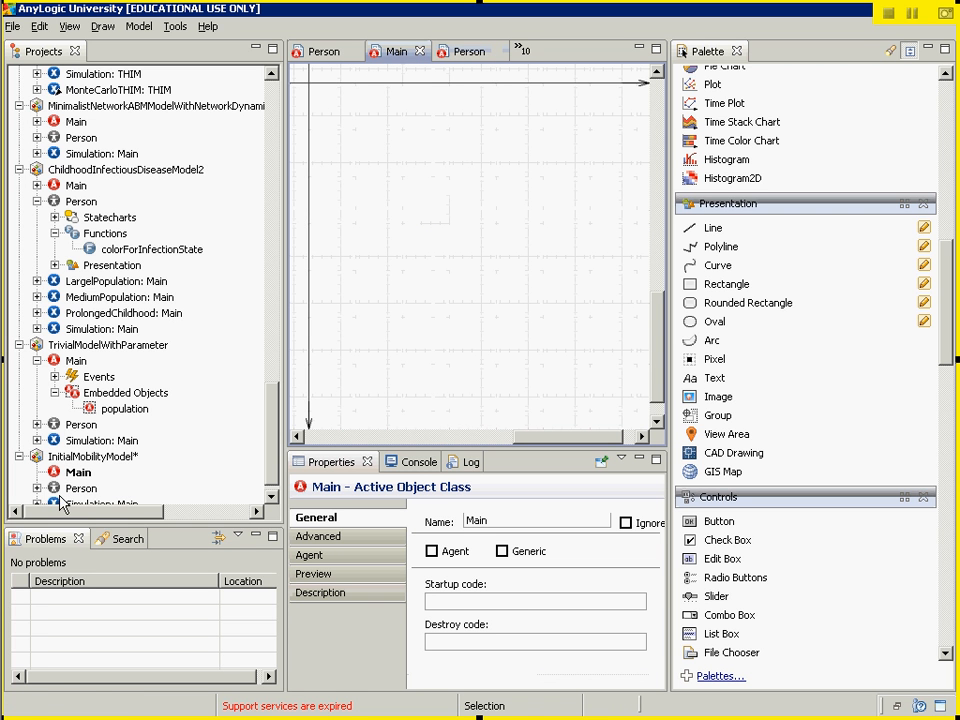
drag(80, 488, 370, 129)
text(populat)
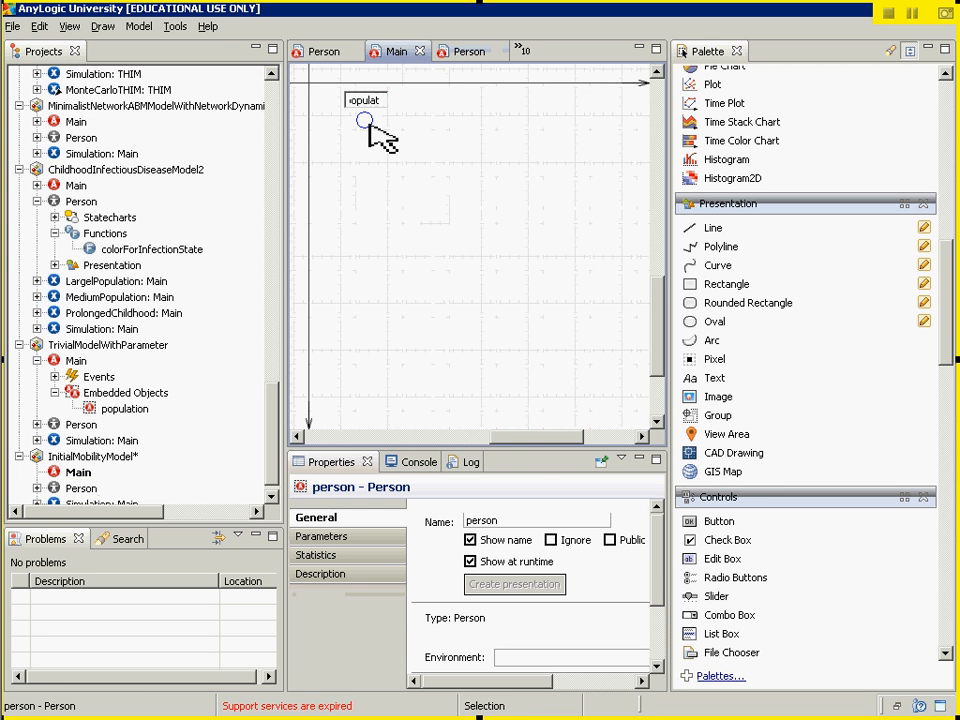
text(ion)
key(Return)
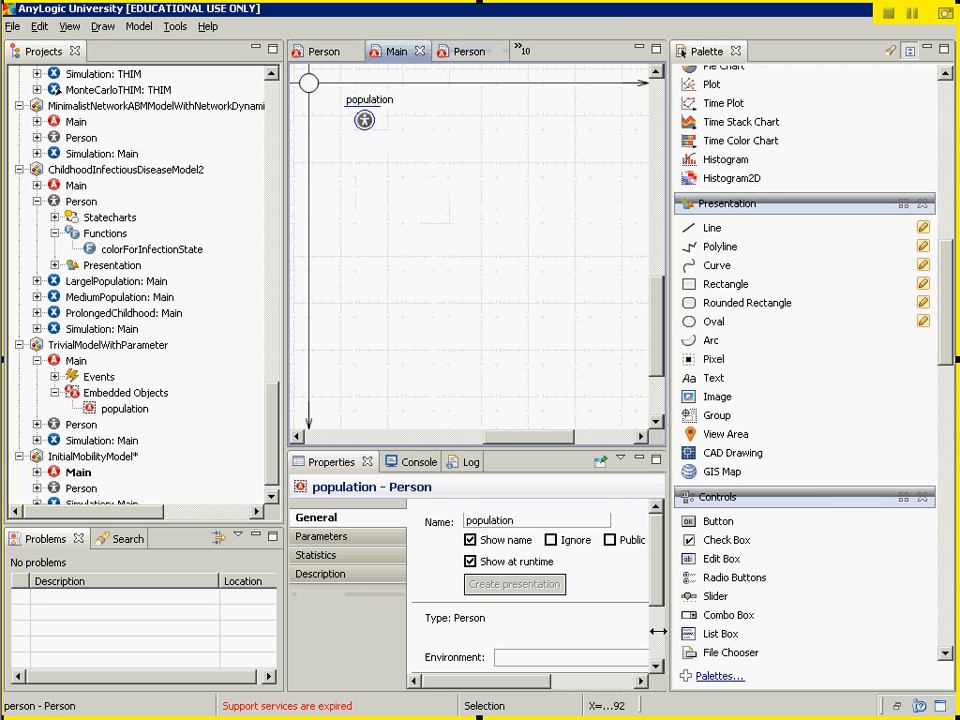
- Make the population object replicated with an initial number of objects of 100
drag(667, 640, 663, 641)
scroll(652, 645, down, 3)
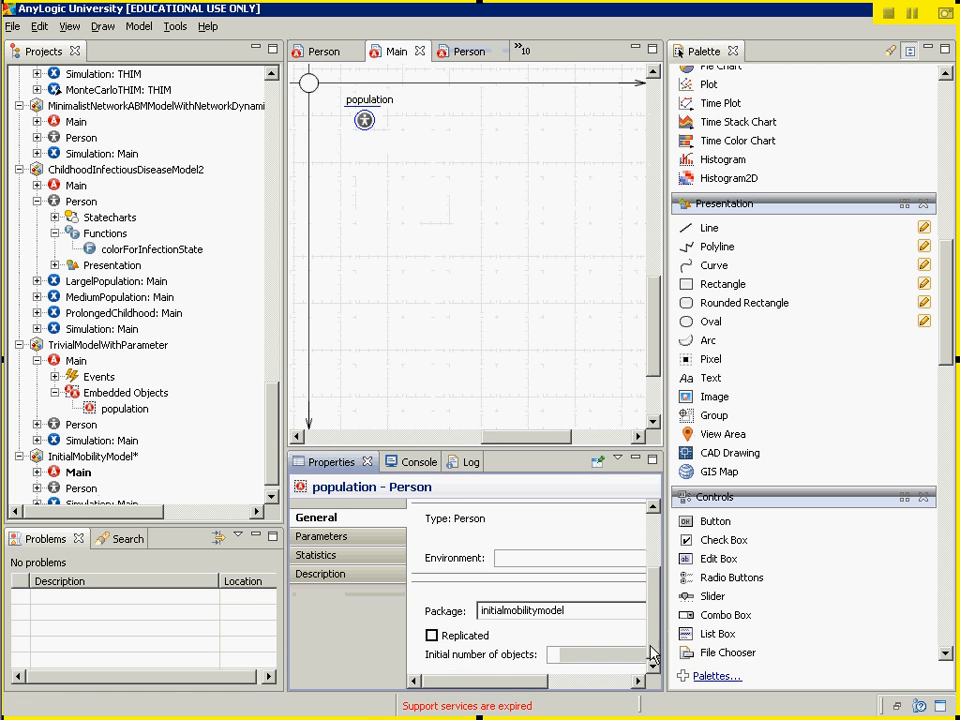
click(466, 636)
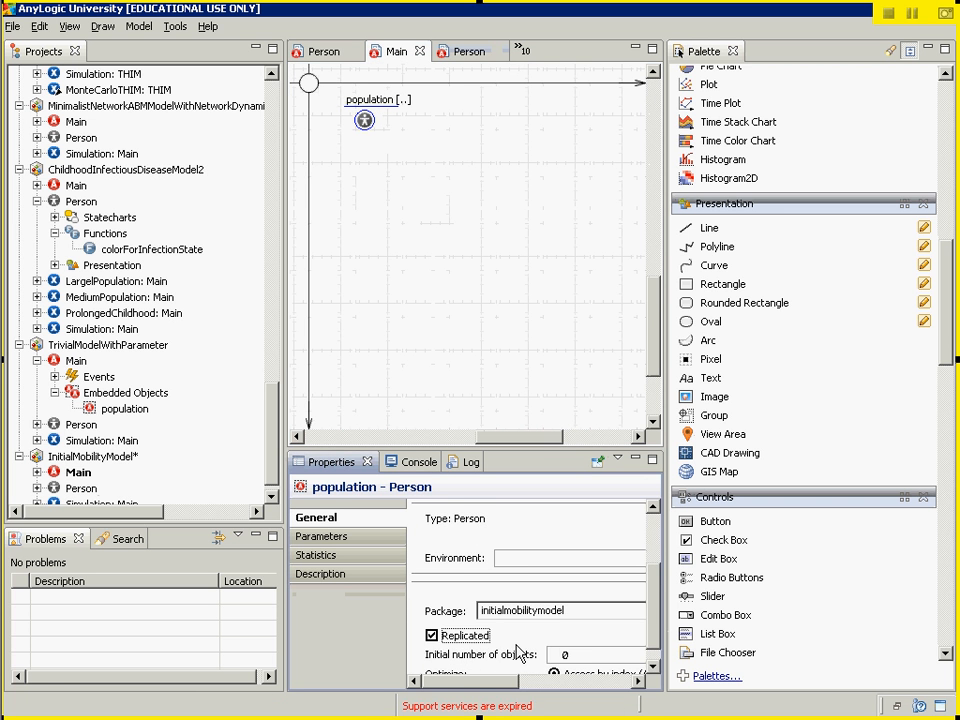
click(583, 654)
double_click(522, 647)
text(100)
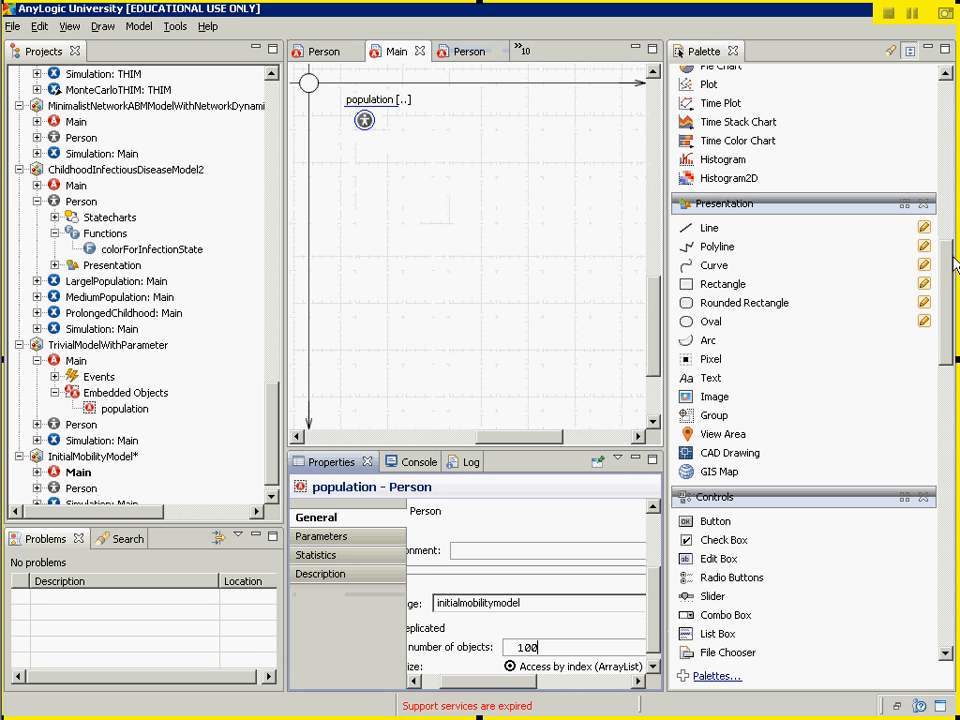
- Add an environment object to Main just below population
drag(948, 257, 748, 112)
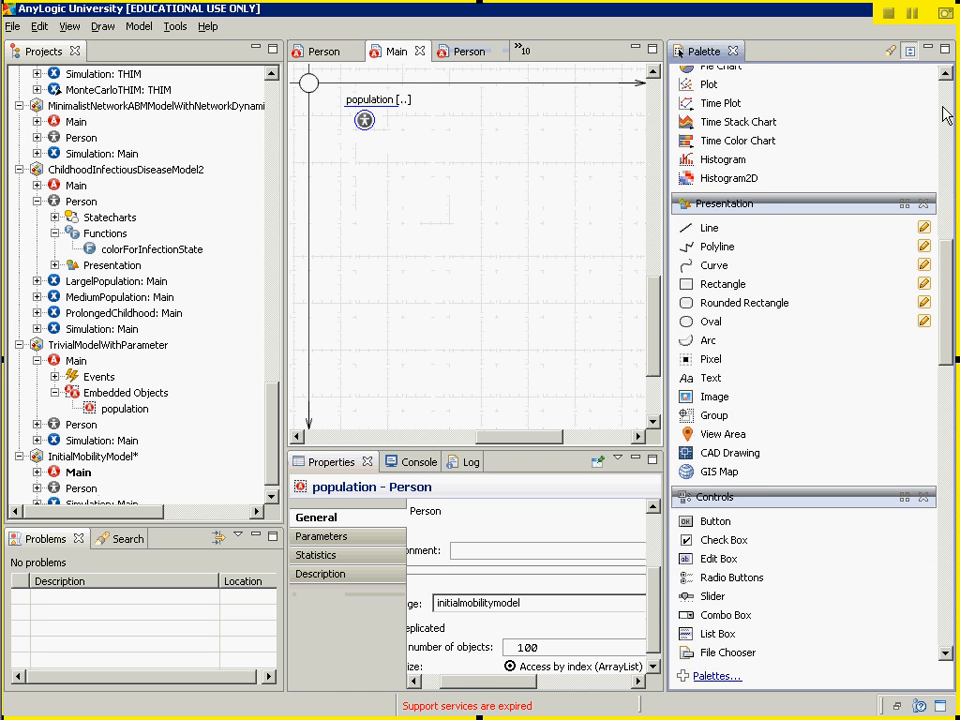
drag(946, 113, 949, 103)
drag(745, 140, 375, 163)
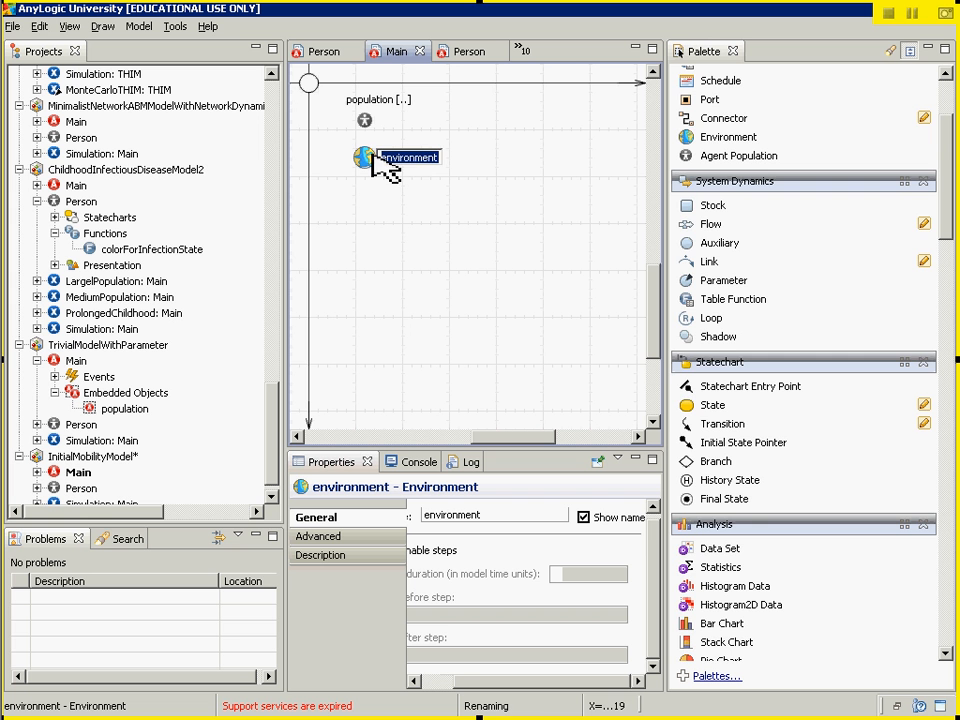
drag(955, 155, 945, 568)
drag(930, 630, 932, 686)
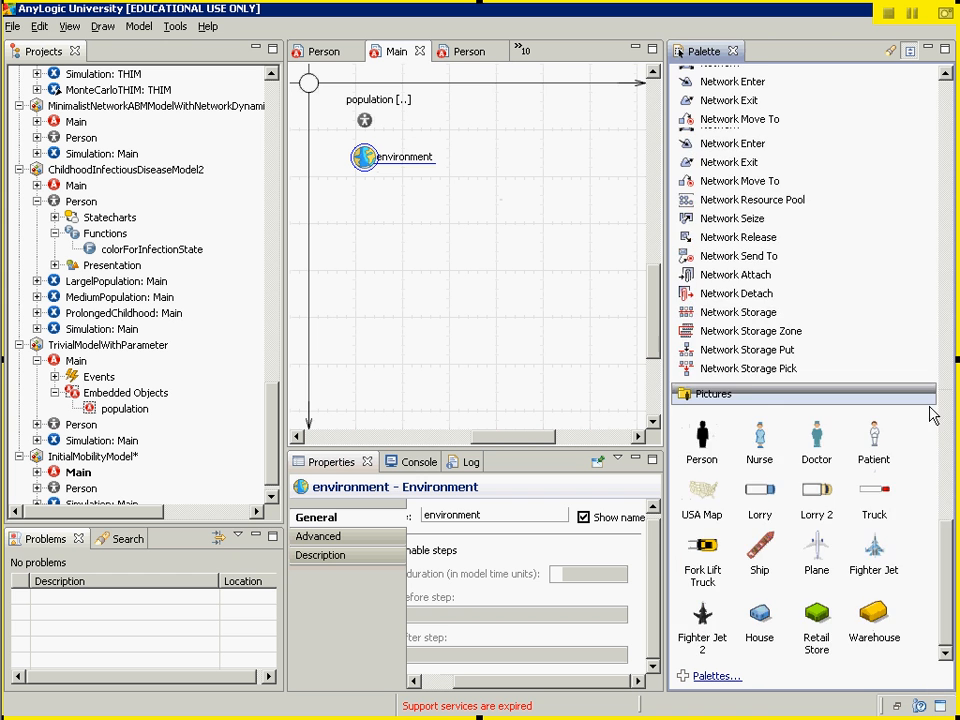
drag(930, 413, 955, 125)
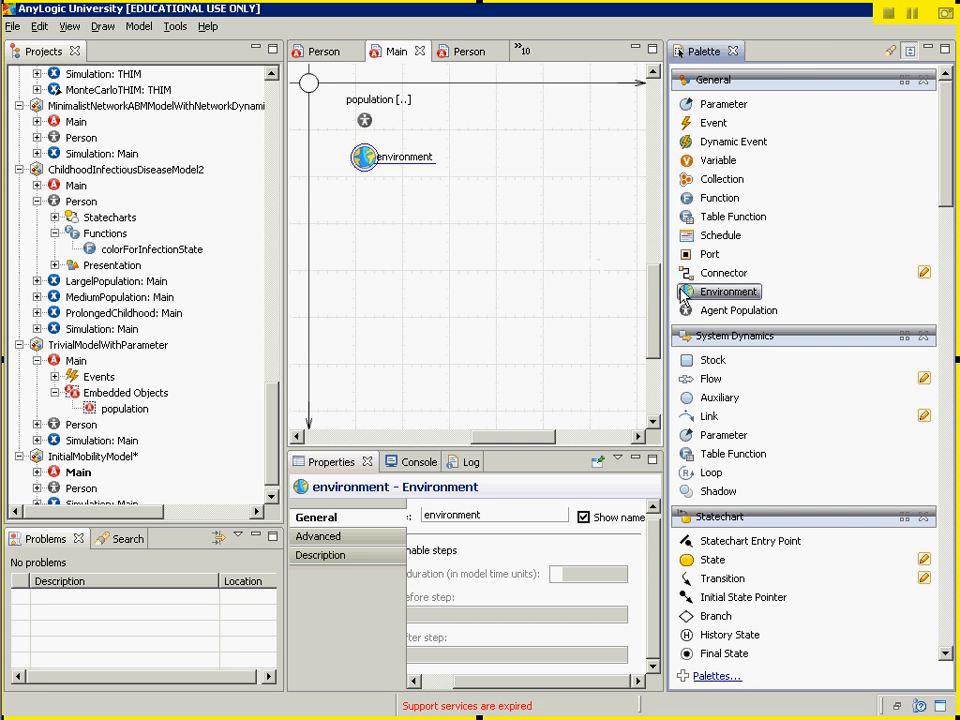
drag(683, 290, 598, 272)
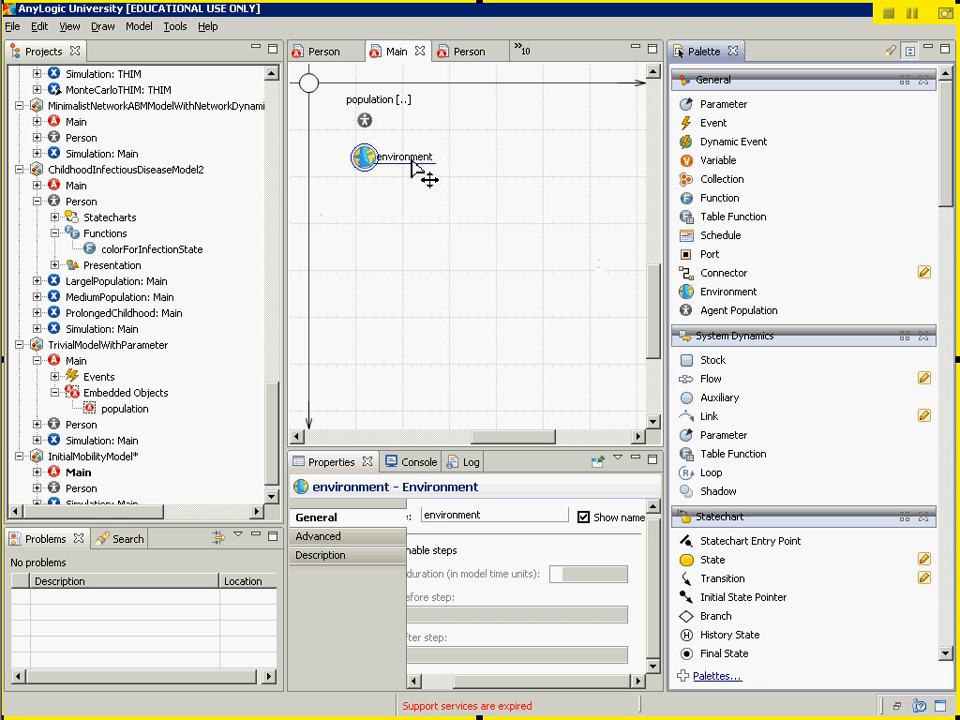
- Assign environment as the population object's environment
click(366, 120)
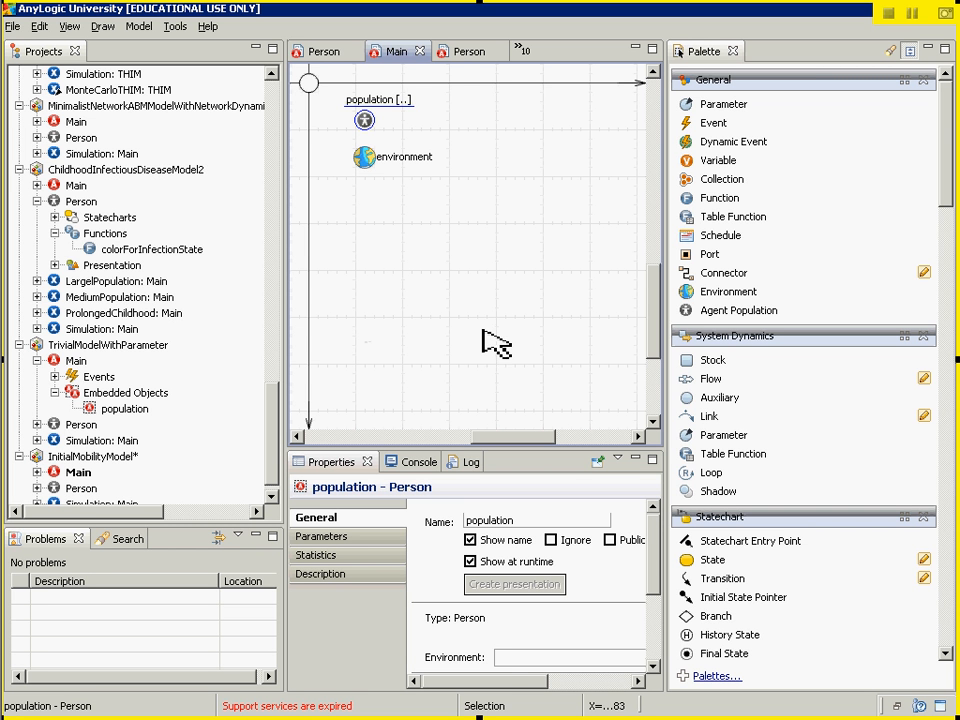
click(516, 657)
text(environment)
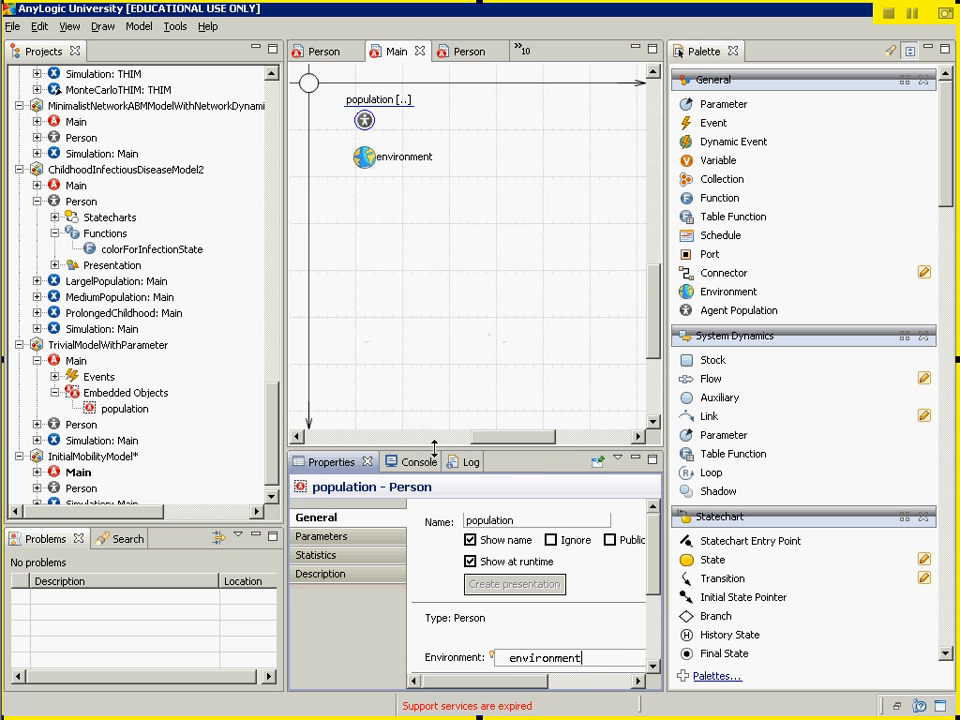
- Set the environment object's layout type to Random, applied on startup
drag(434, 449, 419, 222)
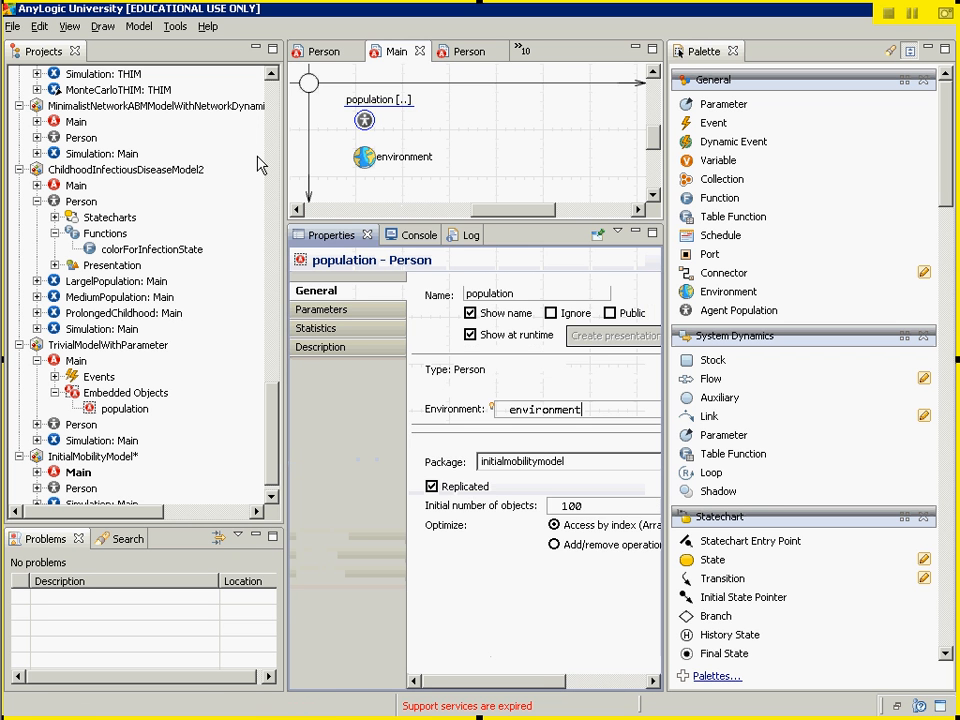
click(366, 158)
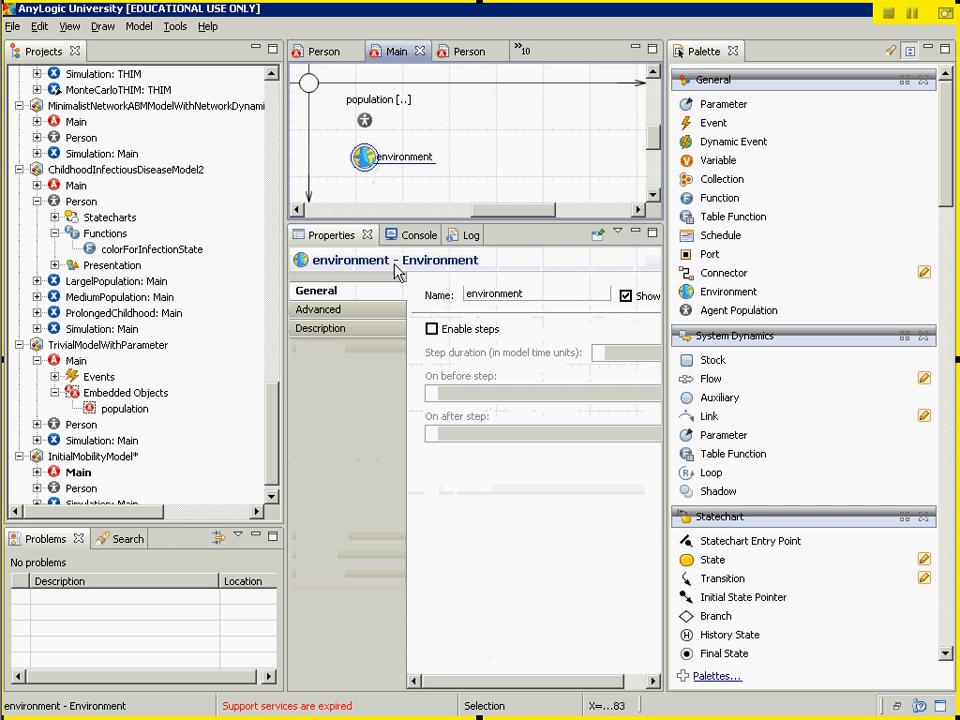
click(322, 310)
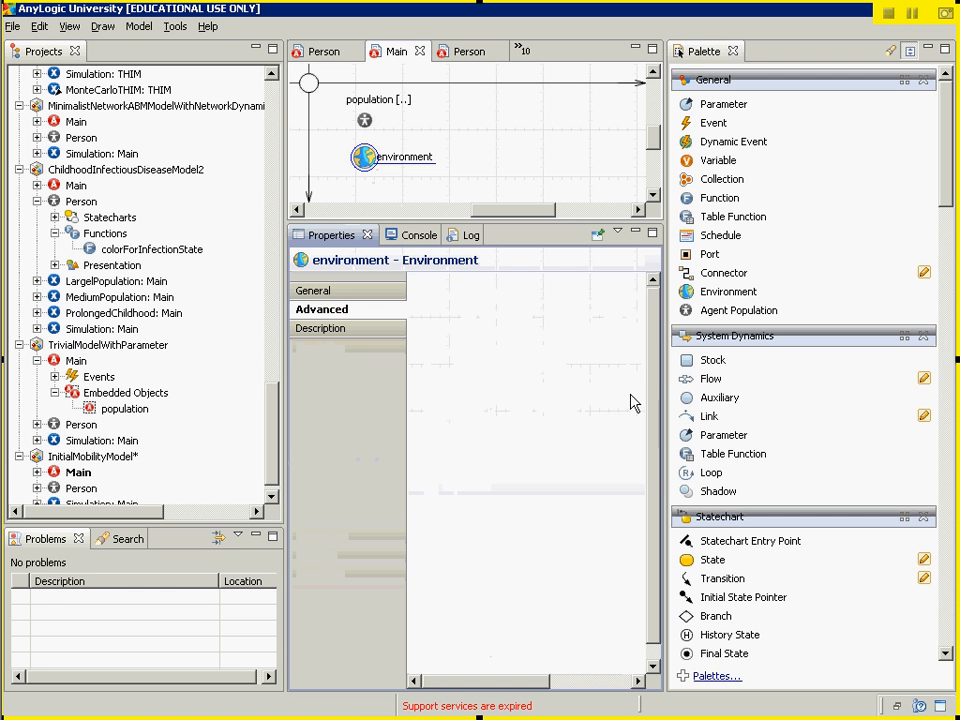
scroll(628, 471, down, 1)
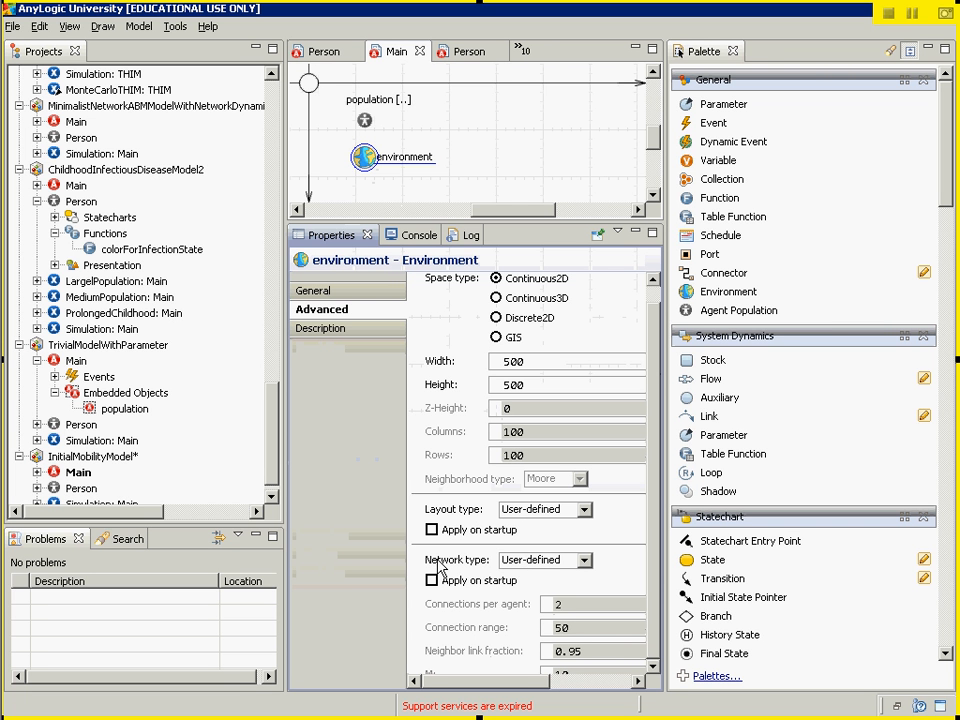
click(584, 509)
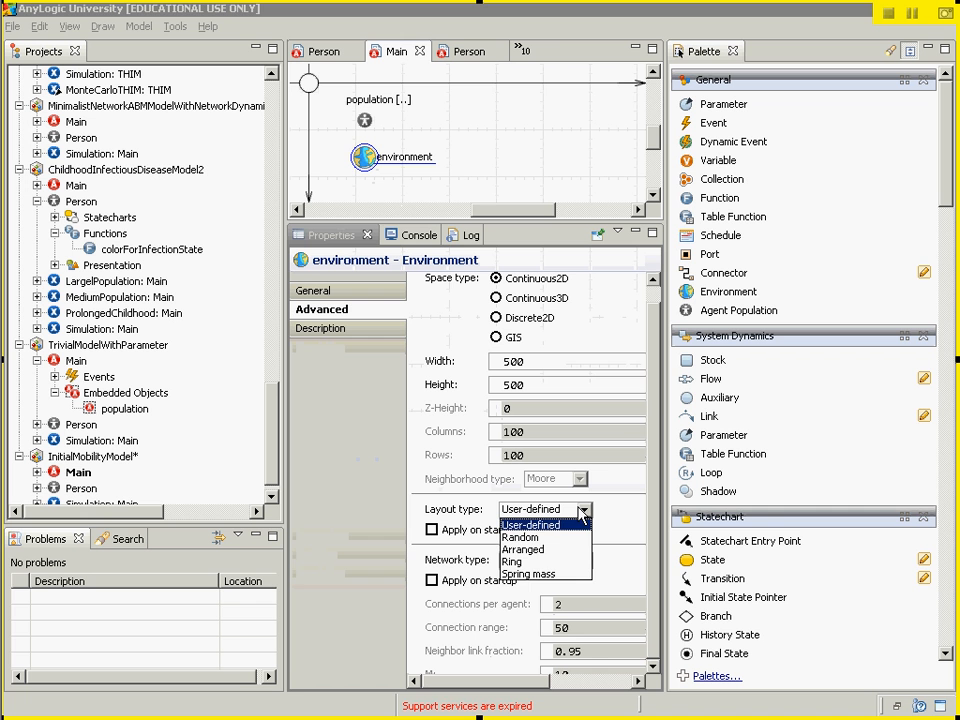
click(528, 537)
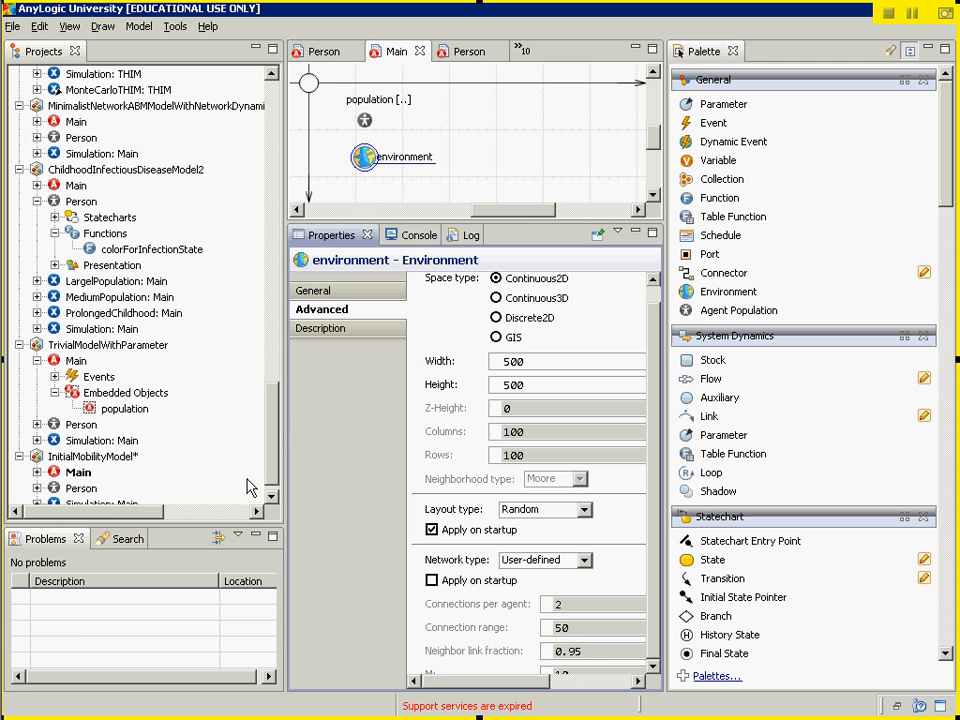
mouse_move(3, 566)
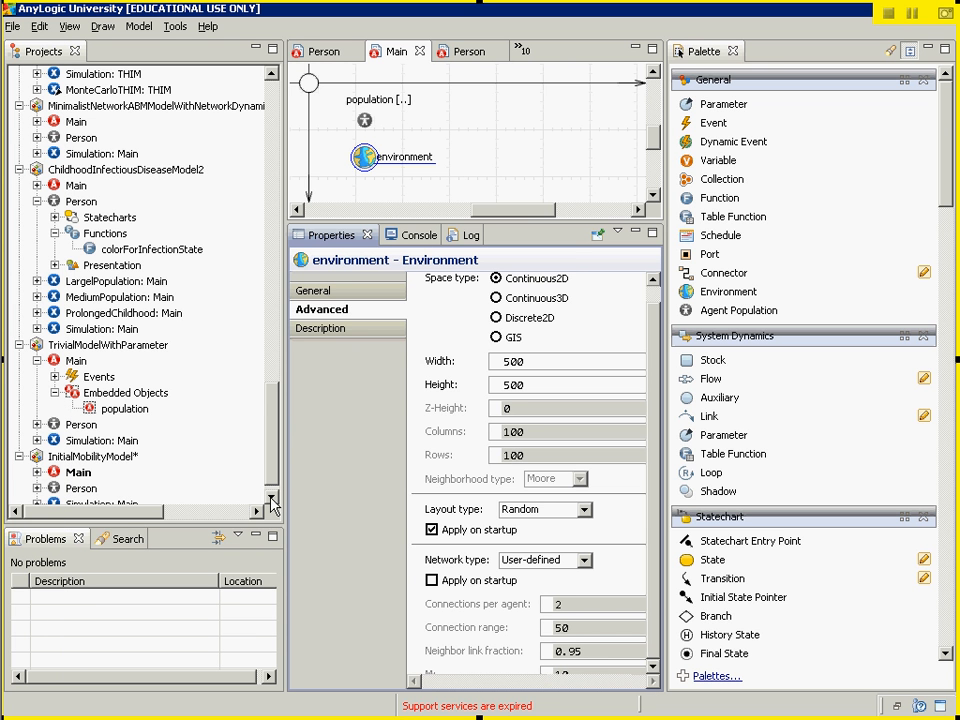
click(272, 505)
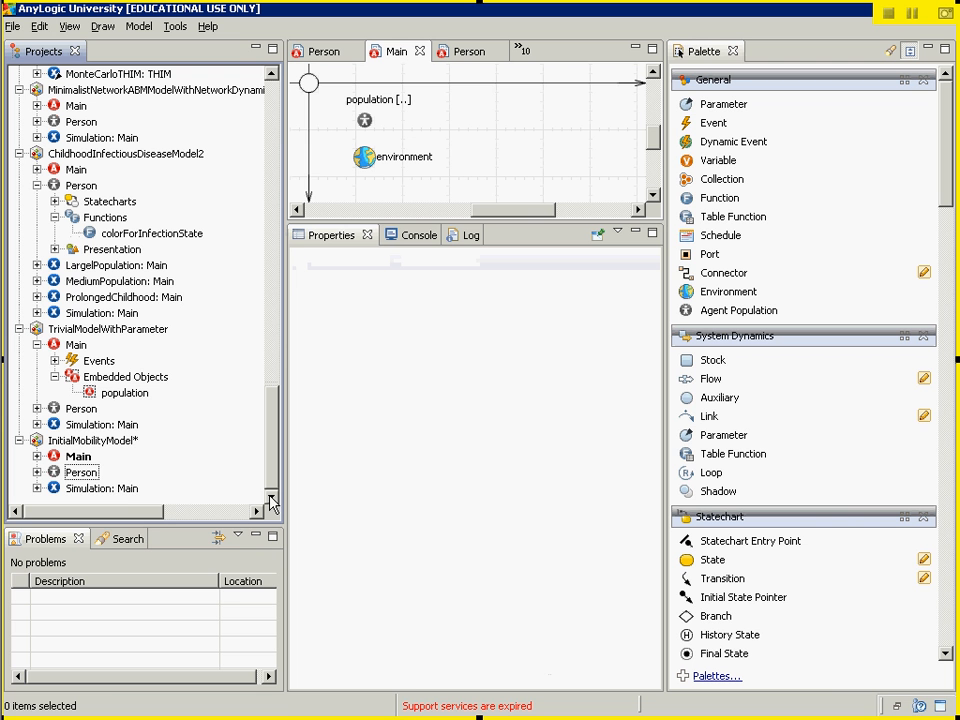
click(128, 489)
right_click(122, 489)
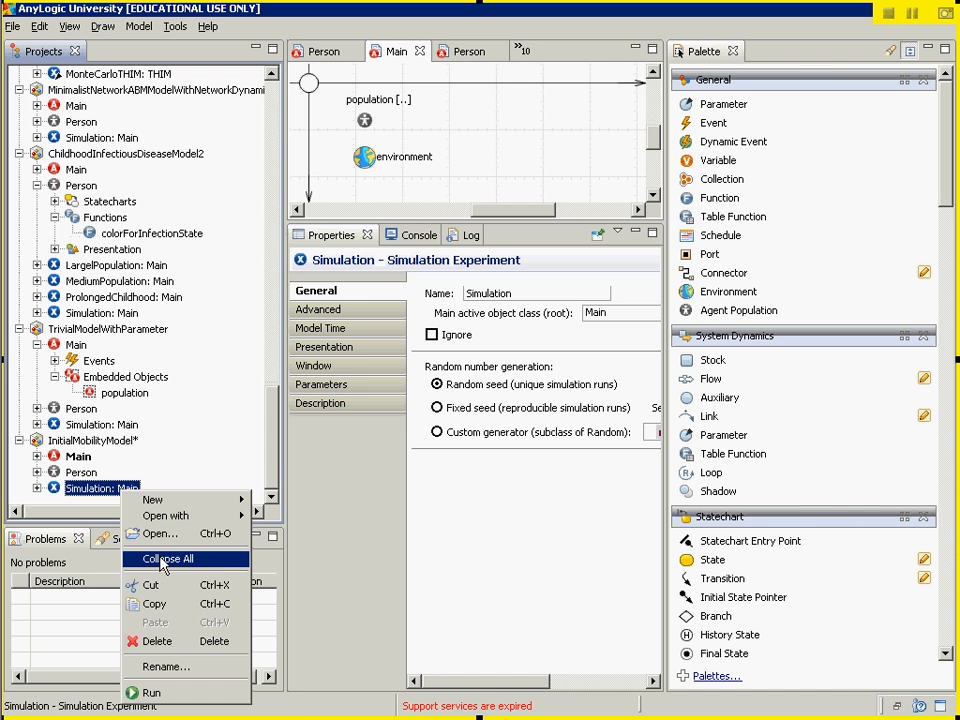
click(135, 692)
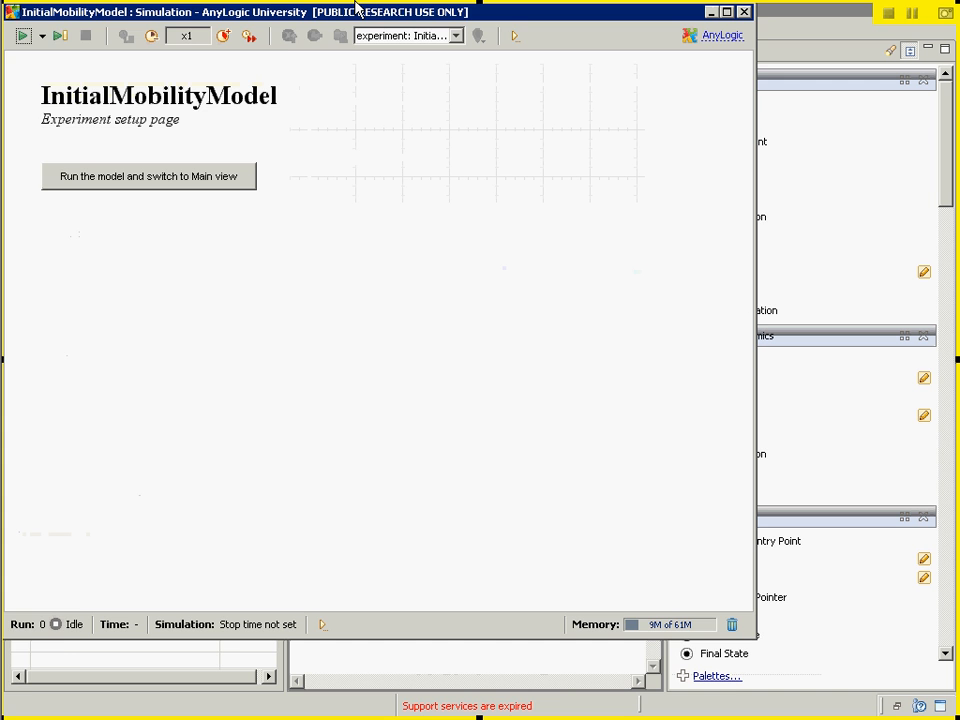
drag(193, 14, 167, 339)
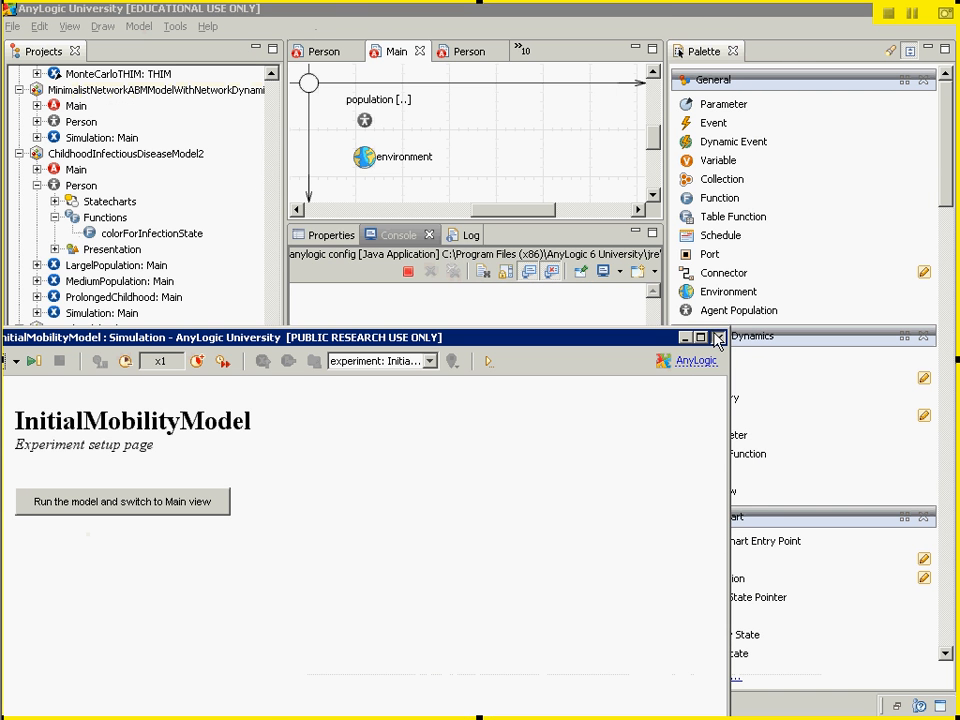
click(716, 337)
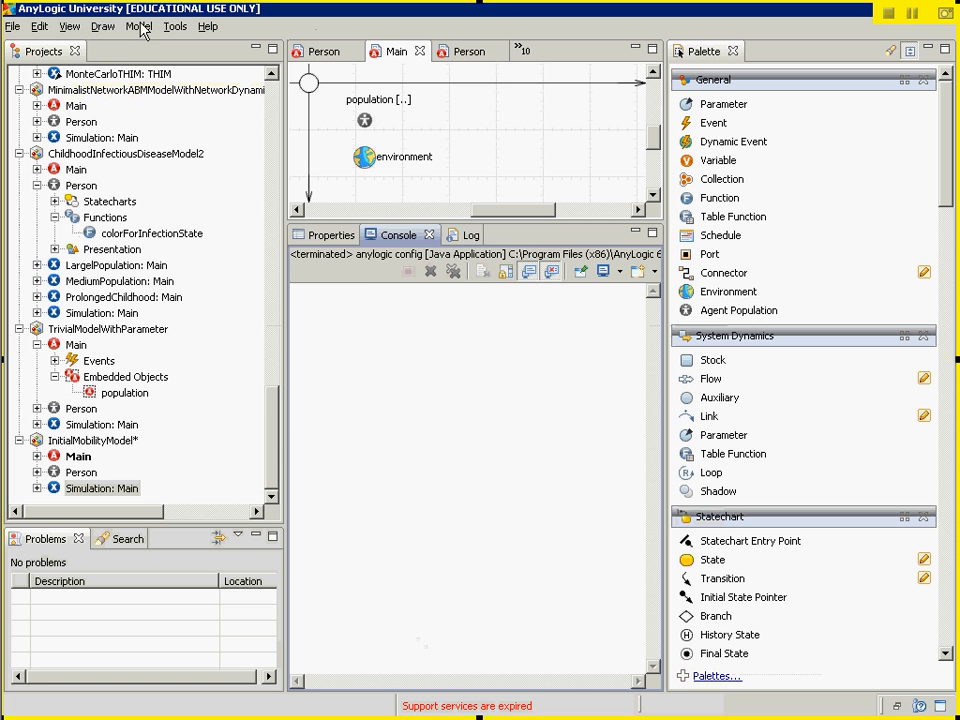
- Build the InitialMobilityModel model
click(140, 27)
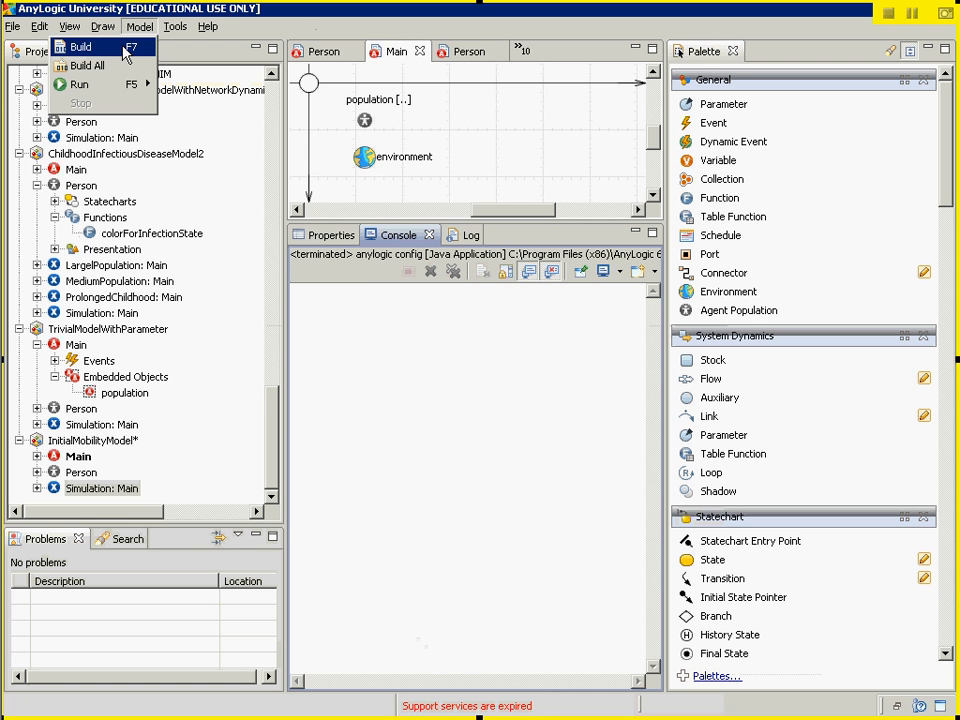
click(217, 9)
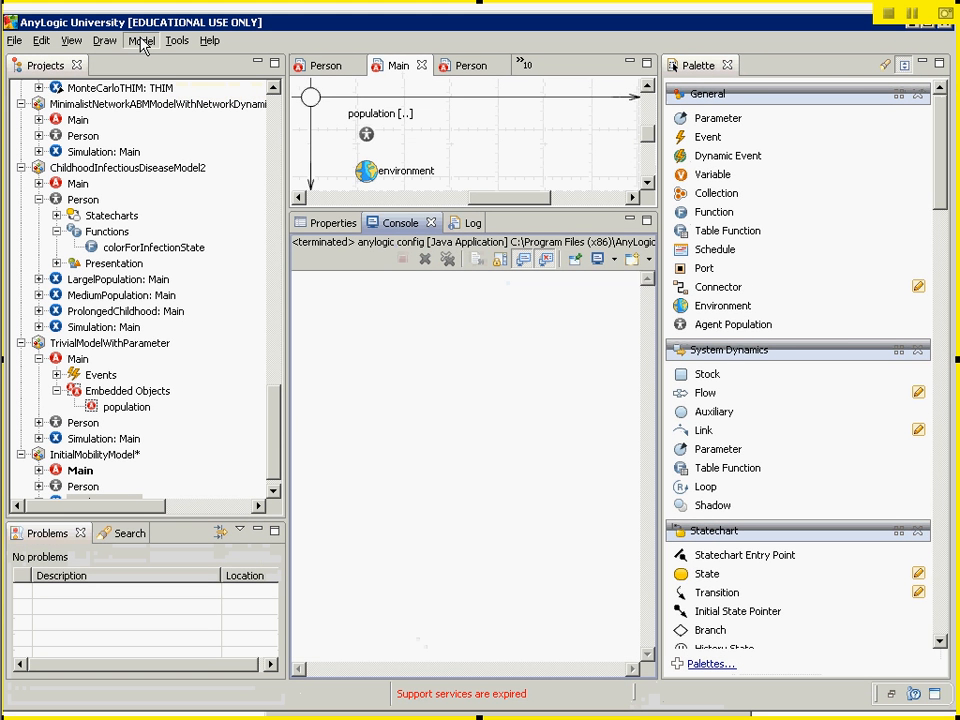
click(141, 41)
click(86, 60)
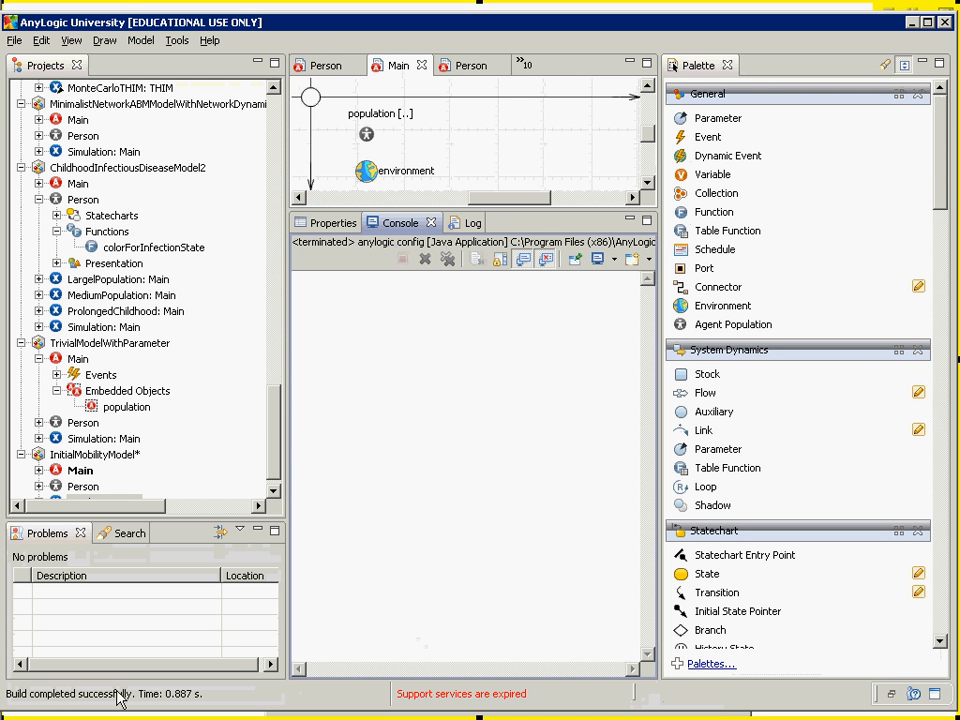
- Run InitialMobilityModel's Simulation experiment in the Main view to examine the agents' layout, and close the simulation window
click(273, 490)
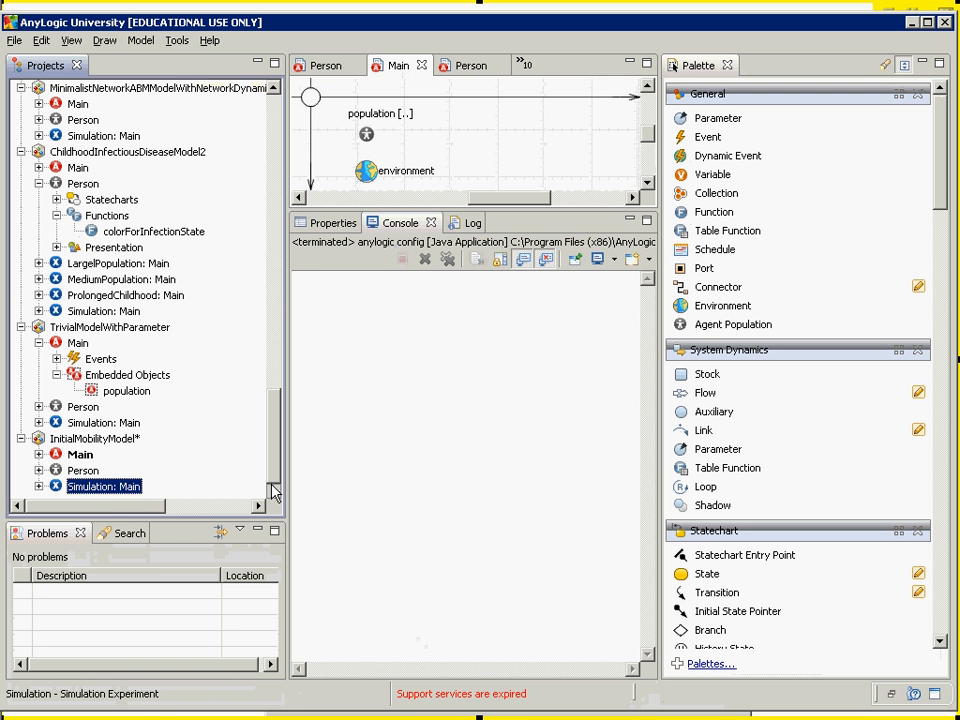
right_click(100, 490)
click(146, 692)
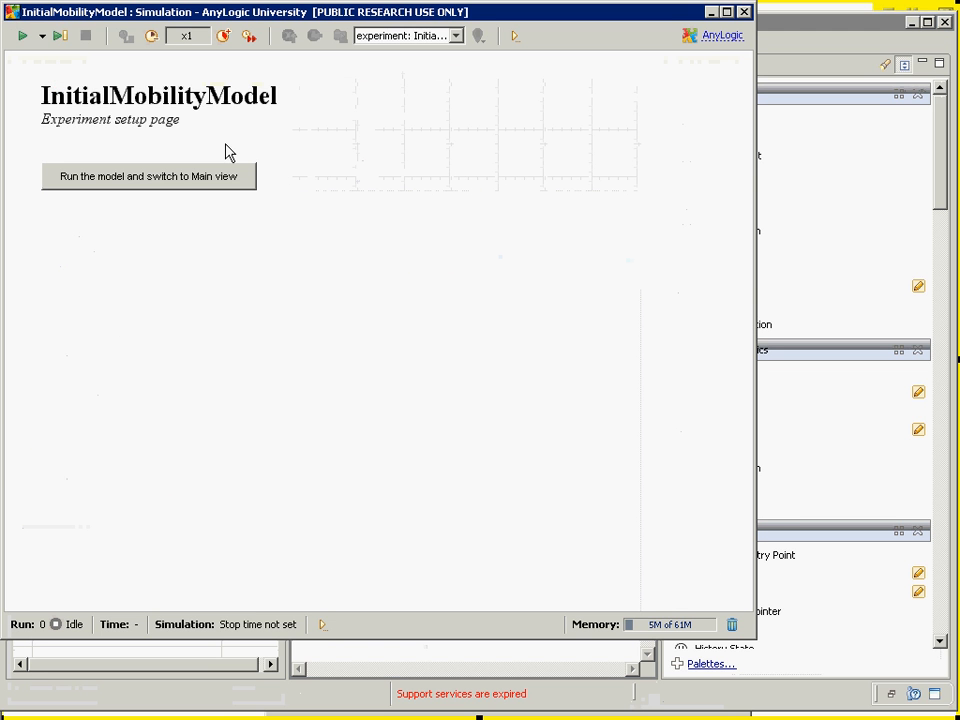
click(204, 184)
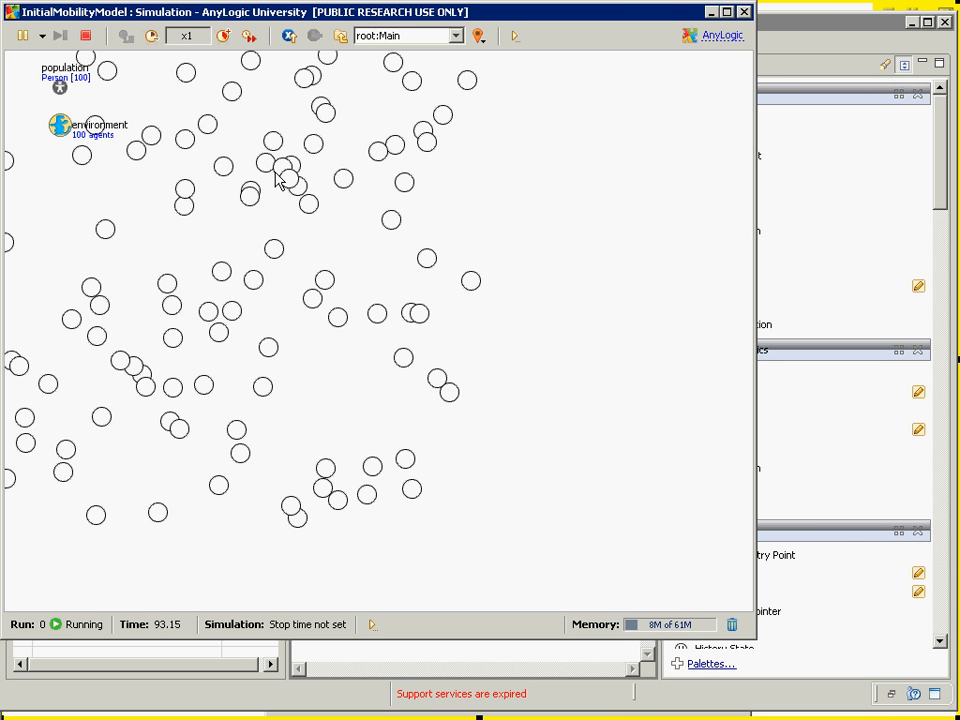
key(alt+F4)
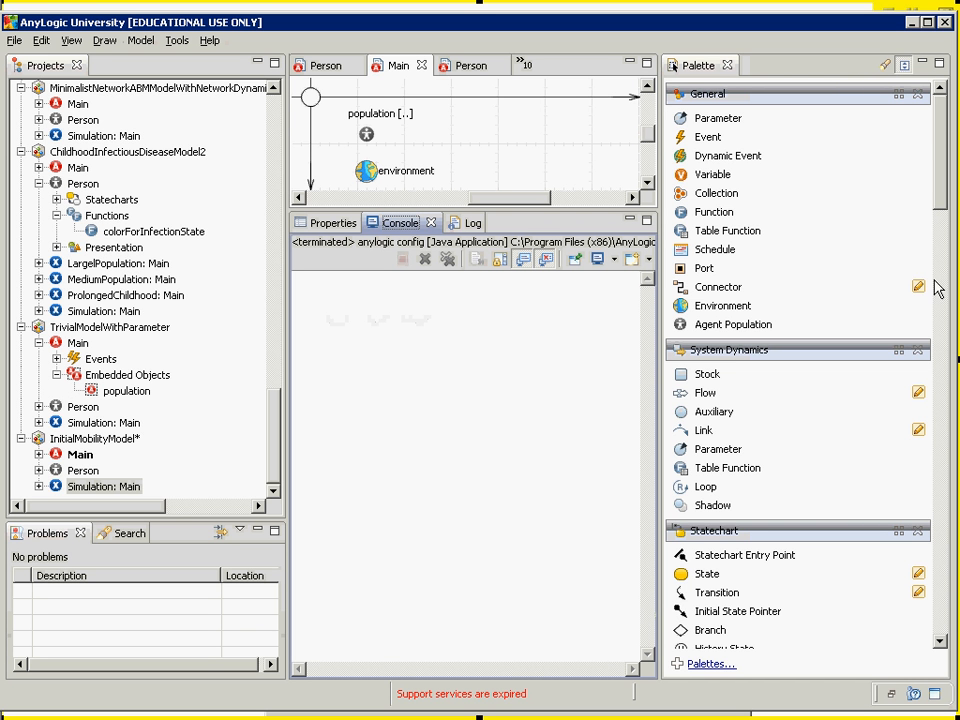
- Add a rectangle to Main with its upper-left corner at the origin, about 680 wide and 550 high
scroll(940, 265, down, 10)
drag(937, 258, 934, 302)
drag(717, 225, 312, 99)
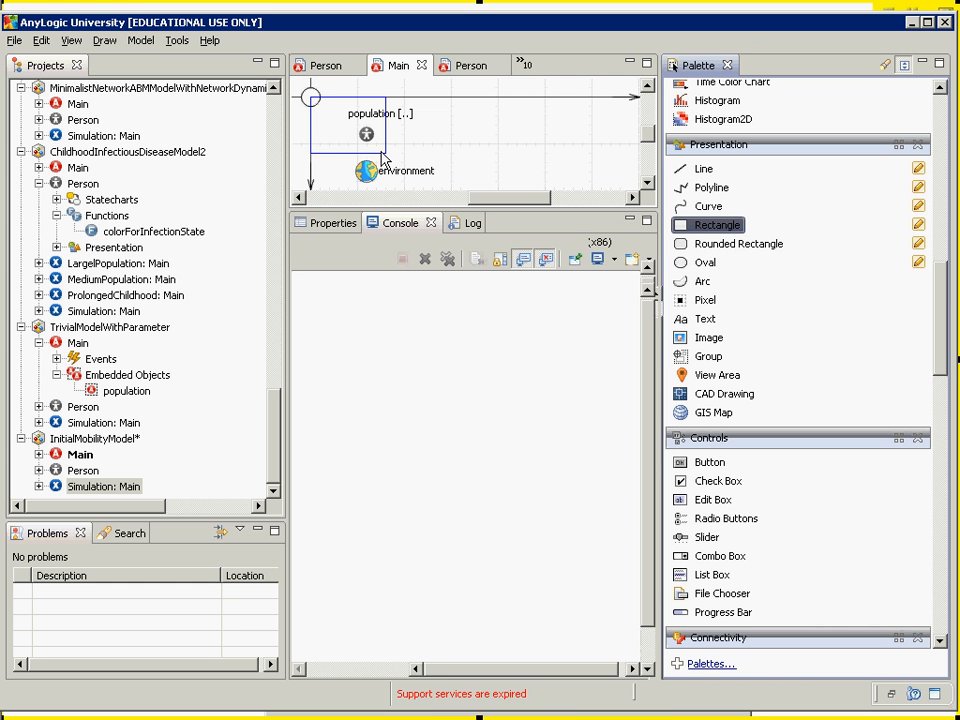
click(383, 156)
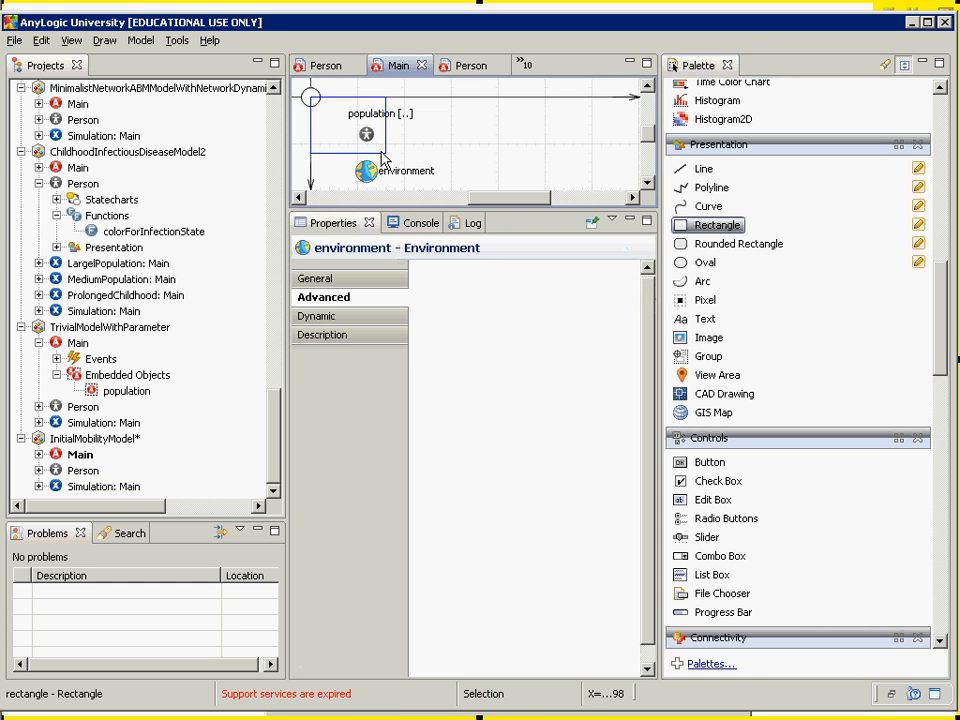
drag(383, 156, 553, 404)
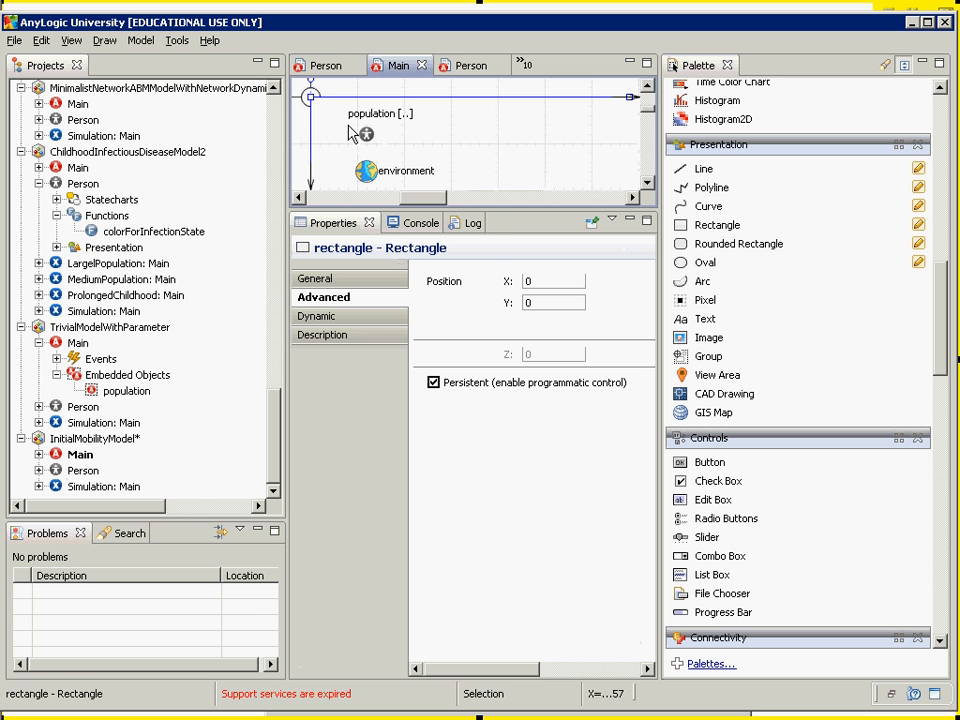
- Send the rectangle to the back, behind the population and environment objects, with the Main editor enlarged temporarily
double_click(387, 66)
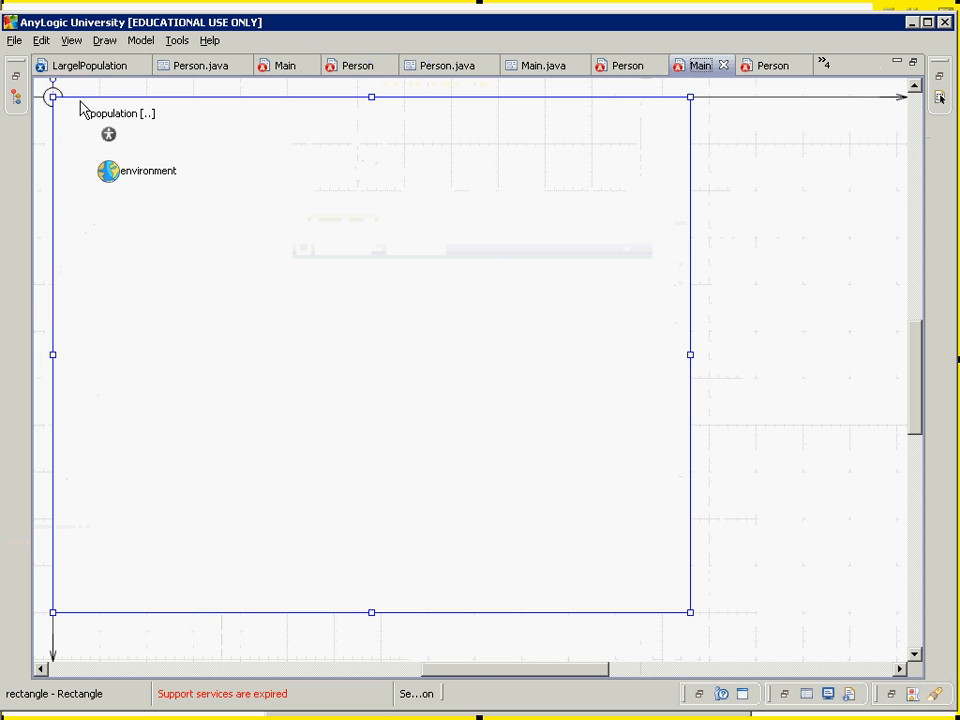
right_click(308, 252)
mouse_move(338, 355)
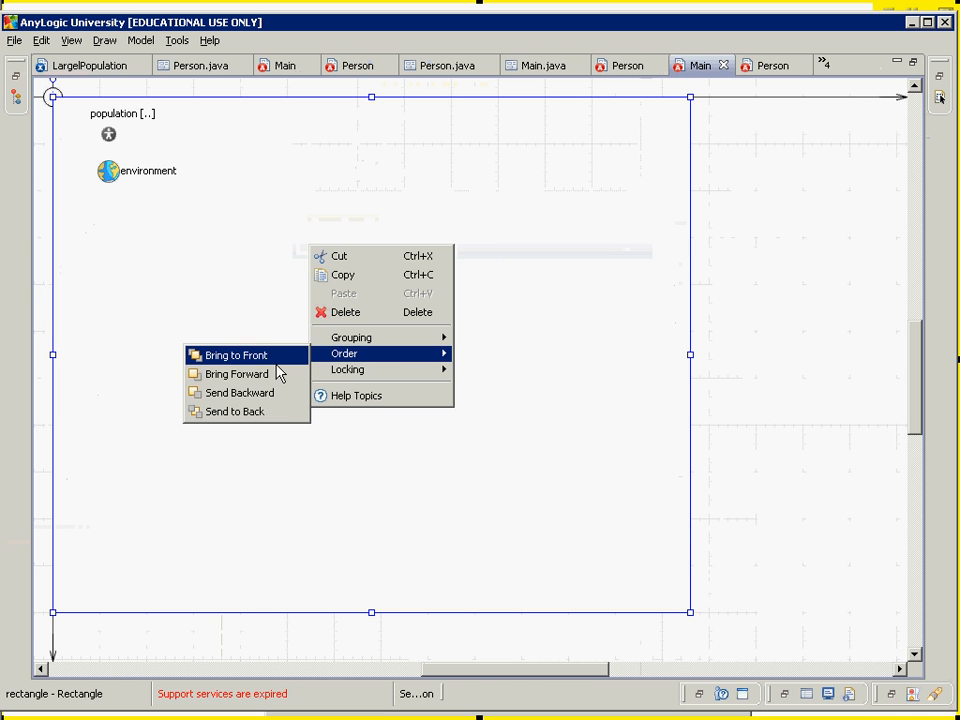
click(250, 410)
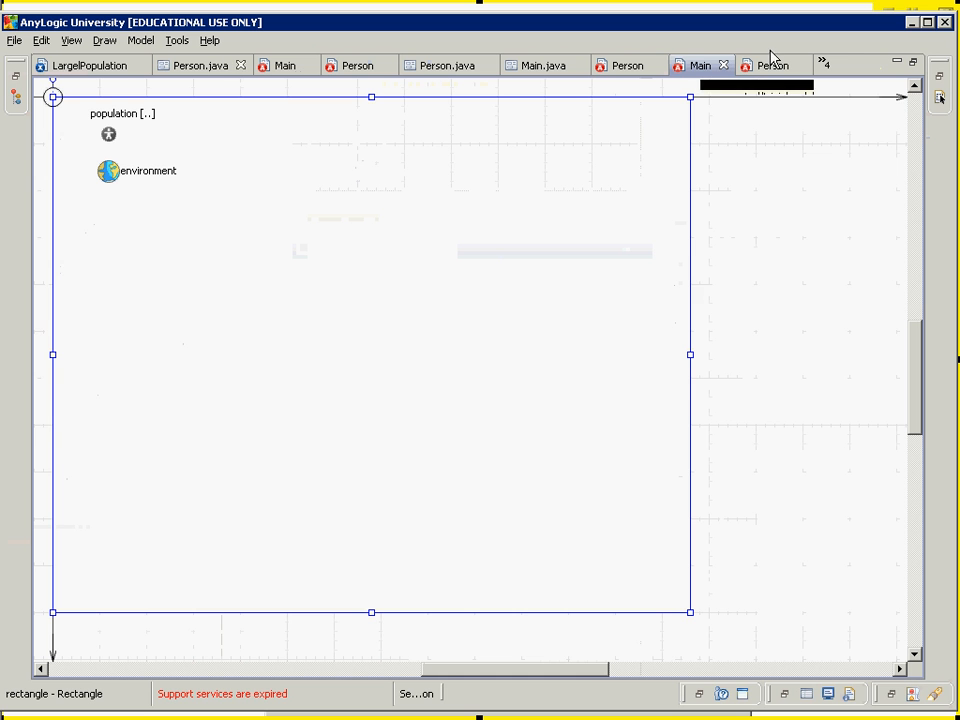
double_click(702, 73)
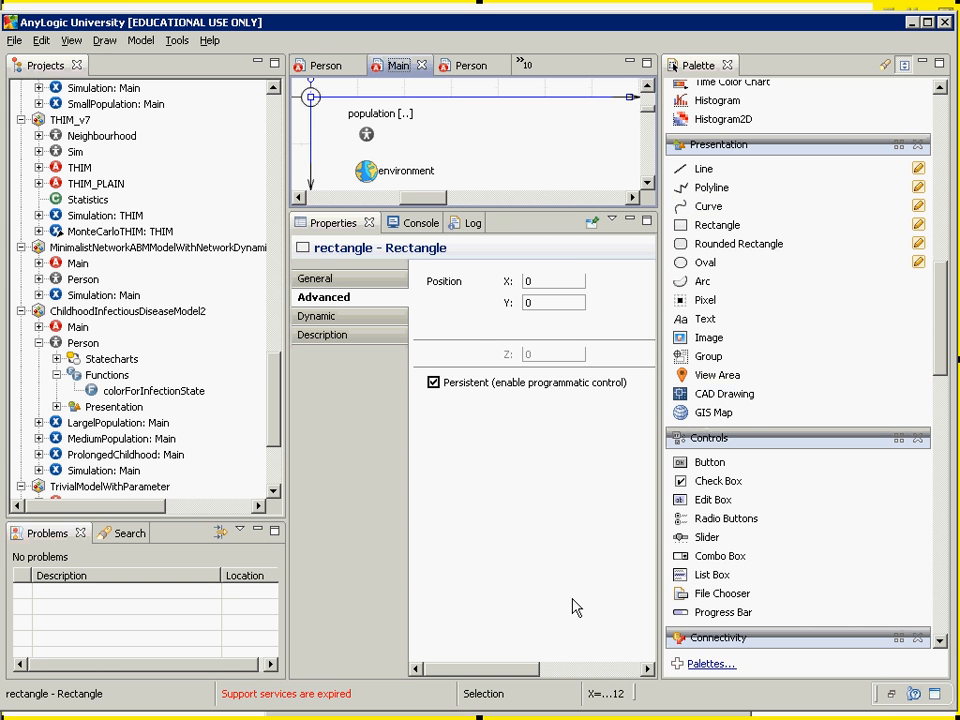
- Widen the properties area and set the rectangle's width to 400
drag(660, 541, 810, 553)
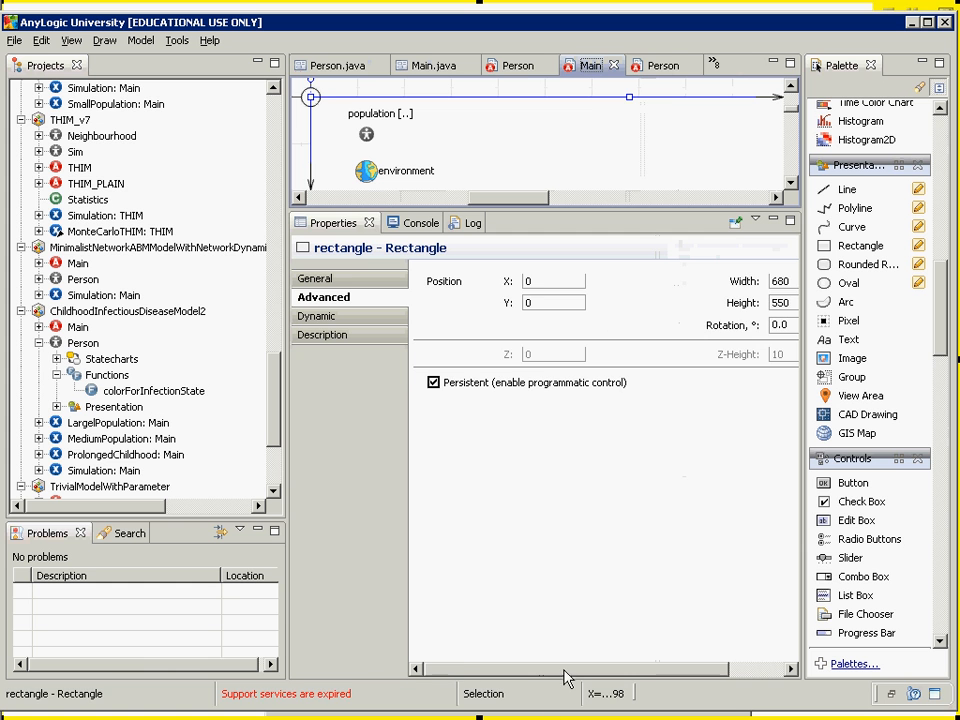
drag(568, 679, 634, 678)
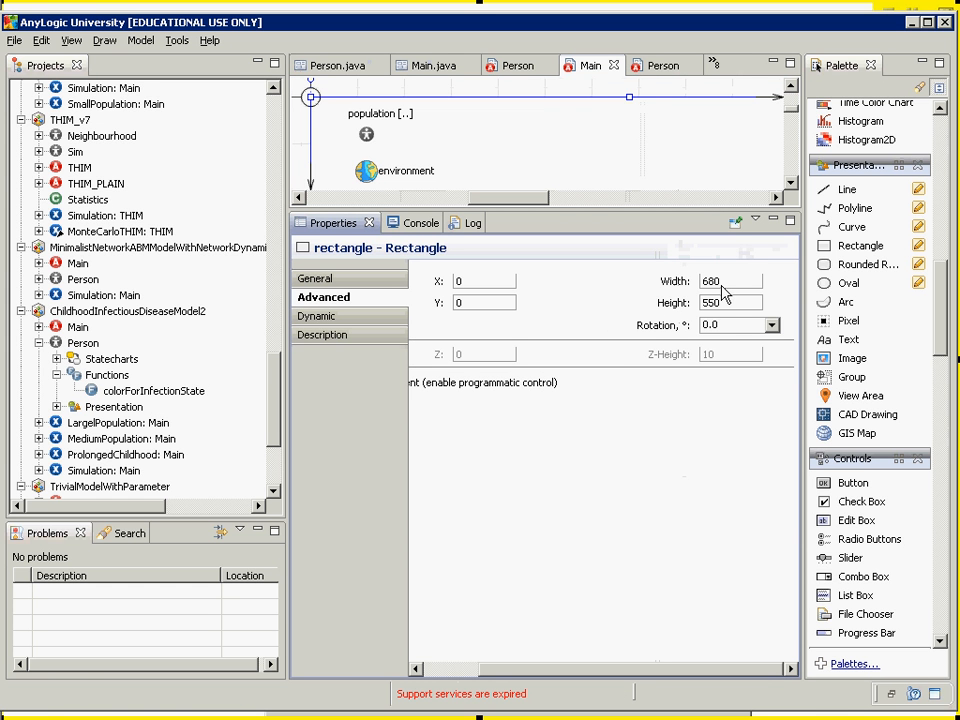
drag(722, 284, 680, 284)
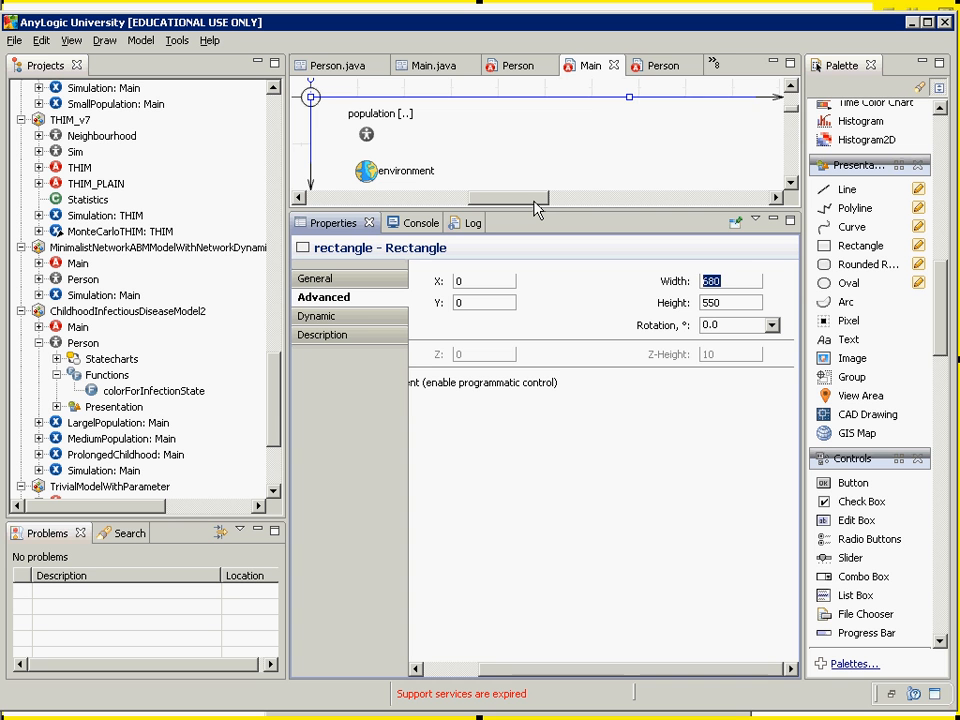
text(environment)
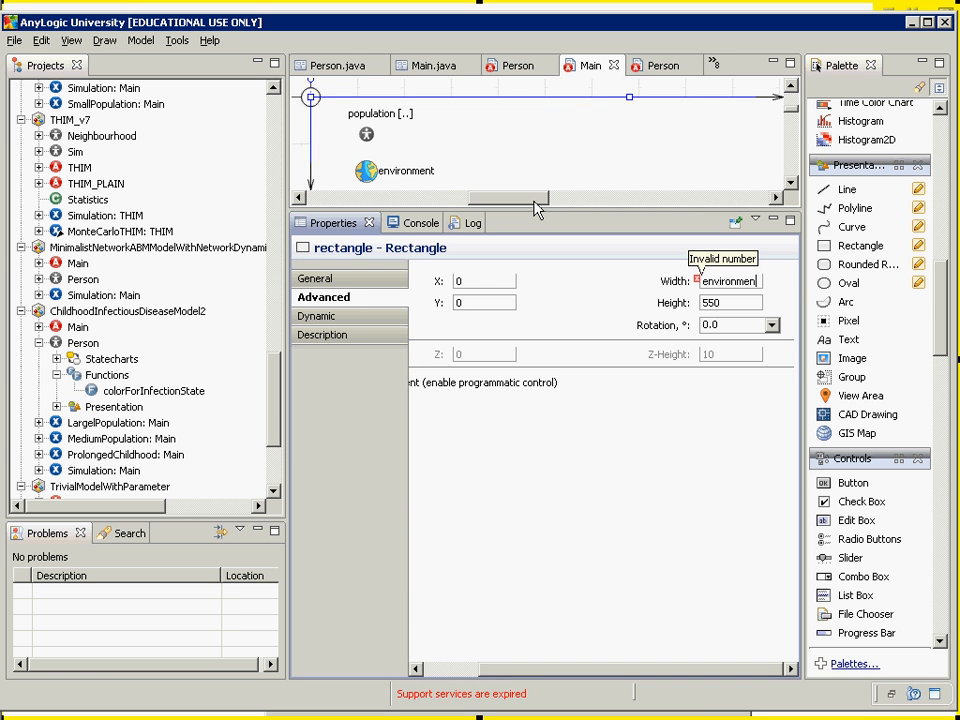
key(shift+Home)
key(BackSpace)
text(400)
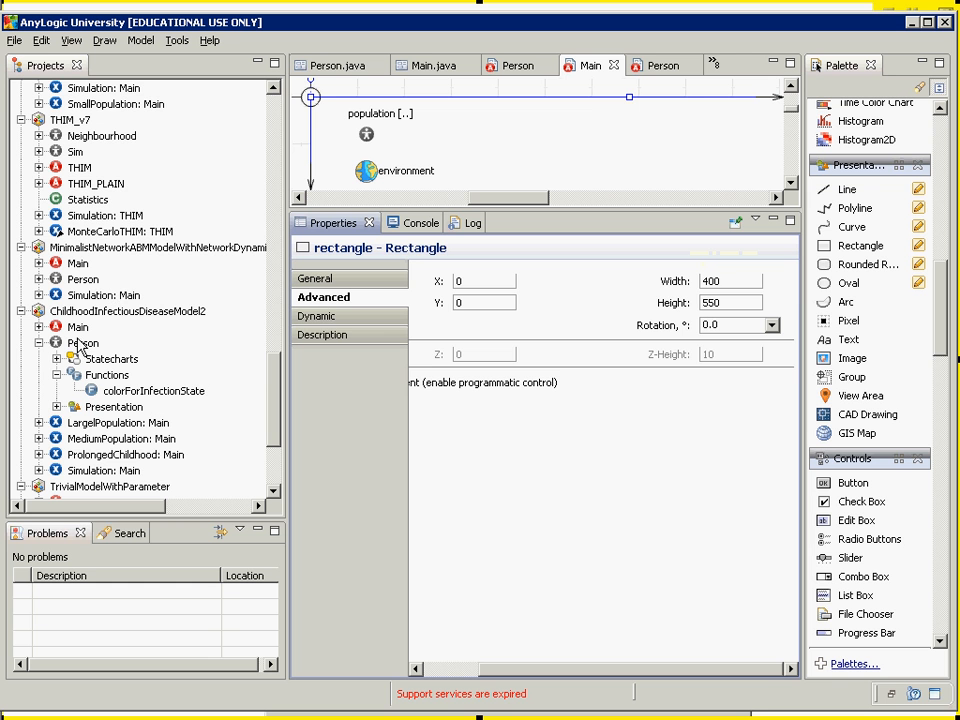
- Display the general properties of InitialMobilityModel's Main class and open its startup code for editing
click(272, 461)
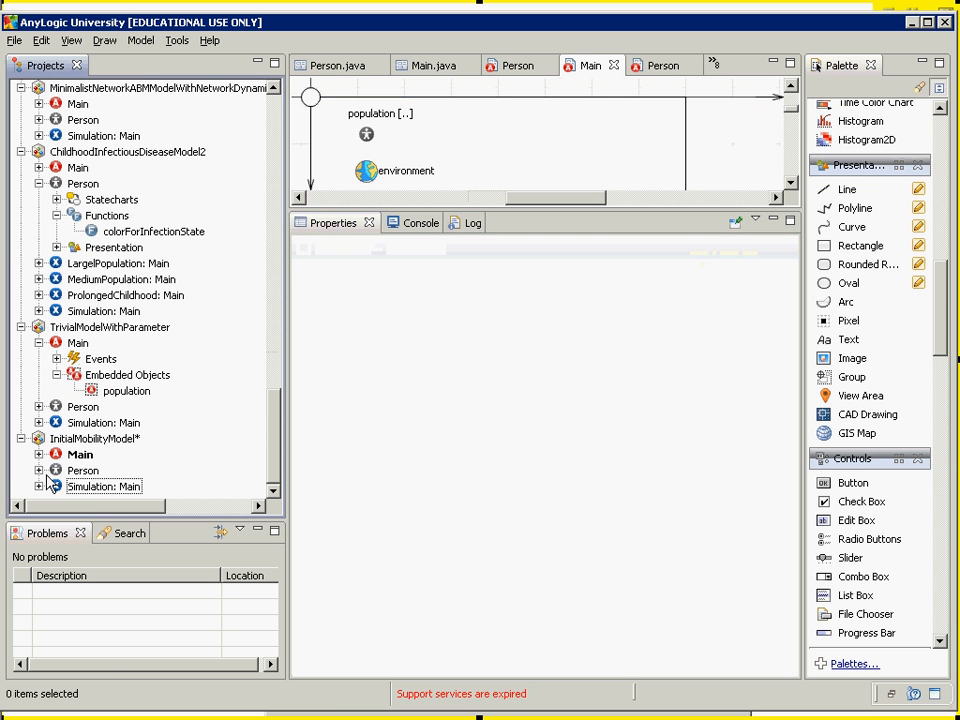
click(73, 457)
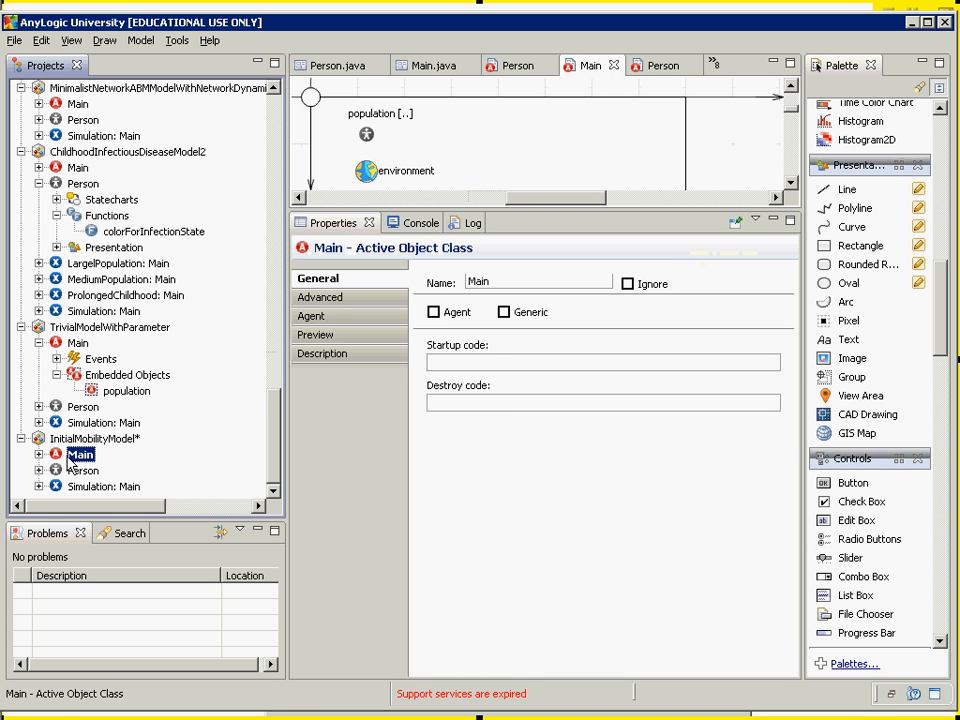
click(471, 362)
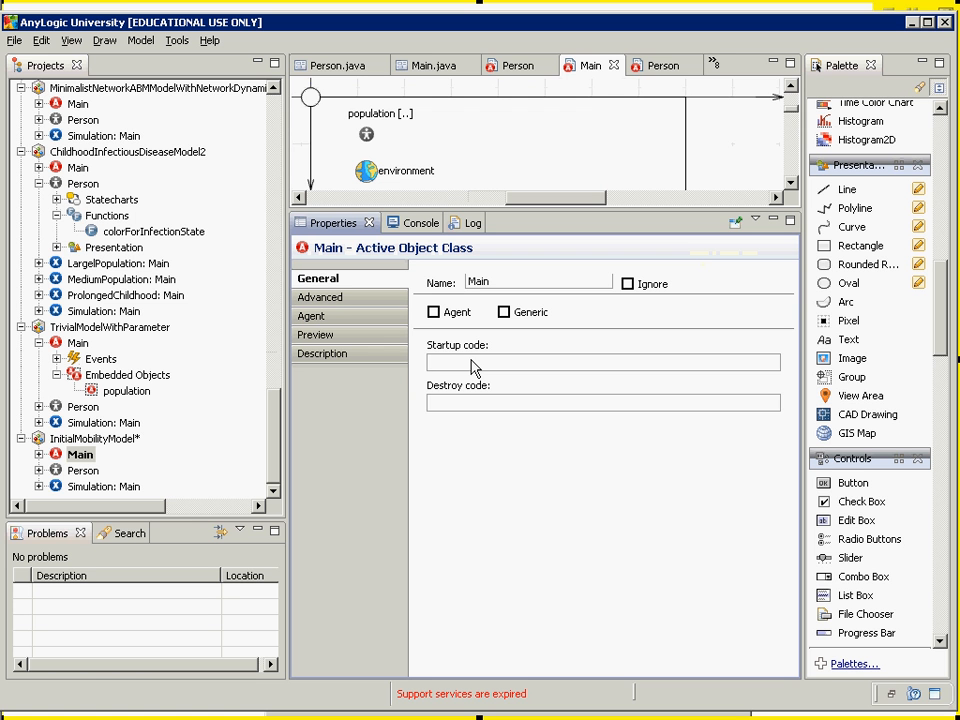
click(472, 365)
- Rename the boundary rectangle in Main to rectangleBackground in its general properties
click(609, 156)
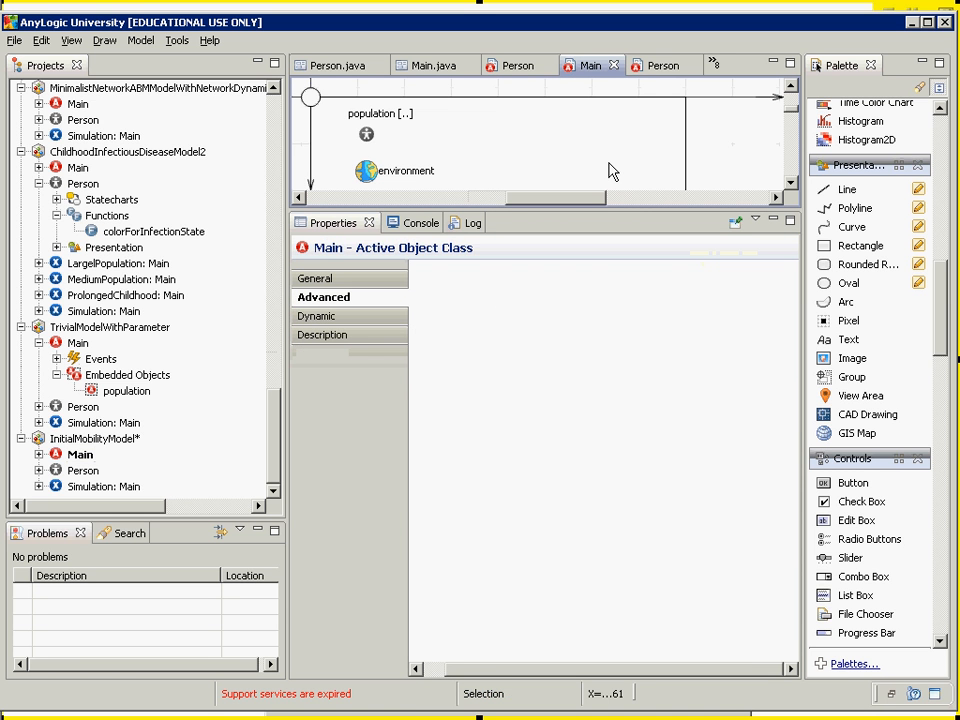
click(613, 172)
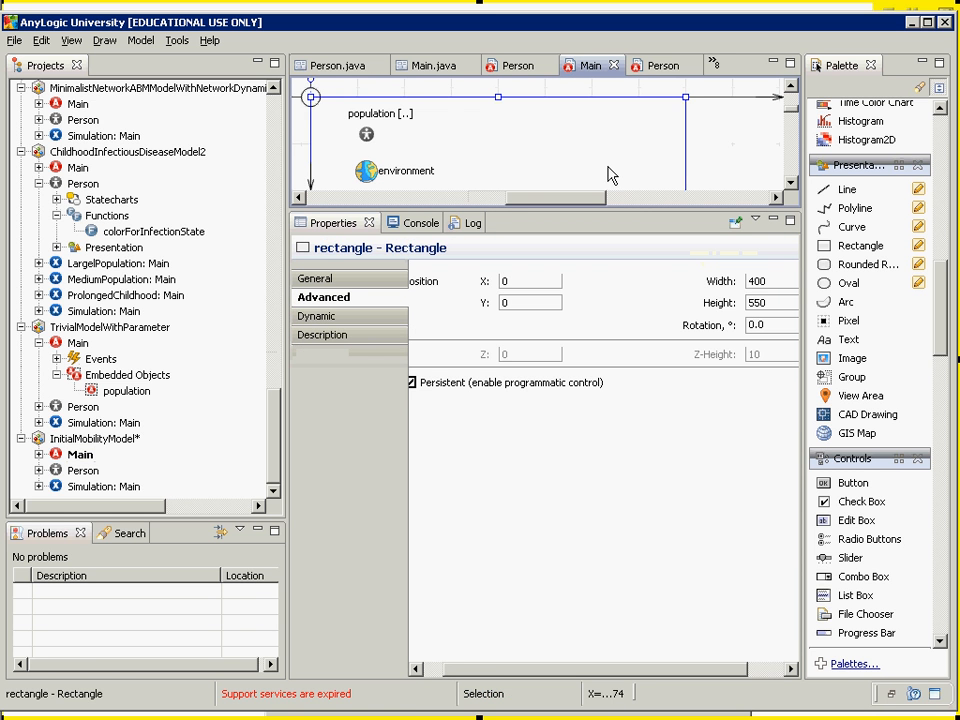
click(338, 282)
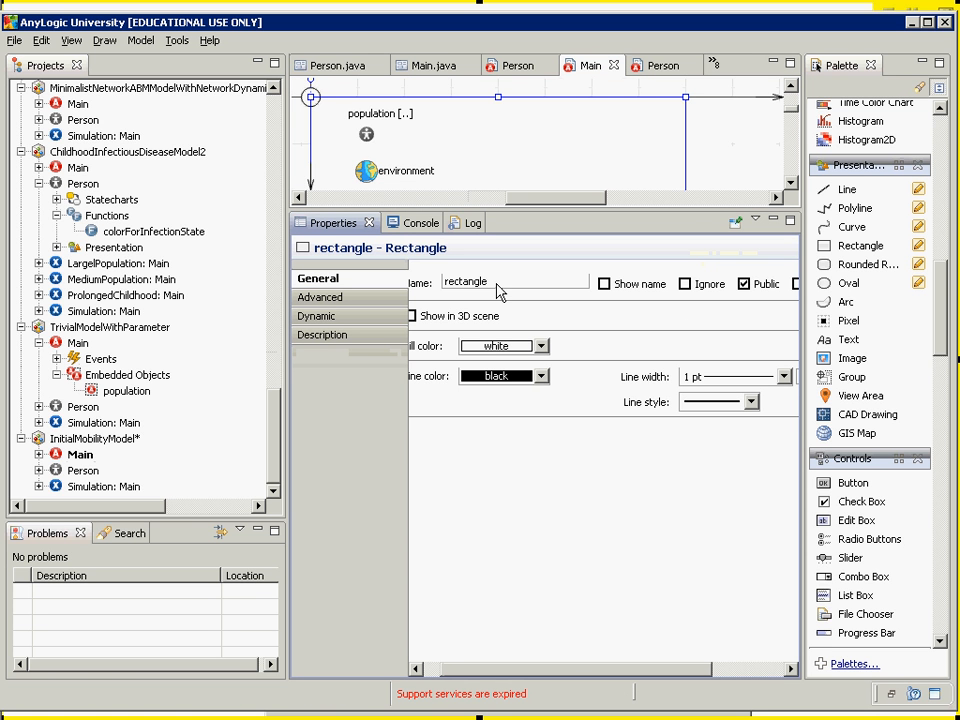
key(Home)
key(End)
text(Background)
- Add rectangleBackground.setWidth(environment.getWidth()); to the startup code of InitialMobilityModel's Main and build the model
click(80, 454)
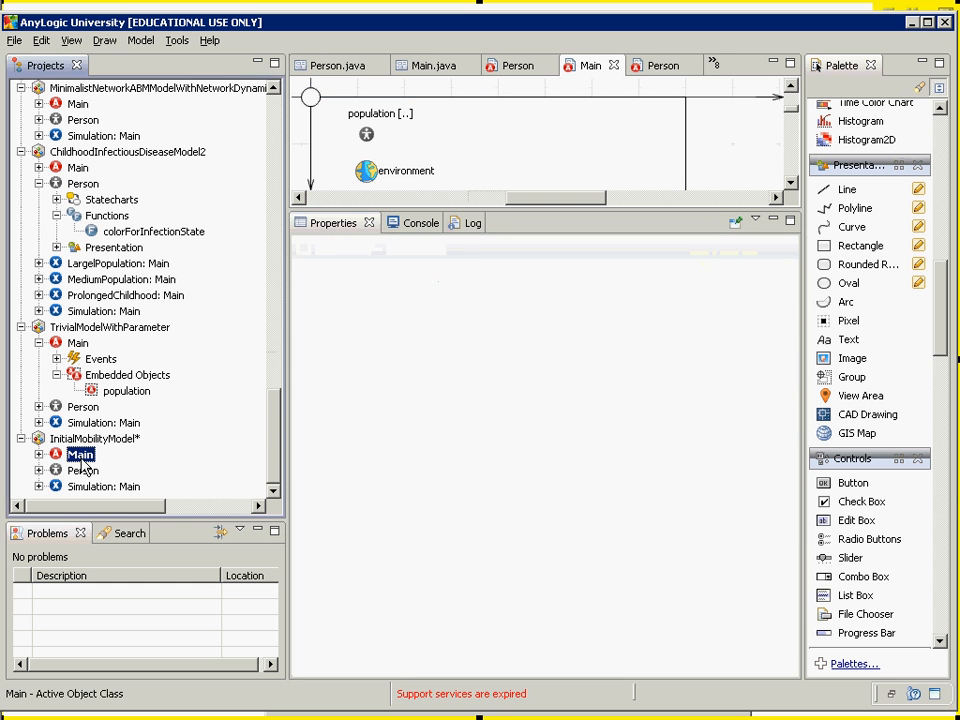
click(495, 364)
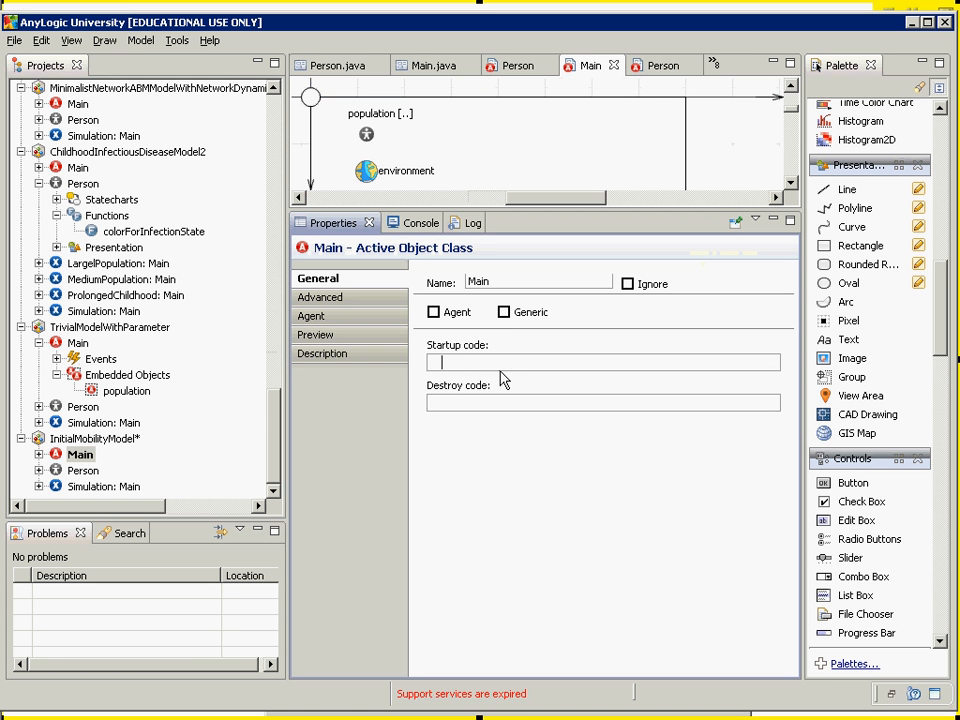
text(rectangleBackground.set)
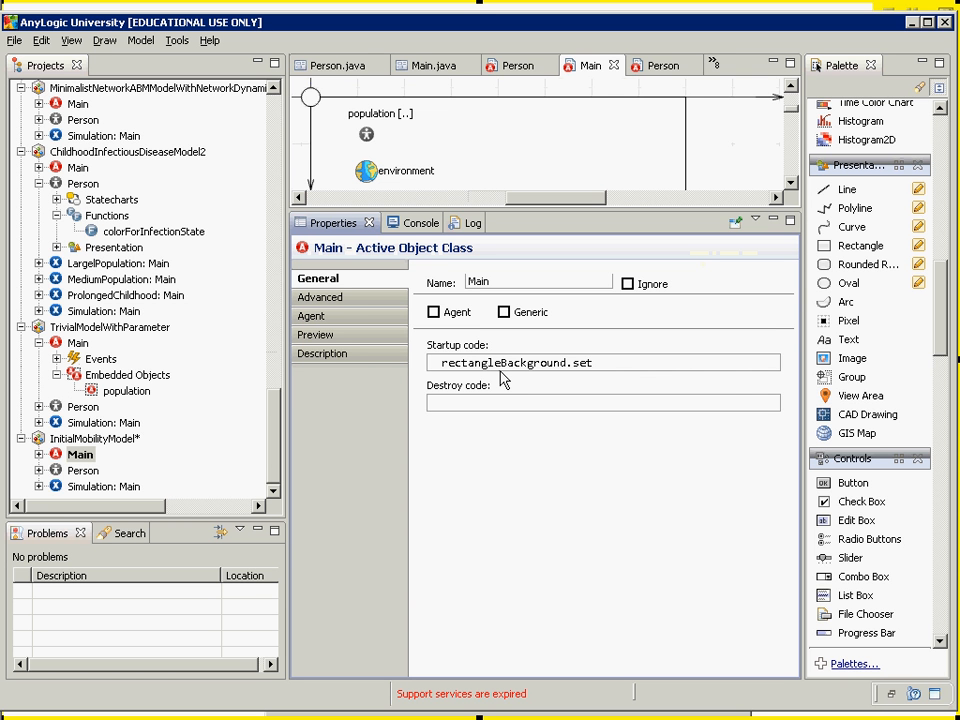
text(Width(environment.)
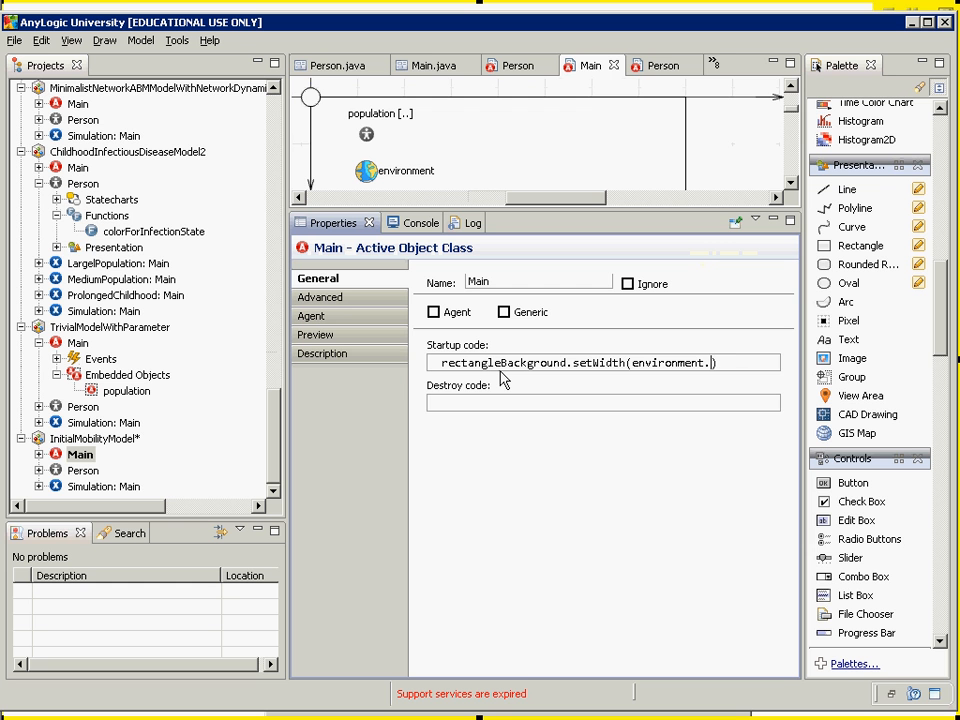
text(getWidth())
key(Return)
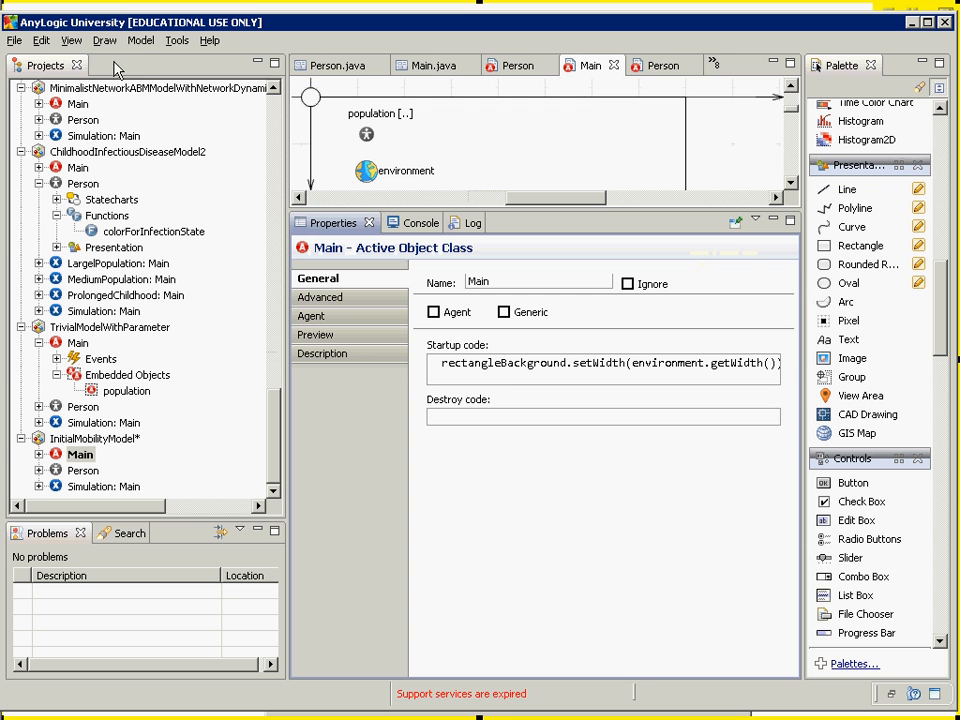
click(139, 40)
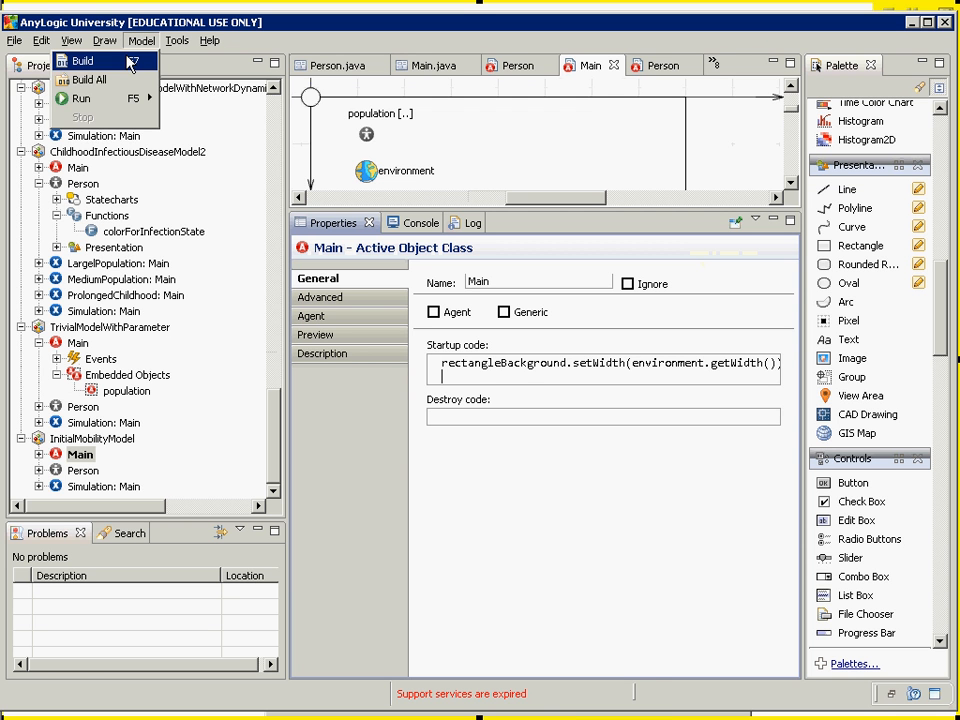
click(130, 62)
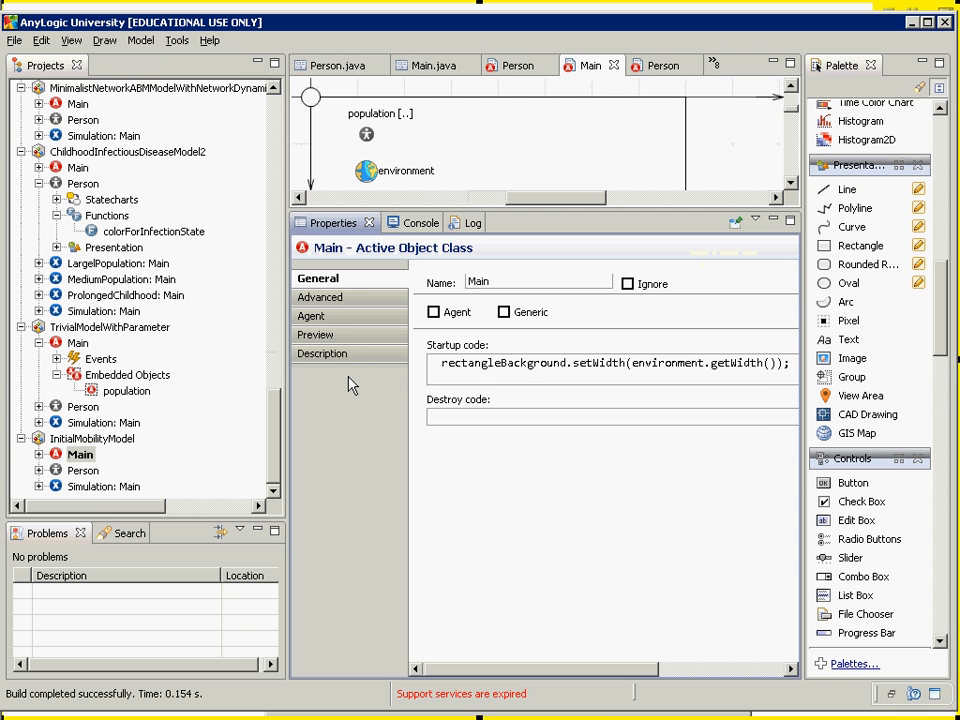
- Duplicate the startup code line and change the copy to rectangleBackground.setHeight(environment.getHeight());
key(shift+Up)
key(ctrl+c)
key(Down)
key(ctrl+v)
key(Up)
key(ctrl+Right)
key(ctrl+Right)
key(Right)
key(Right)
key(Right)
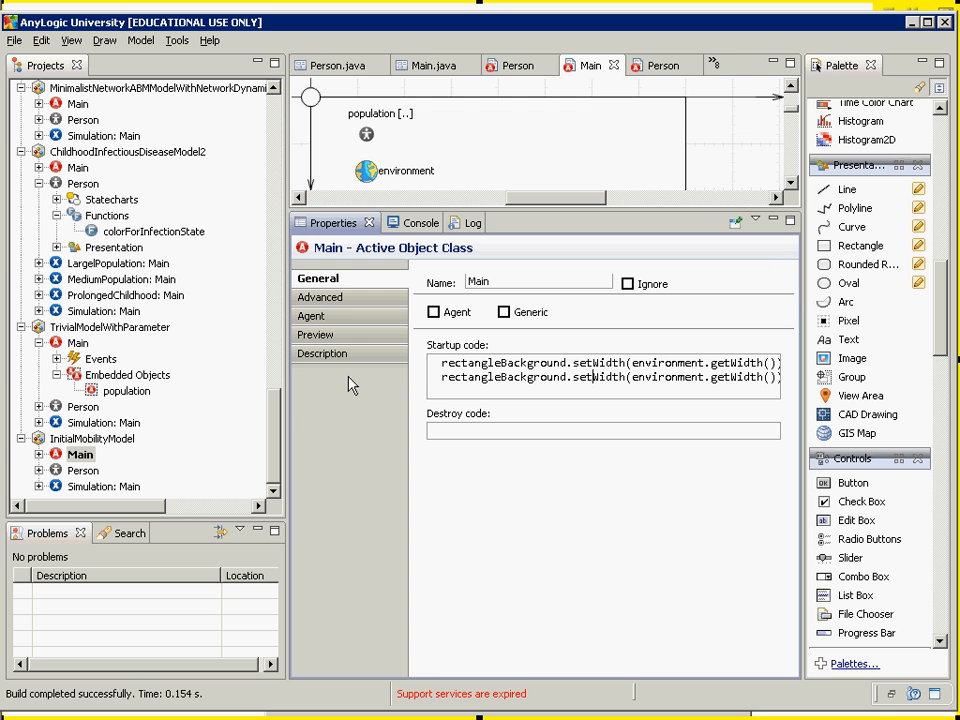
key(ctrl+shift+Right)
text(Height)
key(ctrl+Right)
key(ctrl+Right)
key(ctrl+Right)
key(ctrl+Right)
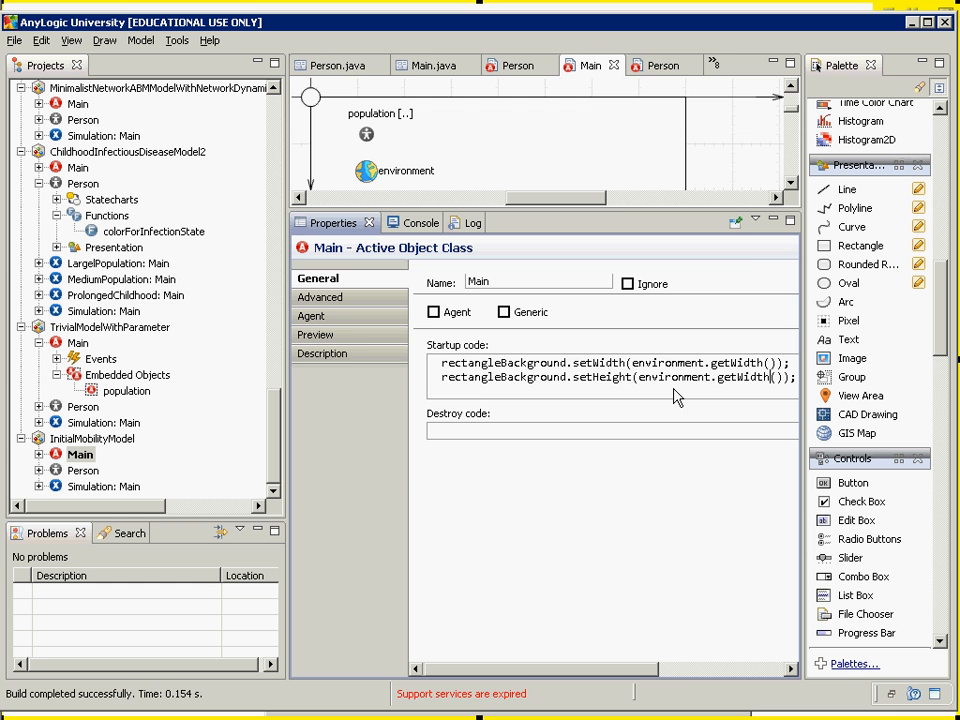
key(ctrl+shift+Left)
text(Height)
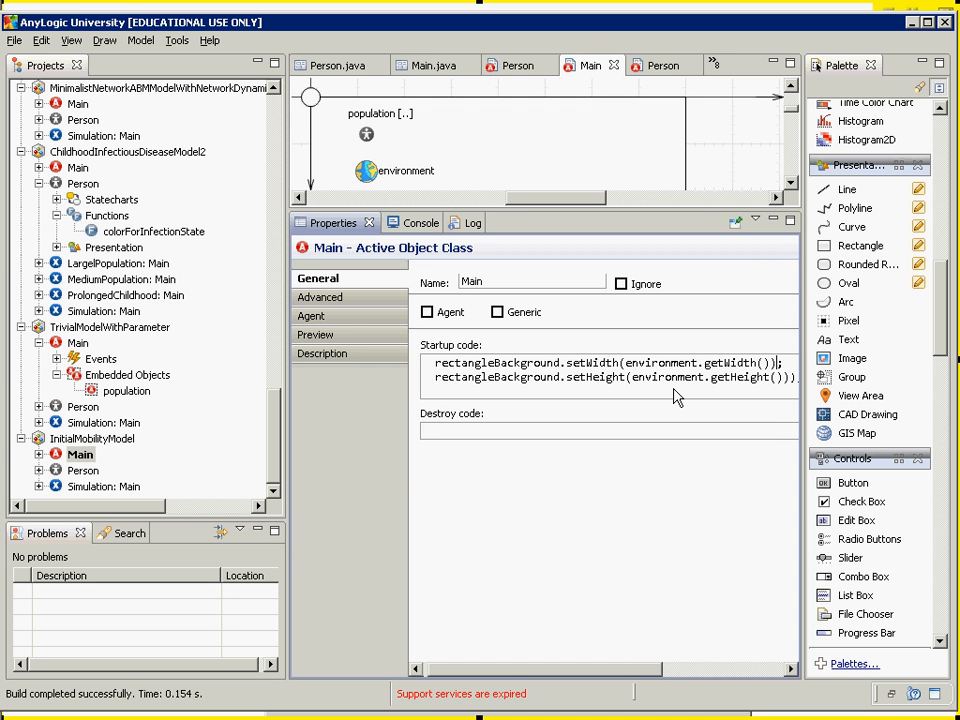
- Copy the setWidth line from Main's startup code into a new Notepad document
key(shift+Home)
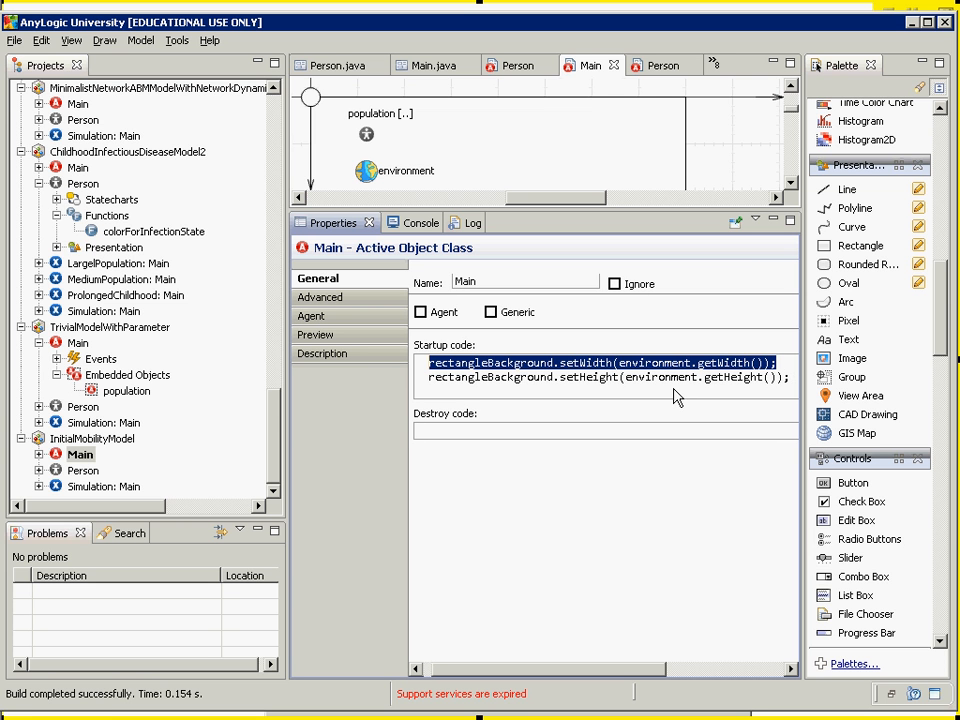
click(848, 557)
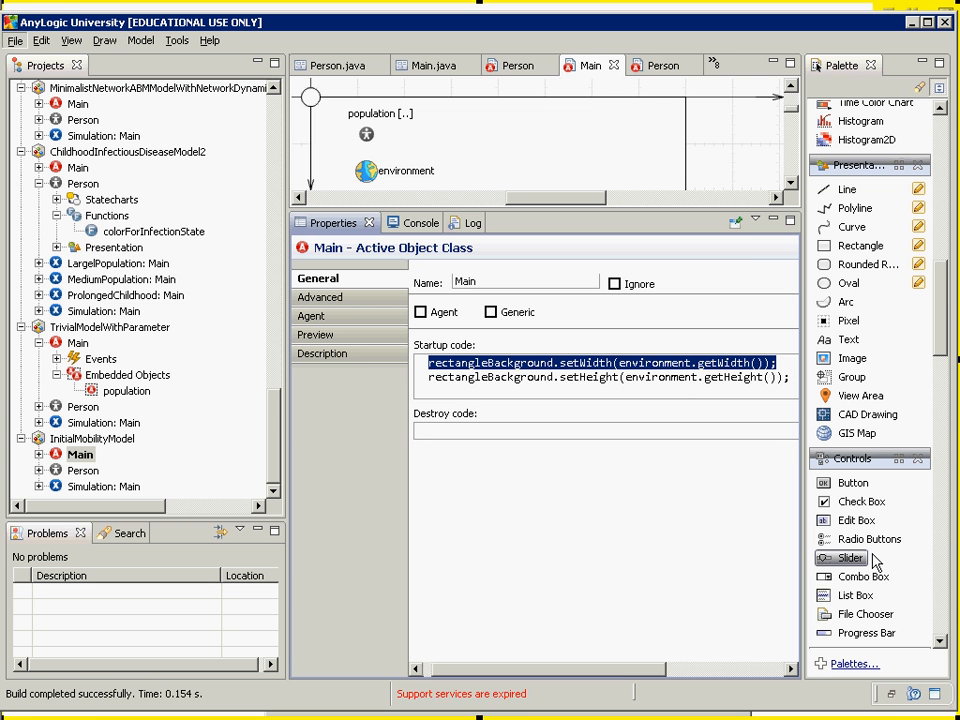
click(22, 28)
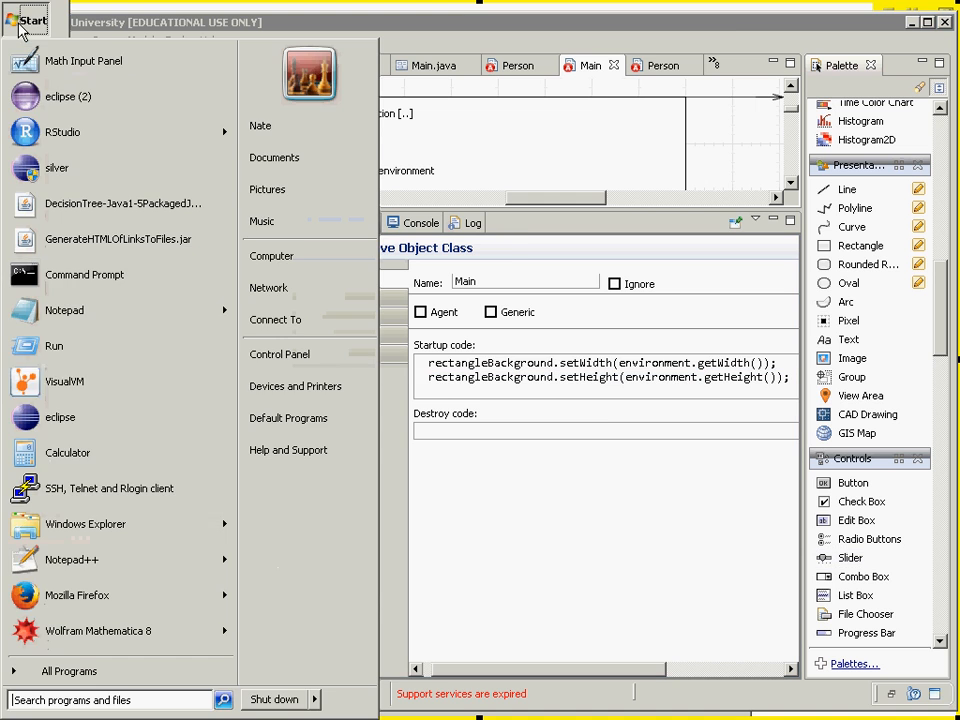
click(203, 302)
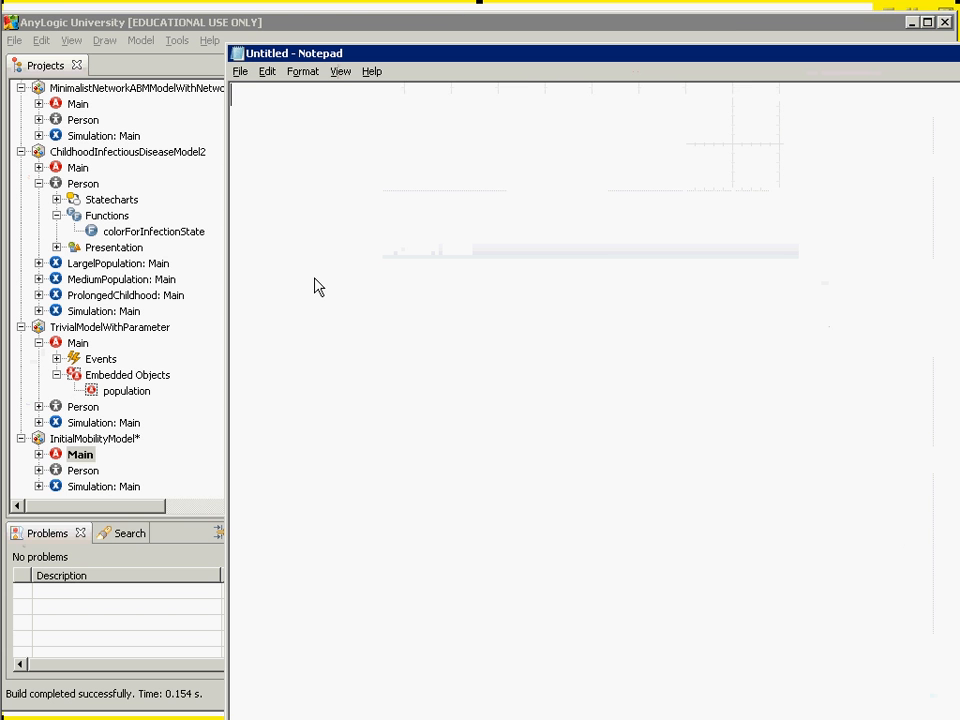
key(ctrl+v)
- Set the font size of the Notepad document to 28
key(ctrl+a)
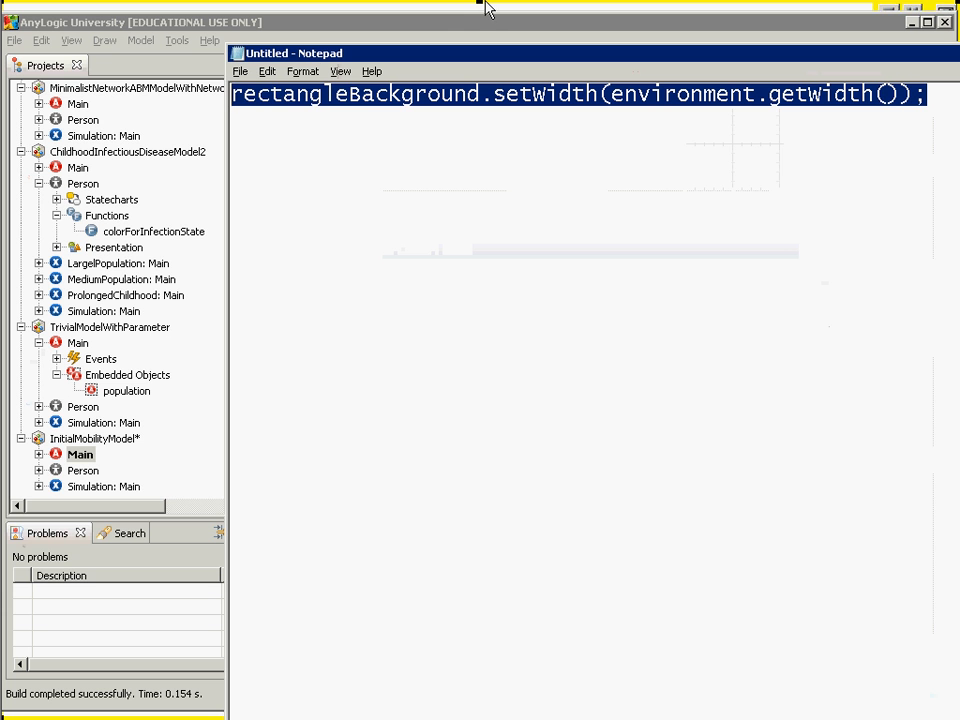
click(302, 72)
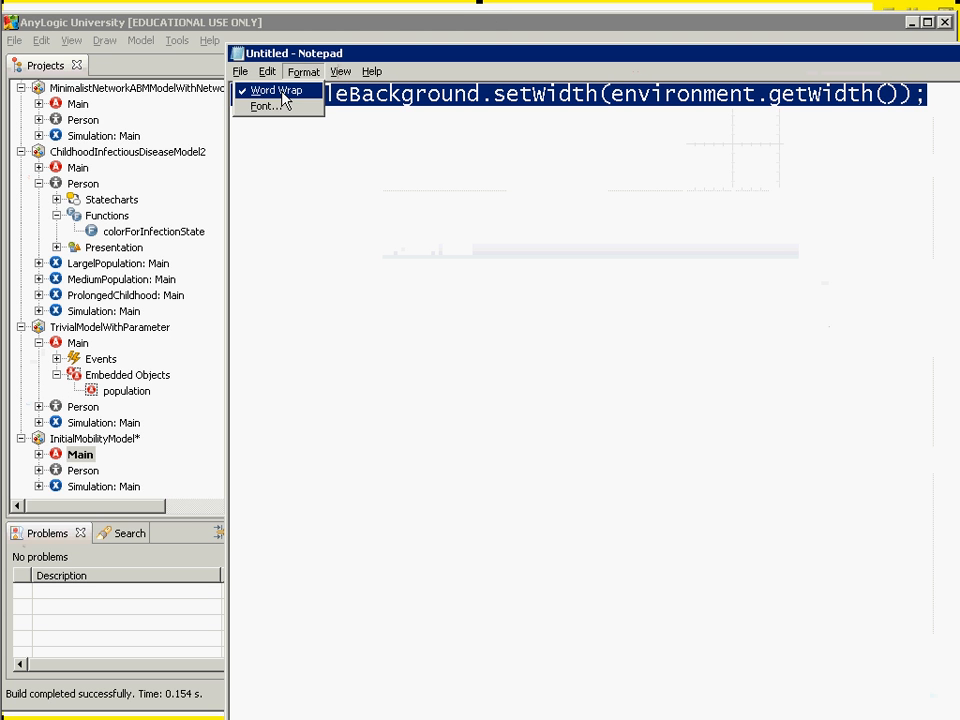
click(276, 106)
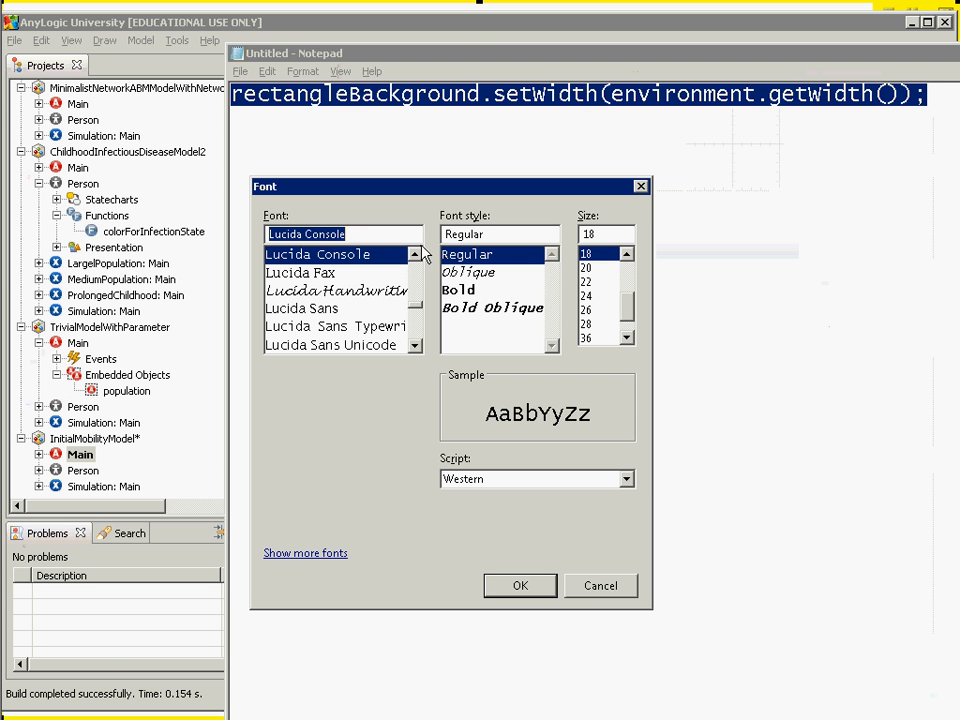
click(595, 295)
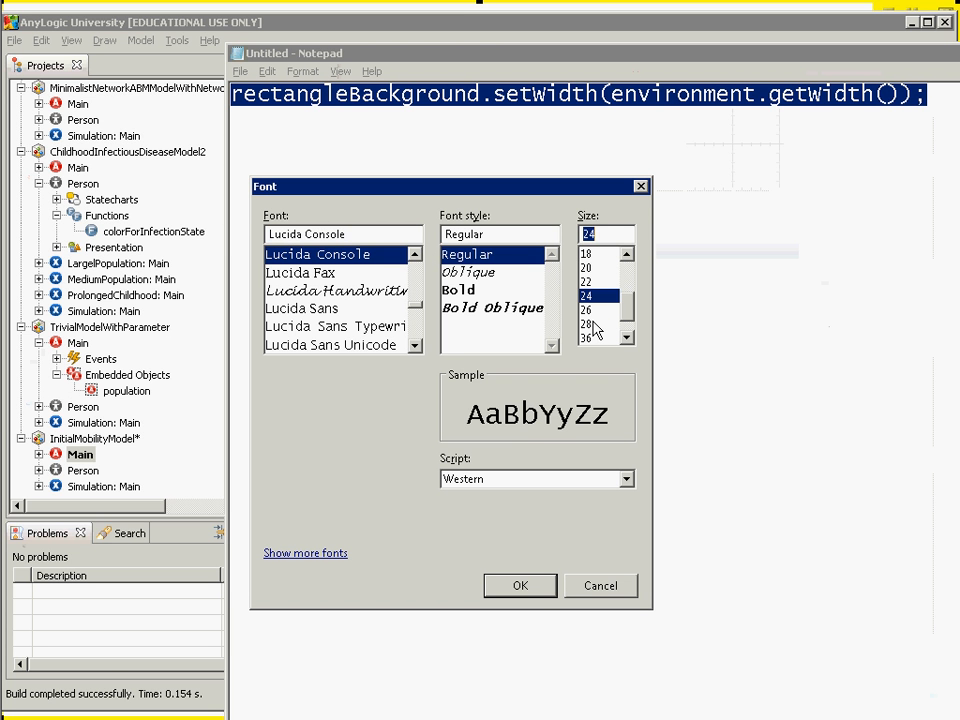
click(595, 323)
click(531, 585)
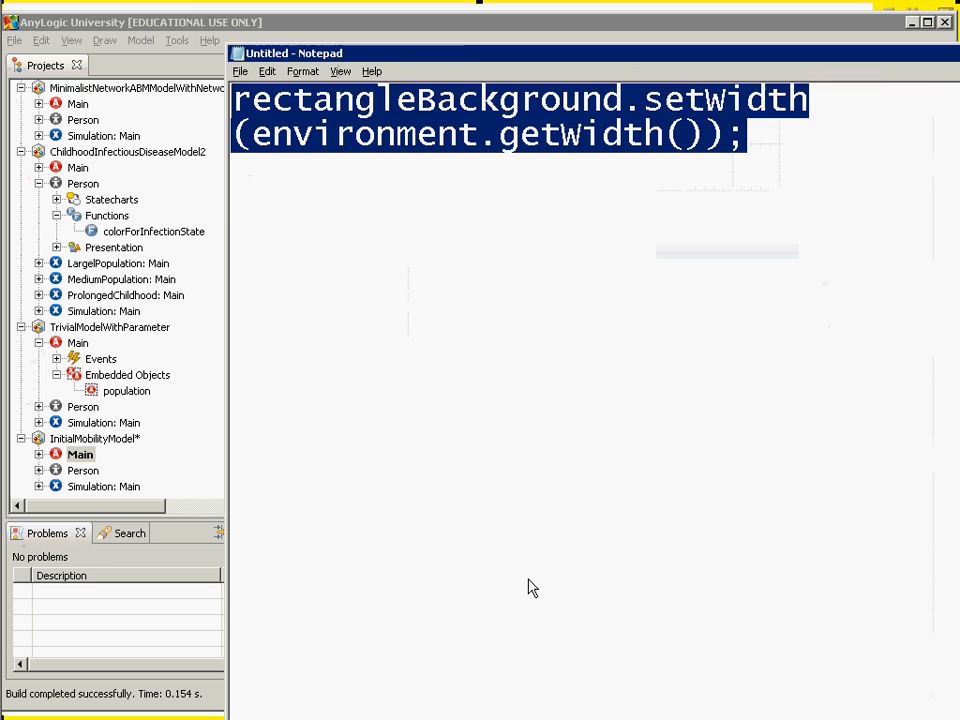
- Maximize the Notepad window and turn off word wrap so the statement stays on one line
double_click(392, 58)
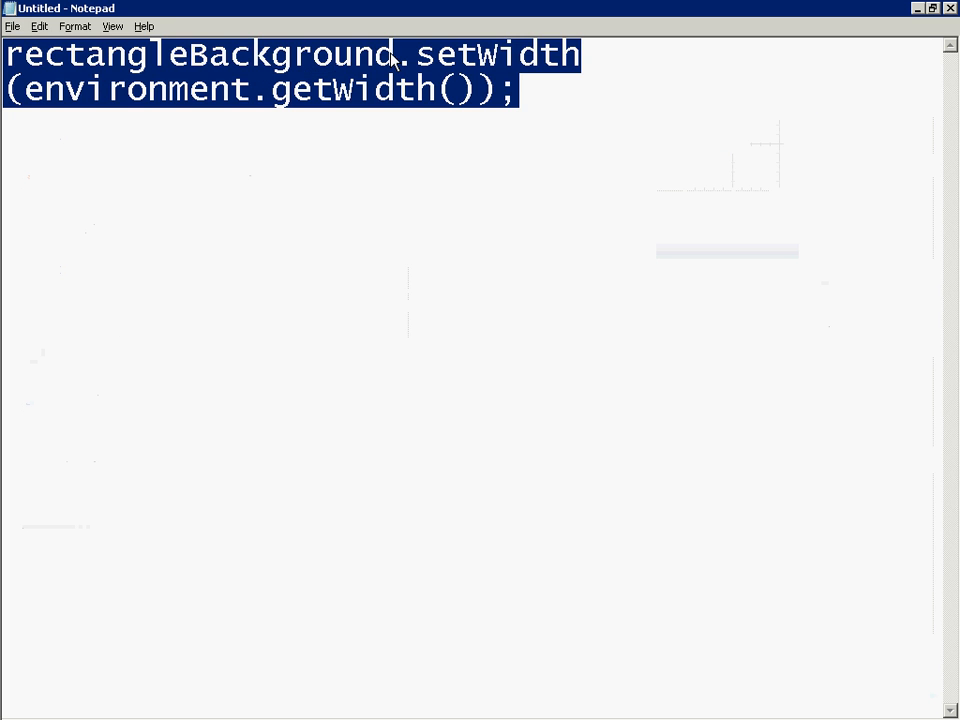
click(585, 90)
drag(429, 178, 42, 32)
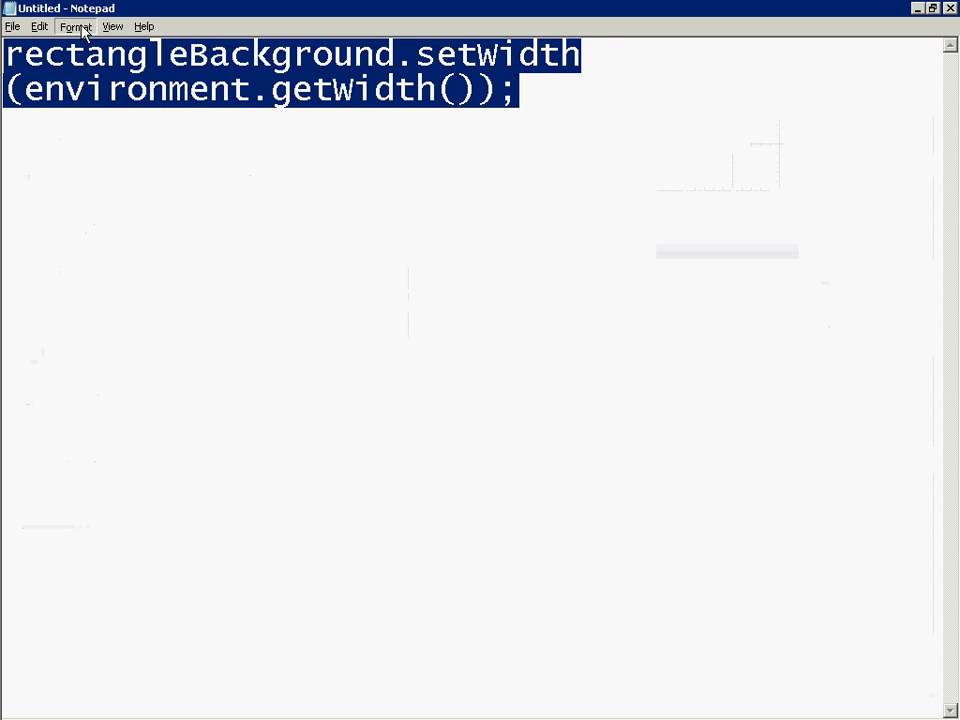
click(77, 27)
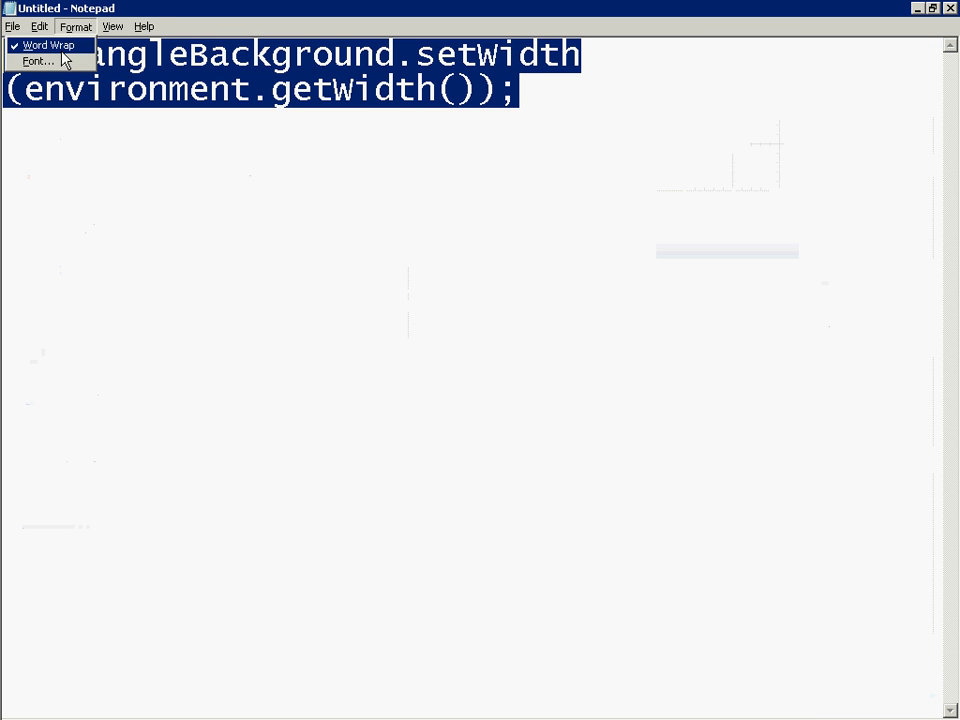
click(66, 44)
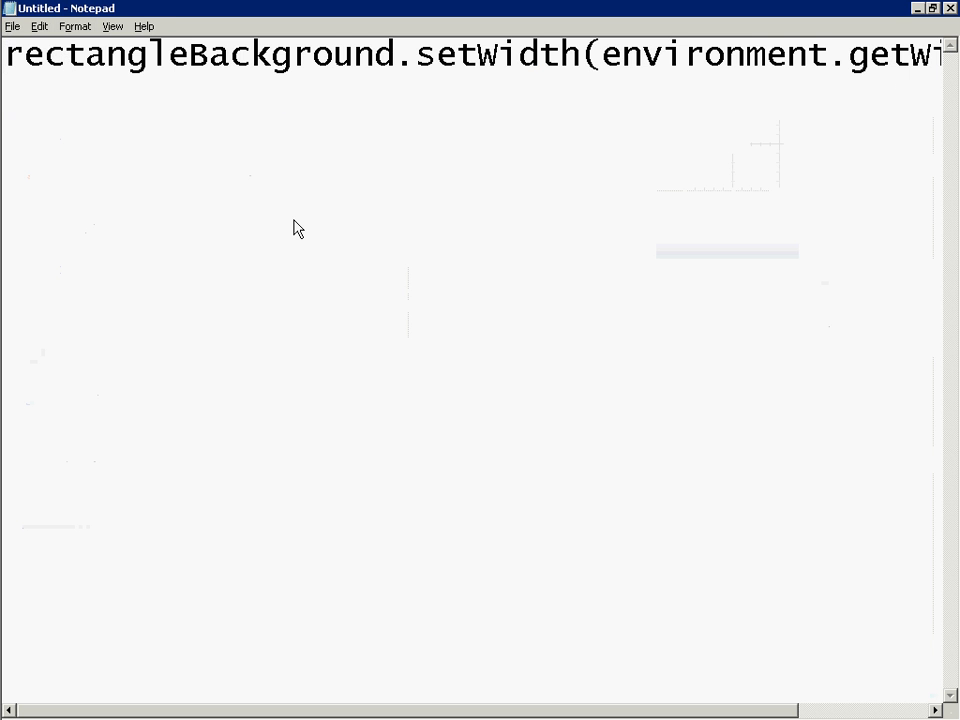
- Highlight the argument environment.getWidth() inside the setWidth call to examine it
key(Right)
key(Right)
key(Right)
key(Right)
key(Right)
key(Right)
key(Right)
key(Right)
key(Right)
key(Right)
key(Right)
key(Right)
key(Right)
key(Right)
key(Right)
key(Right)
key(Right)
key(Right)
key(Right)
key(Right)
key(Right)
key(Right)
key(Right)
key(Right)
key(Right)
key(Right)
key(Right)
key(Right)
key(Right)
key(Left)
key(Left)
key(Right)
key(Right)
key(shift+Right)
key(shift+Right)
key(shift+Right)
key(shift+Right)
key(shift+Right)
key(shift+Right)
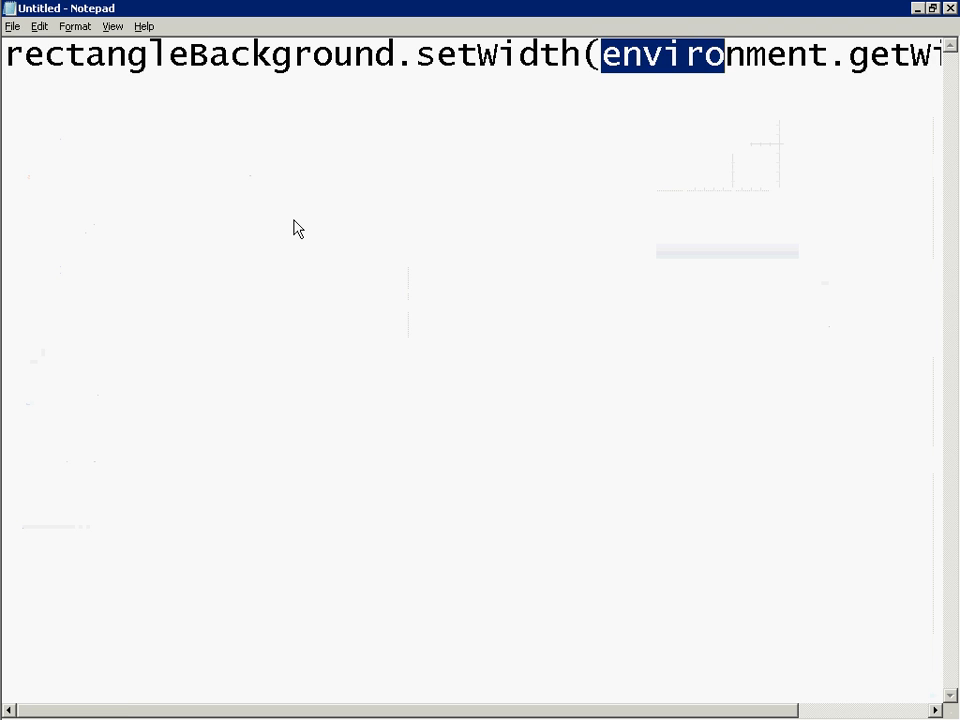
key(shift+End)
key(shift+Left)
key(shift+Left)
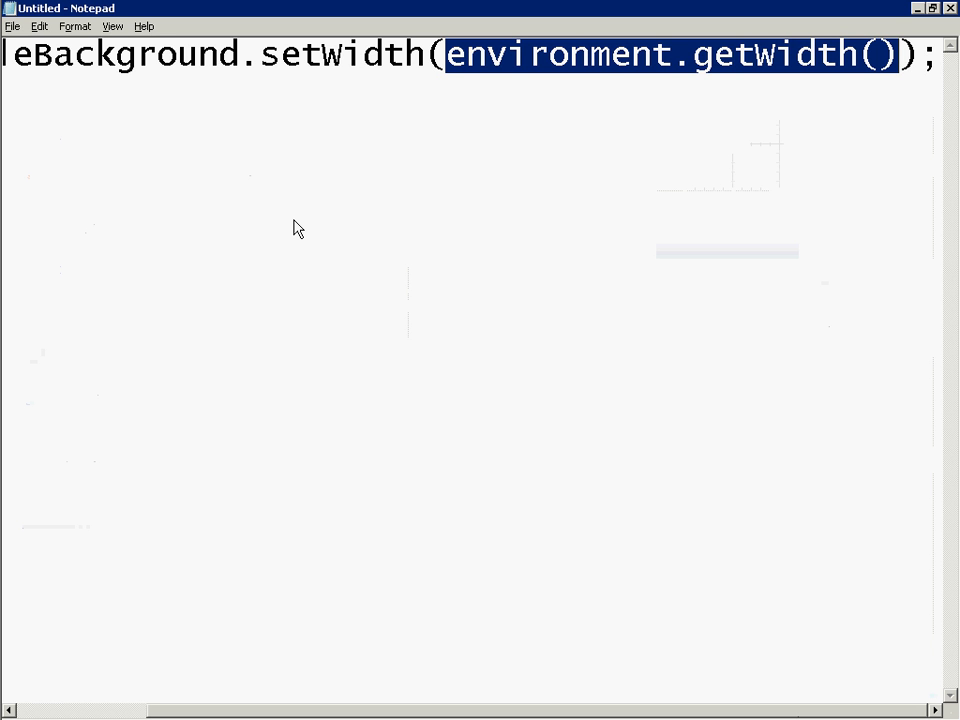
- Clear the highlight and return to the start of the setWidth statement in Notepad
key(alt+Tab)
key(alt+shift+Tab)
key(Left)
key(Left)
key(Left)
key(Left)
key(Left)
key(Left)
key(Left)
key(Left)
key(Left)
key(Left)
key(Left)
key(Left)
key(Left)
key(Left)
key(Left)
key(Left)
key(Left)
key(Left)
key(Left)
key(Left)
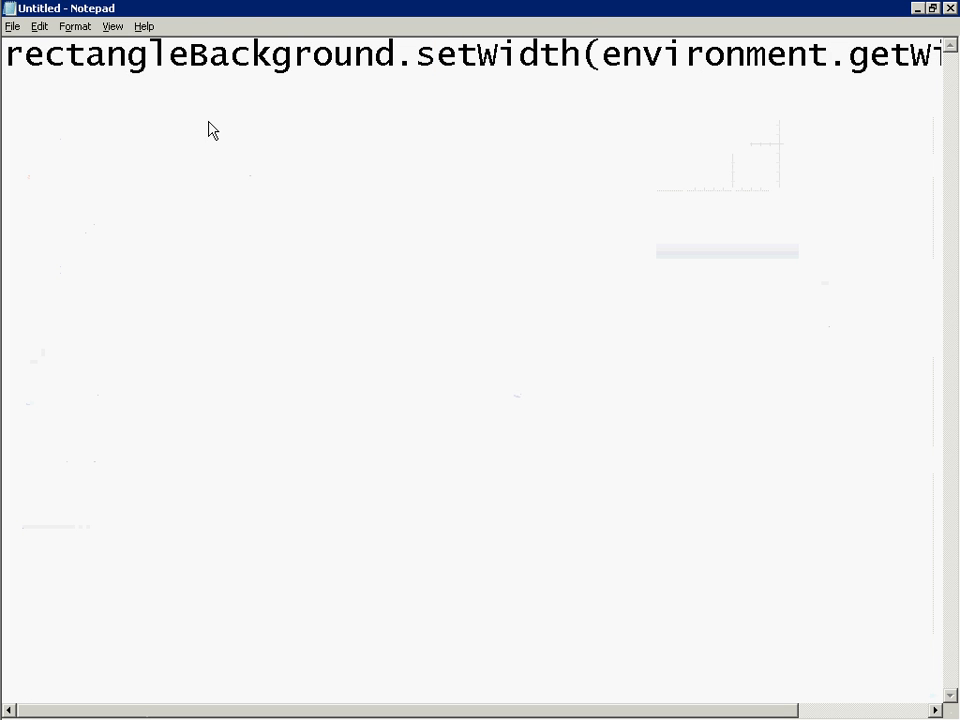
- Switch back to AnyLogic, run InitialMobilityModel's Simulation experiment to check the agents against the background rectangle, and close the run window
key(alt+Tab)
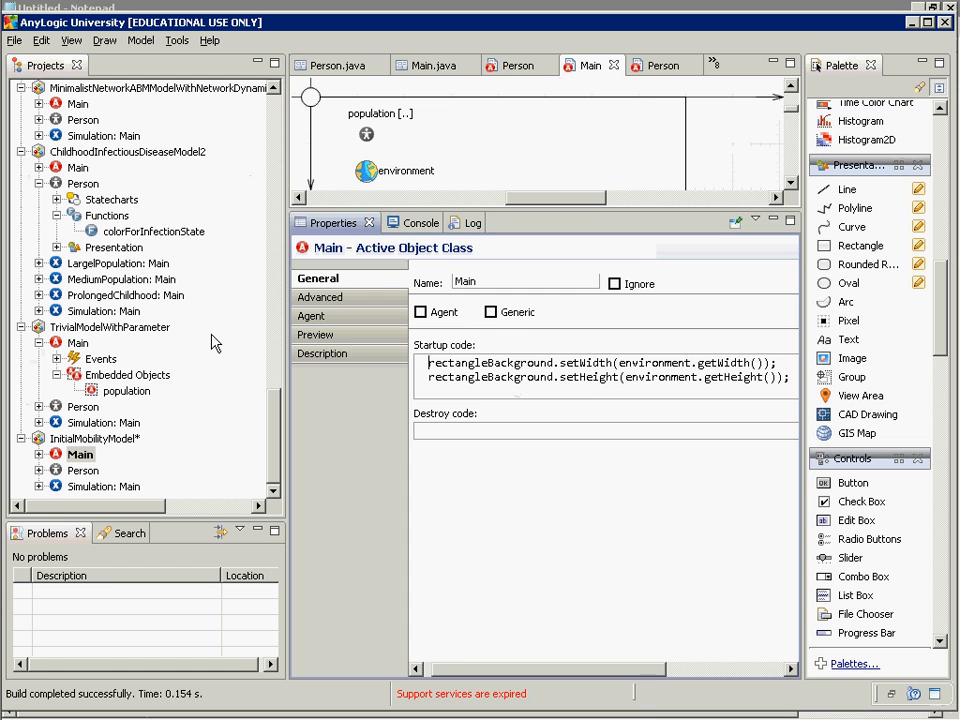
click(80, 486)
right_click(68, 488)
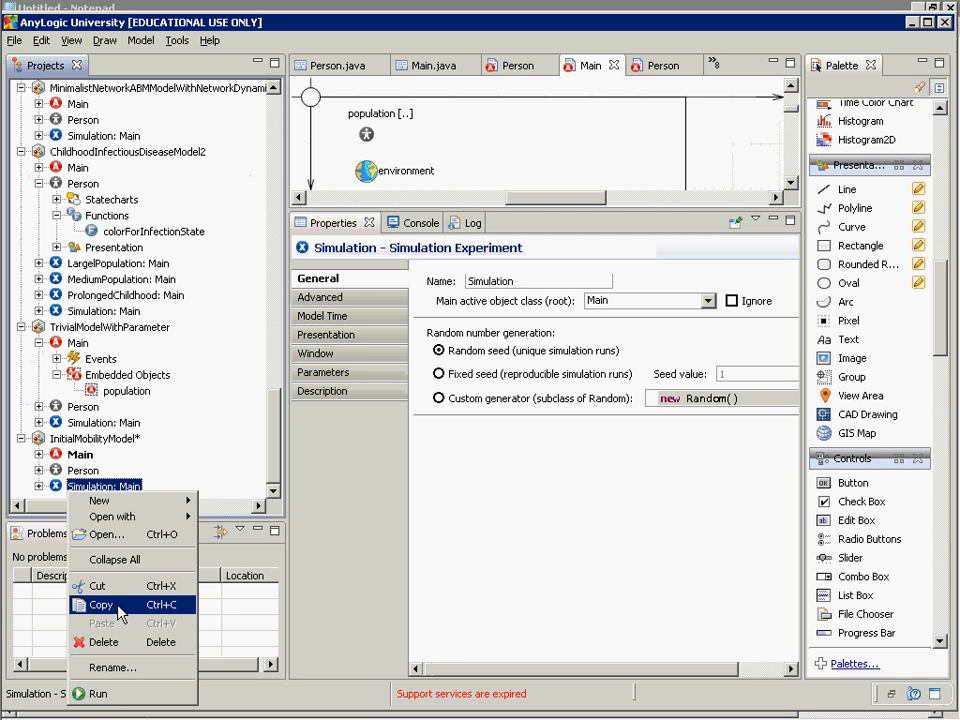
click(118, 693)
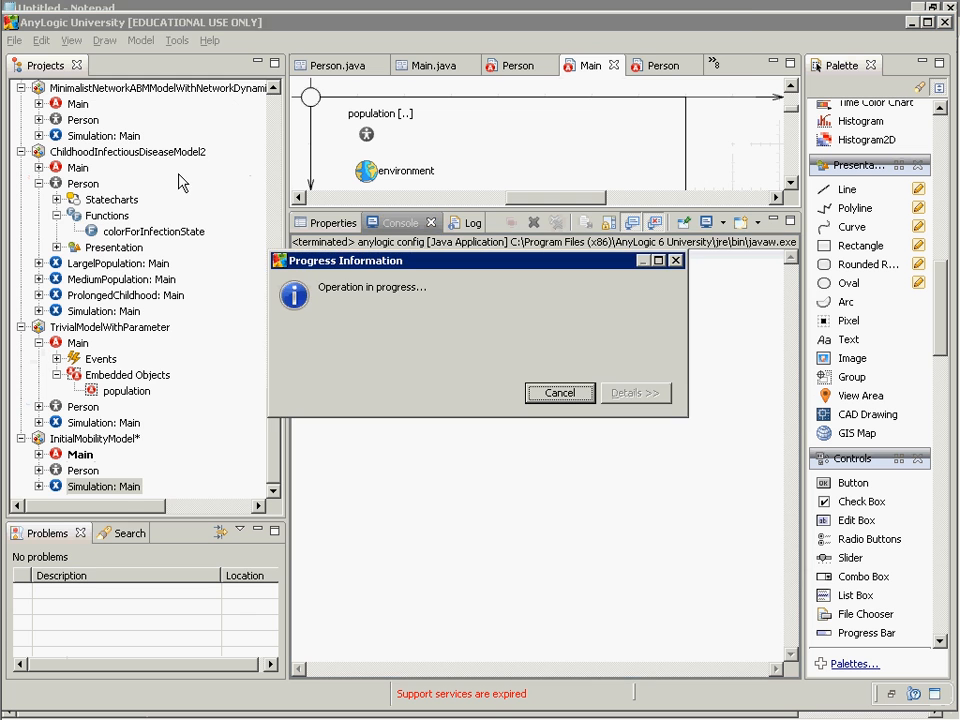
click(156, 176)
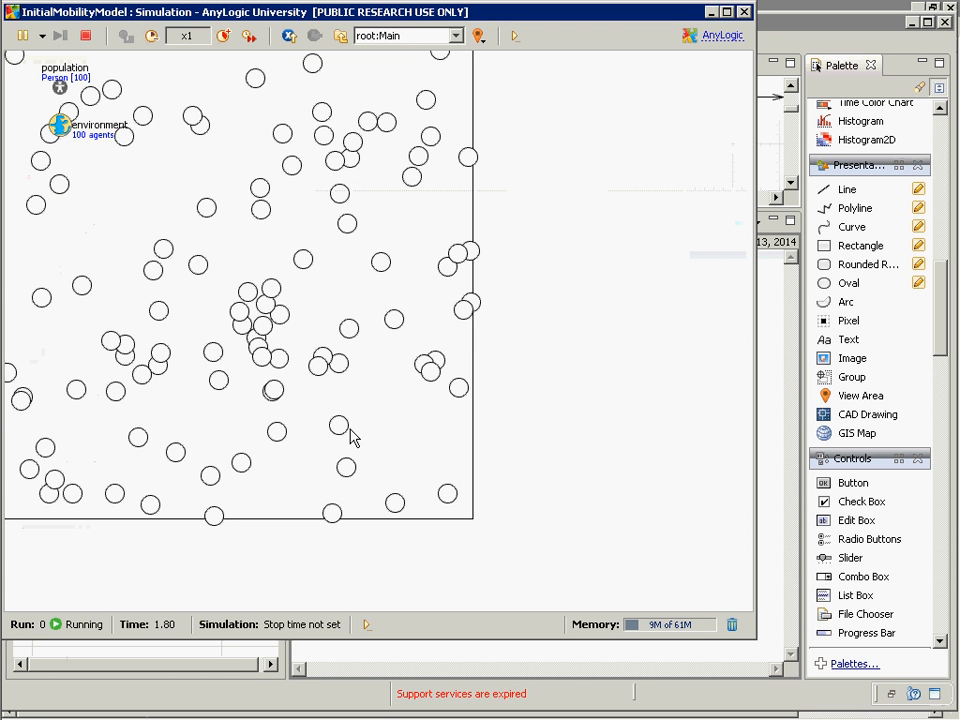
click(744, 12)
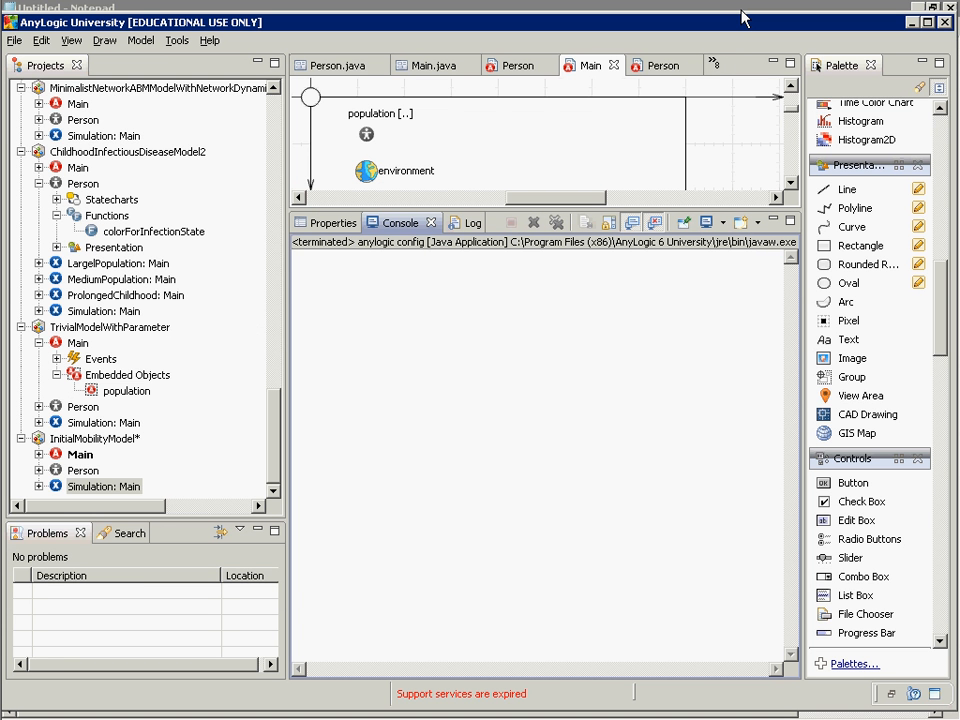
- Select rectangleBackground on Main's canvas and open its dynamic On click action for editing
click(519, 181)
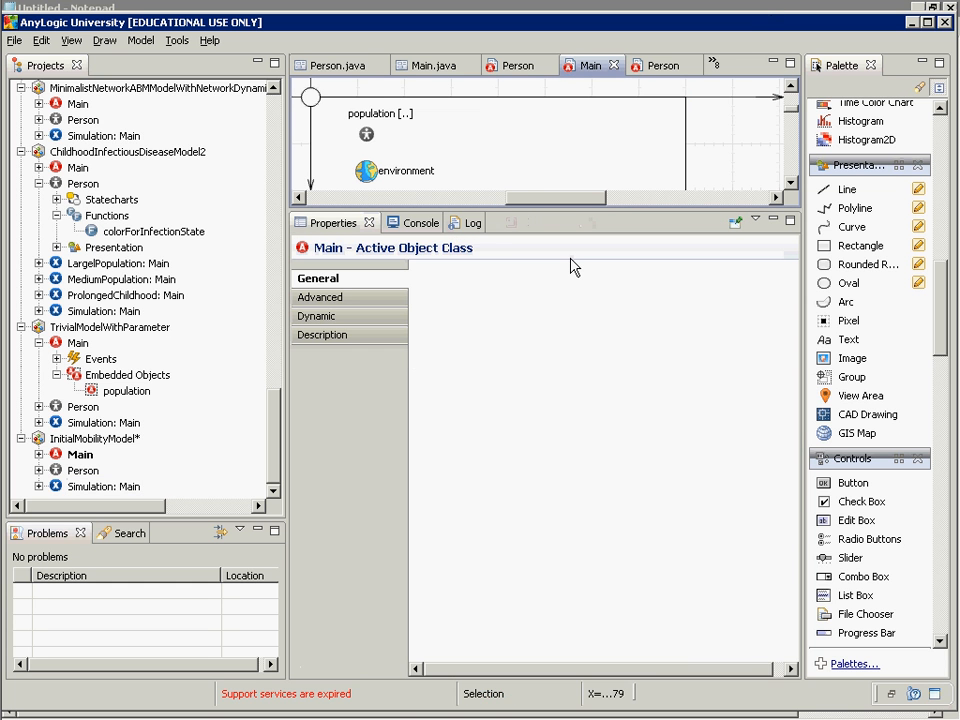
click(353, 313)
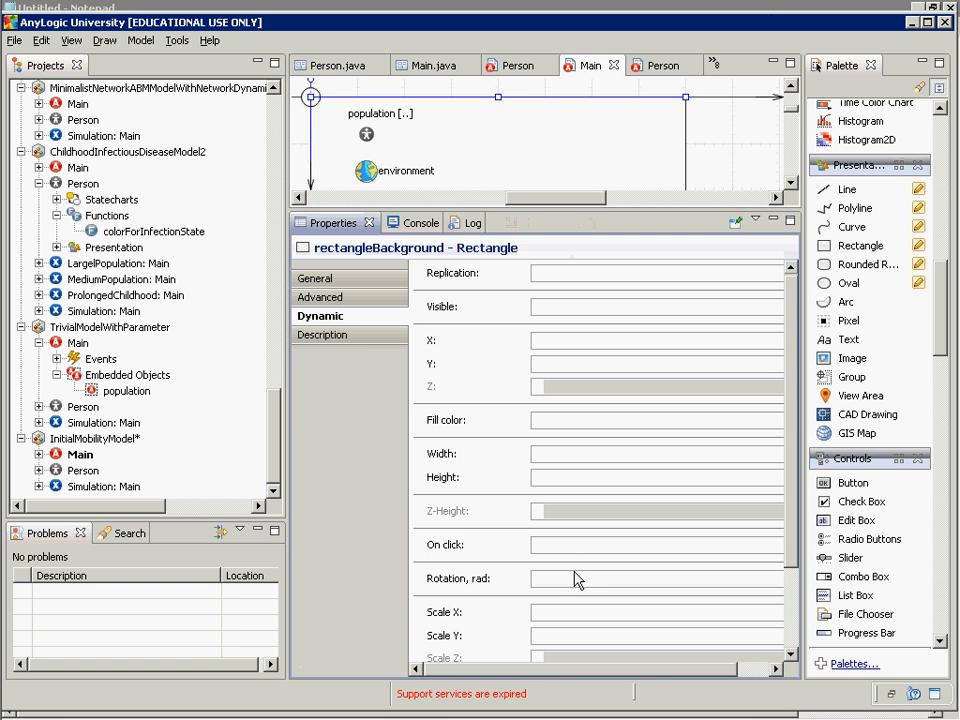
click(598, 544)
mouse_move(531, 549)
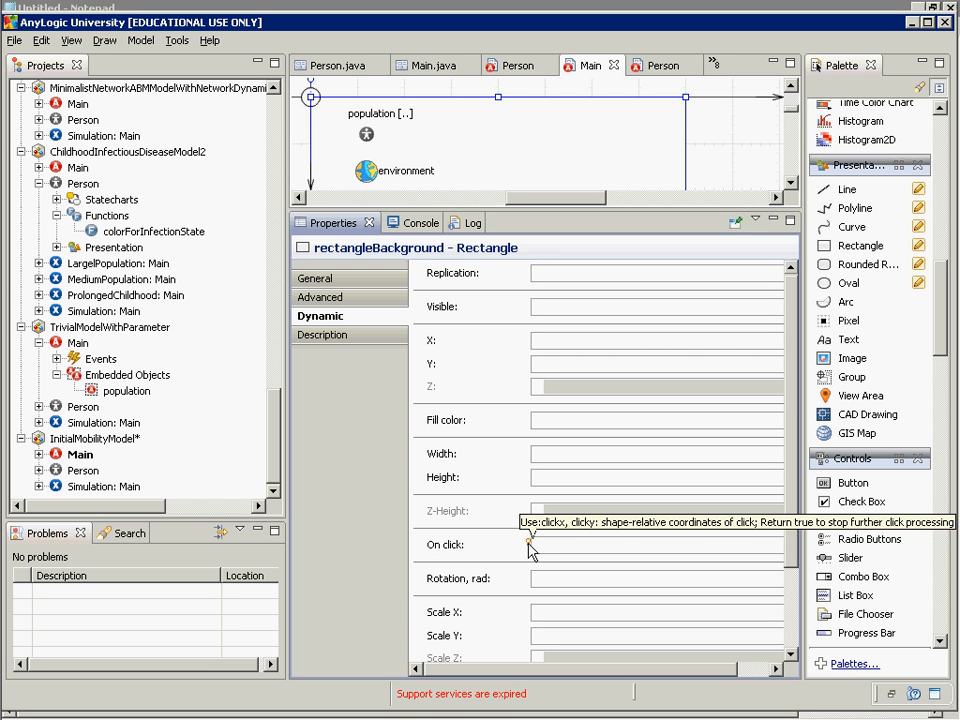
text(while)
key(ctrl+a)
key(BackSpace)
text(fo)
key(BackSpace)
key(BackSpace)
- Write the loop for (Person p : population) with an empty braced body in the background rectangle's On click action
text(for (Person p : population)
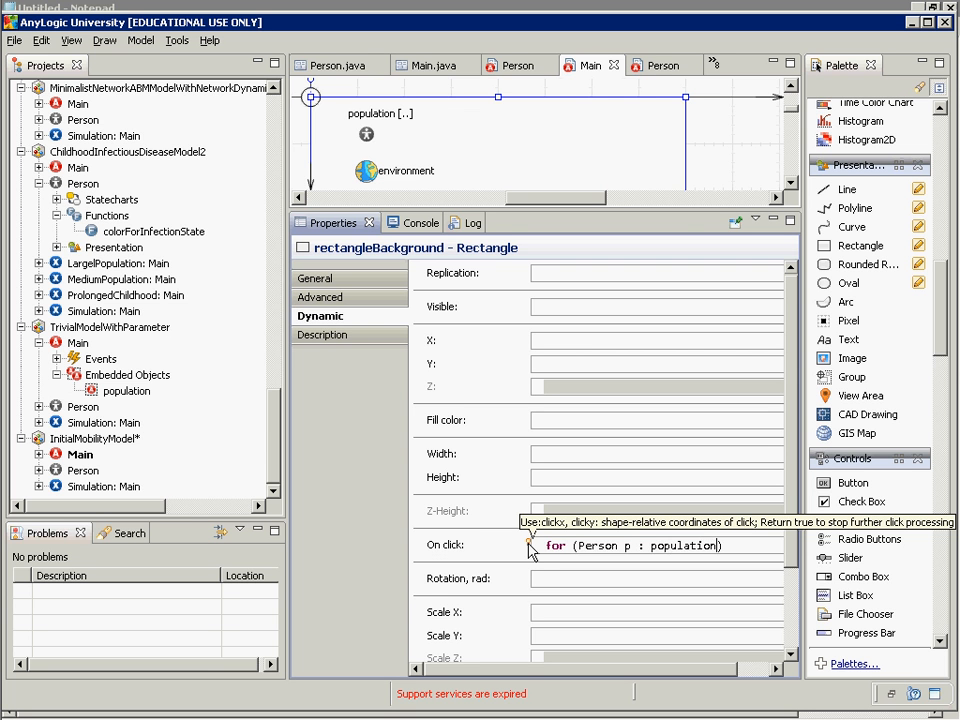
key(End)
key(Return)
text({)
key(Return)
text(})
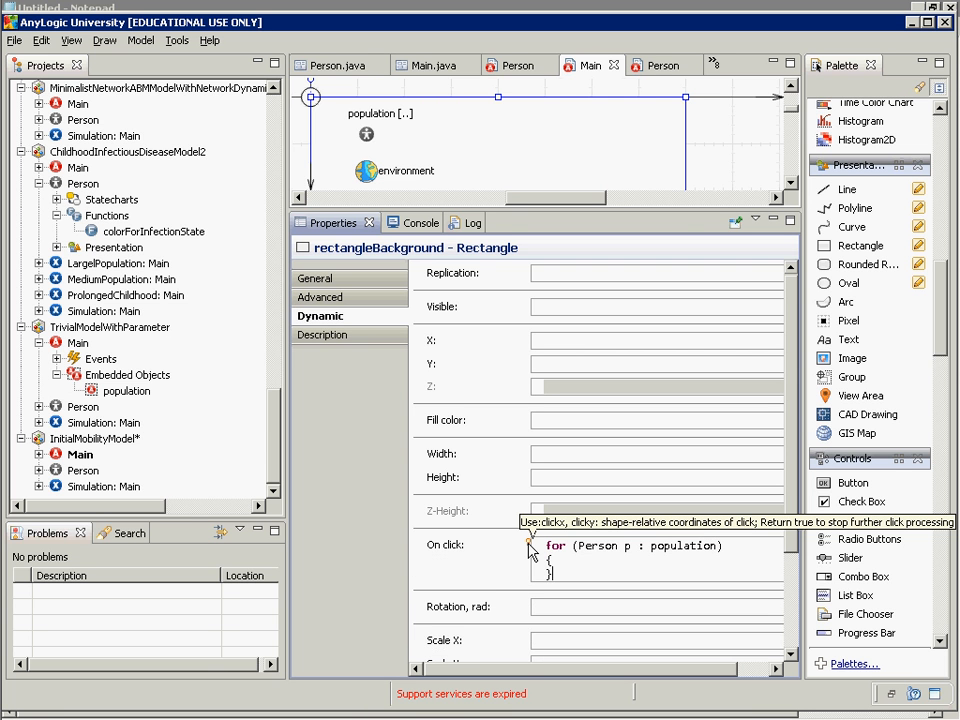
key(Up)
key(Return)
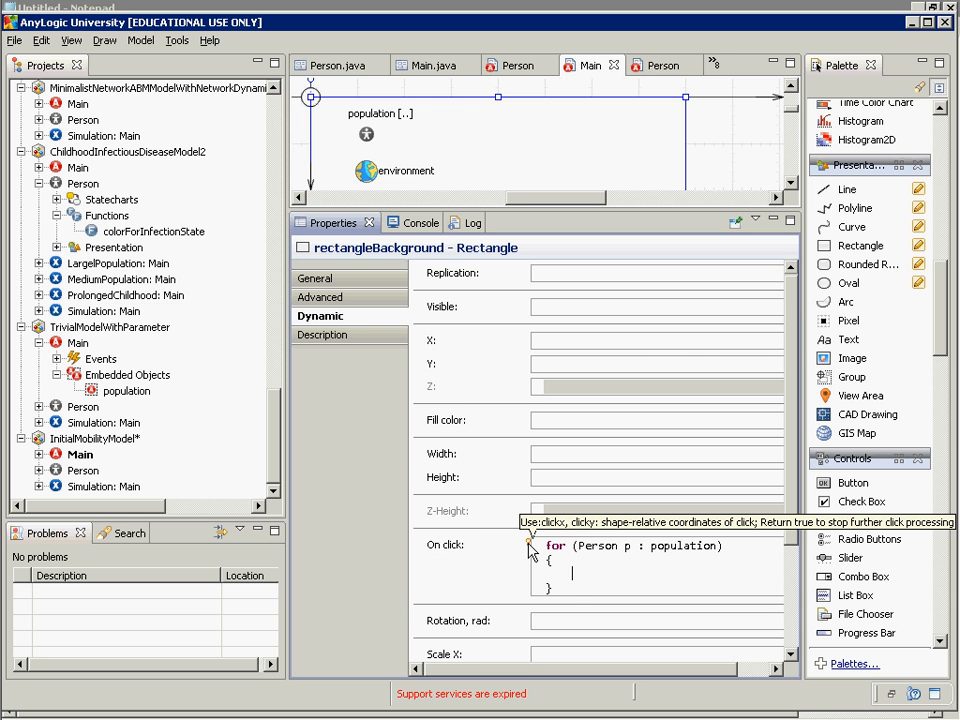
- Fill the loop body with the statement p.moveTo(clickx, clicky);
text(p.)
key(Up)
key(Up)
key(Home)
key(shift+End)
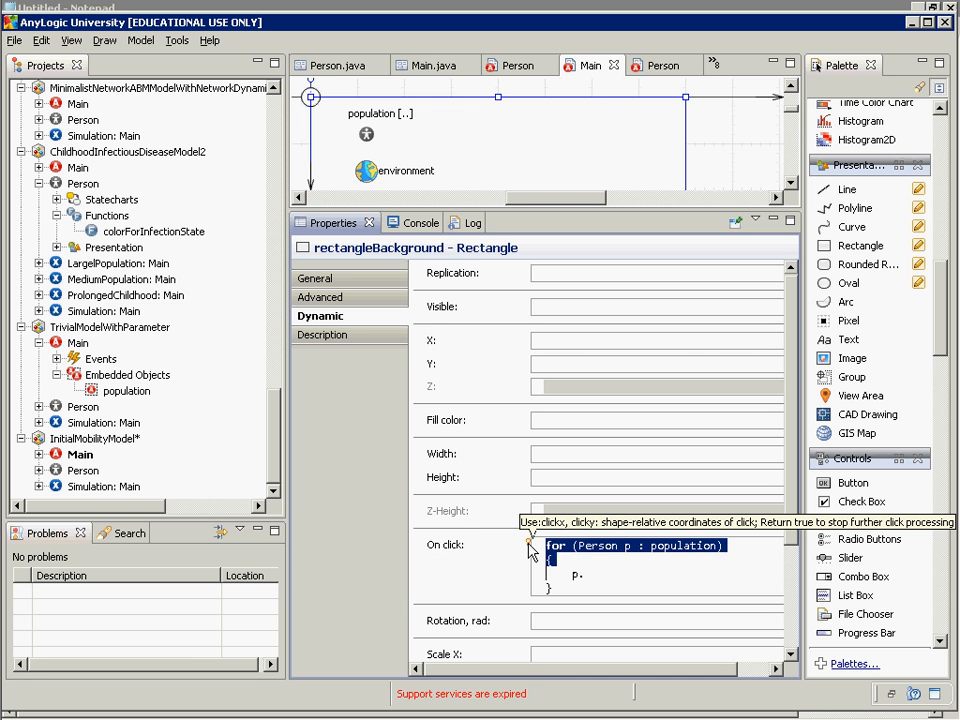
key(Down)
key(Down)
key(End)
text(move)
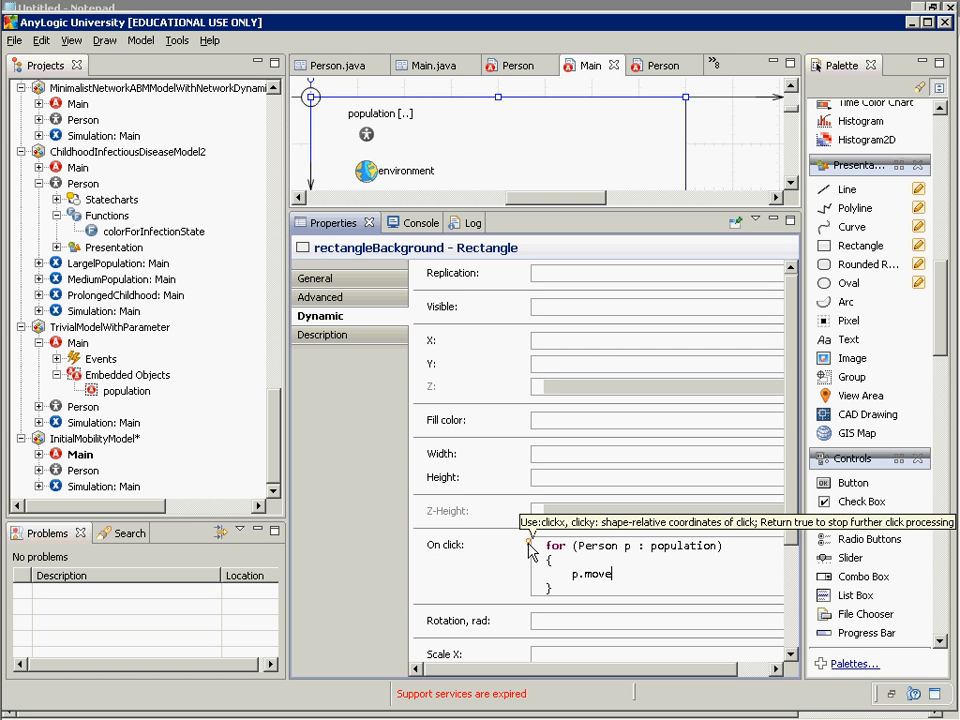
text(To(clickx, clicky);)
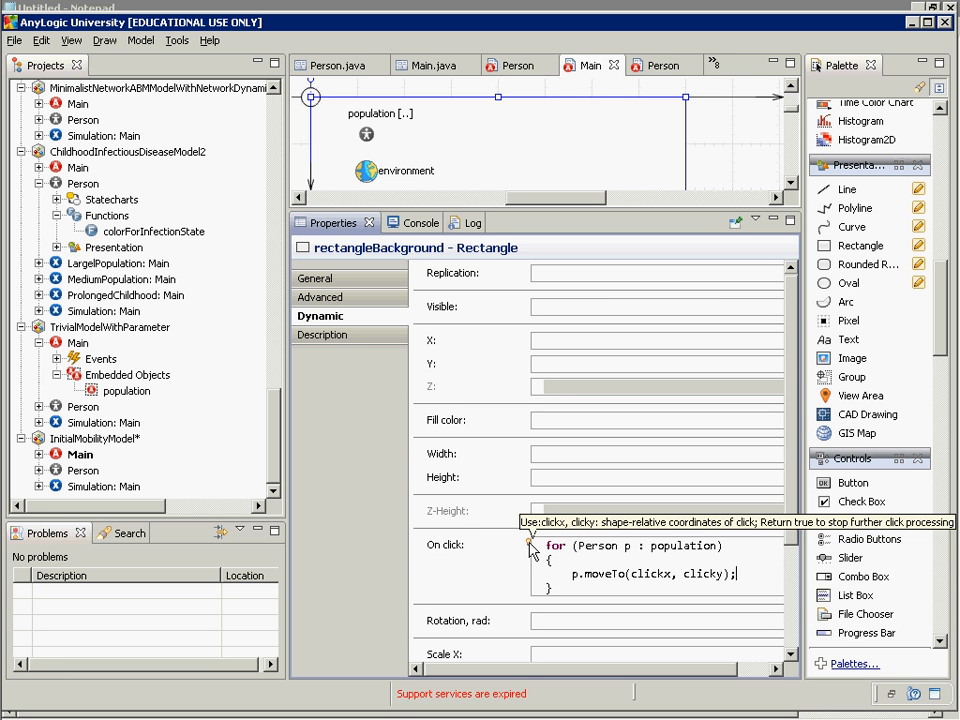
- Copy the complete On click loop into Notepad, replacing its text, and keep Notepad in front for reading
drag(542, 547, 651, 610)
key(alt+Tab)
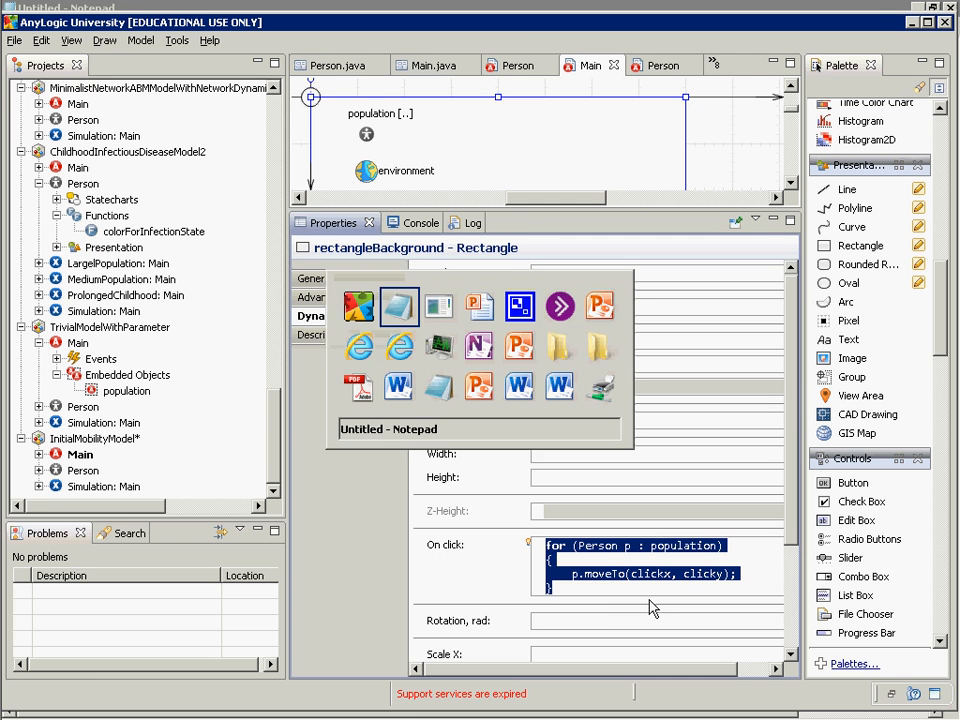
key(ctrl+a)
key(ctrl+v)
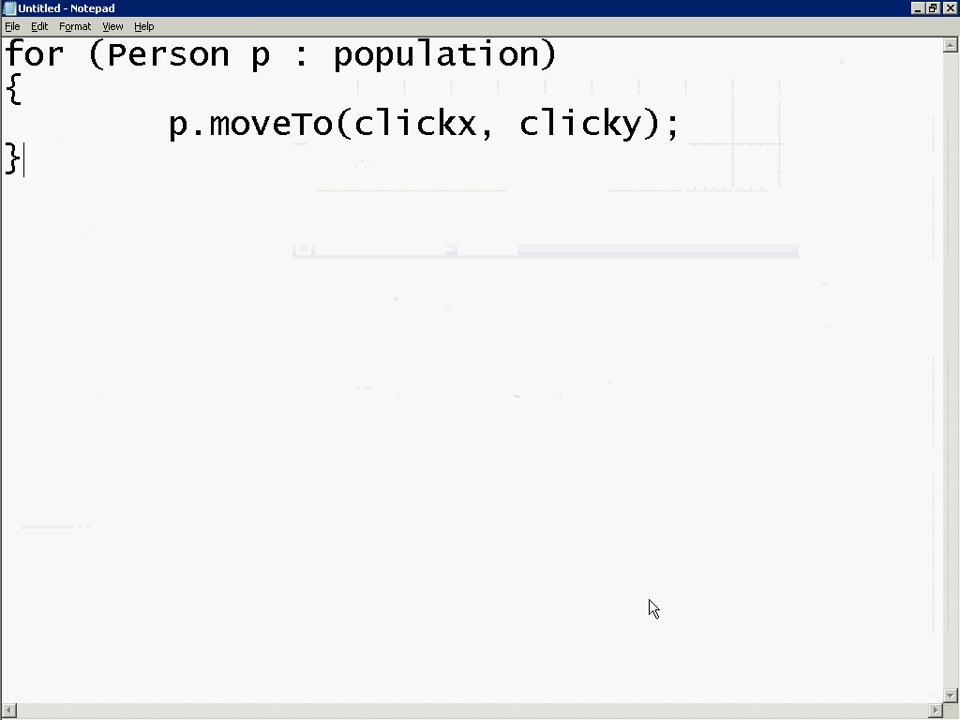
key(alt+Tab)
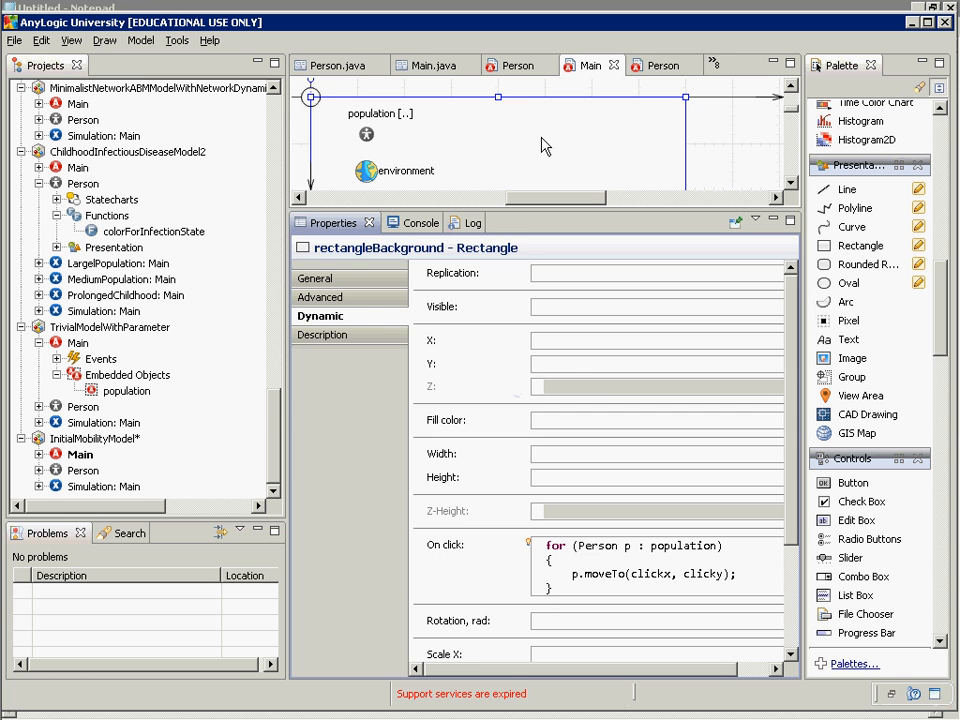
key(alt+Tab)
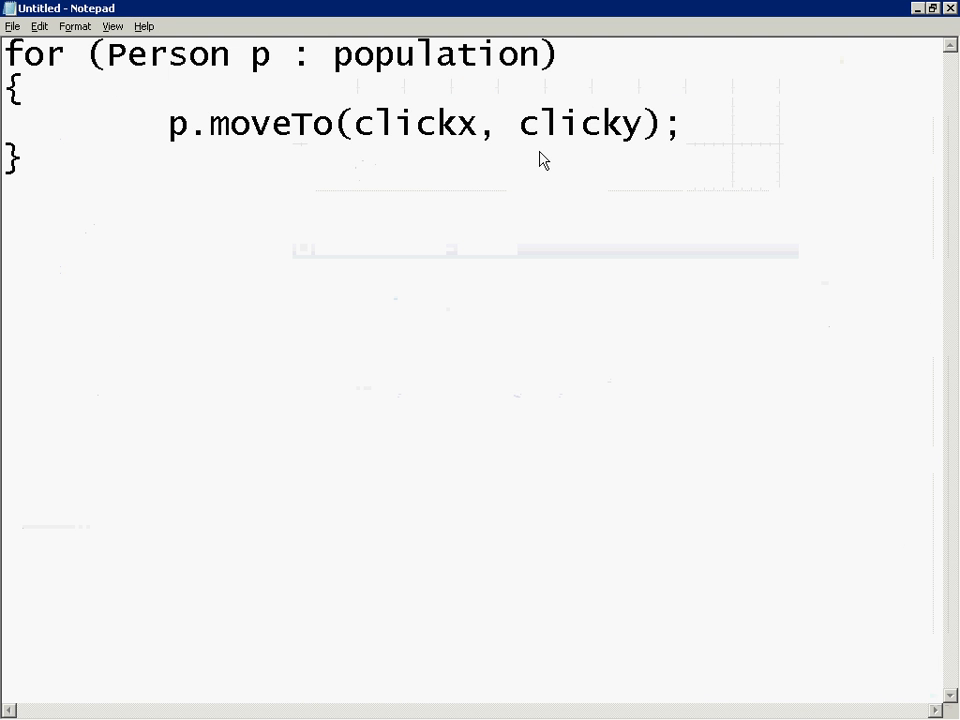
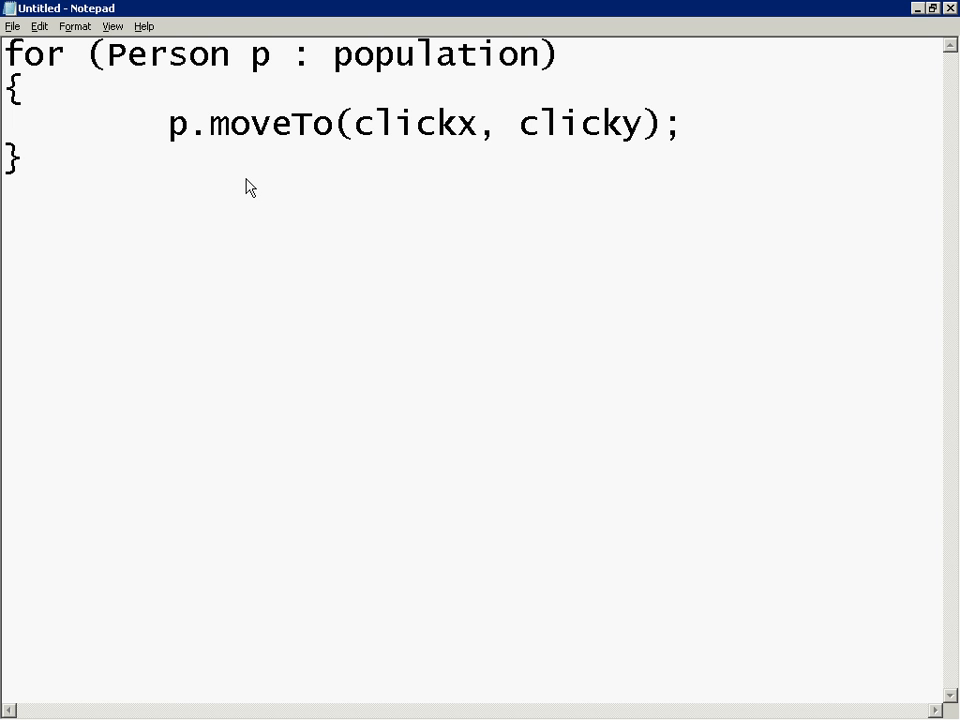
- Switch back to AnyLogic, launch InitialMobilityModel's Simulation experiment, and start the model run
key(alt+Tab)
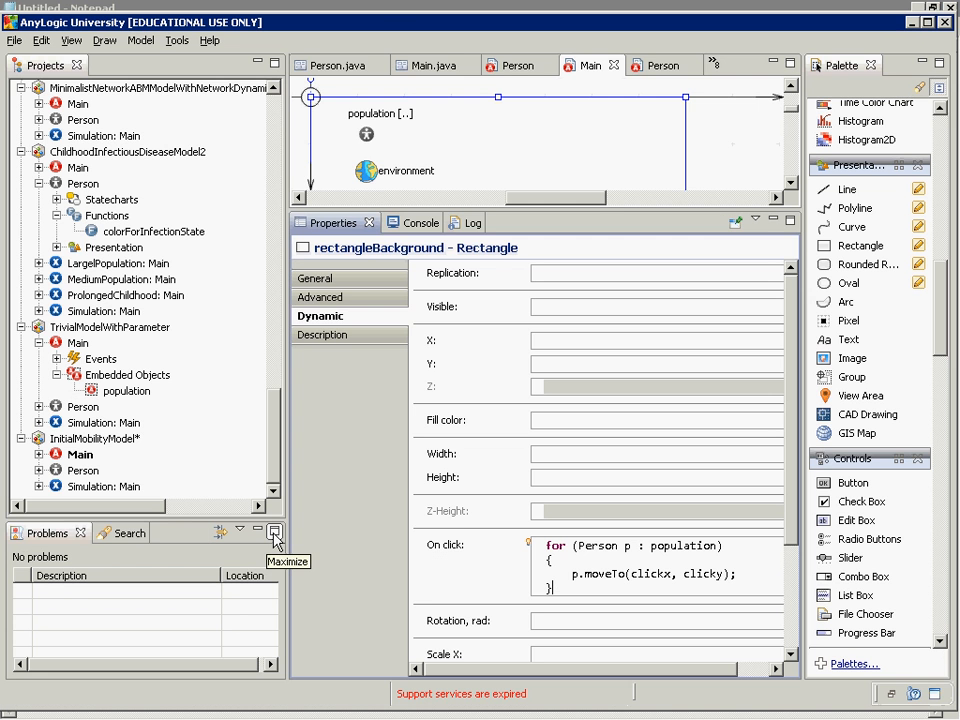
right_click(88, 487)
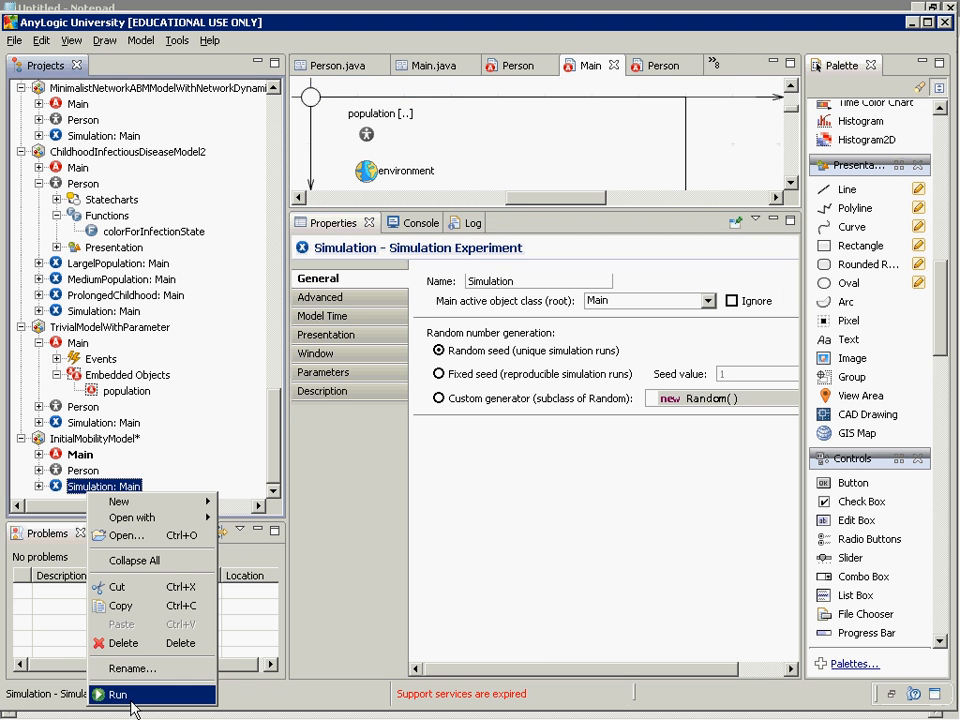
click(118, 694)
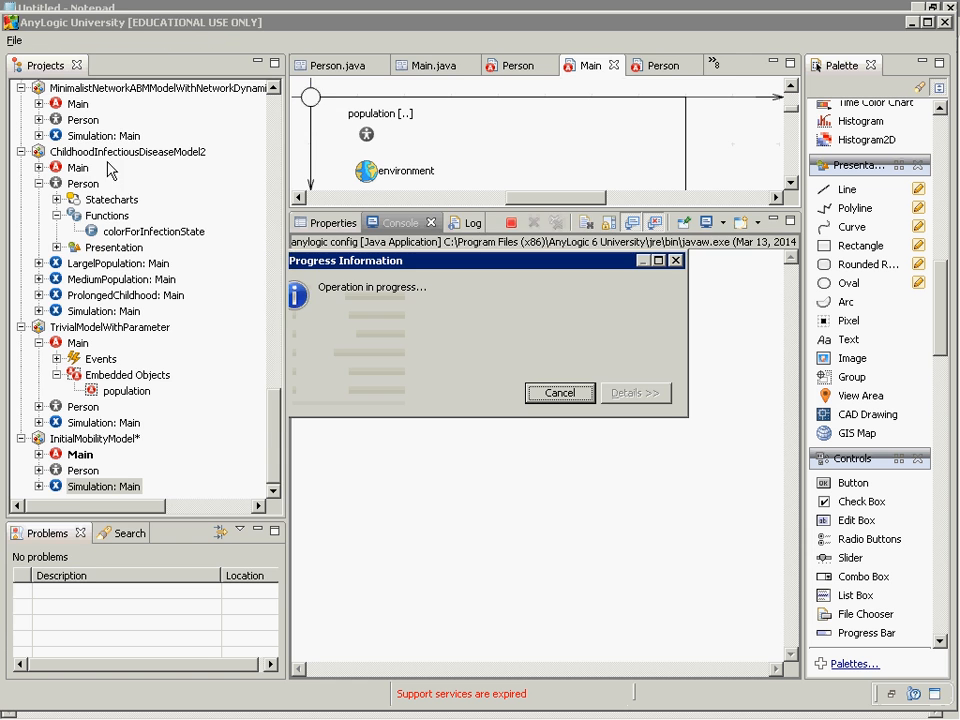
click(62, 168)
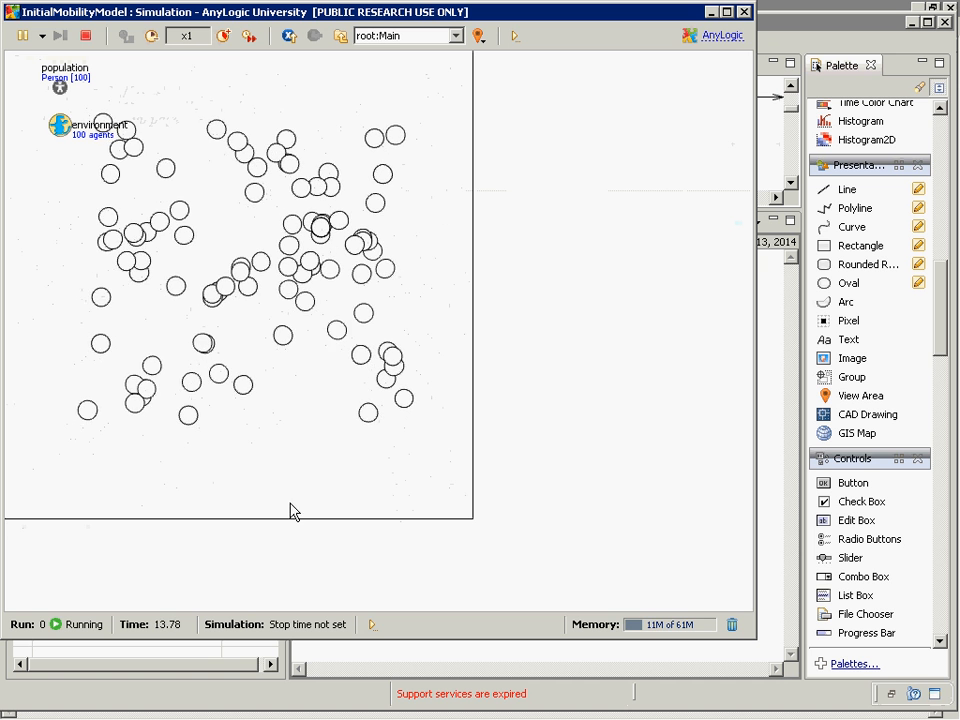
- Speed the run up to x5 and then x25 to watch the agents' movement, and close the run window
click(224, 37)
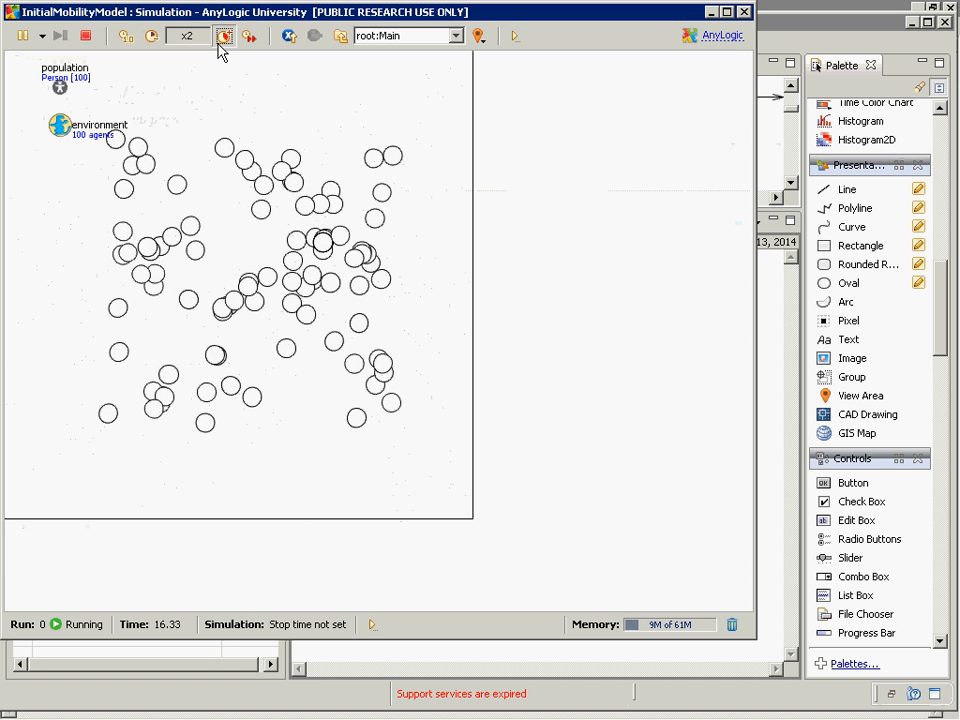
click(224, 37)
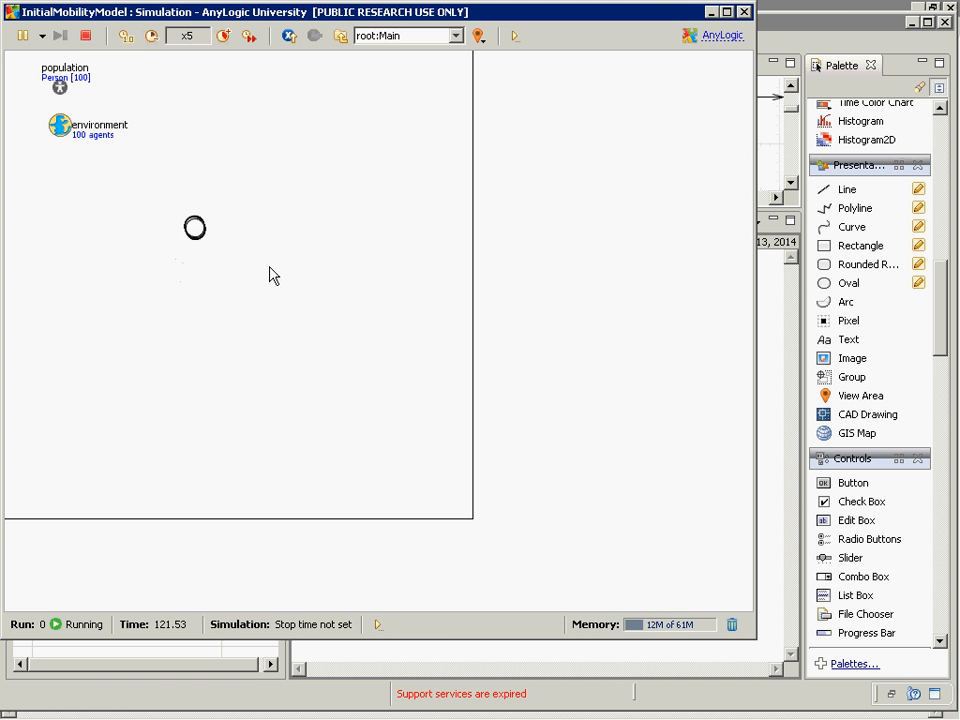
click(223, 36)
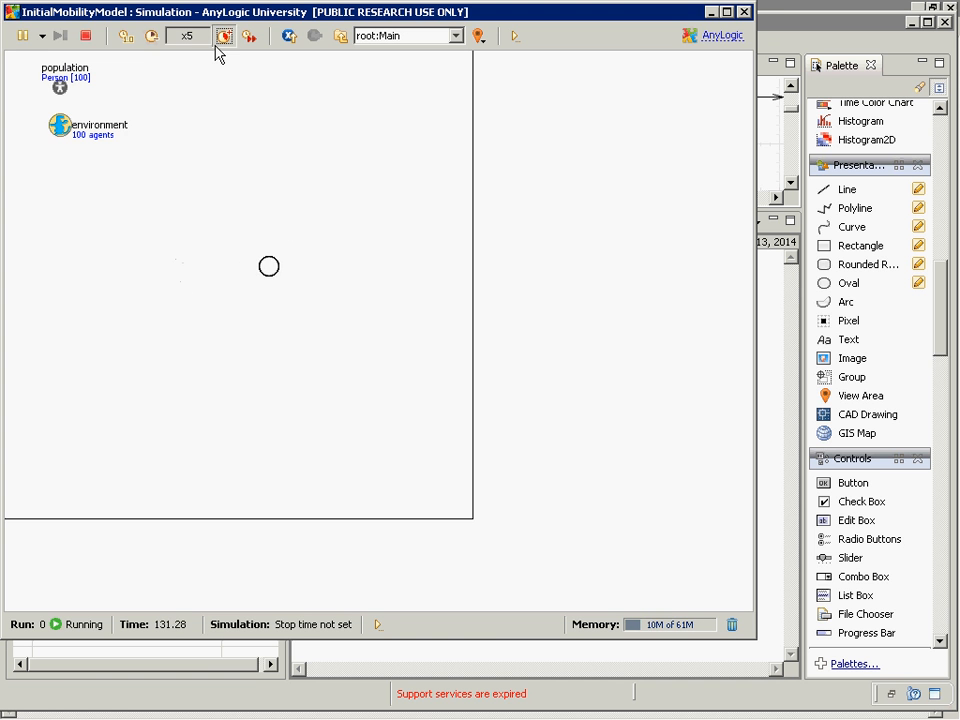
click(223, 36)
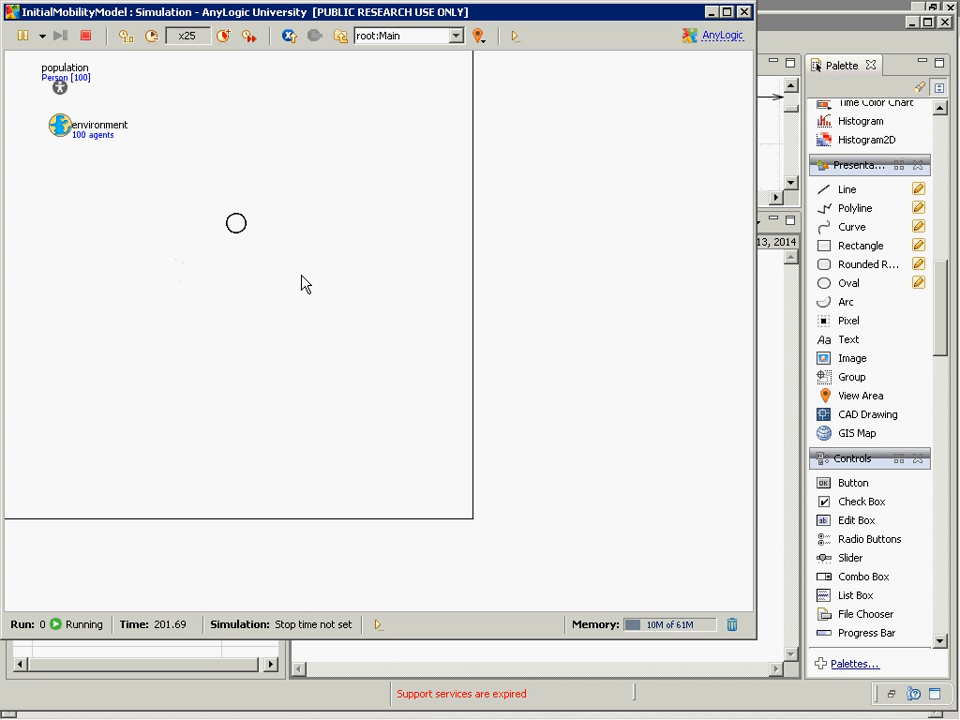
click(743, 12)
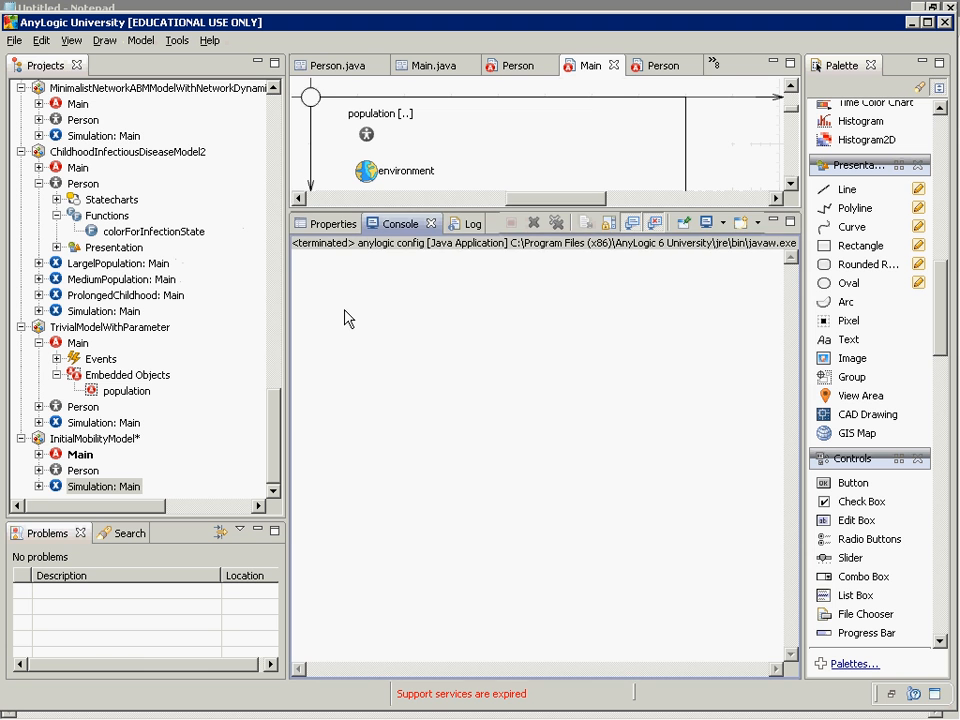
- Enlarge Main's canvas, select the population's presentation at the origin, and examine its dynamic properties
drag(344, 318, 344, 495)
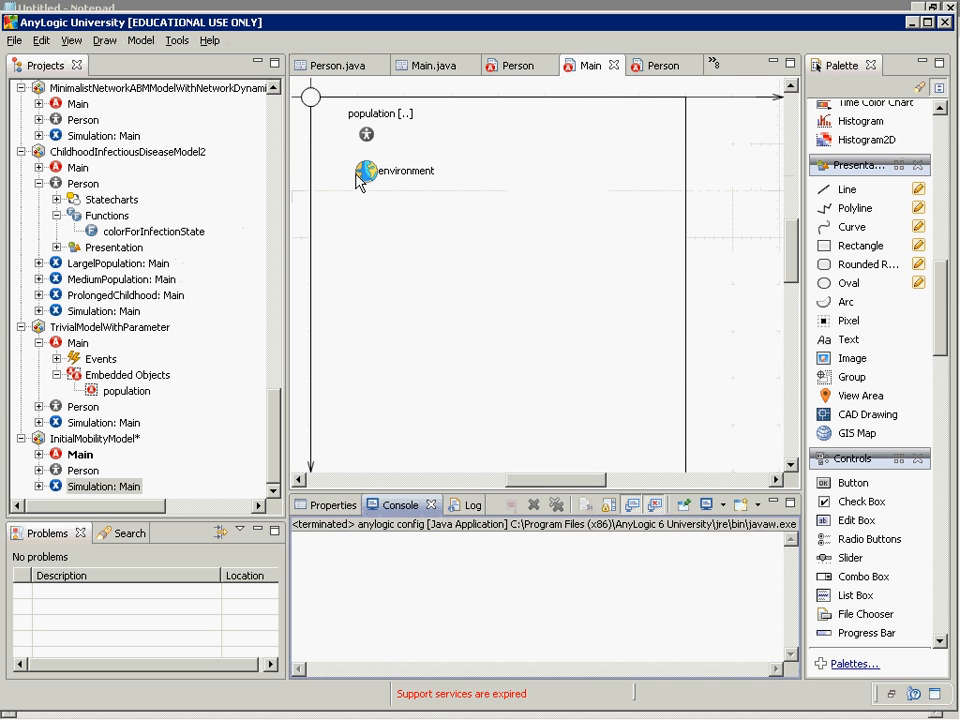
click(312, 101)
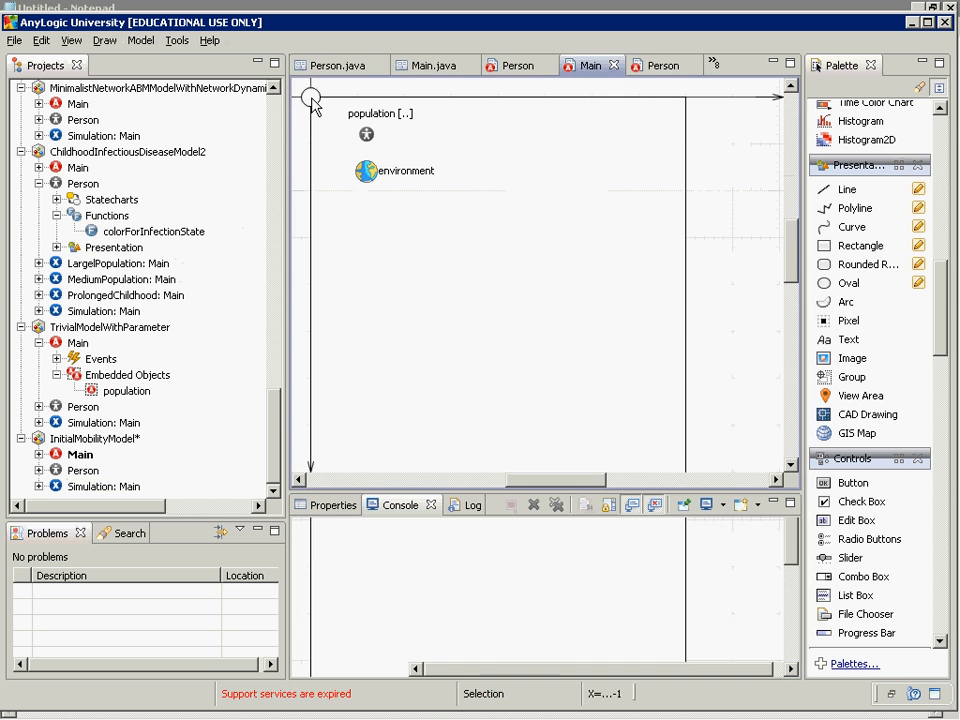
click(311, 98)
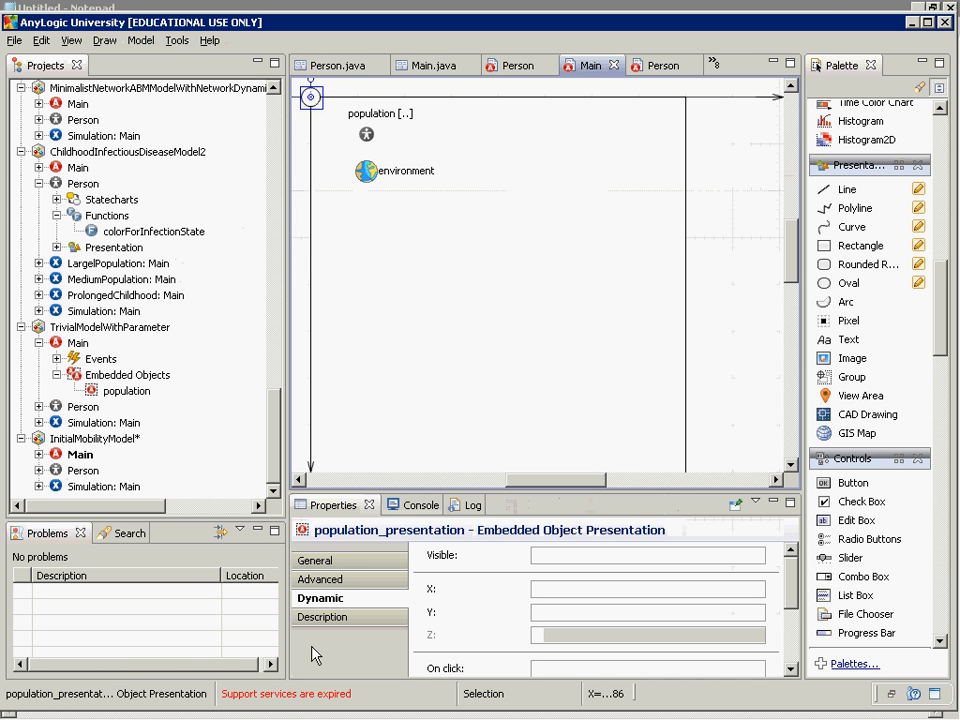
drag(796, 587, 771, 645)
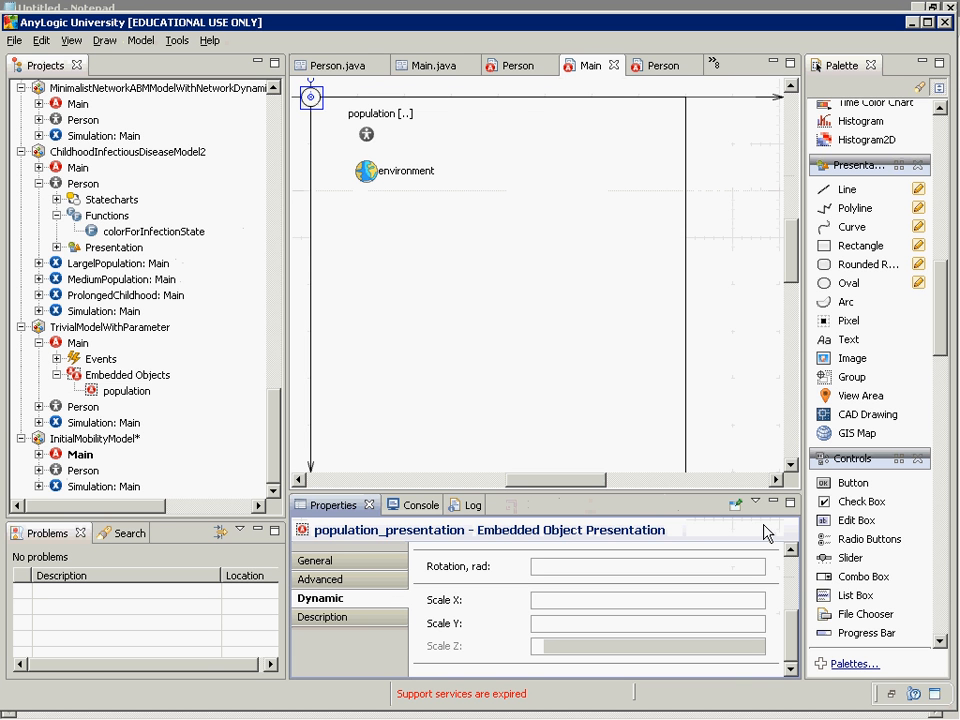
- Open InitialMobilityModel's Person class and enter this.get_Main() in the dynamic On click action of its oval
double_click(84, 471)
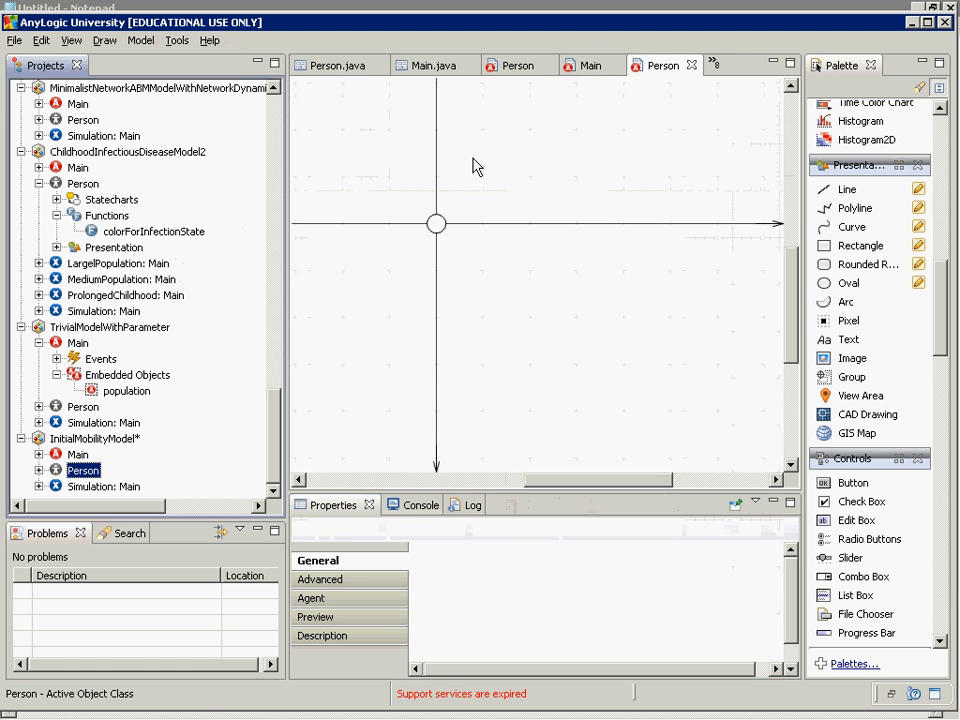
click(440, 237)
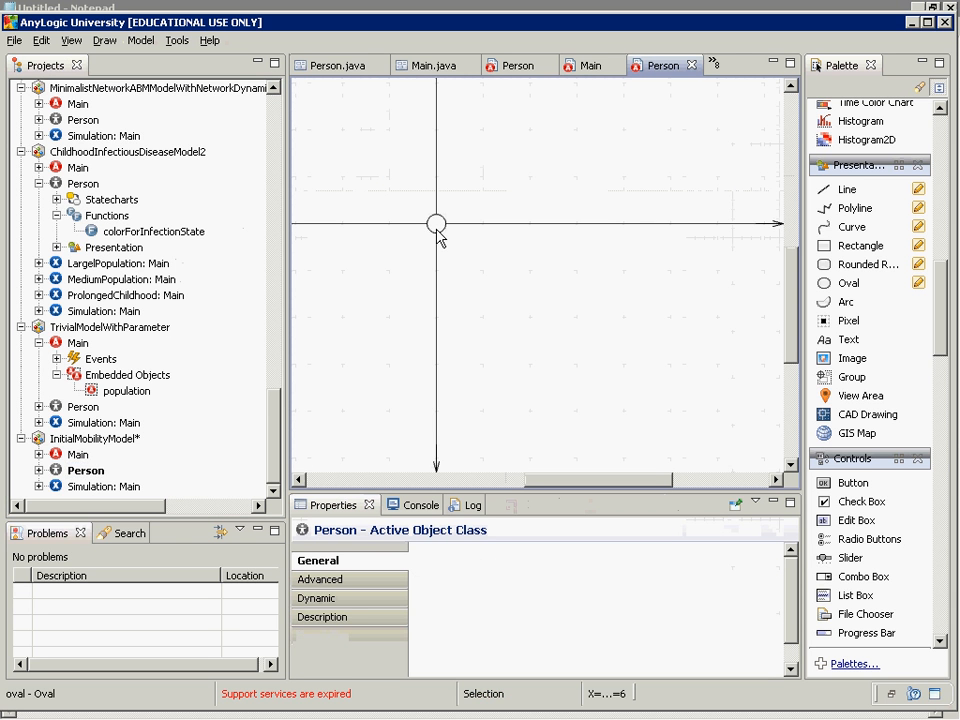
scroll(789, 621, down, 1)
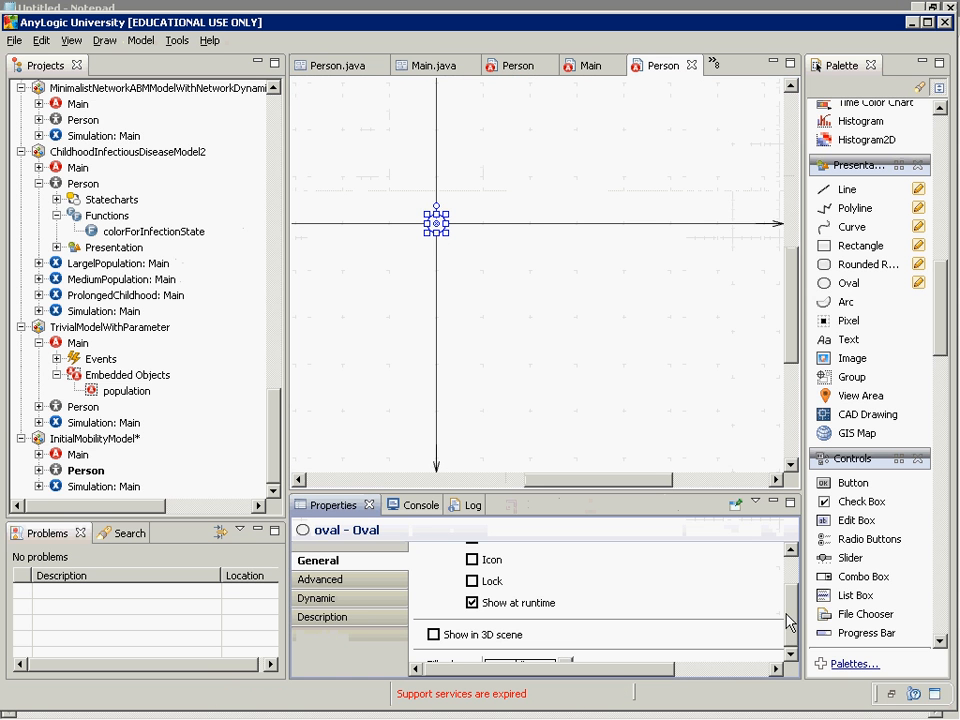
click(358, 600)
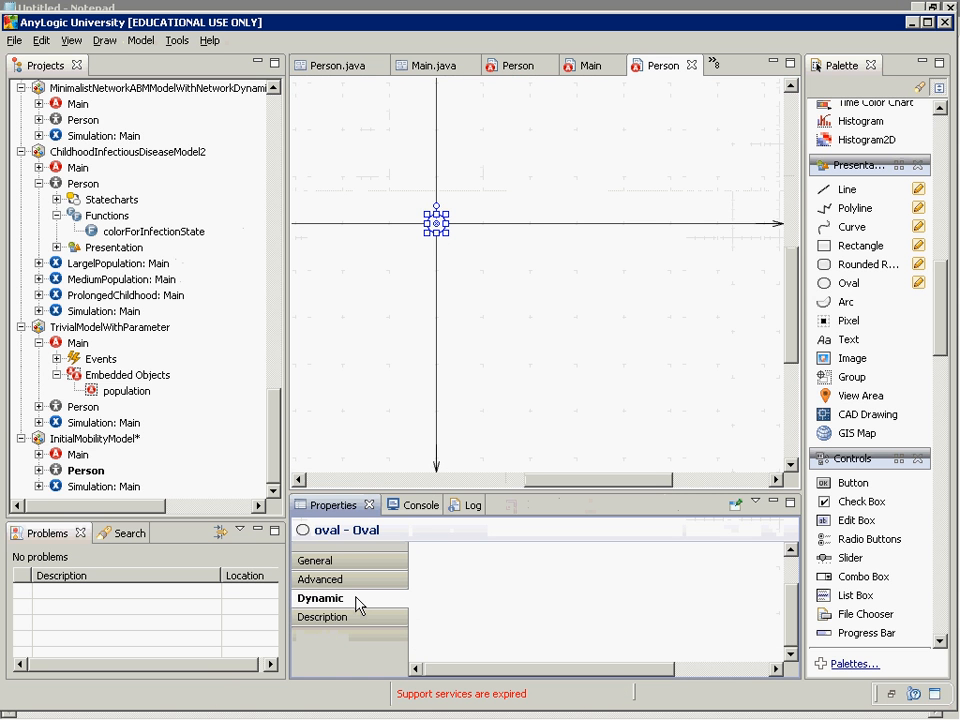
drag(420, 499, 435, 280)
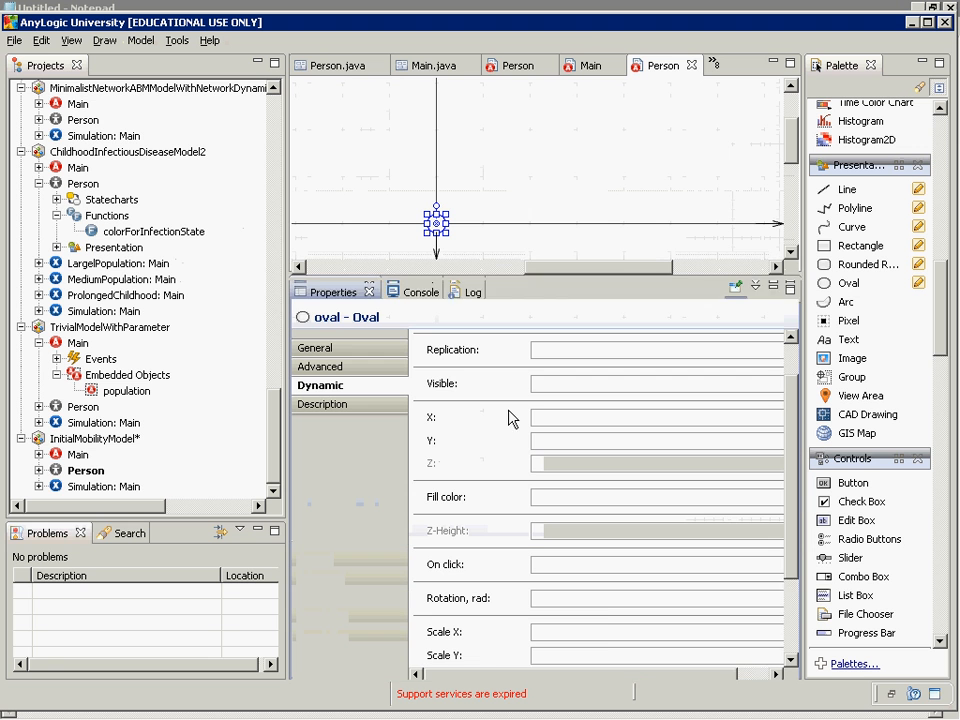
click(574, 565)
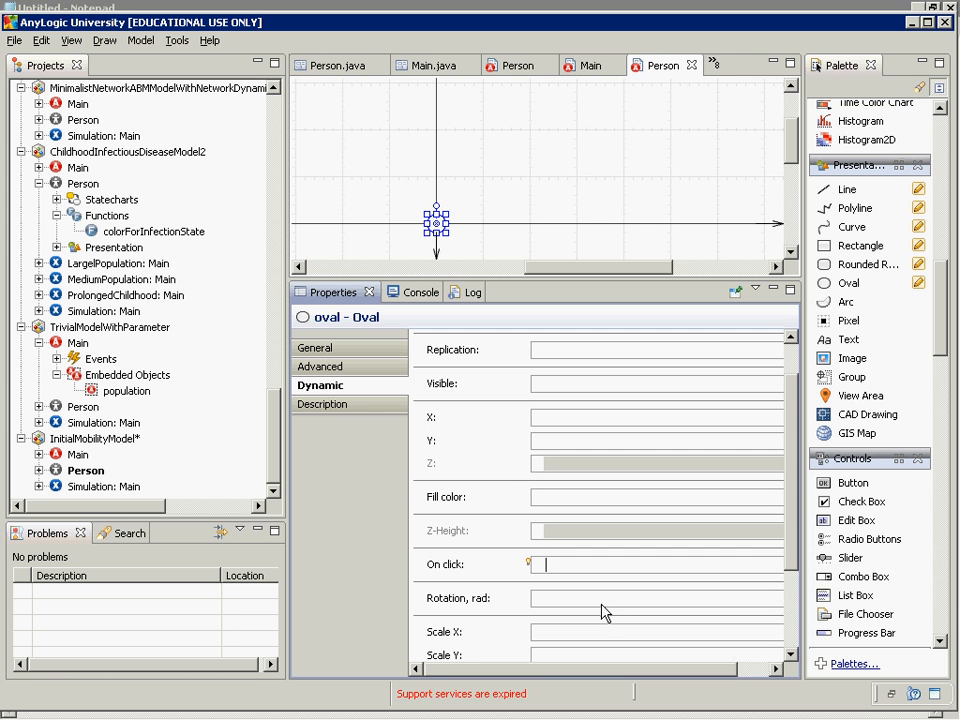
text(this.get_Main())
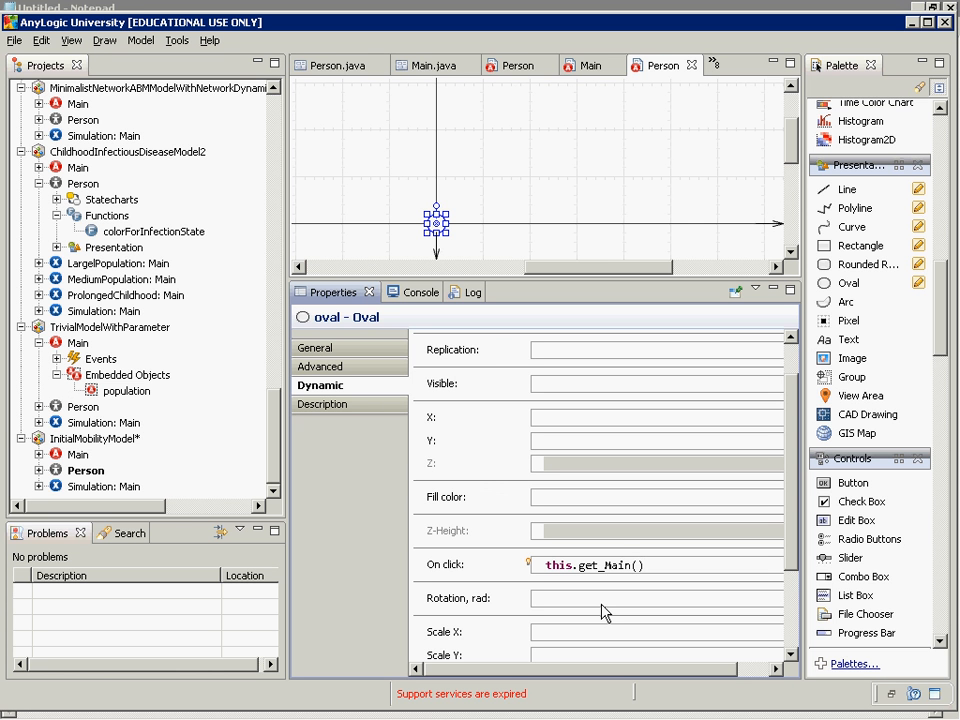
- Highlight the get_Main() call in the oval's On click code to examine it
key(Left)
key(Left)
key(Left)
key(Left)
key(Left)
key(Left)
key(Left)
key(End)
key(shift+Left)
key(shift+Left)
key(shift+Left)
key(shift+Left)
key(shift+Left)
key(shift+Left)
key(shift+Left)
key(shift+Left)
key(shift+Left)
key(shift+Left)
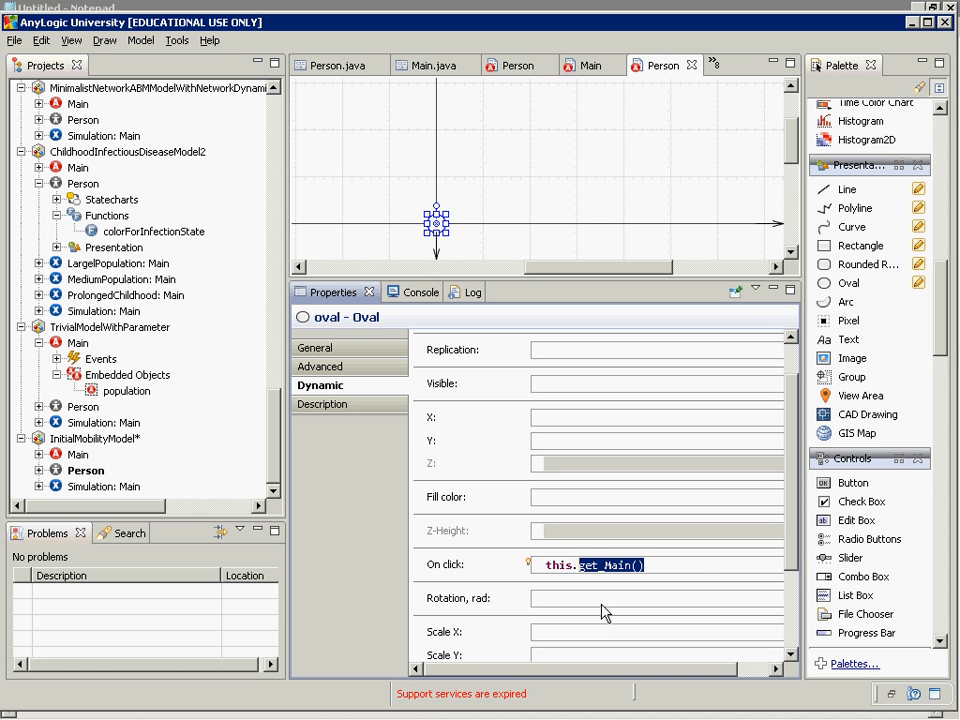
- Complete the oval's On click code as this.get_Main().remove_population(this);
key(Left)
key(Left)
key(Left)
key(Left)
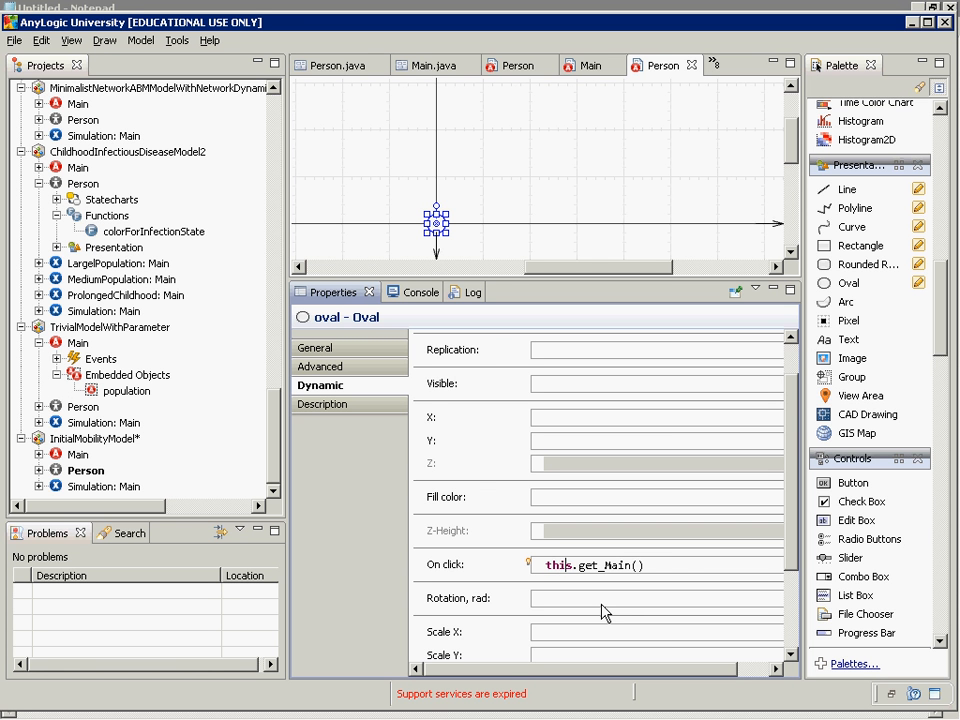
key(End)
text(,)
key(BackSpace)
text(.pop)
key(BackSpace)
key(BackSpace)
key(BackSpace)
text(remove_population))
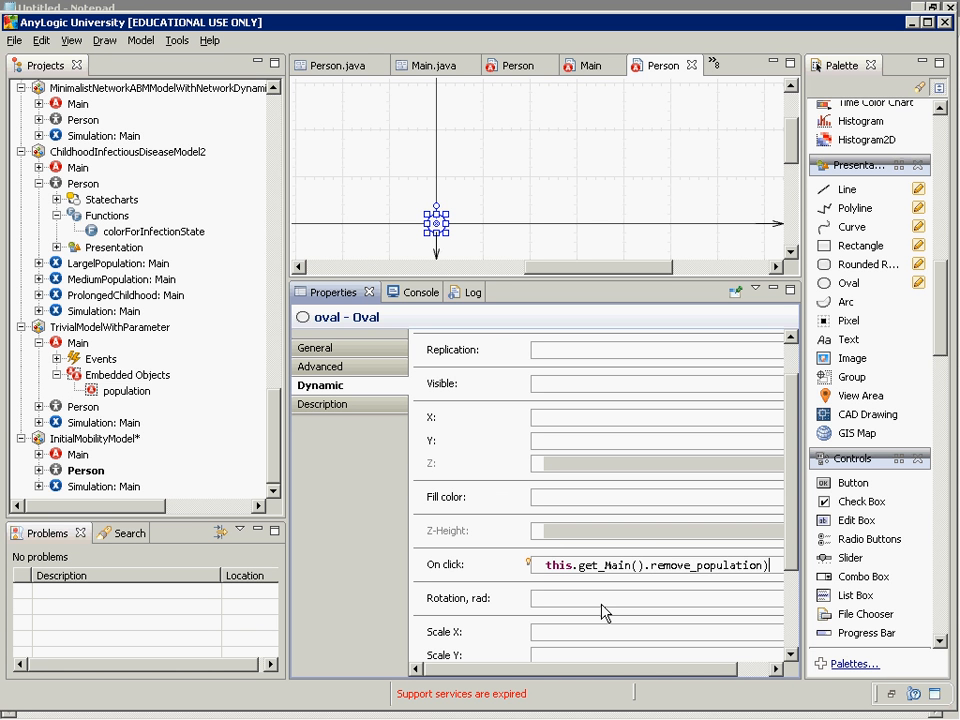
text();)
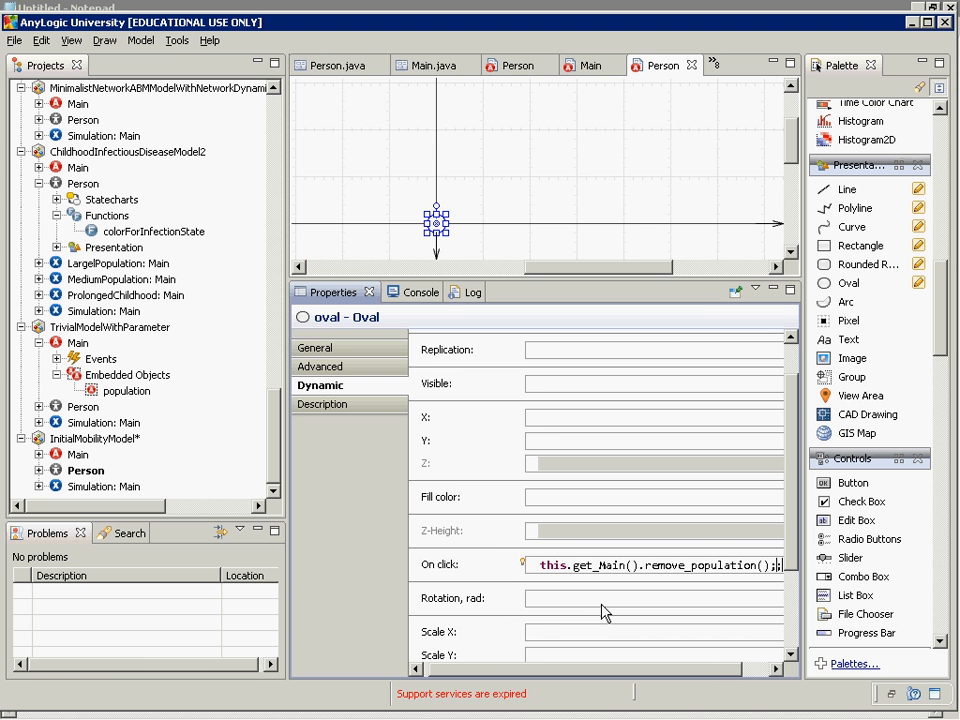
key(BackSpace)
key(Left)
text(this)
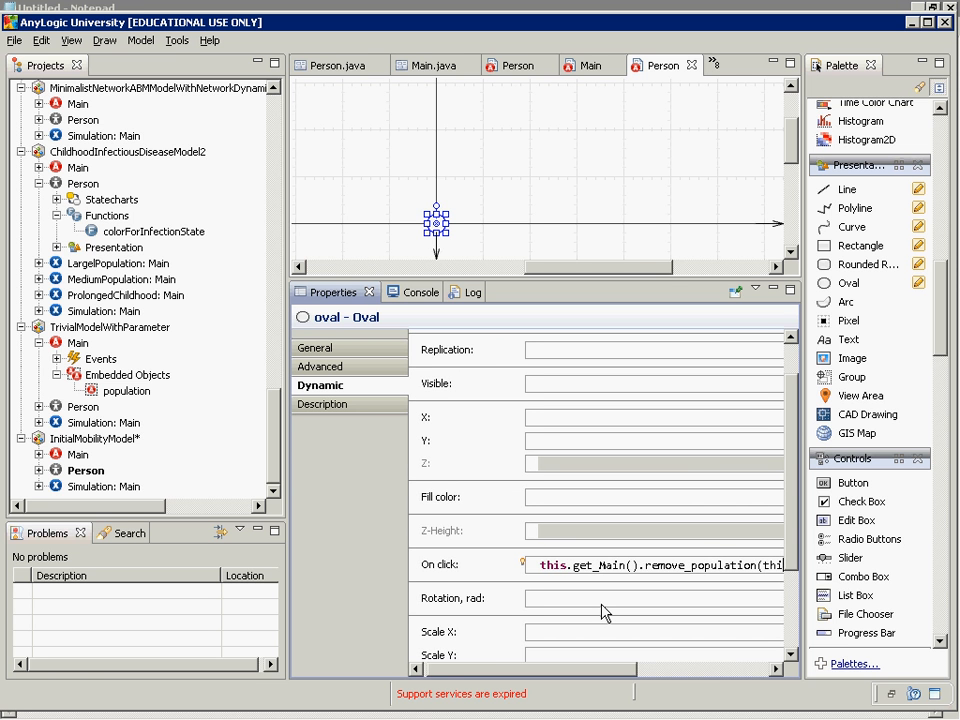
- Highlight the remove_population method name in the oval's On click code to examine it
key(ctrl+Left)
key(ctrl+Left)
key(ctrl+Left)
key(ctrl+Left)
key(ctrl+Left)
key(ctrl+shift+Right)
key(ctrl+shift+Right)
key(ctrl+shift+Right)
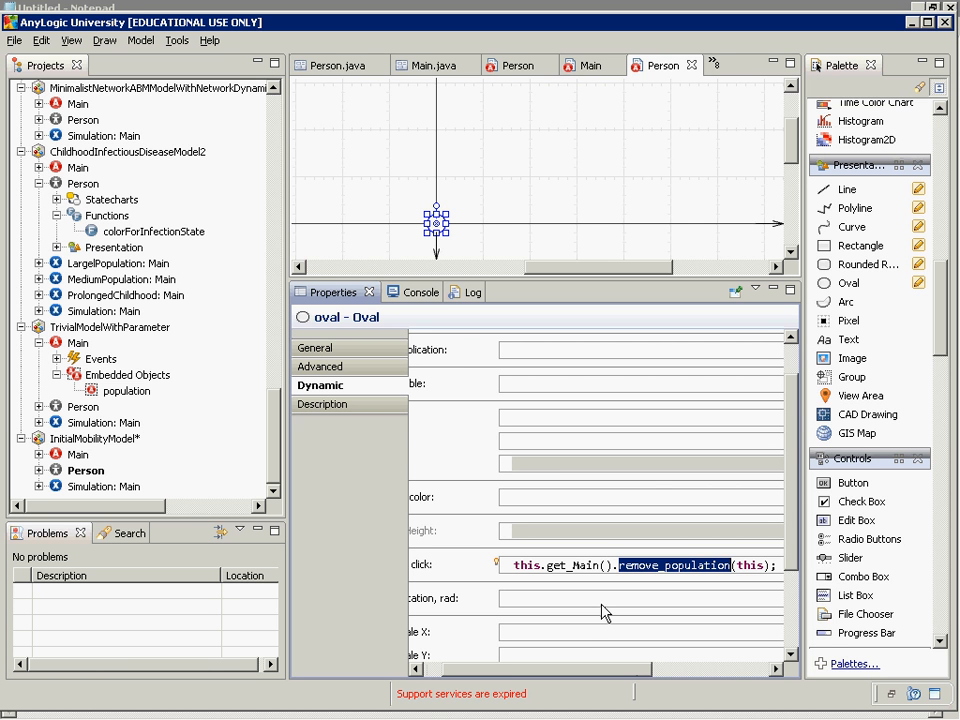
key(Left)
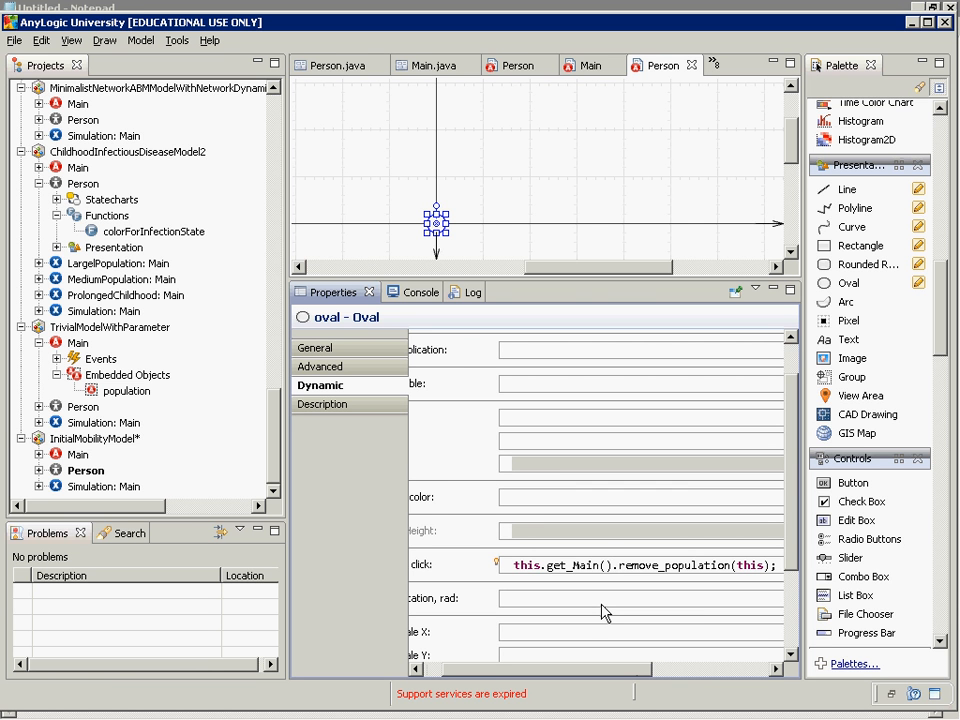
- Copy the whole On click code, switch to Notepad, and replace the text there with it
key(ctrl+a)
key(ctrl+c)
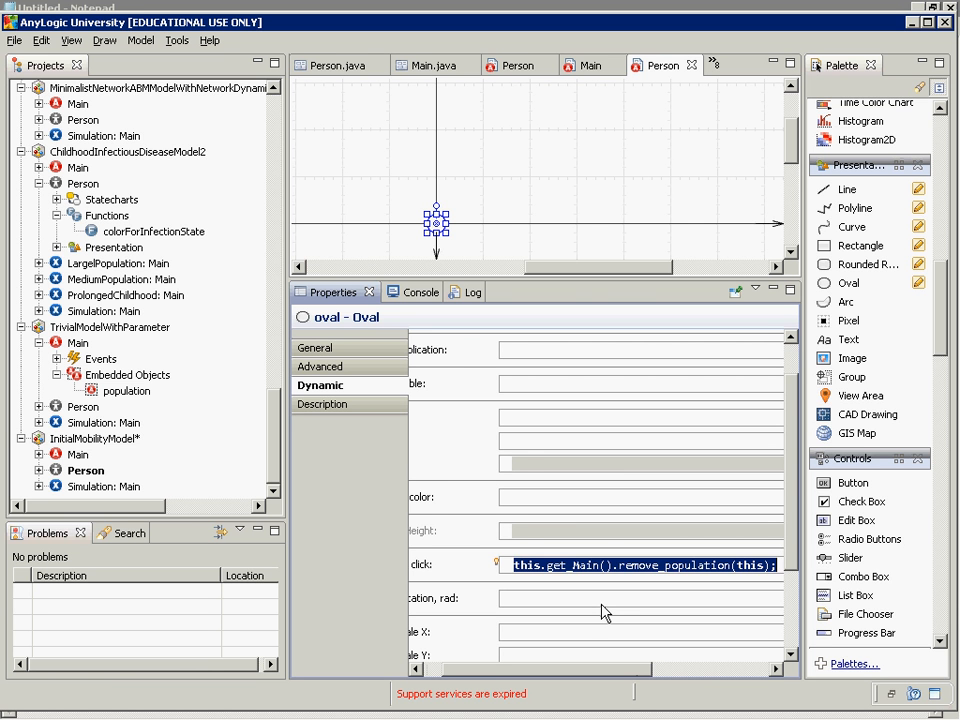
key(alt+Tab)
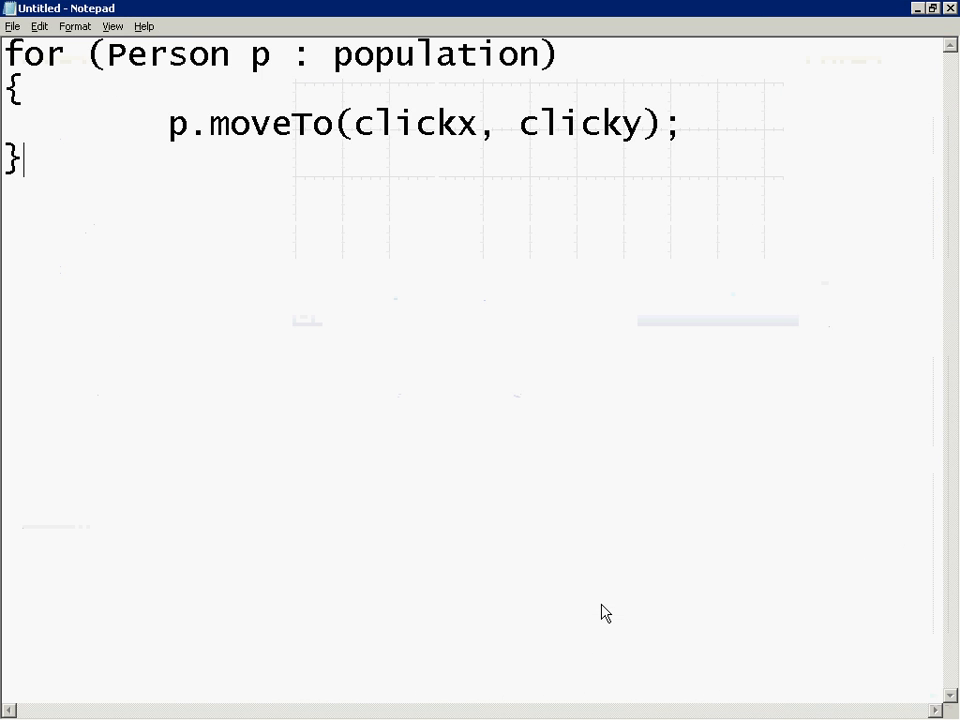
key(ctrl+a)
key(ctrl+v)
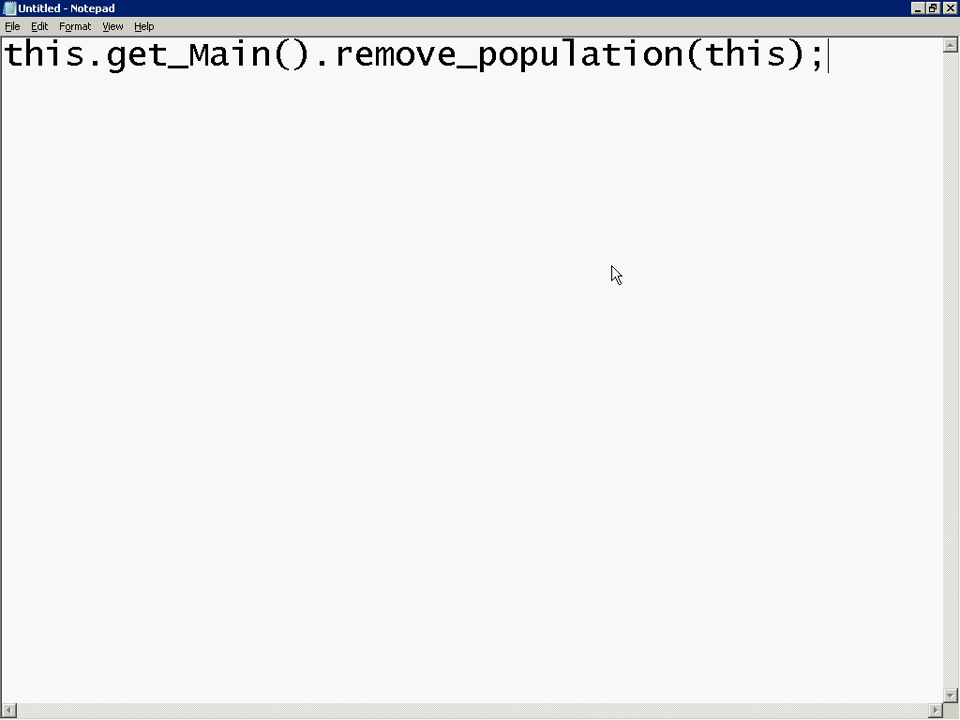
- Highlight population and this.get_Main() in the Notepad line to examine each part of the call
drag(479, 66, 690, 86)
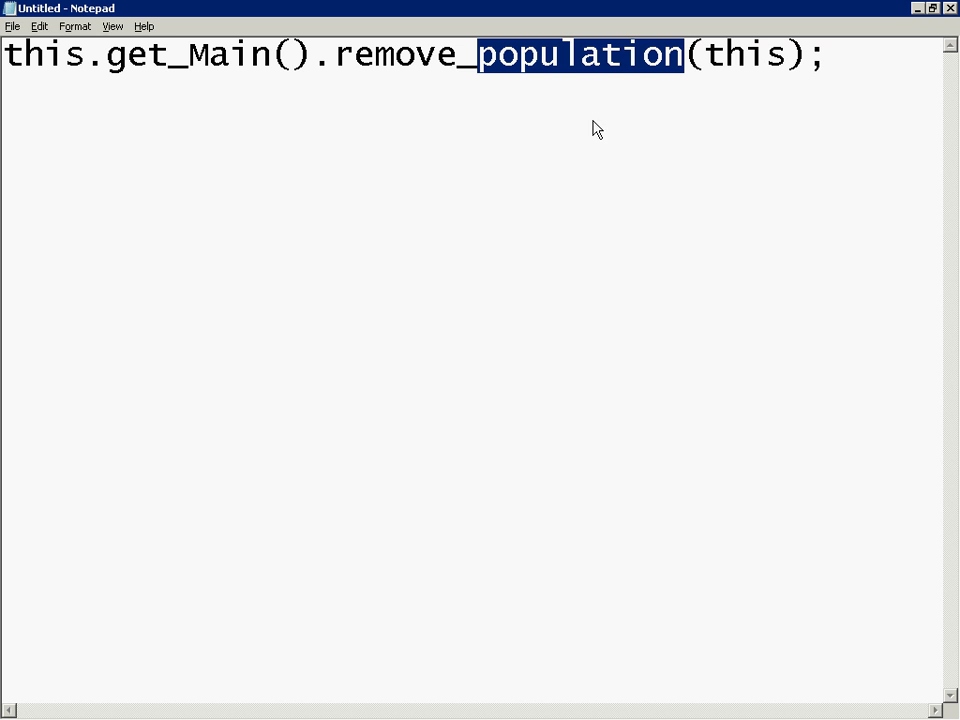
click(745, 53)
click(557, 52)
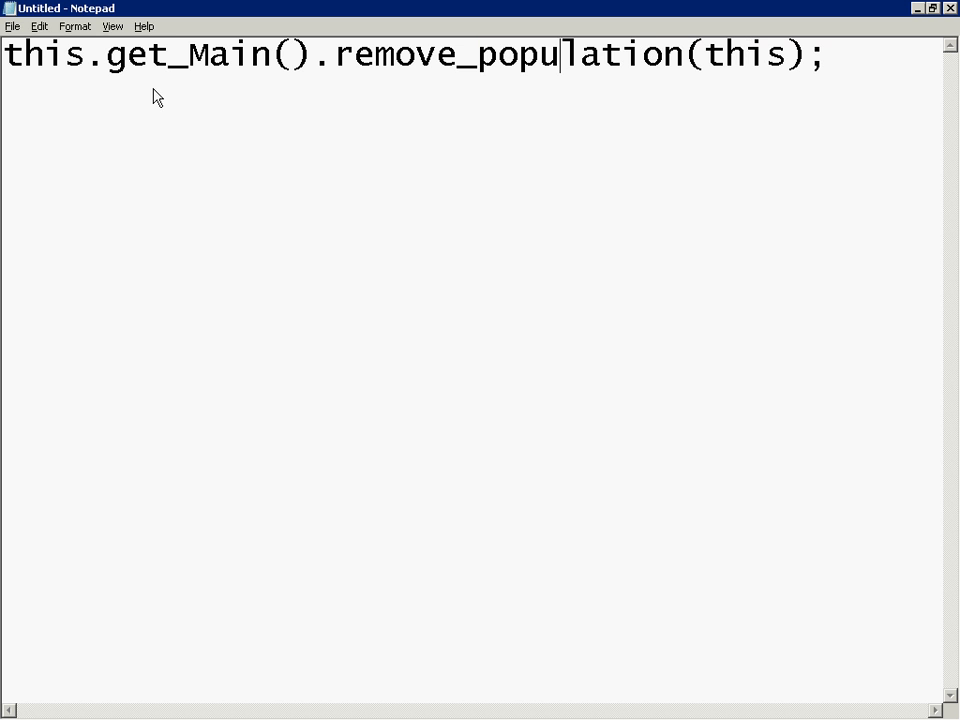
click(23, 42)
drag(306, 62, 11, 60)
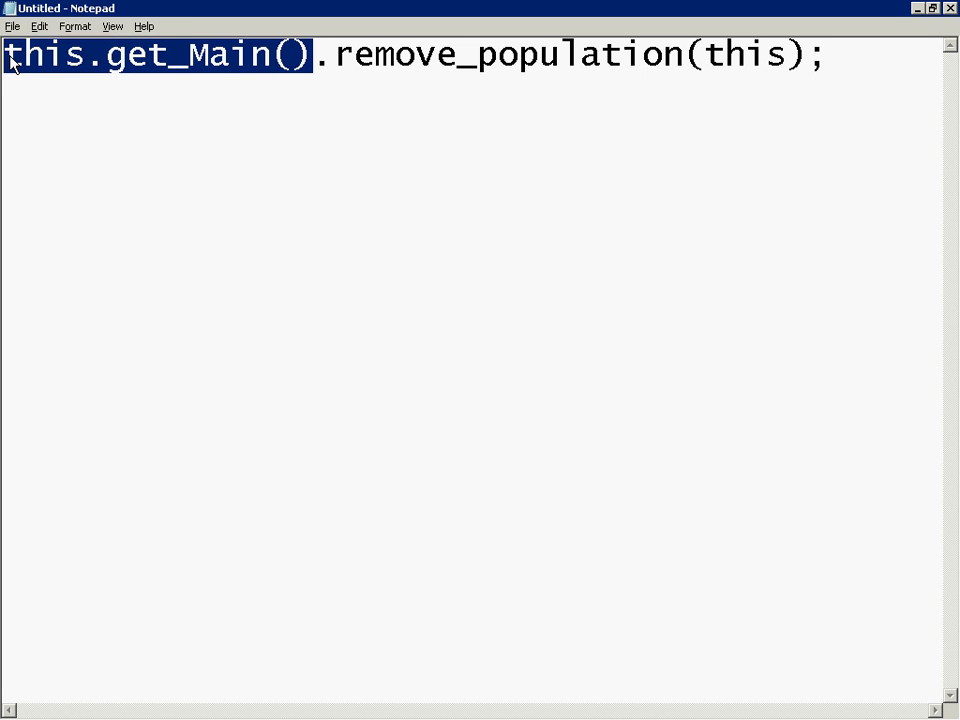
click(362, 95)
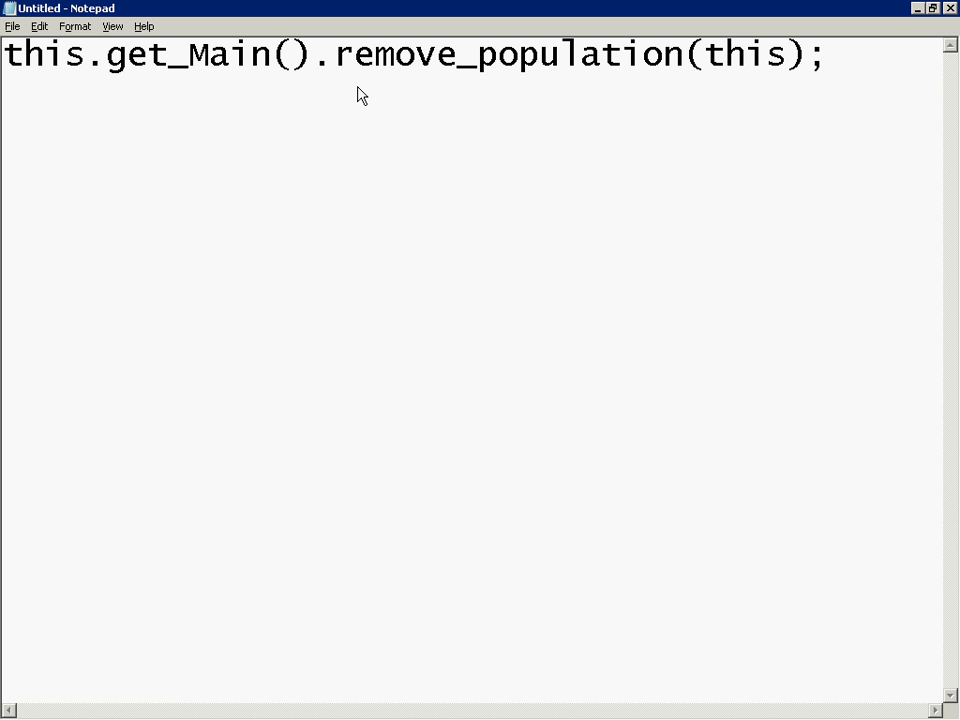
- Switch back to AnyLogic and build the model with the oval's new On click action
key(alt+Tab)
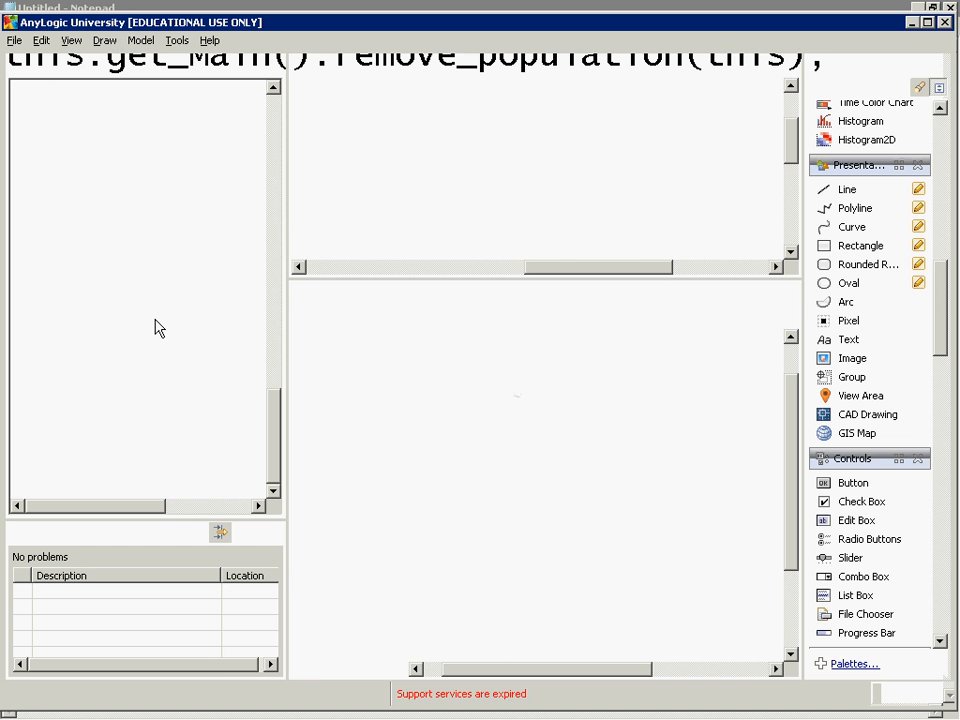
click(140, 40)
click(125, 62)
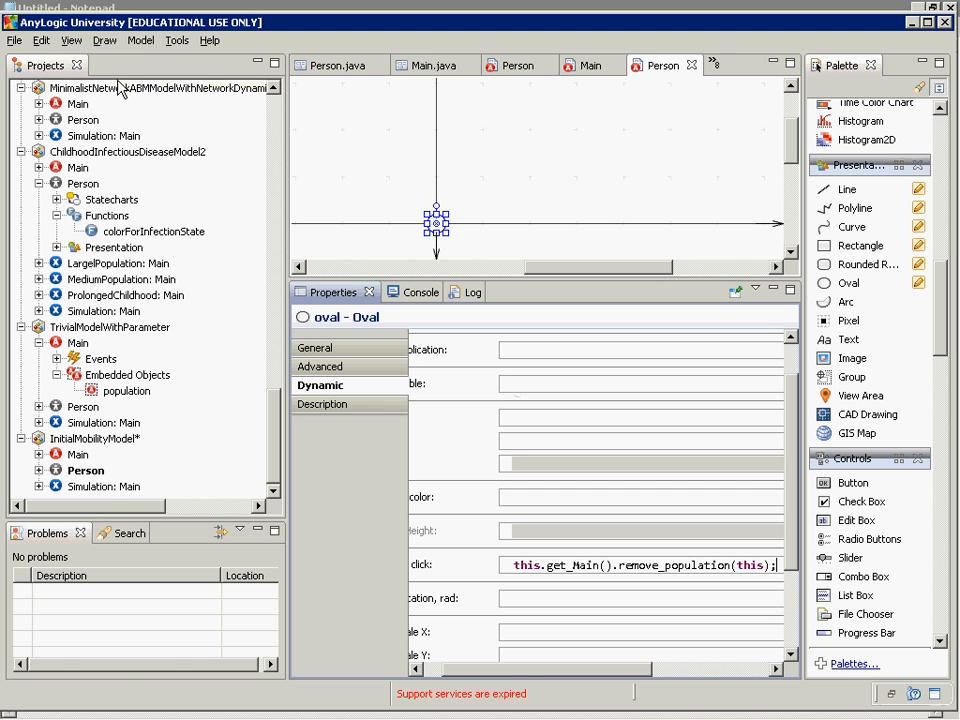
- Run InitialMobilityModel's Simulation experiment in Main view to test removing agents, and close the run window
right_click(101, 490)
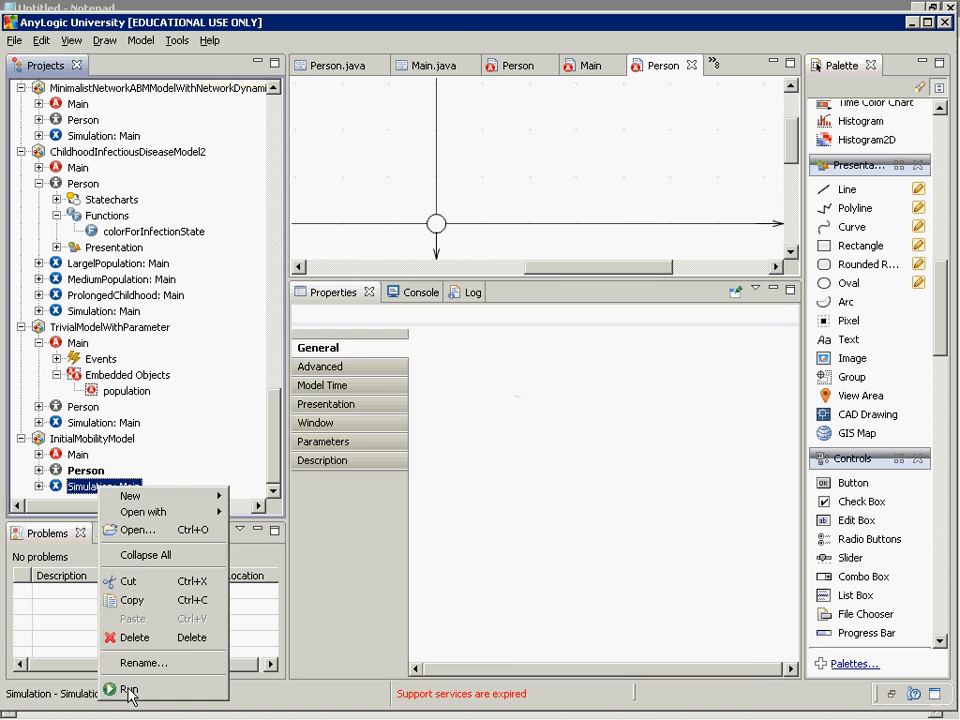
click(128, 690)
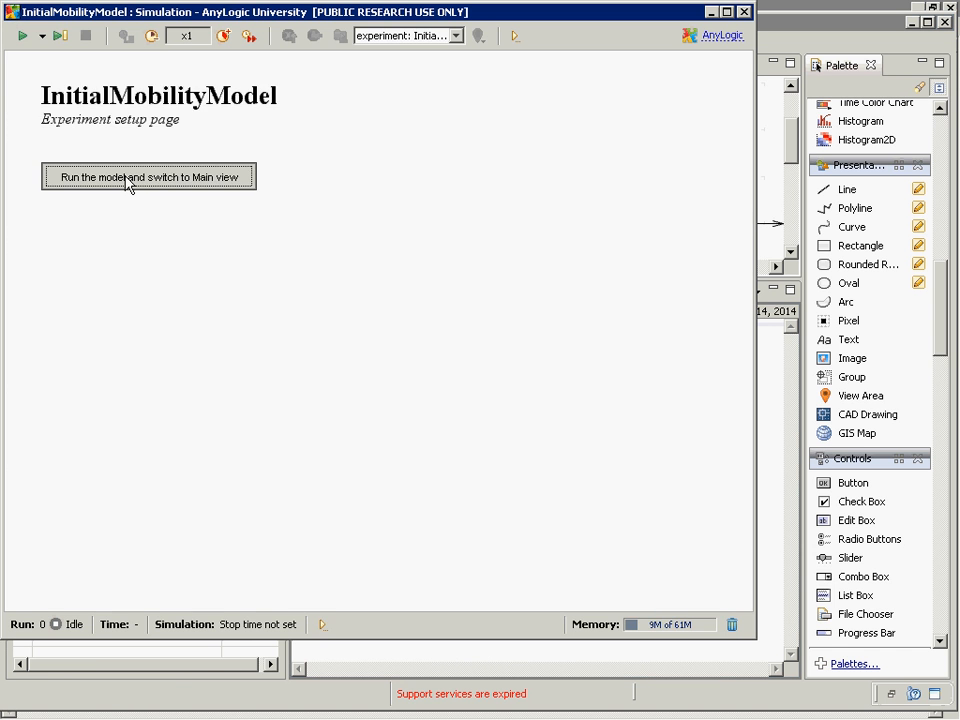
click(128, 179)
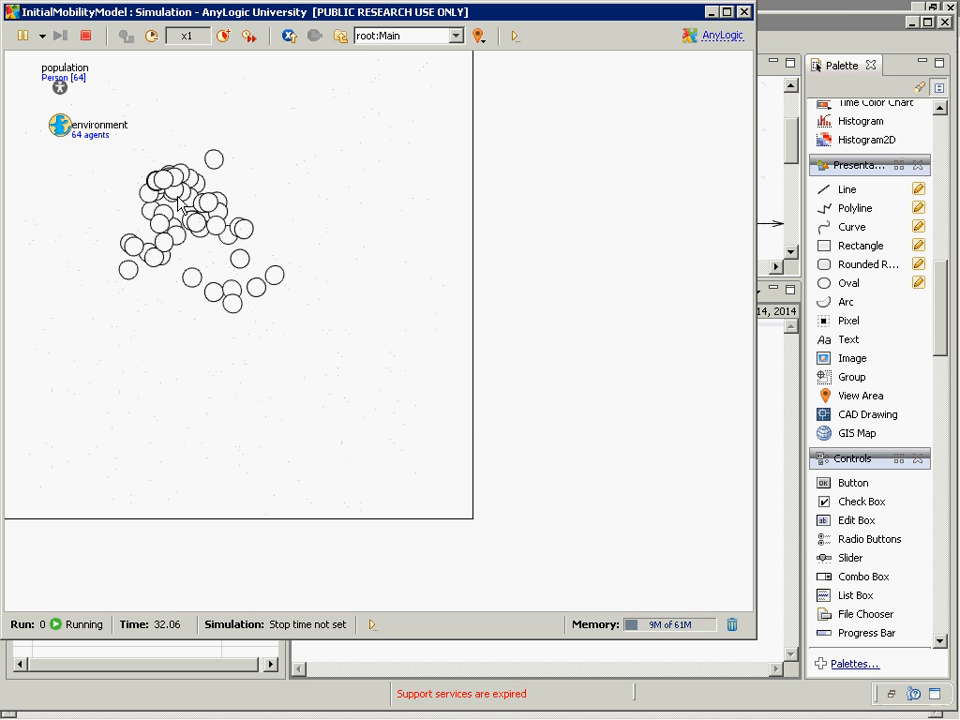
click(744, 12)
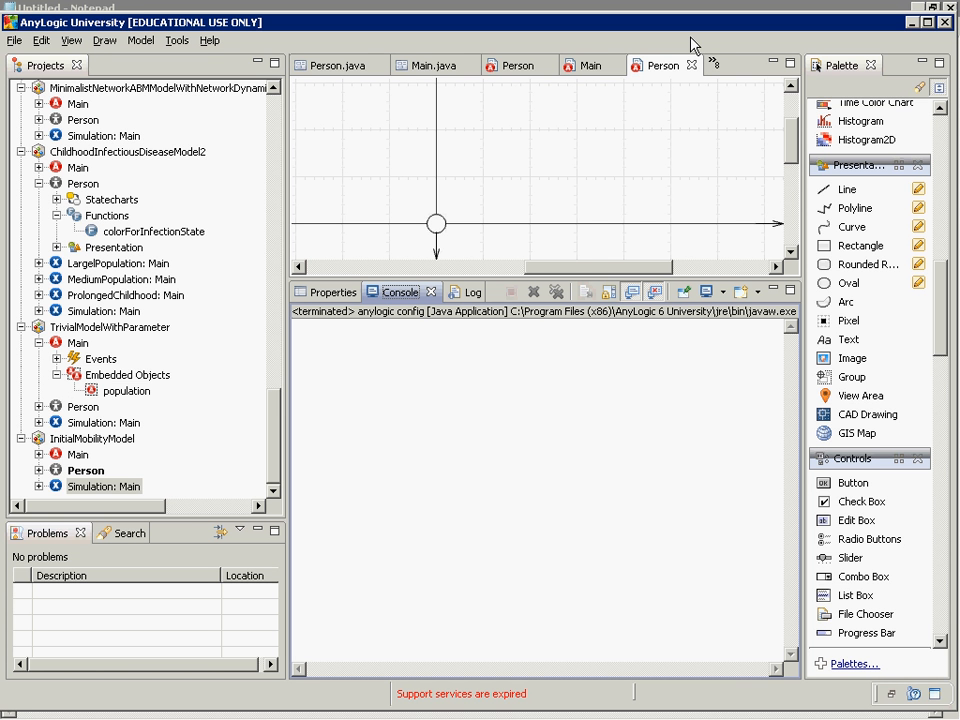
- Open InitialMobilityModel's Main class and place a Button control just above the population object
click(86, 470)
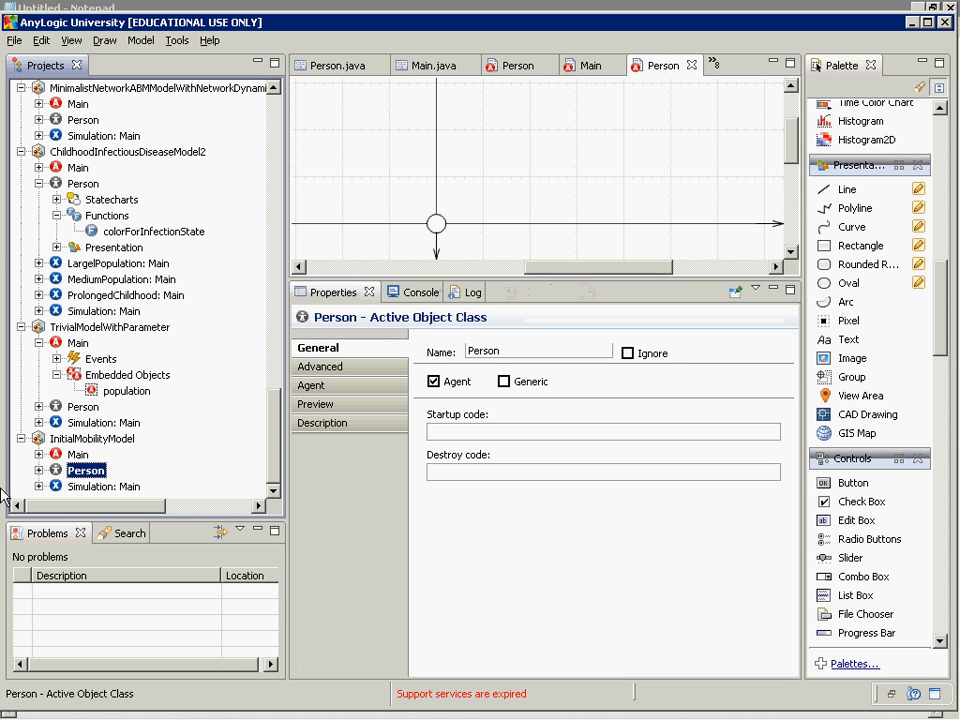
double_click(77, 454)
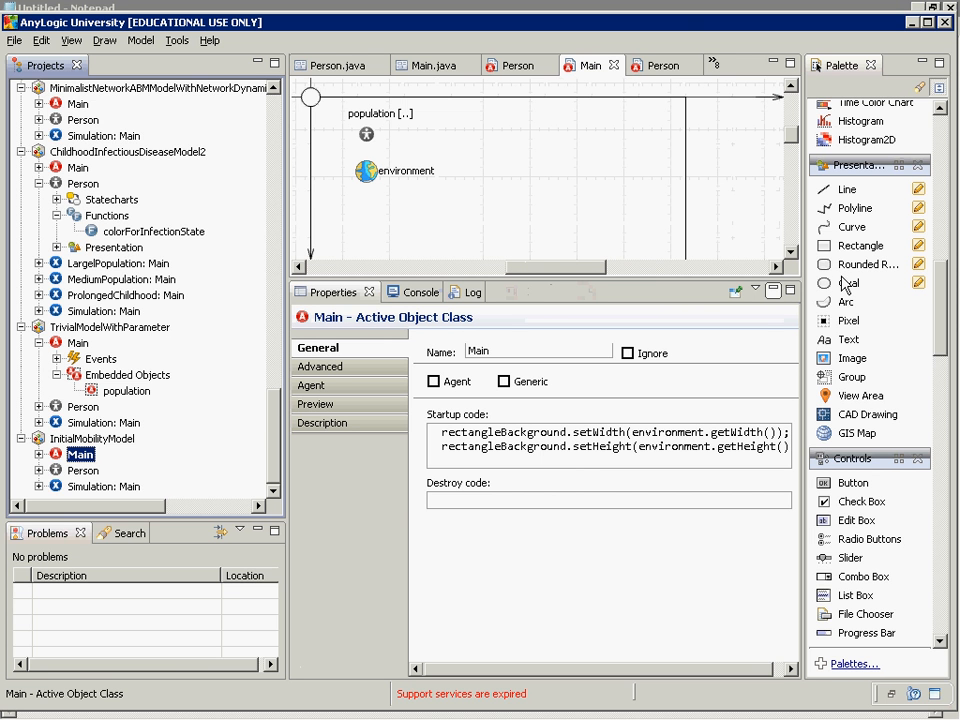
click(933, 297)
scroll(936, 305, down, 3)
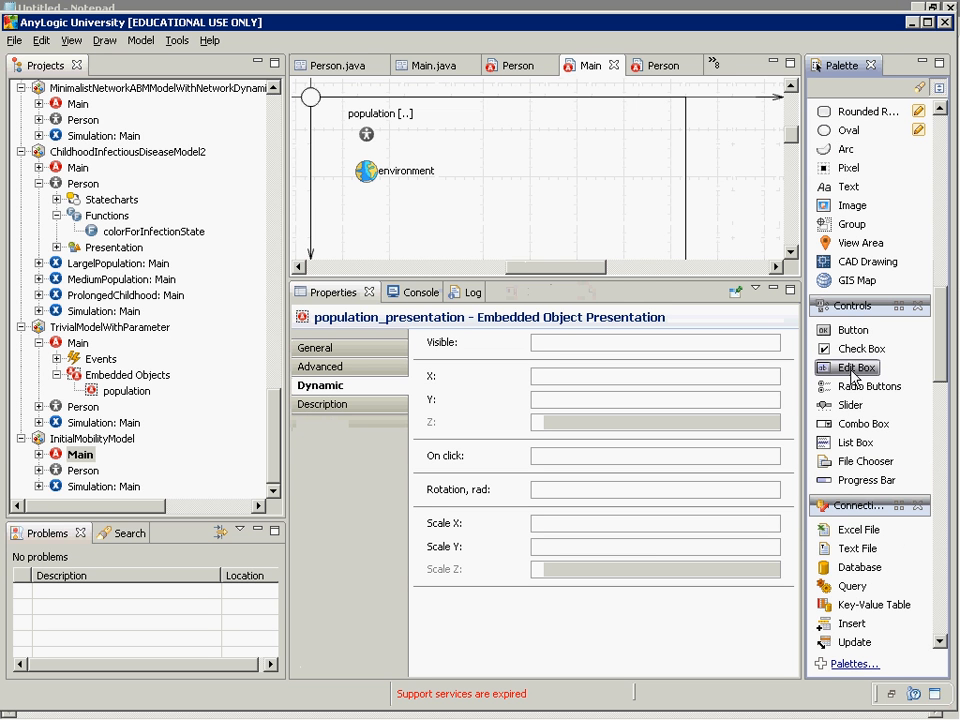
drag(853, 331, 420, 88)
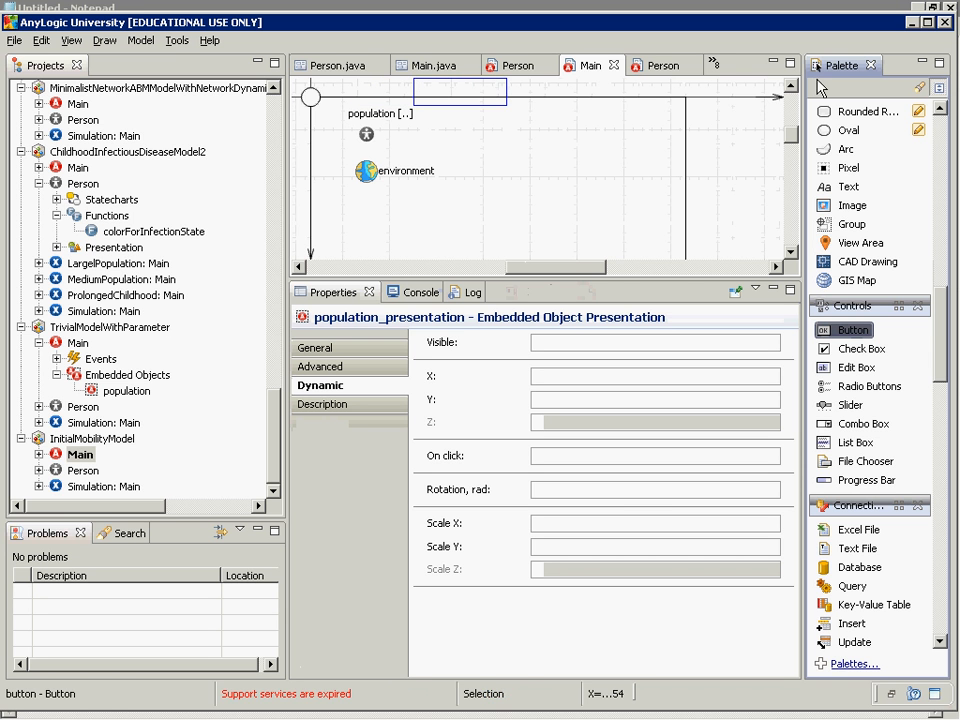
drag(441, 107, 388, 101)
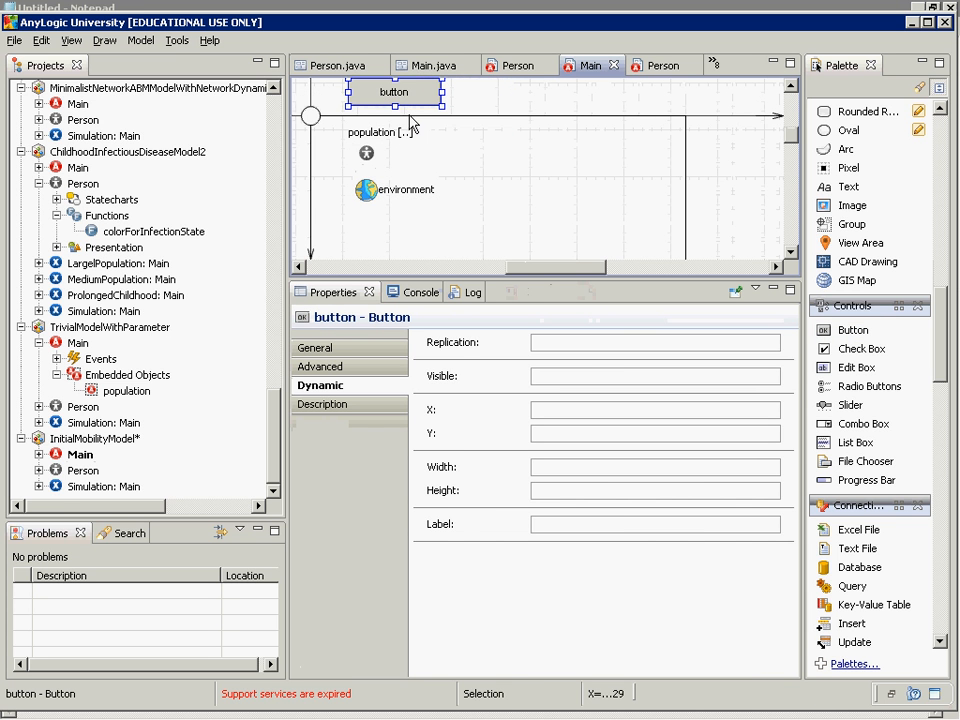
- Name the new button buttonAddPerson, set its label to Add Person, and save the model
click(324, 348)
drag(497, 350, 437, 350)
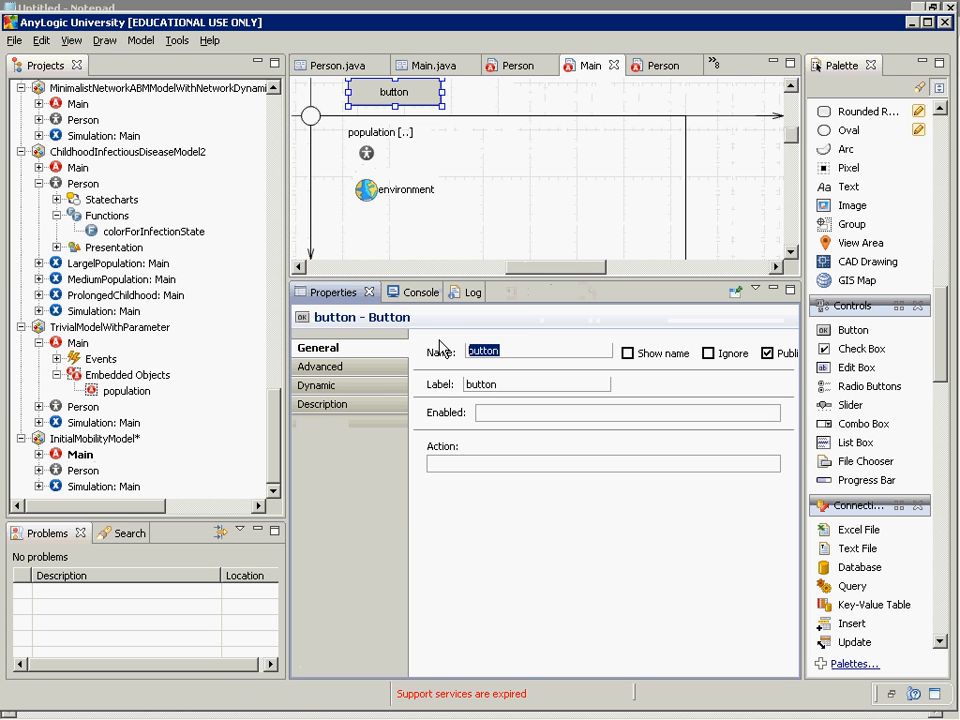
text(buttonAddPerson)
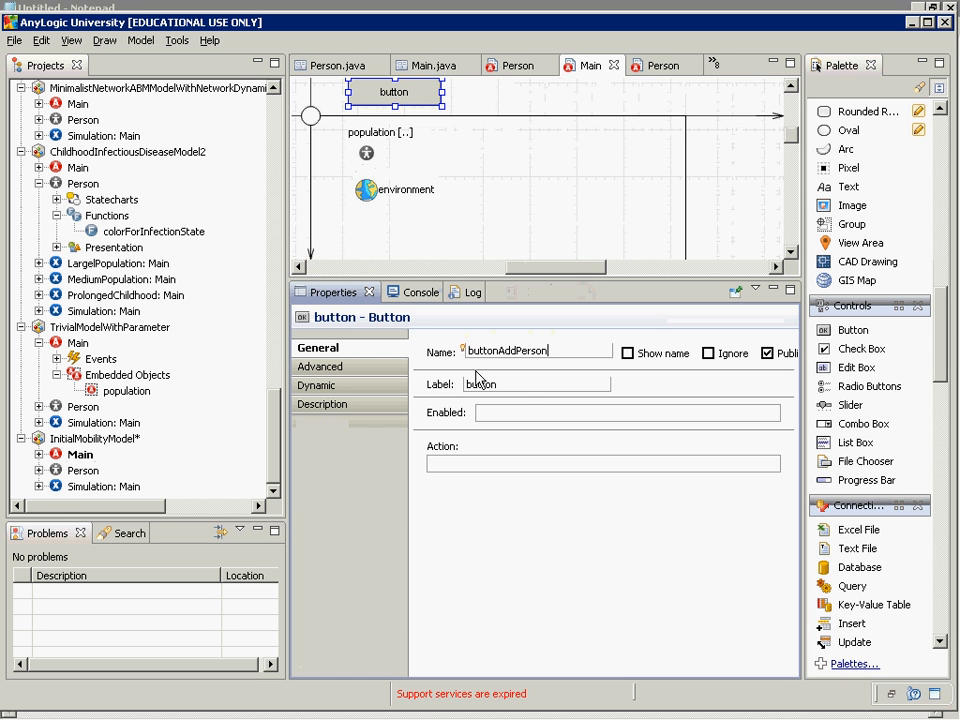
click(529, 388)
key(ctrl+a)
text(Add Person)
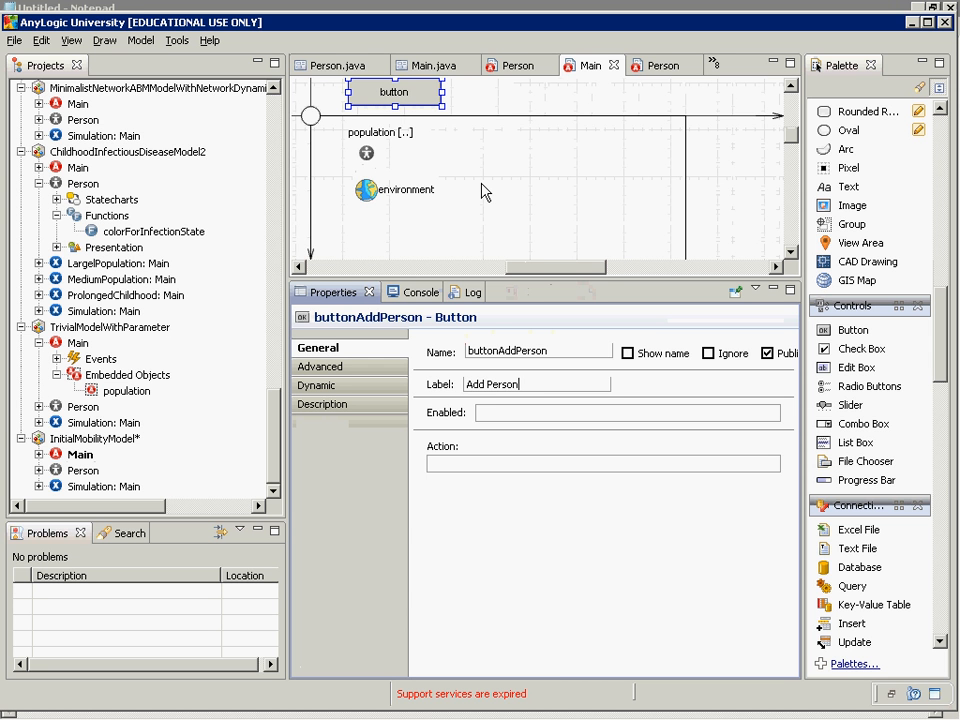
key(ctrl+s)
- Enter this.add_population(); as the Add Person button's action code
click(486, 465)
text(this.)
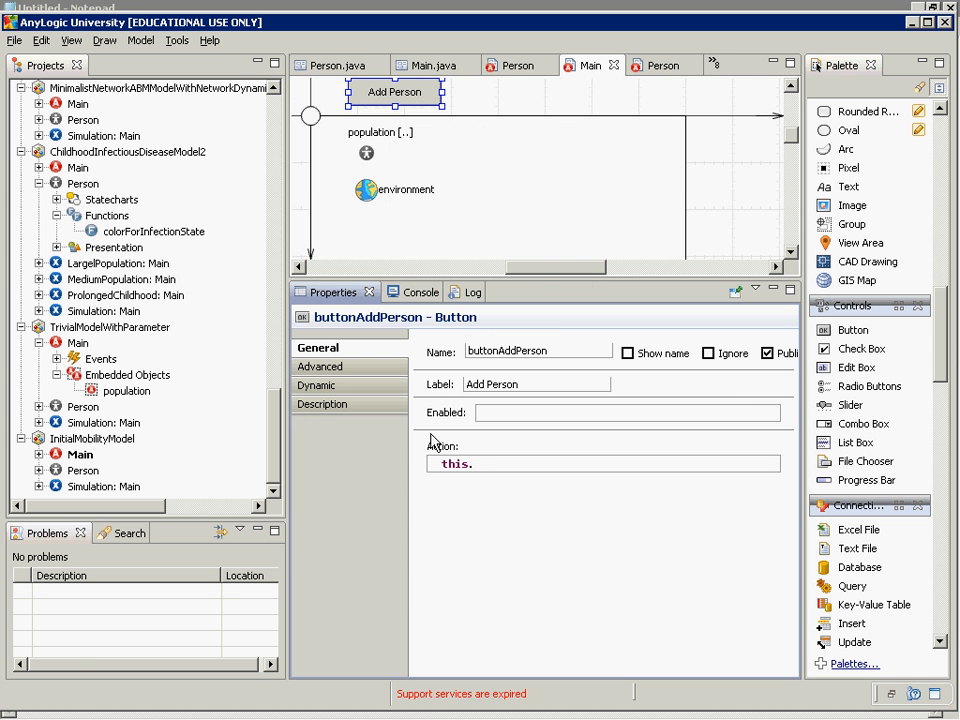
key(BackSpace)
text(.add_population();)
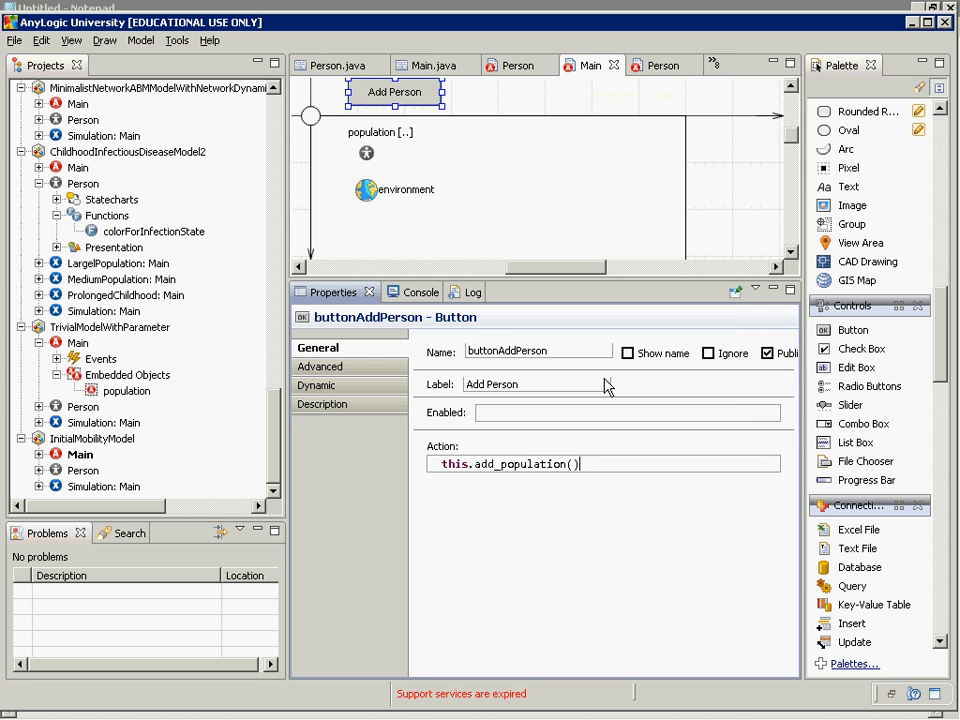
key(Home)
key(End)
- Build InitialMobilityModel with the Add Person button's action and return to Main's diagram
right_click(94, 490)
click(142, 43)
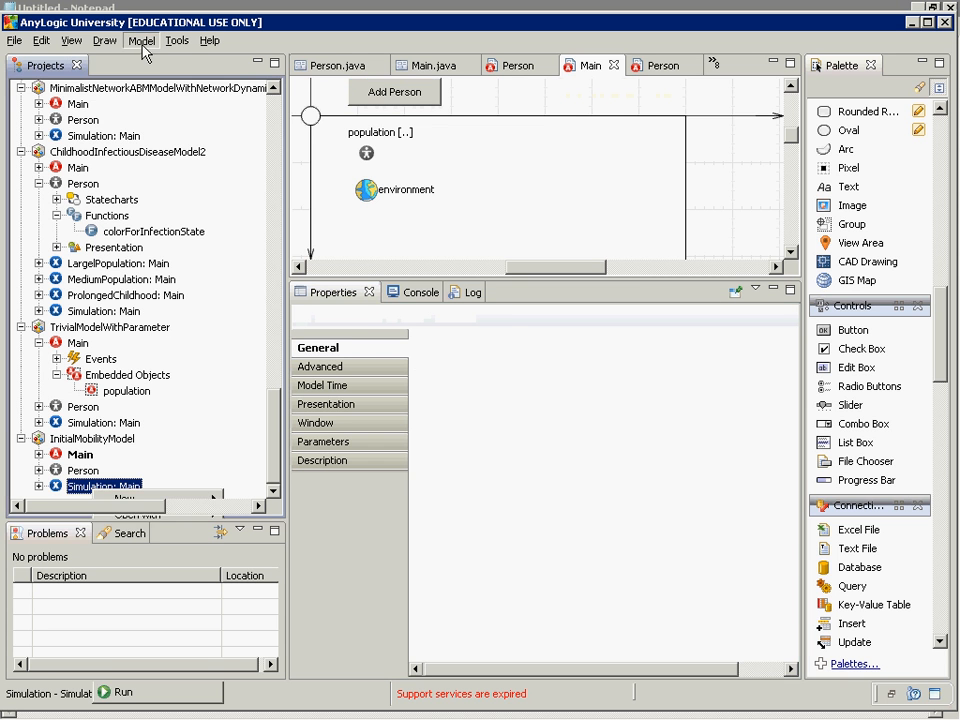
click(137, 61)
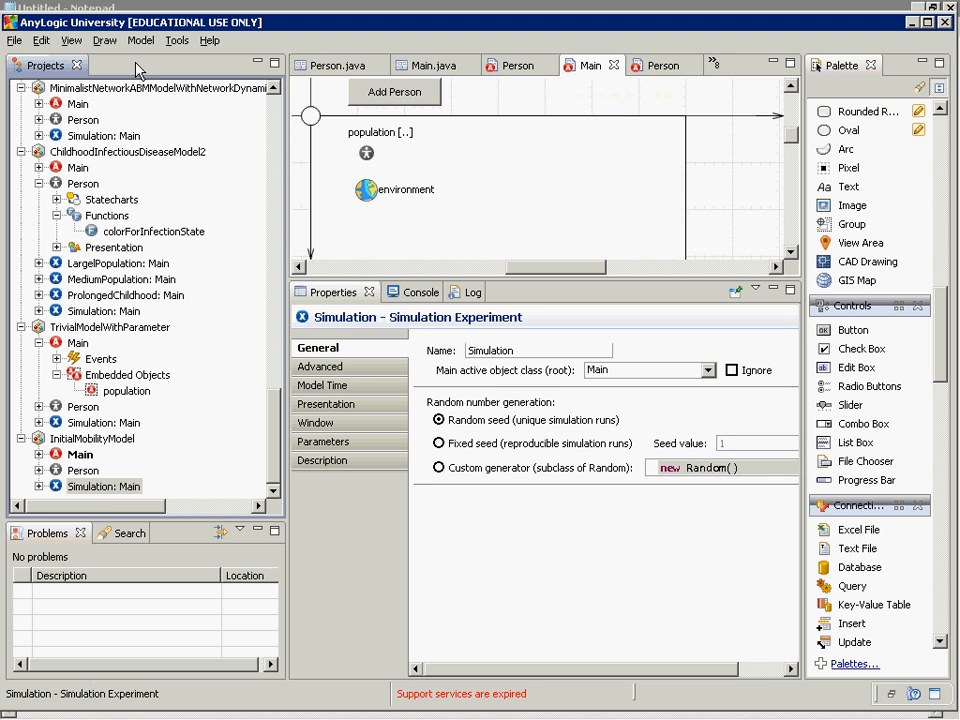
click(104, 488)
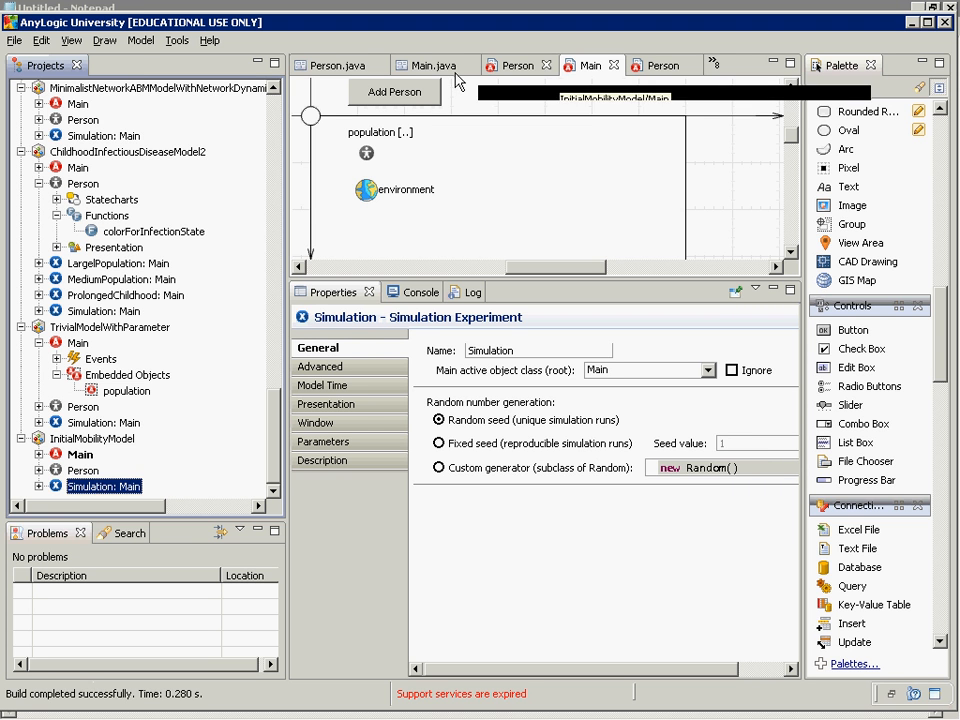
click(585, 66)
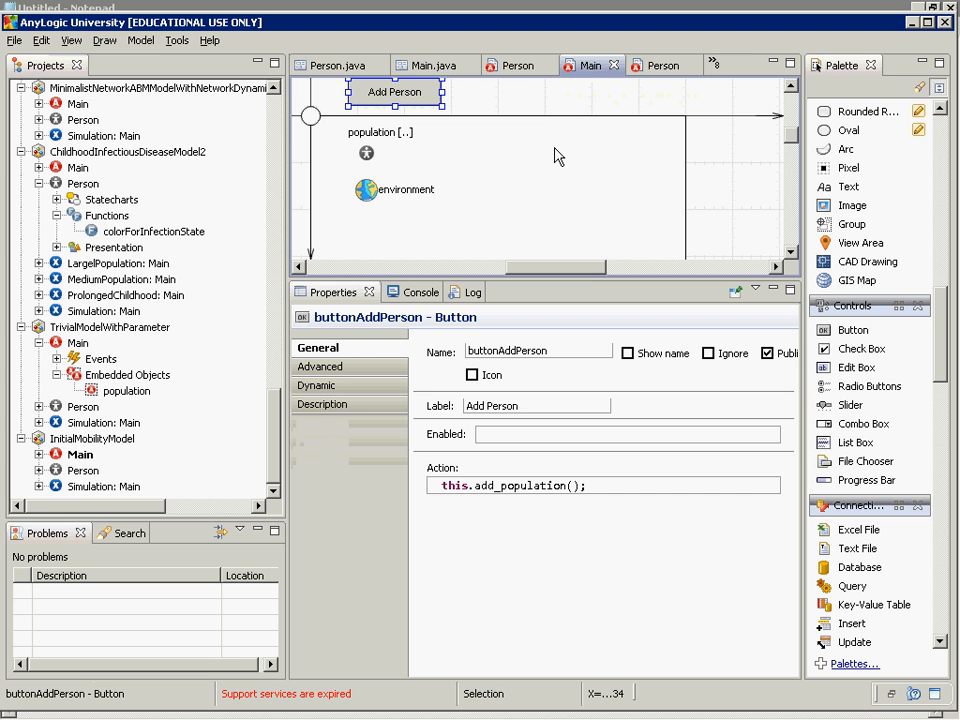
- Run InitialMobilityModel's Simulation experiment, switch to the Main view and set the speed to x2
click(73, 487)
right_click(73, 487)
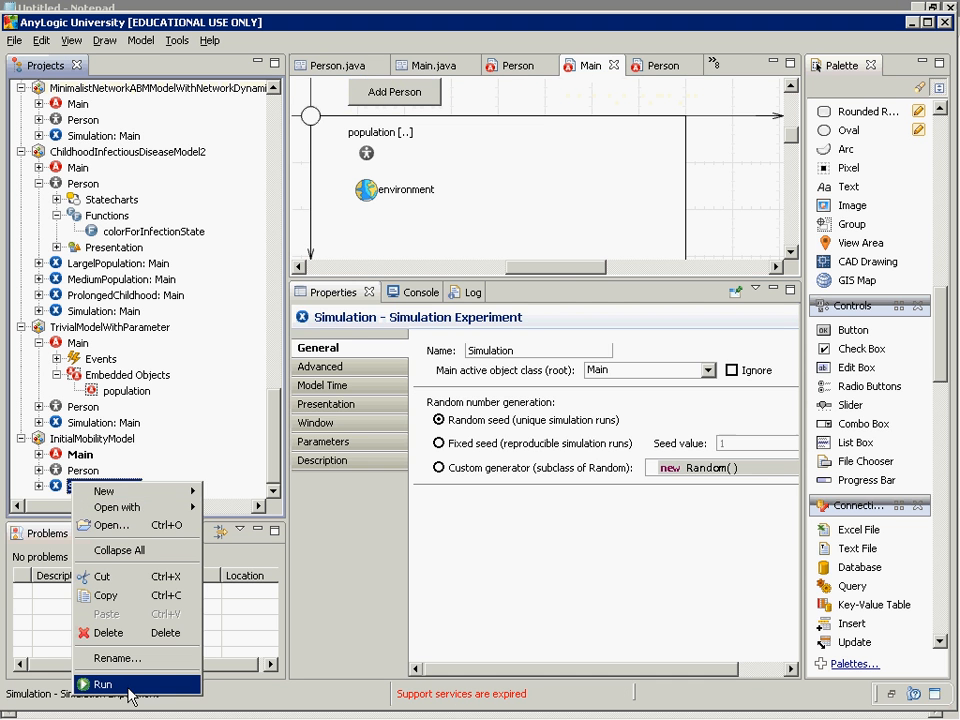
click(103, 684)
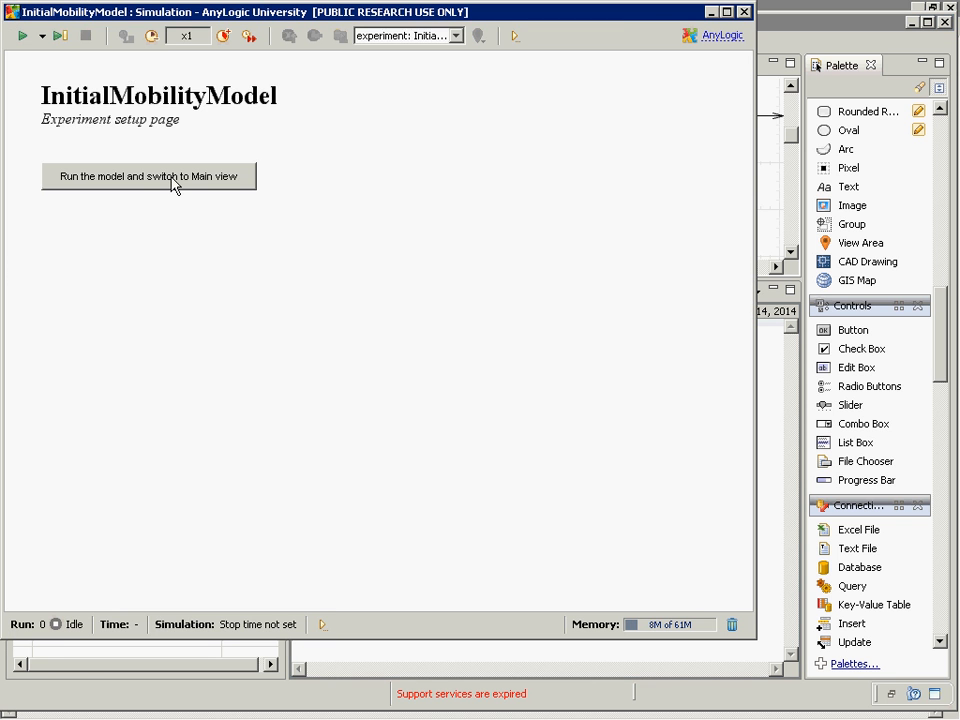
click(174, 183)
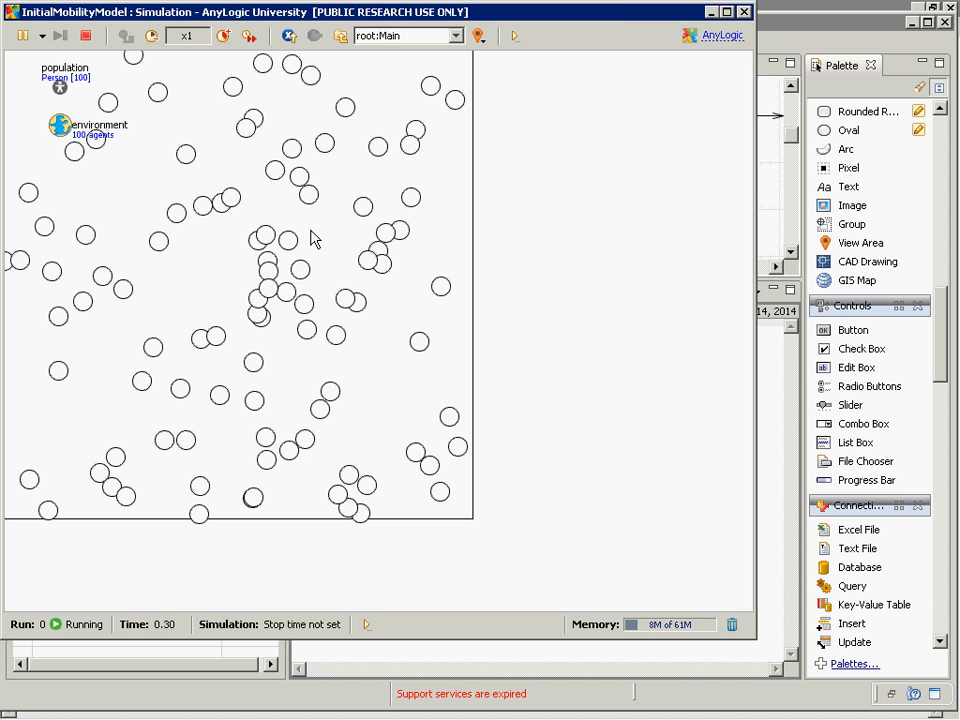
click(223, 35)
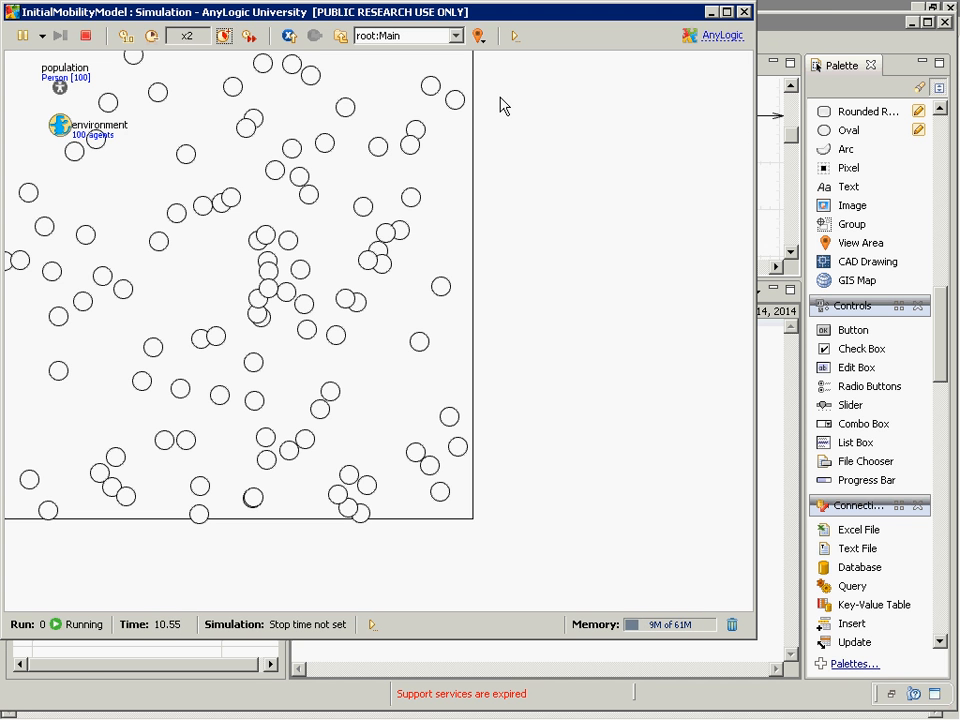
- Test the Add Person button by adding several dozen people to the running model, and close the simulation
drag(504, 105, 597, 205)
drag(378, 123, 335, 99)
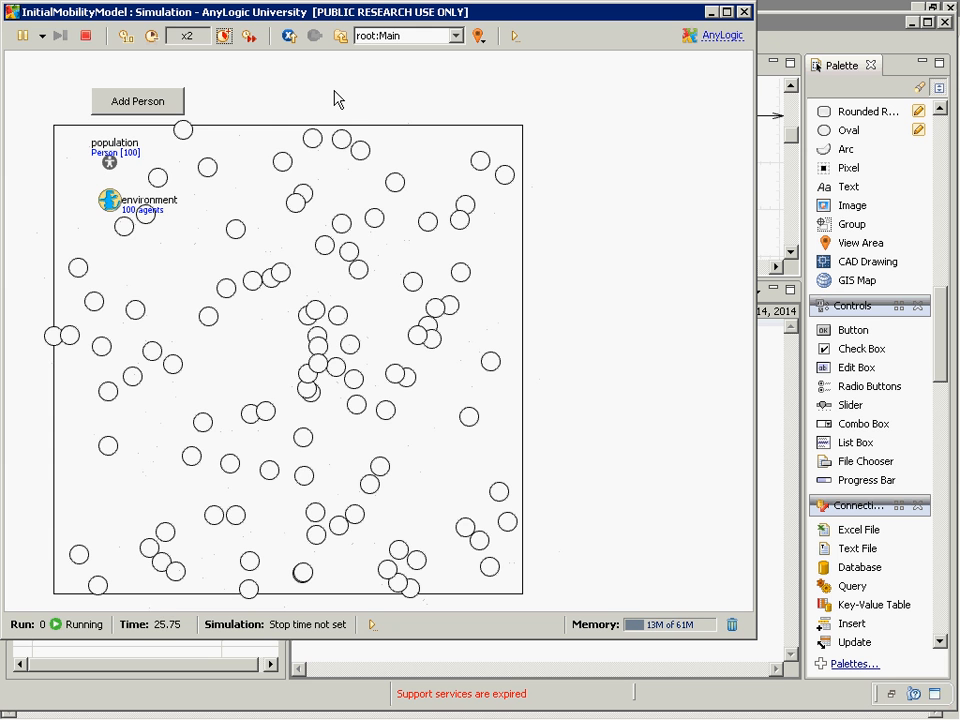
drag(121, 80, 156, 163)
click(164, 150)
click(166, 150)
click(166, 150)
click(166, 150)
click(166, 150)
click(166, 150)
click(166, 150)
click(166, 150)
click(166, 150)
click(166, 150)
click(166, 150)
click(166, 150)
click(166, 150)
click(166, 150)
click(166, 150)
click(166, 150)
click(166, 150)
click(166, 150)
click(166, 150)
click(166, 150)
click(166, 150)
click(166, 150)
click(166, 150)
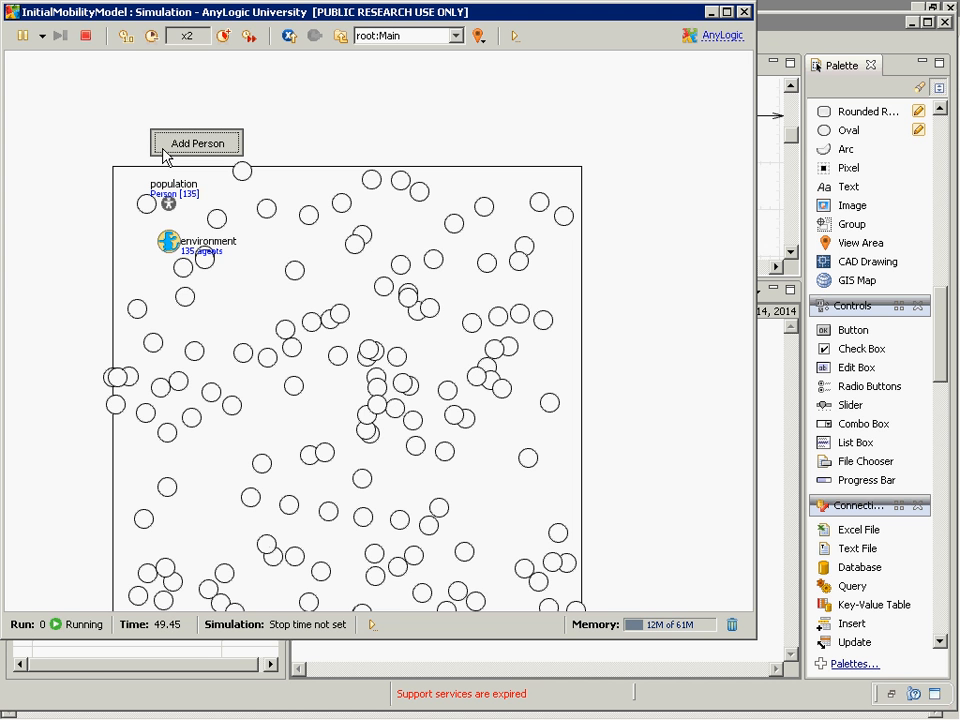
click(166, 150)
click(166, 150)
click(166, 150)
click(166, 150)
click(166, 150)
click(166, 150)
click(166, 150)
click(166, 150)
click(166, 150)
click(166, 150)
click(166, 150)
click(166, 150)
click(166, 150)
click(166, 150)
click(166, 150)
click(166, 150)
click(166, 150)
click(166, 150)
click(166, 150)
click(166, 150)
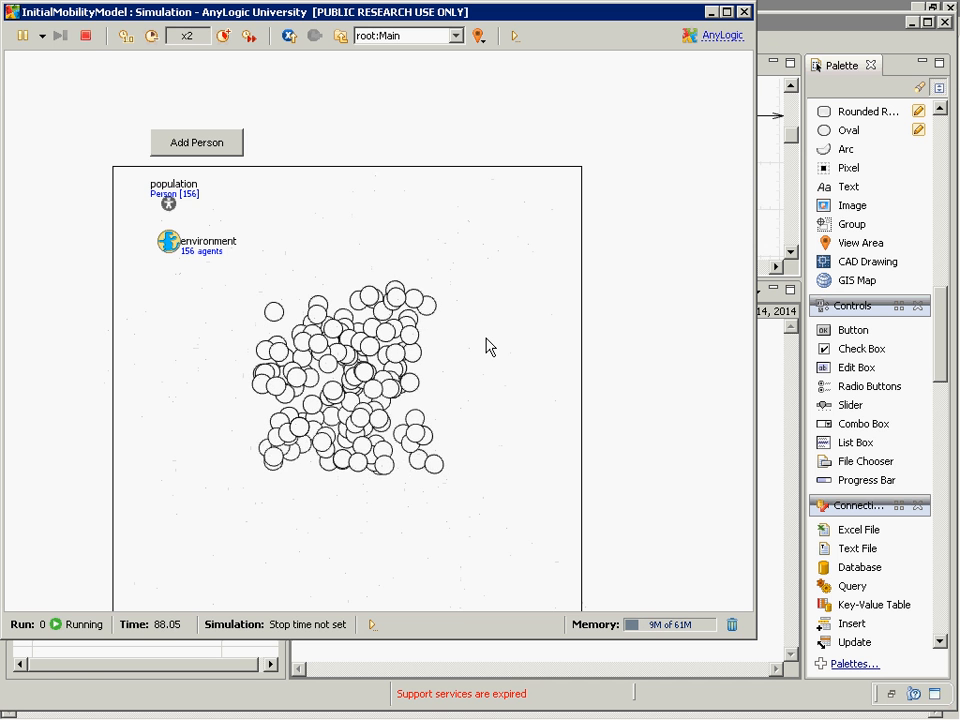
click(85, 35)
key(alt+F4)
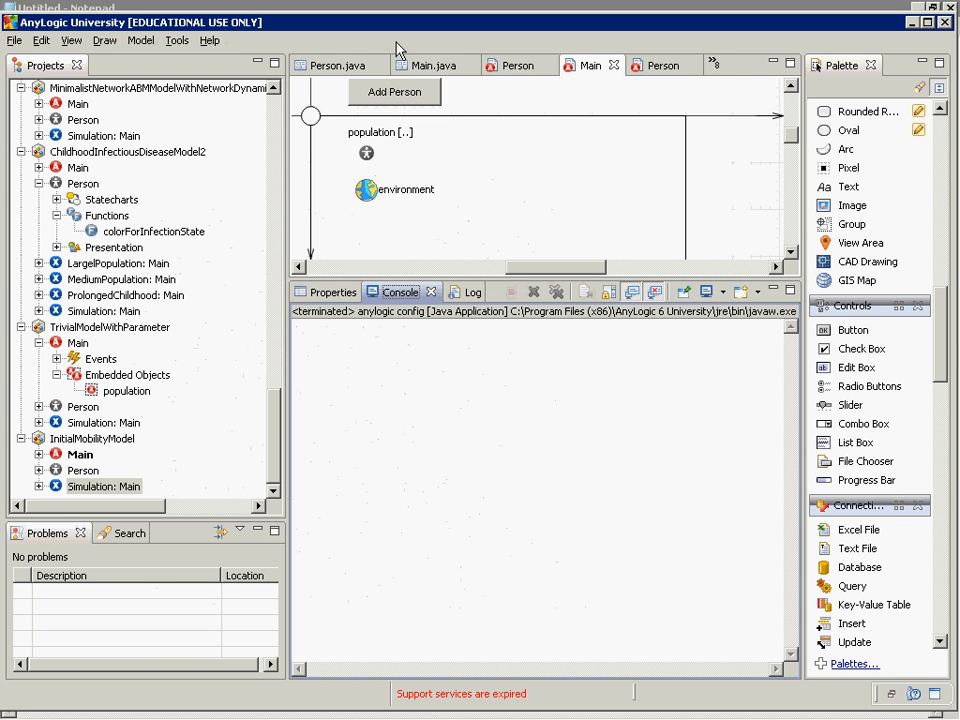
- Review the add_population call in the Add Person button's action code
click(470, 166)
click(395, 91)
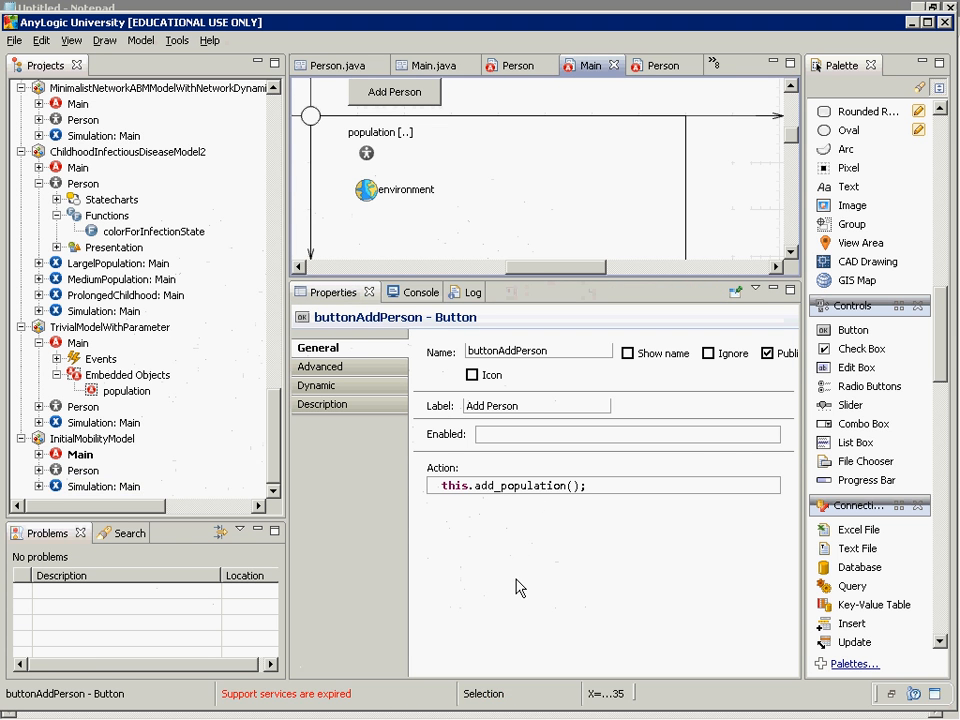
drag(475, 486, 567, 487)
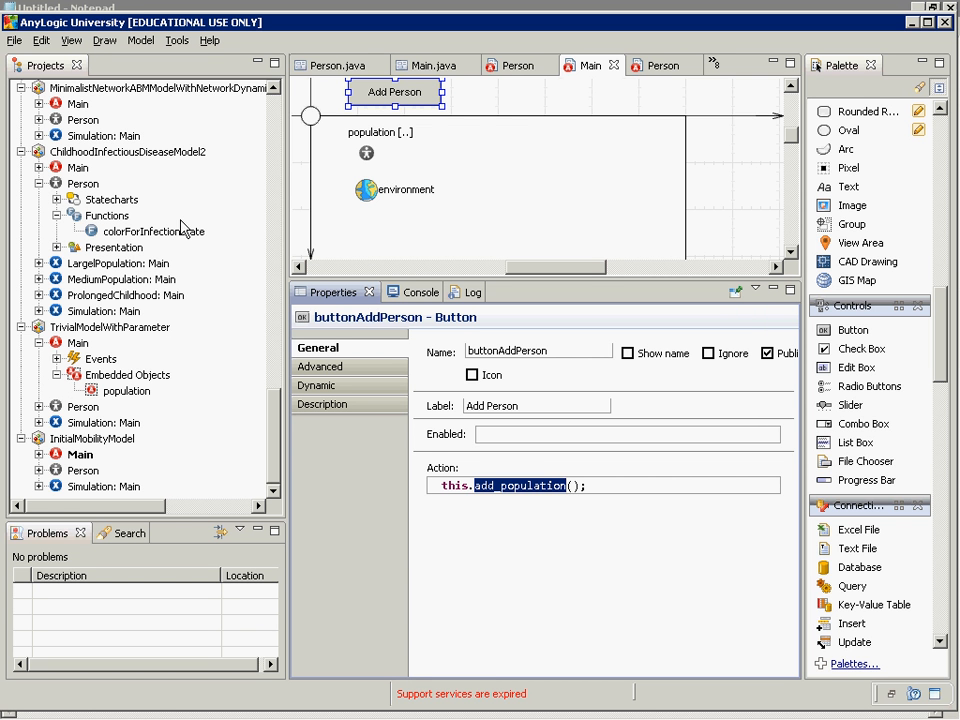
- Run InitialMobilityModel's simulation again in the Main view at x5 speed
right_click(131, 489)
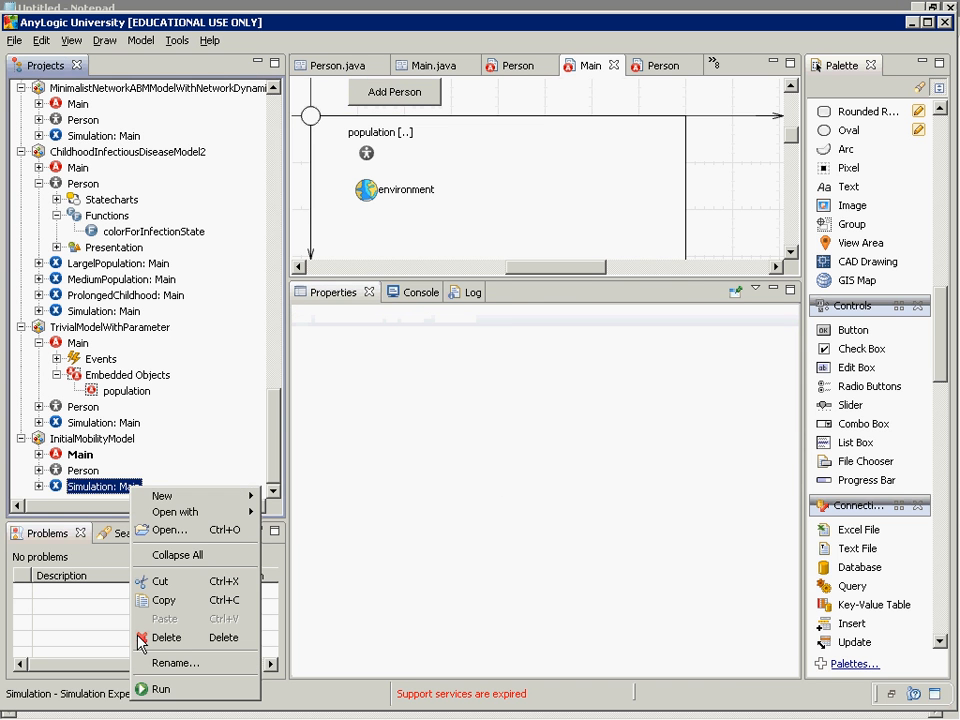
click(160, 688)
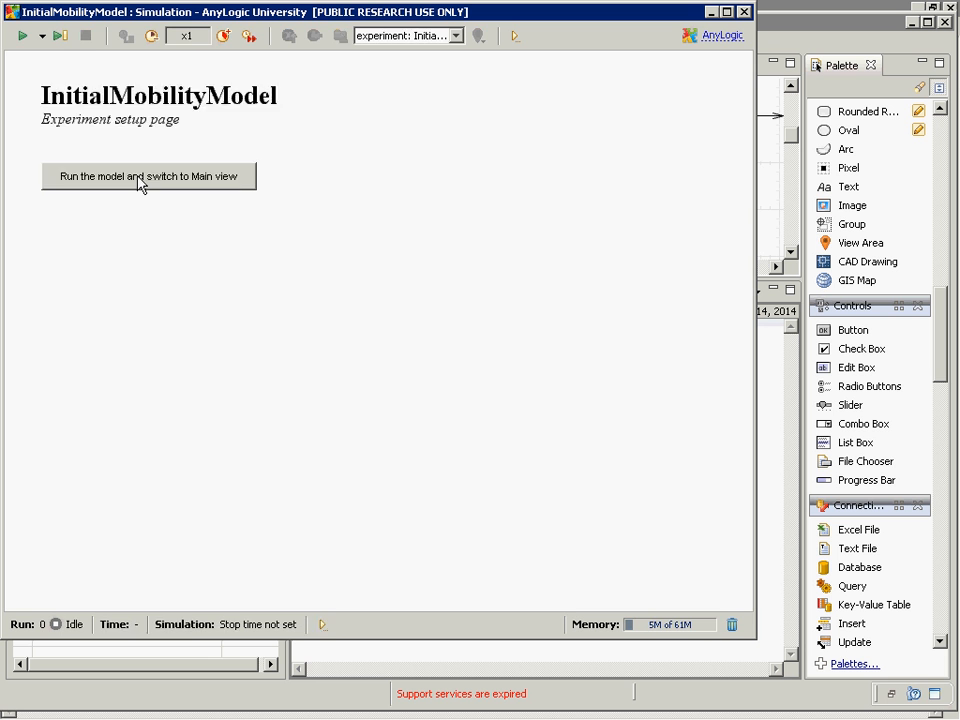
click(141, 182)
click(223, 37)
click(223, 37)
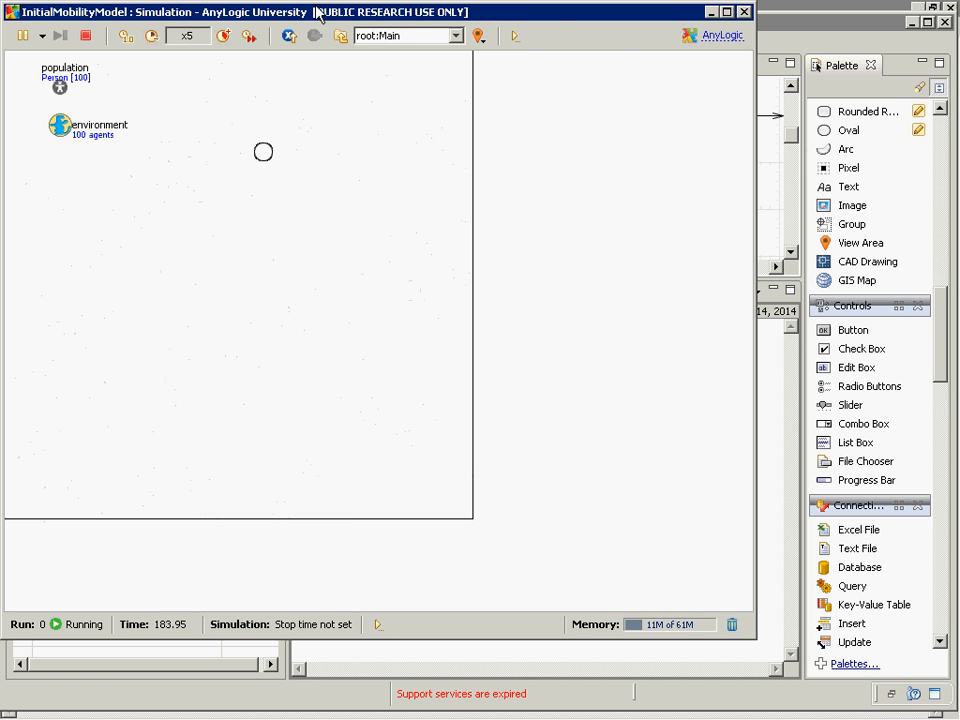
- Show events per second in the running simulation's status bar, and close the simulation window after observing the model
click(514, 35)
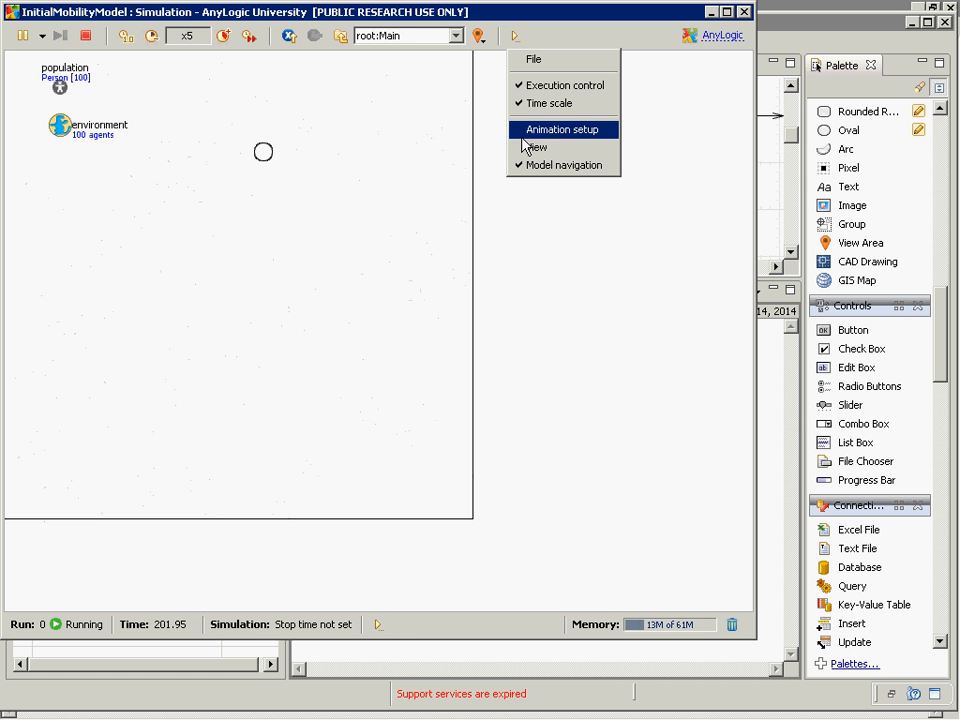
click(378, 626)
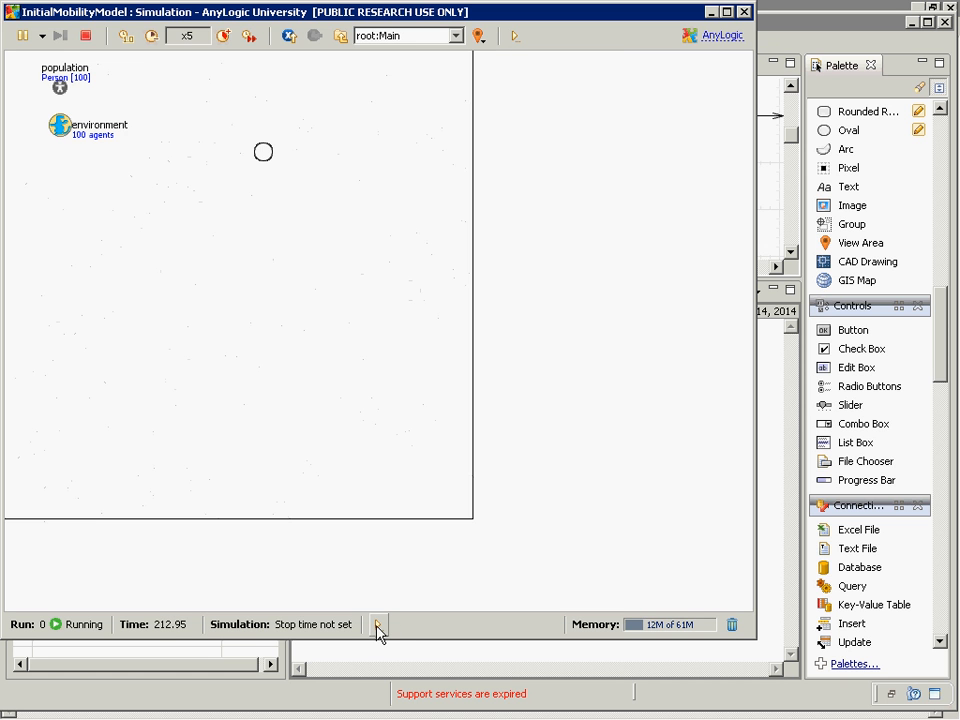
click(378, 627)
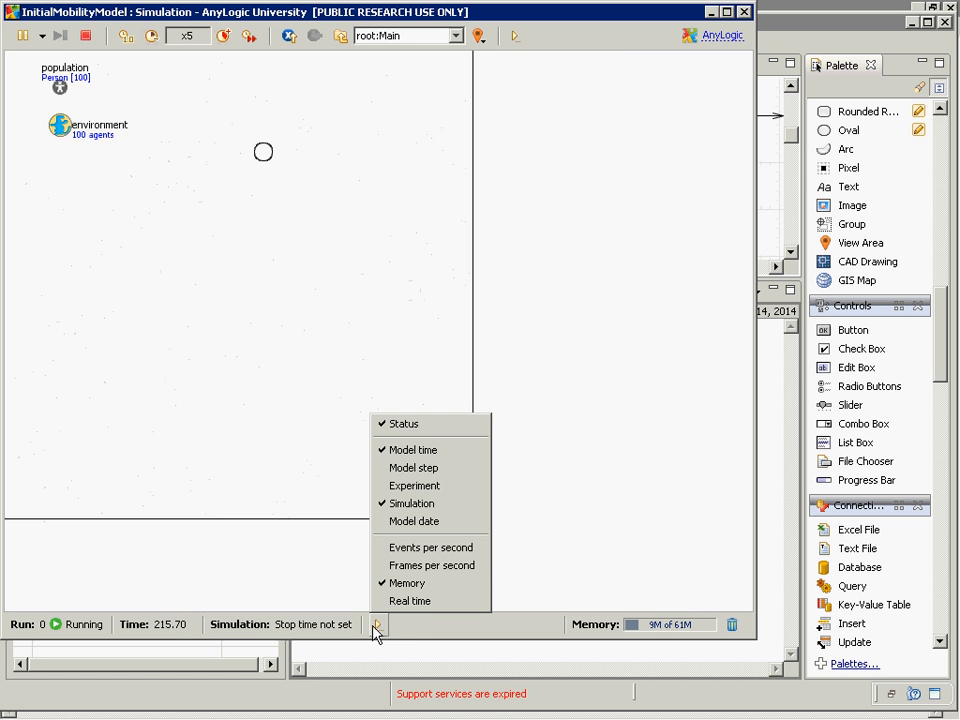
click(425, 550)
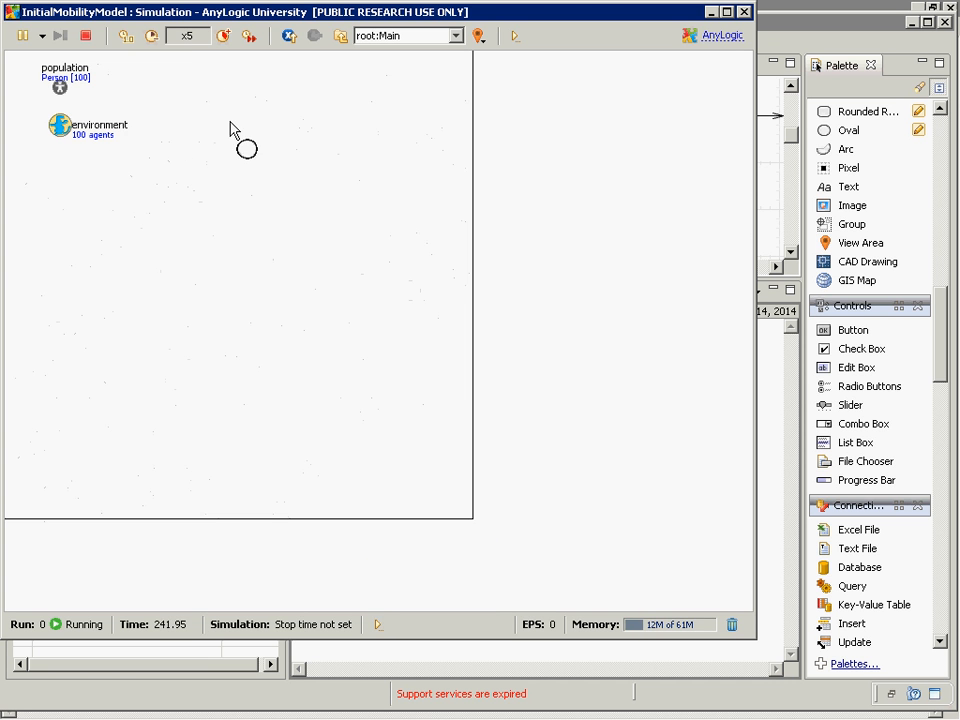
drag(218, 349, 221, 350)
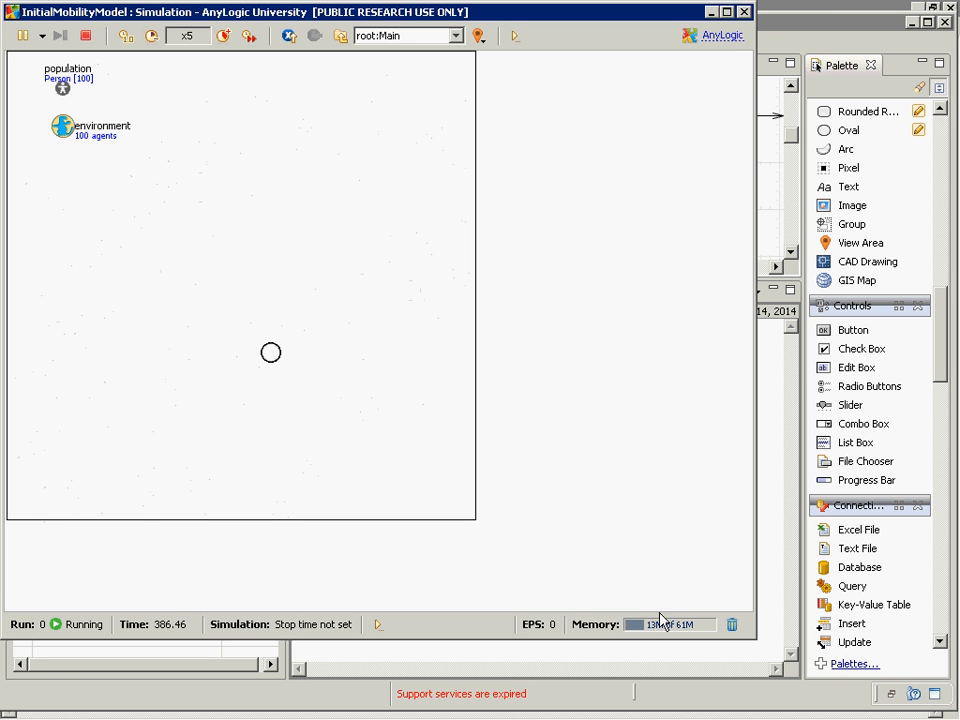
click(745, 13)
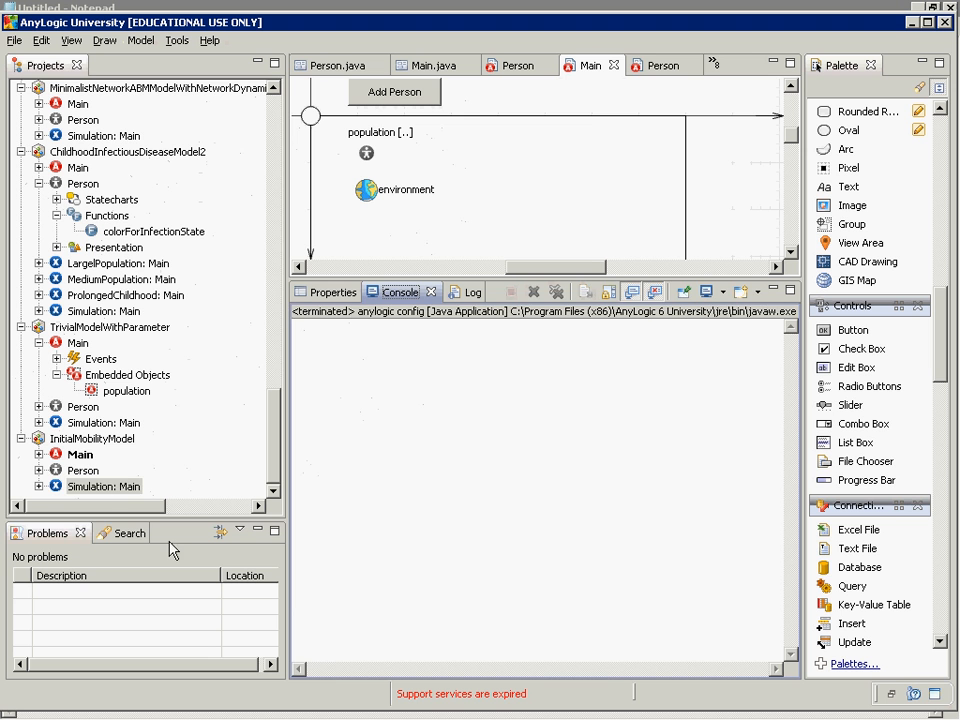
- Examine the maximum available memory choices in the advanced settings of InitialMobilityModel's Simulation experiment
click(88, 475)
click(88, 486)
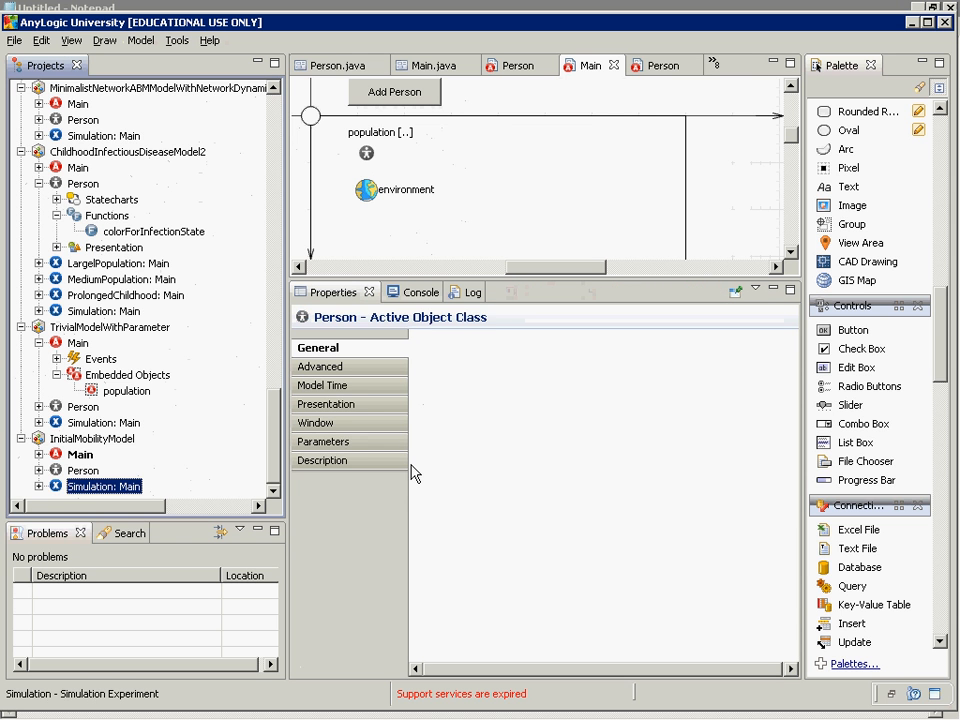
click(340, 367)
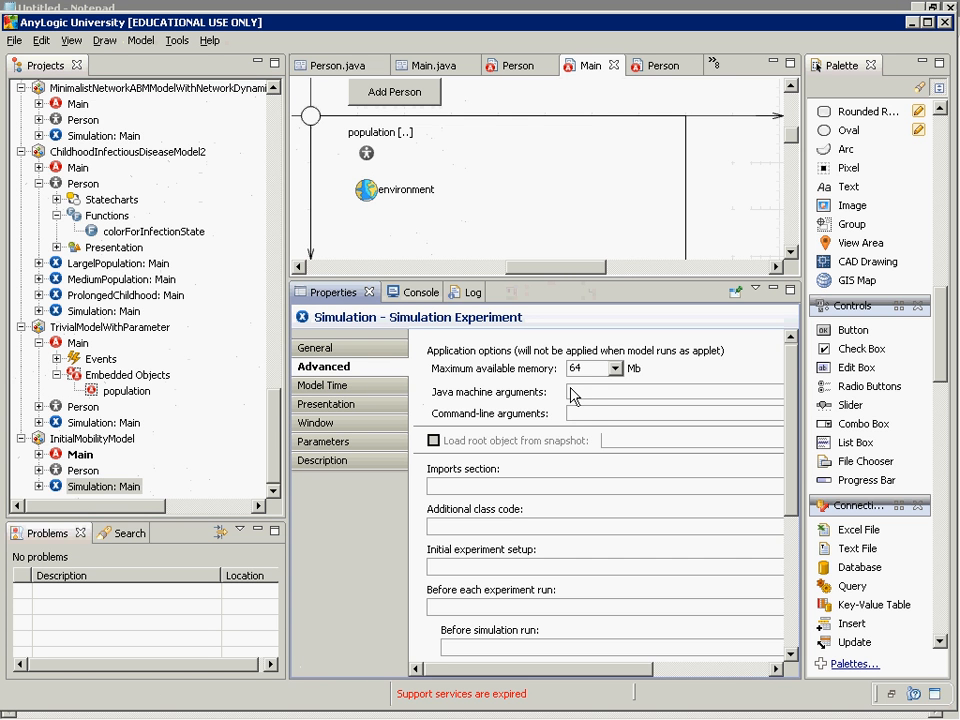
click(616, 369)
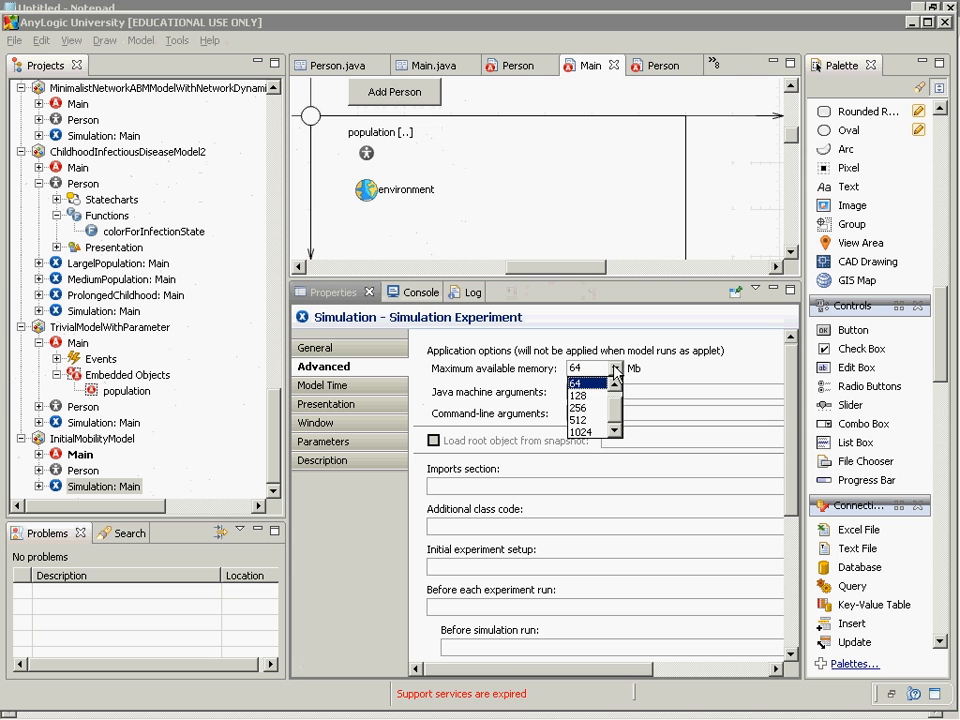
click(616, 369)
click(616, 370)
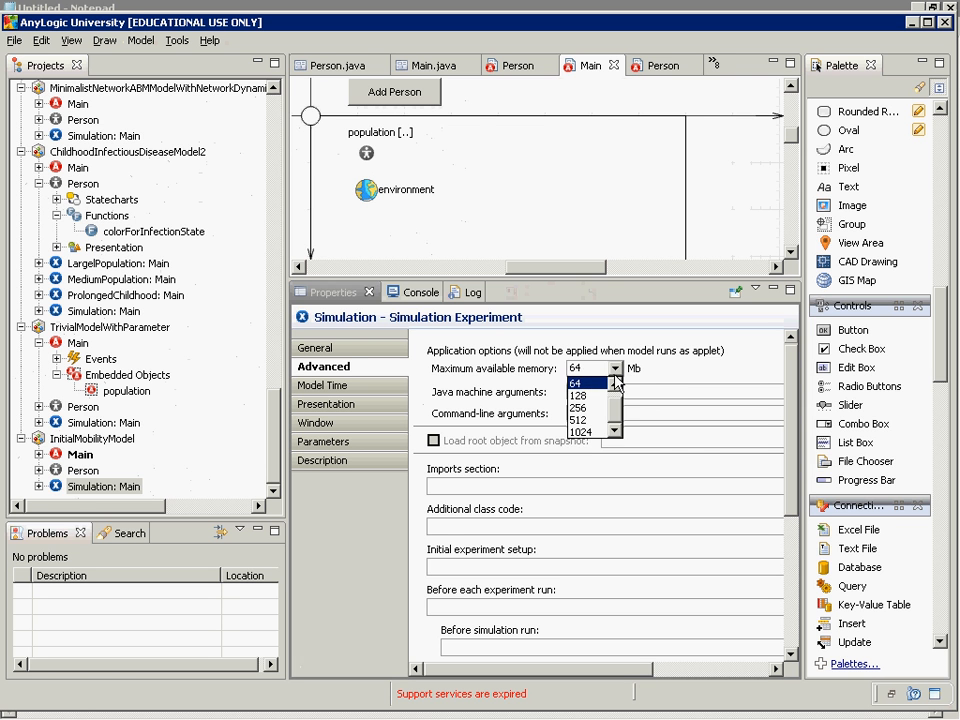
click(614, 373)
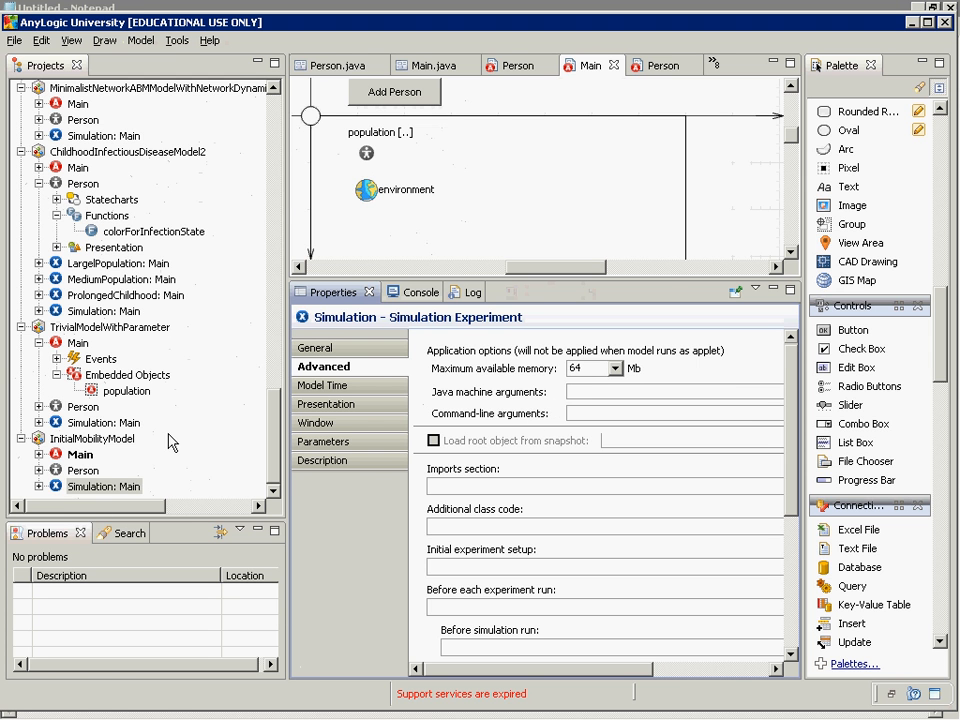
- Open InitialMobilityModel's Person class and enlarge its diagram area
click(76, 470)
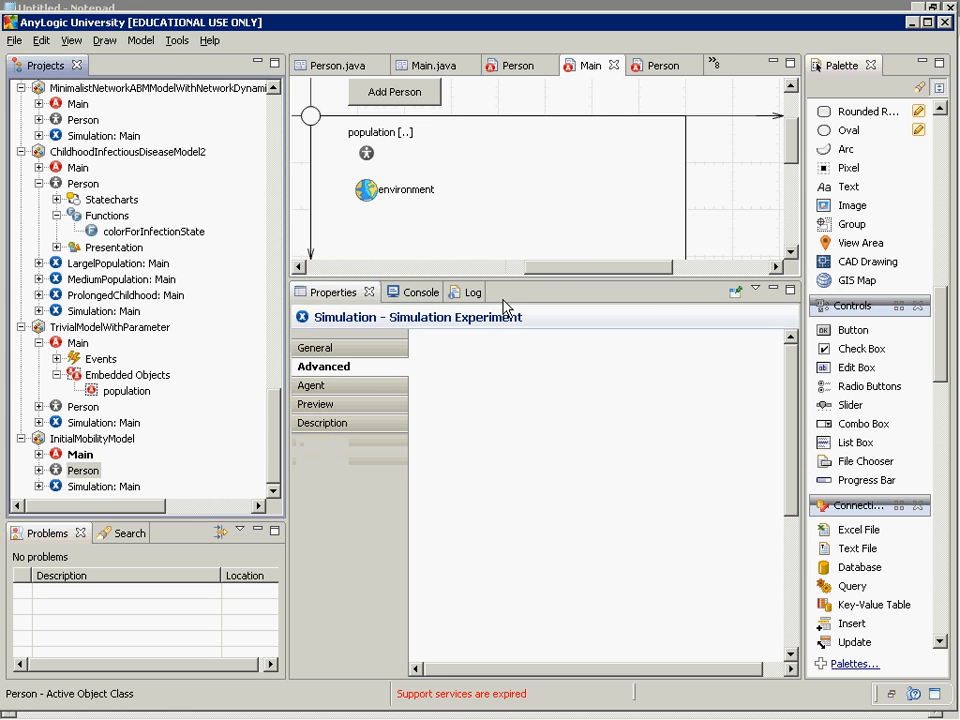
drag(590, 287, 574, 496)
drag(796, 337, 797, 390)
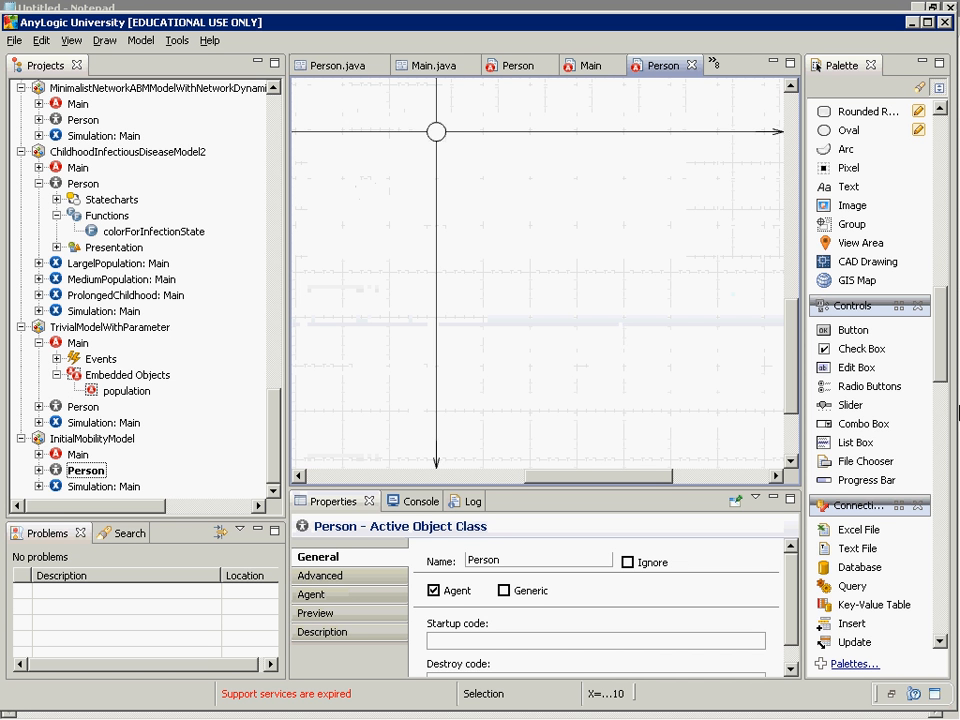
- Place a statechart entry point in Person's diagram, below and beside the origin, and name it mobilityStatechart
drag(943, 349, 955, 236)
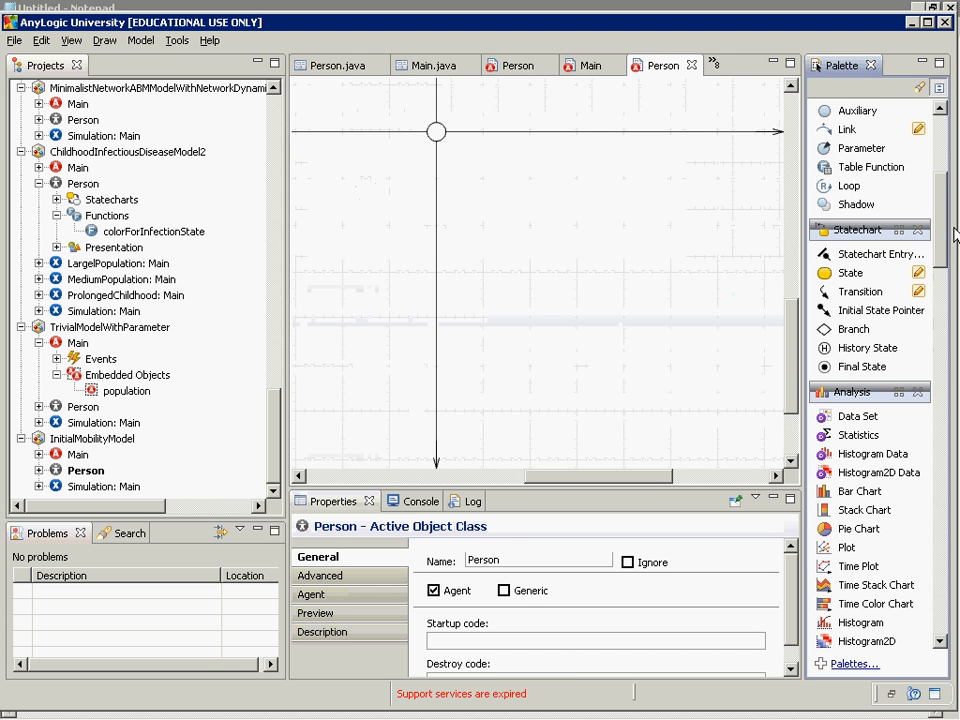
click(850, 254)
click(710, 236)
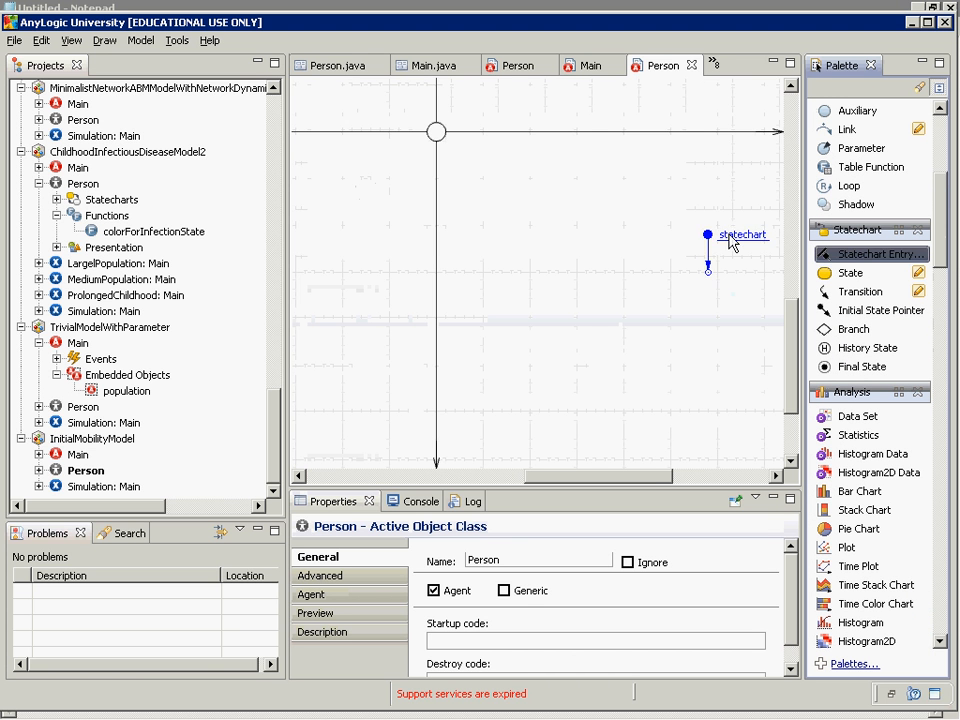
drag(842, 251, 584, 210)
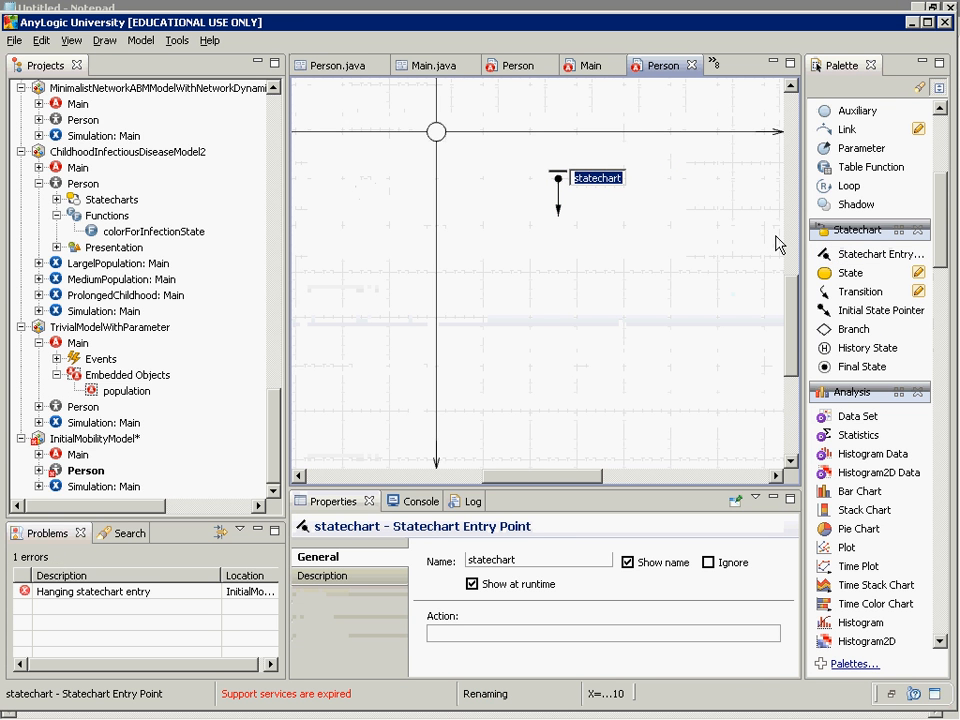
text(mobilityStatechart)
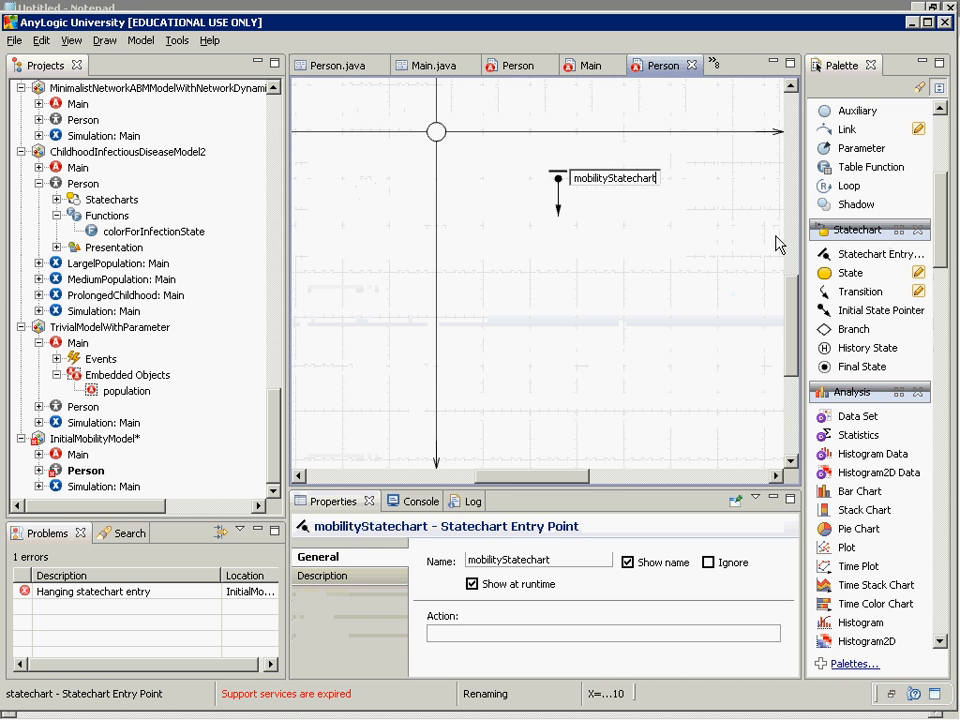
key(Return)
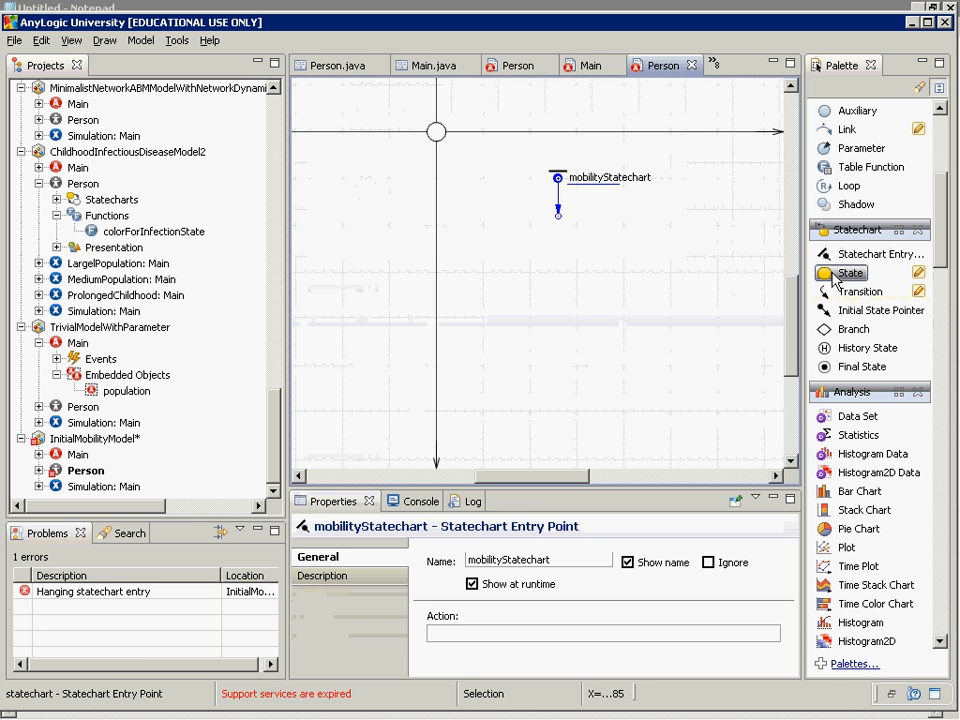
- Add a state at the end of the mobilityStatechart entry arrow and name it atRest
drag(833, 275, 515, 226)
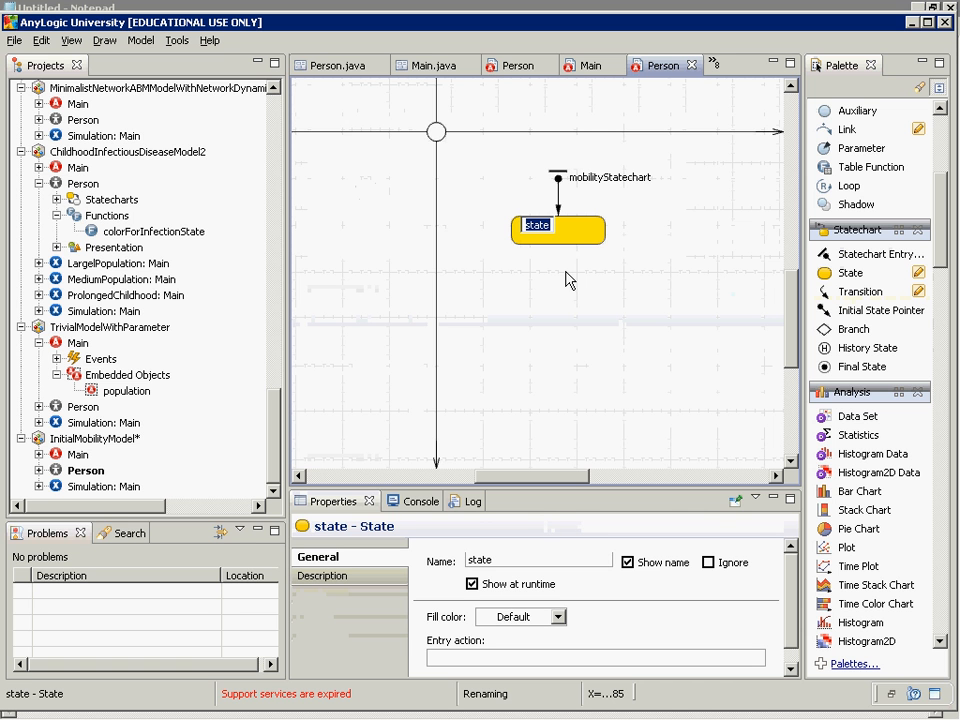
text(atRest)
key(Return)
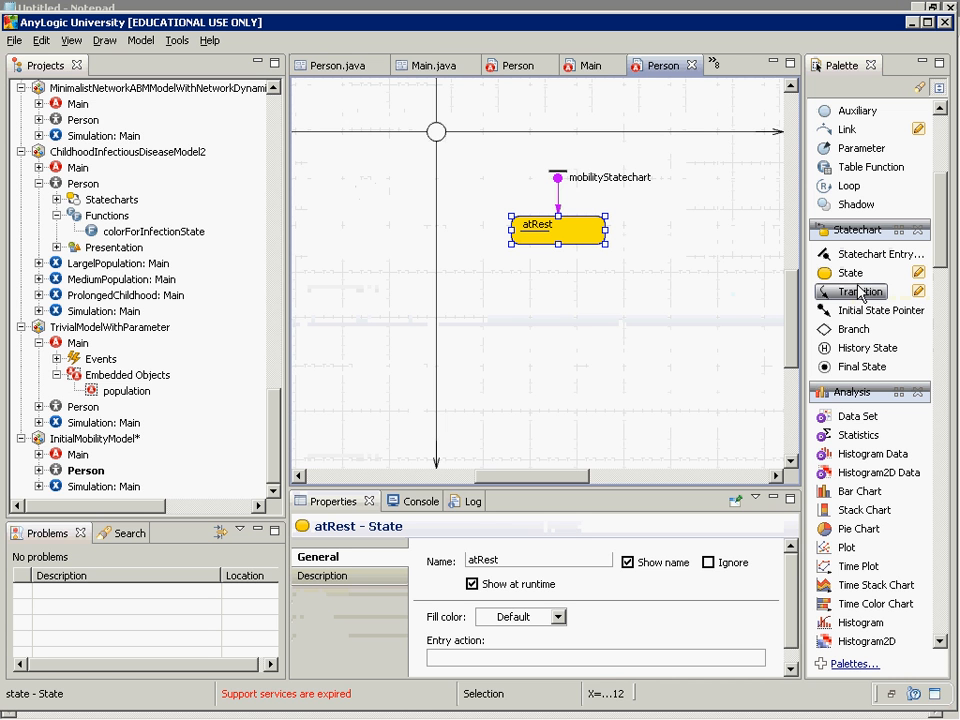
- Add a state below atRest in Person's diagram and name it inMotion
drag(849, 278, 558, 296)
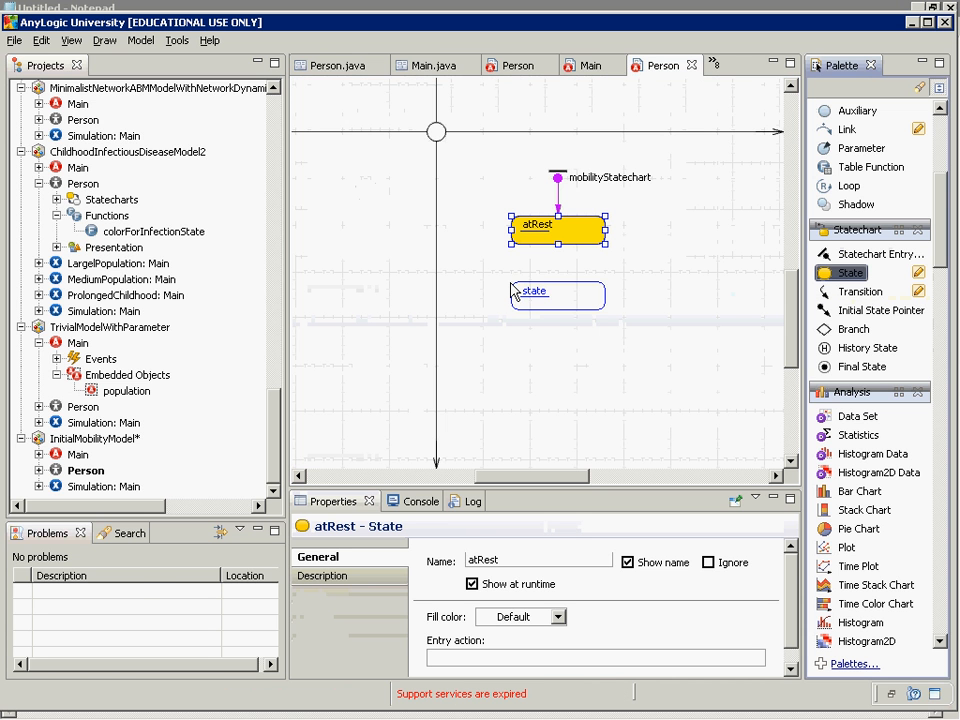
text(inMotion)
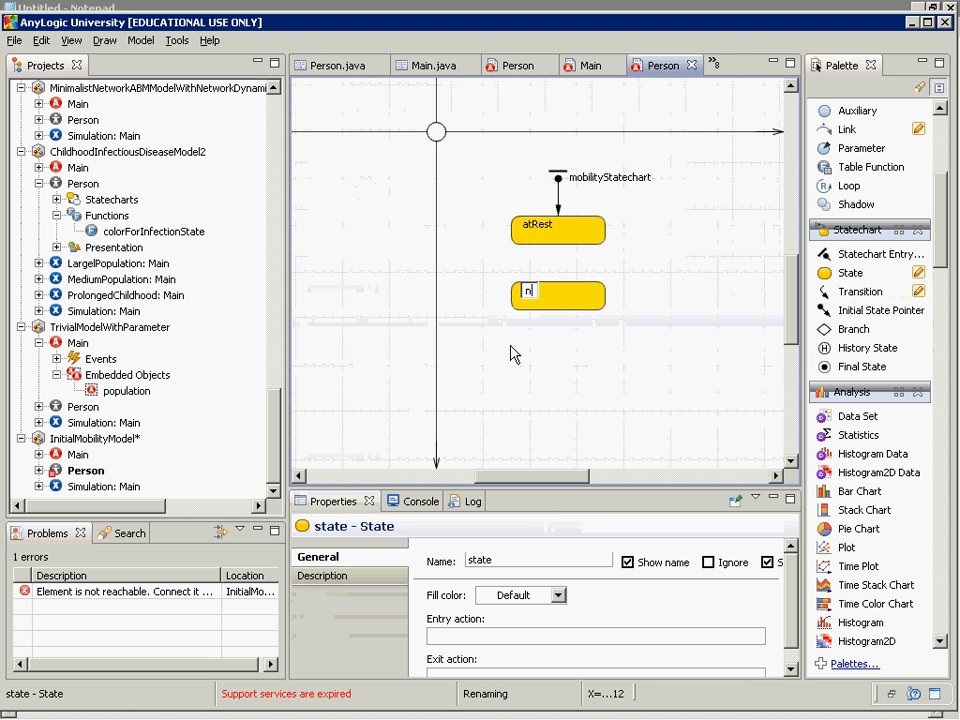
key(Return)
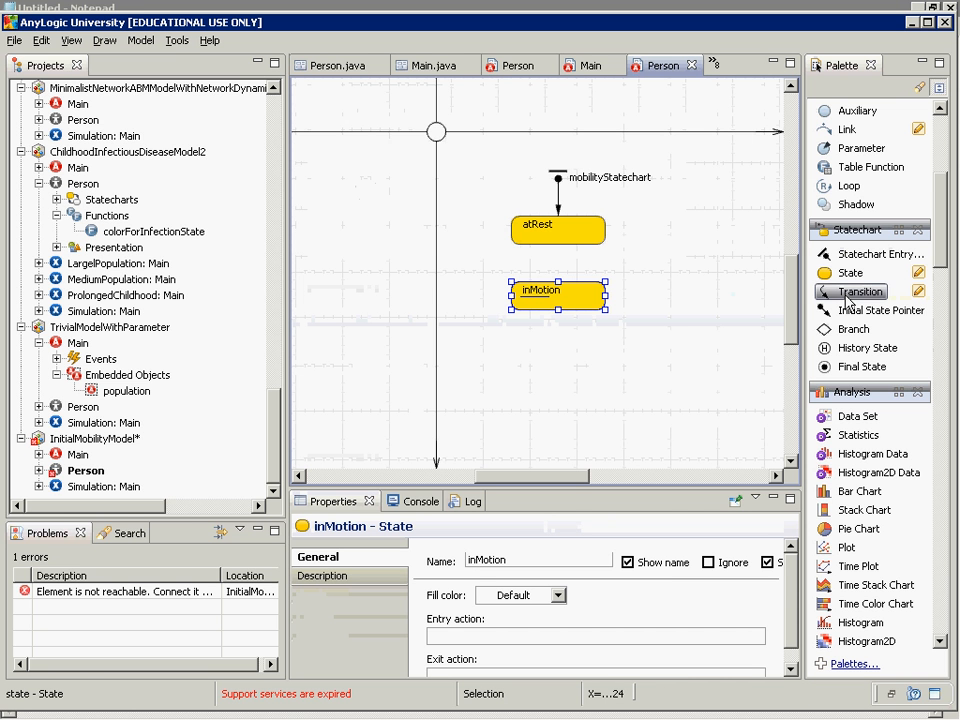
- Add a transition from atRest to inMotion and set it to be triggered by a Message
drag(840, 292, 583, 247)
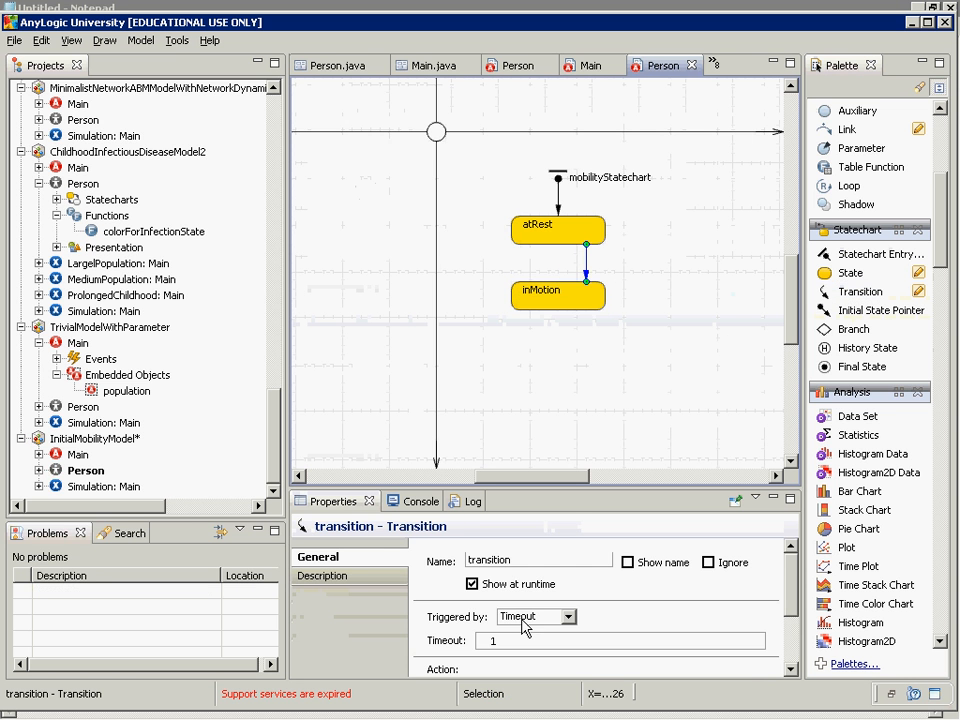
click(524, 626)
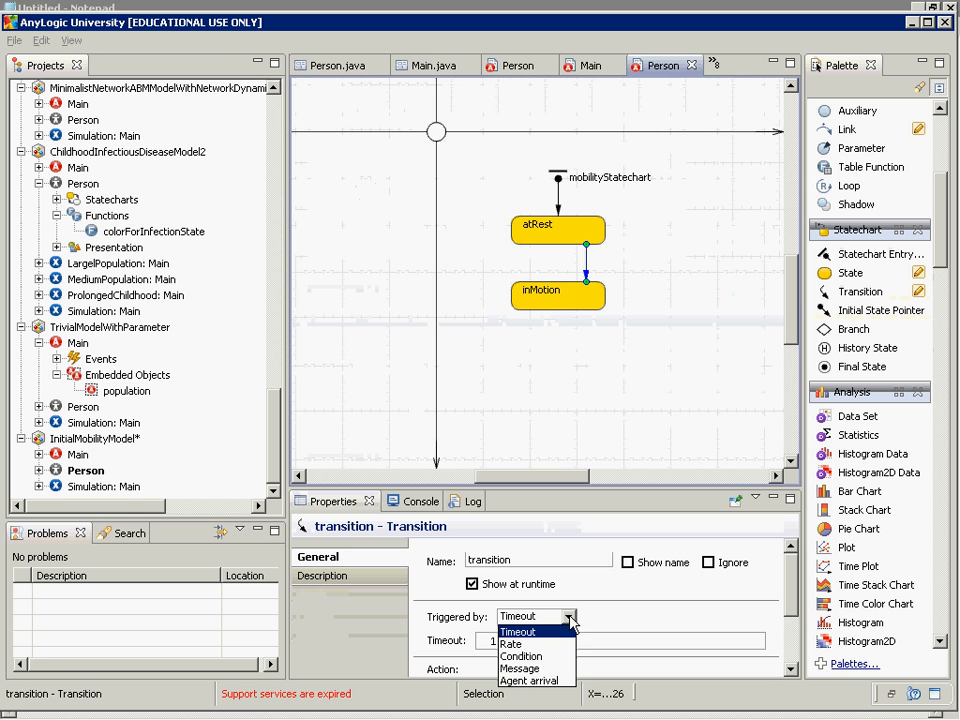
click(532, 670)
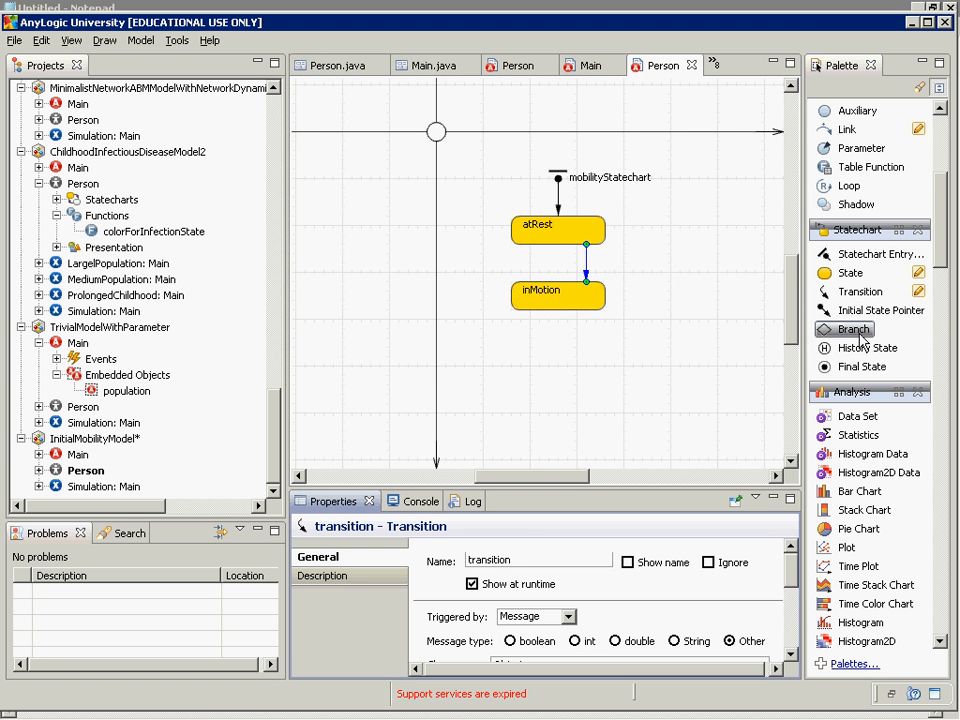
- Draw a straight return transition from inMotion up to atRest and set it to be triggered by Agent arrival
double_click(828, 293)
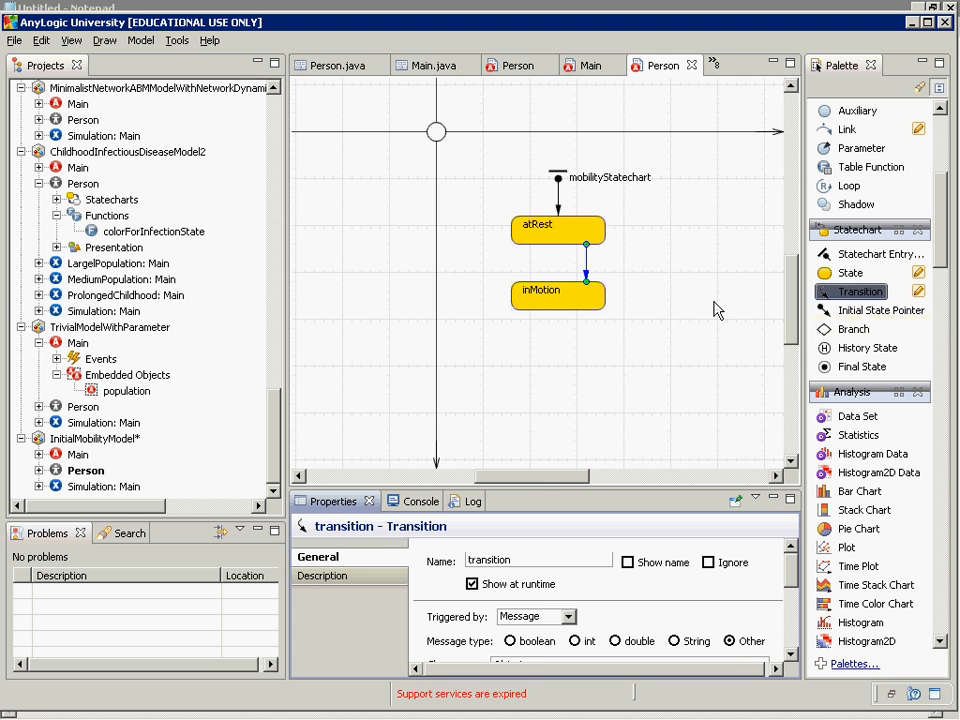
click(539, 311)
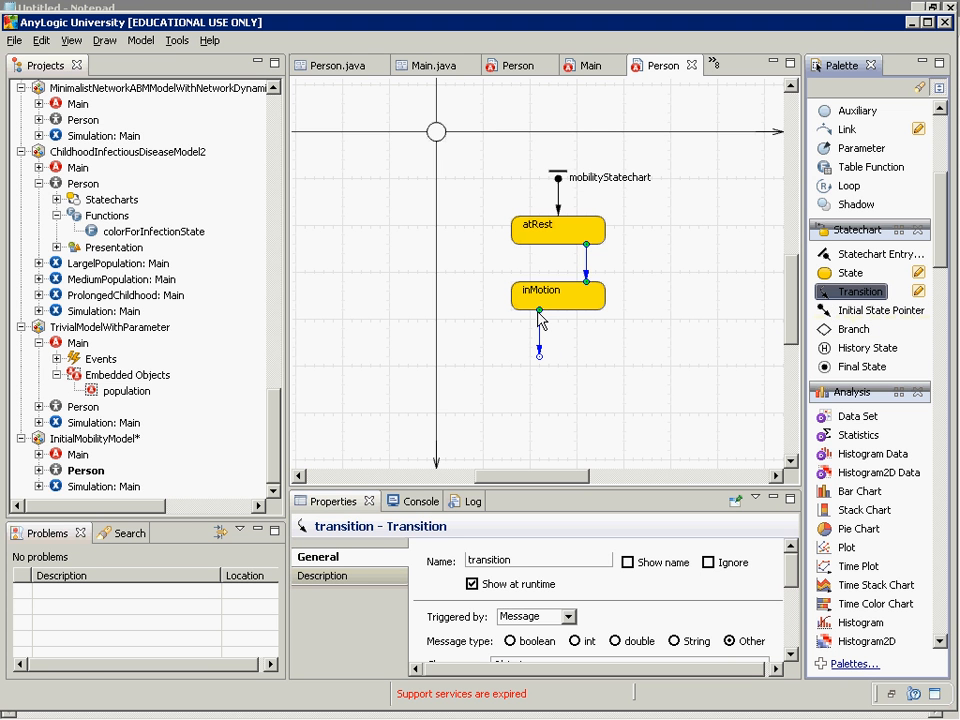
double_click(540, 357)
drag(540, 357, 530, 244)
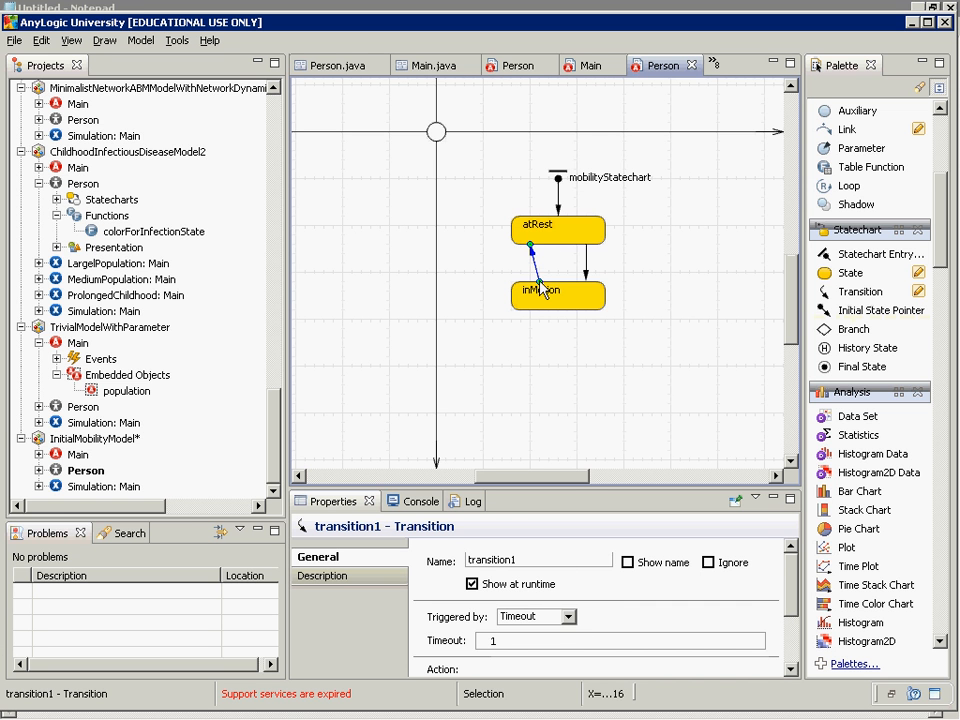
drag(540, 287, 530, 289)
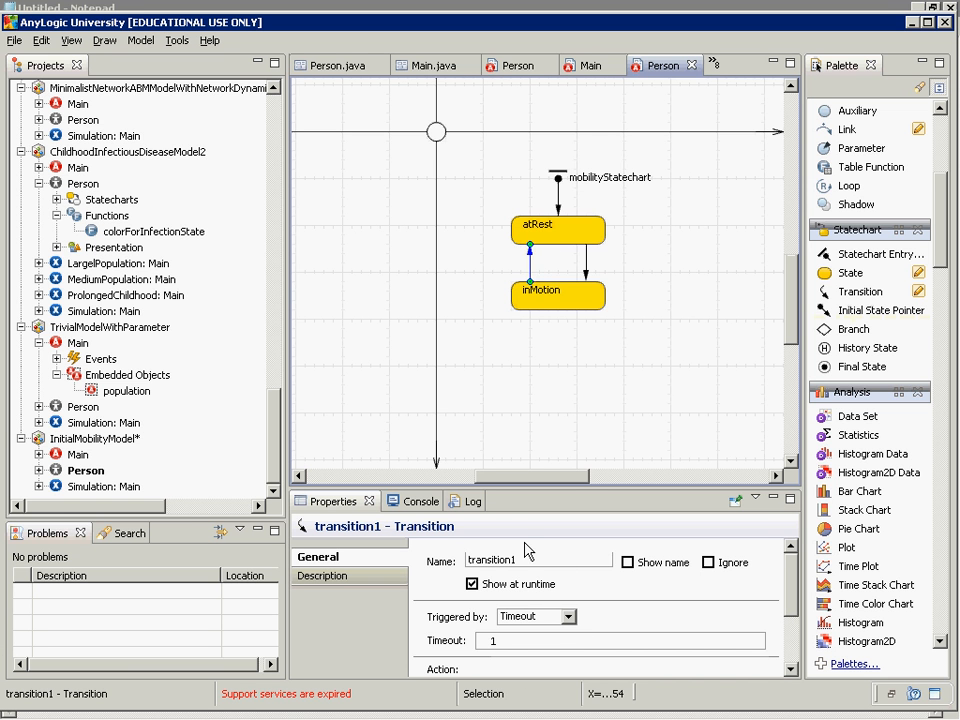
click(567, 619)
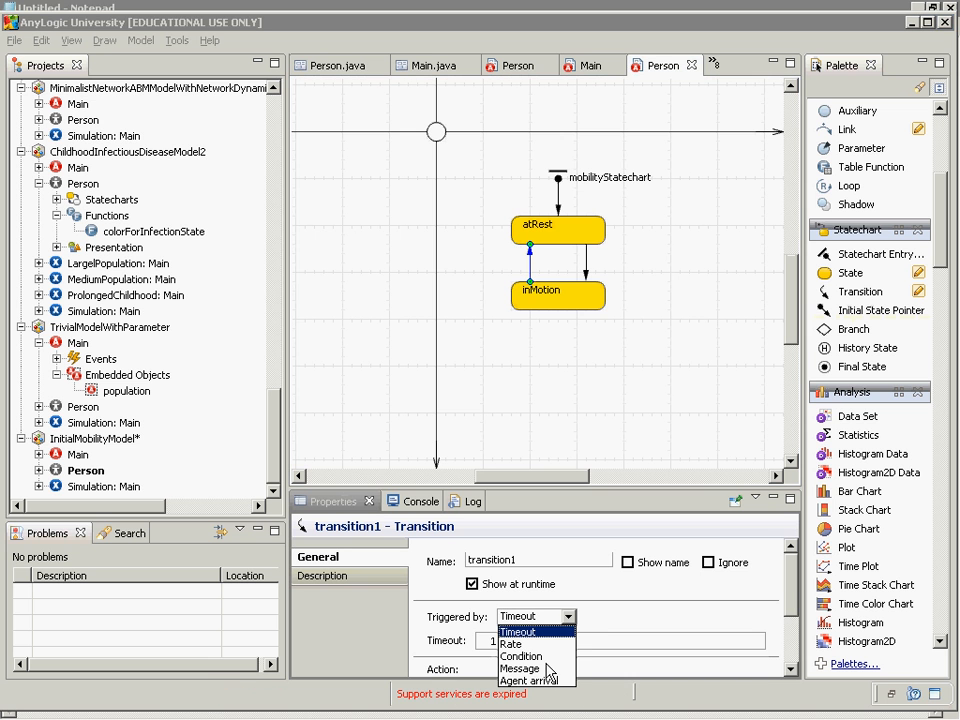
click(530, 680)
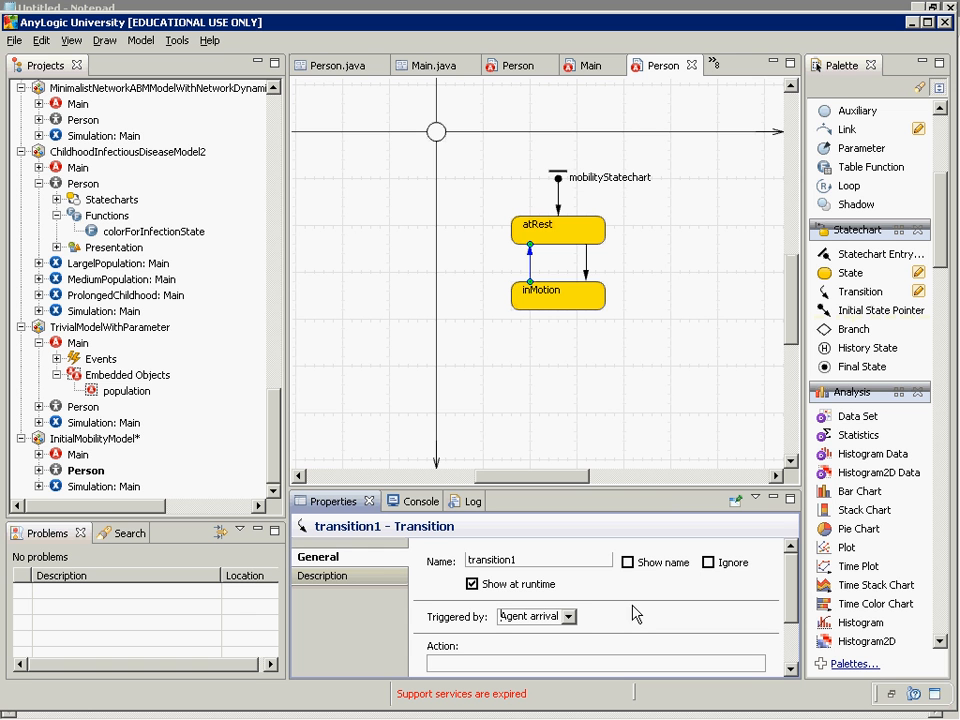
- Examine the message type and firing options of the transition from atRest to inMotion
click(586, 272)
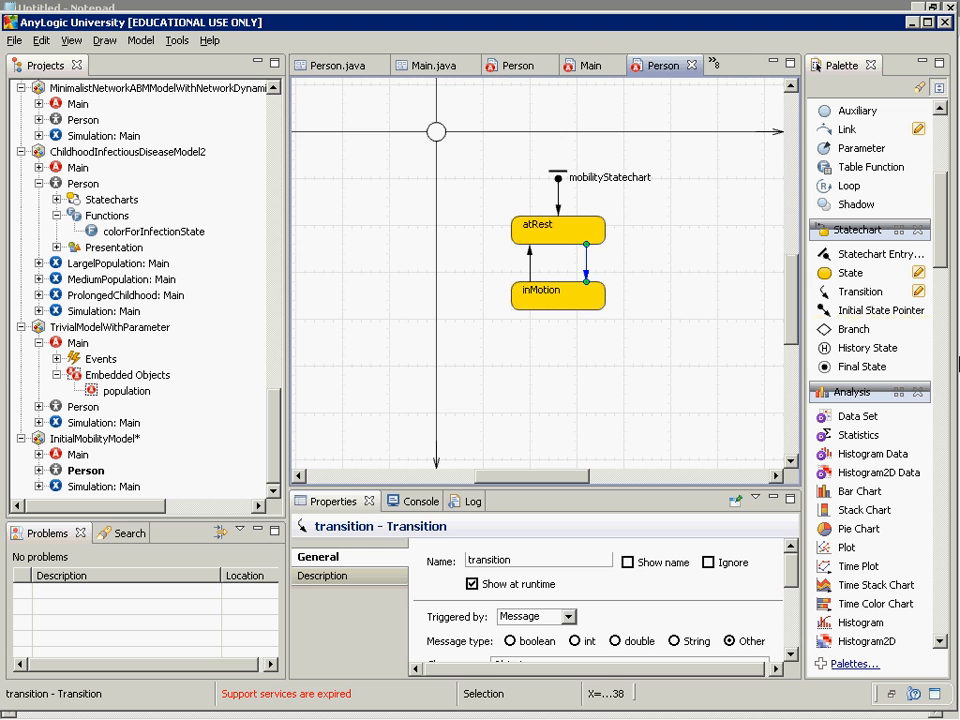
mouse_move(788, 577)
mouse_down()
mouse_move(795, 605)
mouse_move(792, 594)
mouse_up()
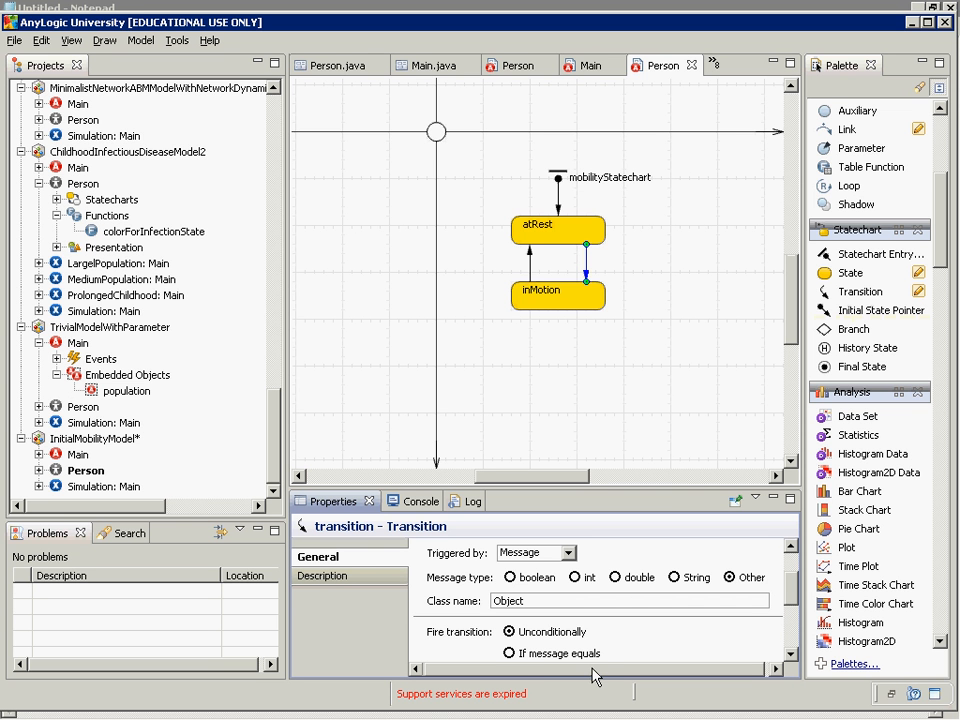
- Enter "Person nearestNeighbor = this.getNearestNeighbor();" as the entry action of the inMotion state and build the model
click(568, 305)
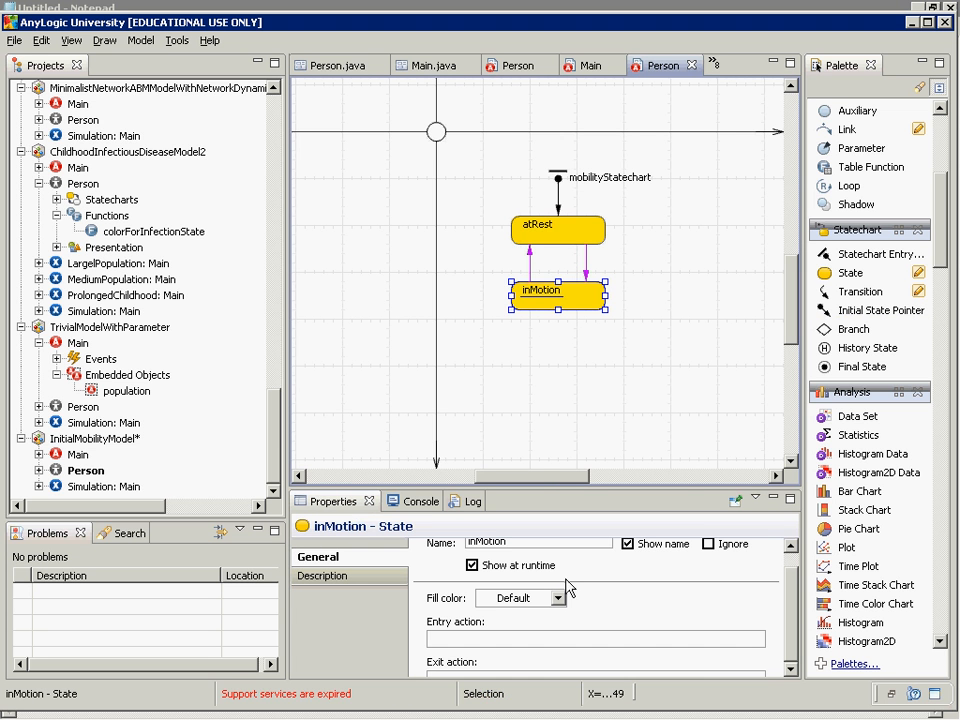
drag(531, 495, 540, 350)
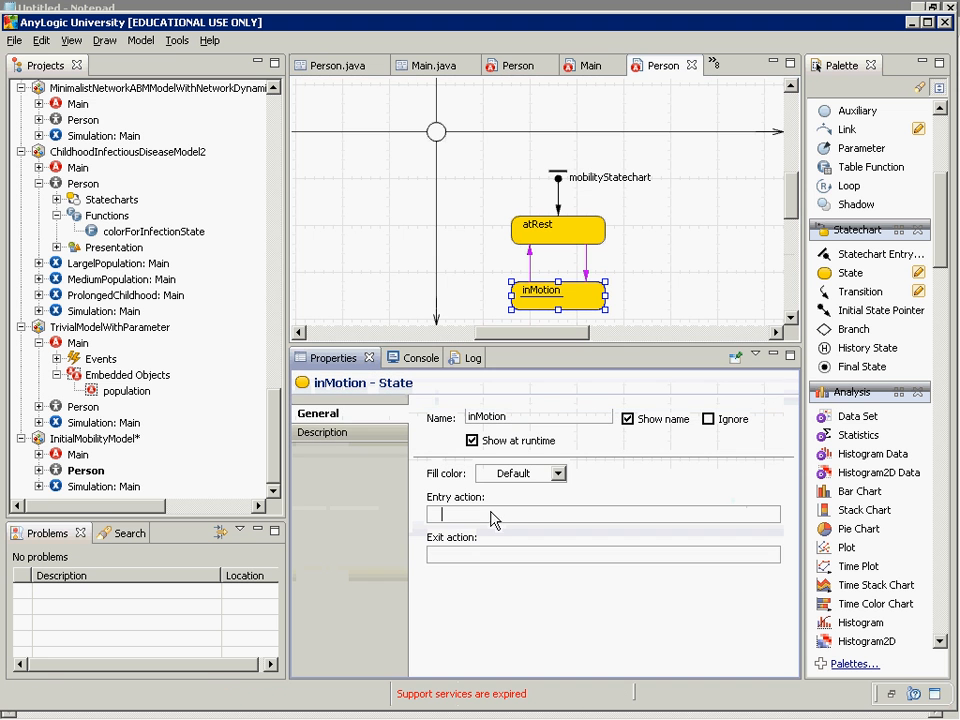
click(517, 512)
click(517, 513)
key(Return)
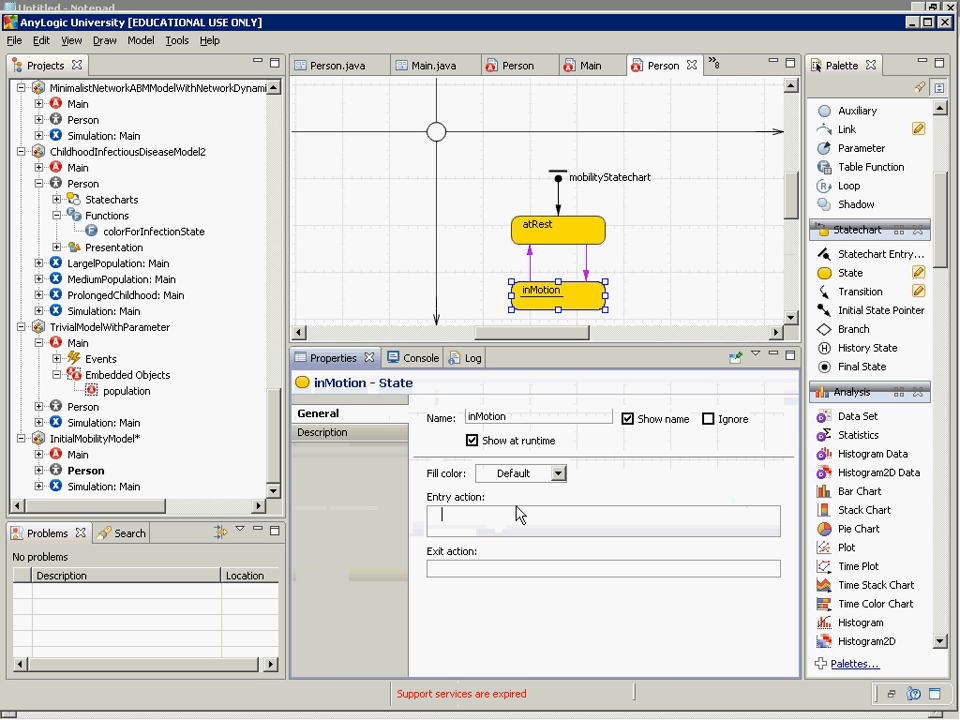
text(Person)
text(nearestNeighbor)
text(= this.getNearest)
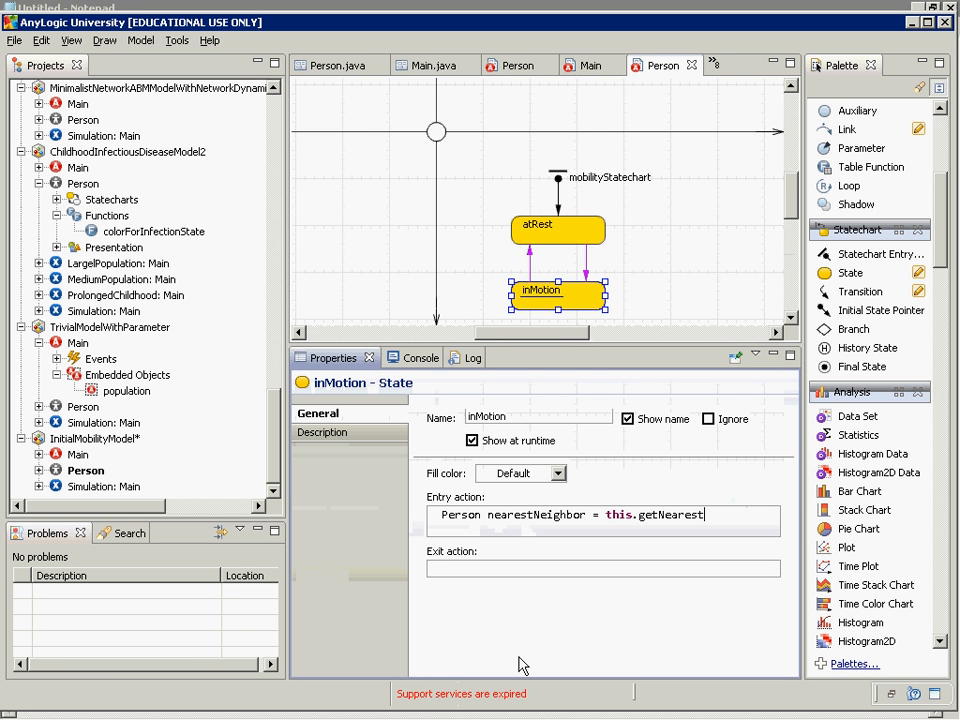
text(Neighbor();)
click(140, 40)
click(130, 62)
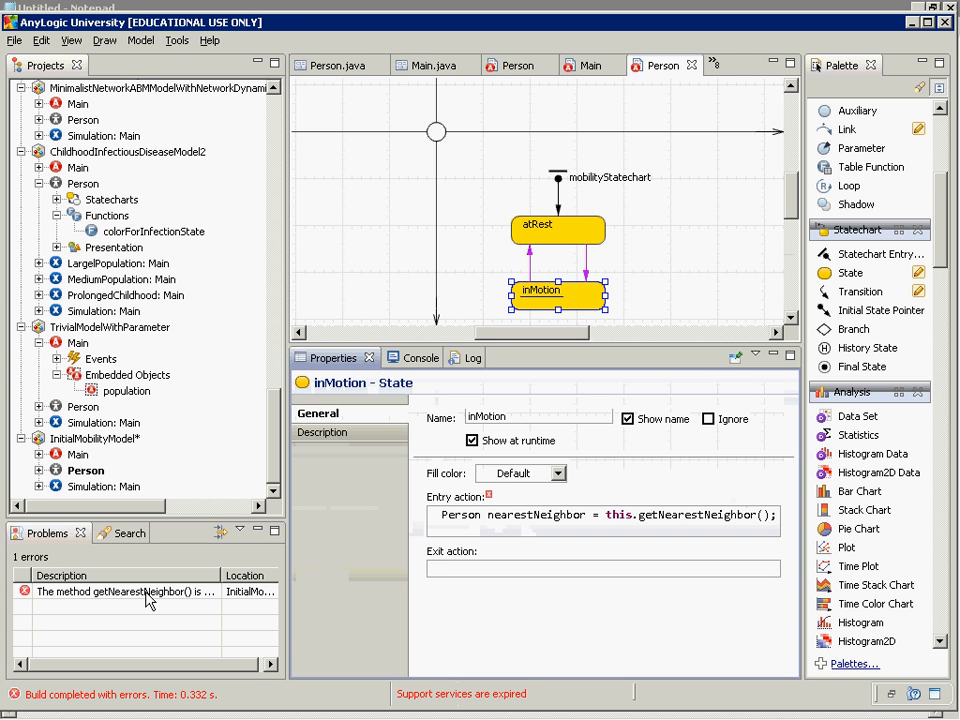
- Change the method called in inMotion's entry action to getNearestAgent and rebuild the model
key(End)
key(Left)
key(Left)
key(Left)
key(shift+Left)
key(shift+Left)
key(shift+Left)
key(shift+Left)
key(shift+Left)
key(shift+Left)
key(shift+Left)
key(shift+Left)
text(Agent)
key(Home)
click(140, 40)
click(119, 66)
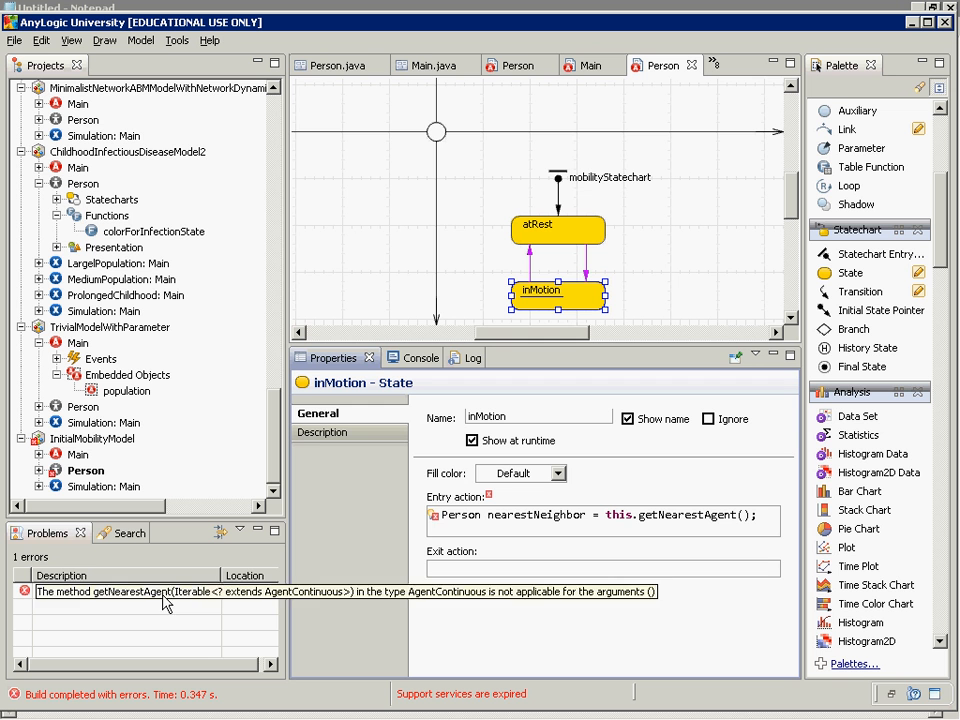
- Pass this.get_Main().population as the argument of getNearestAgent in inMotion's entry action
key(Left)
key(Left)
key(Left)
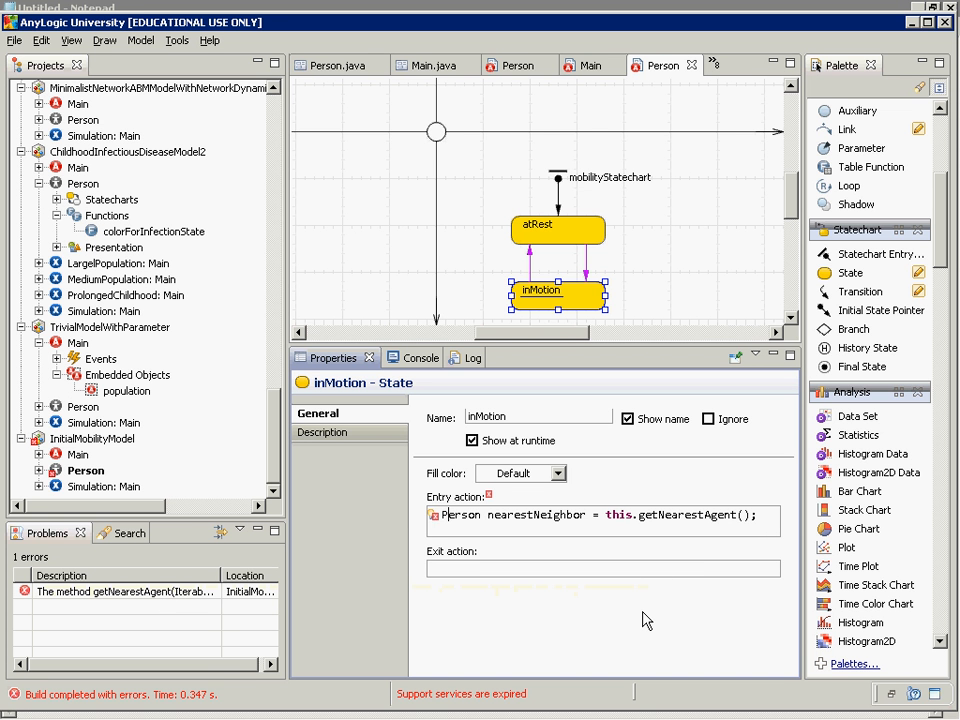
key(End)
key(Left)
key(Left)
text(this.g)
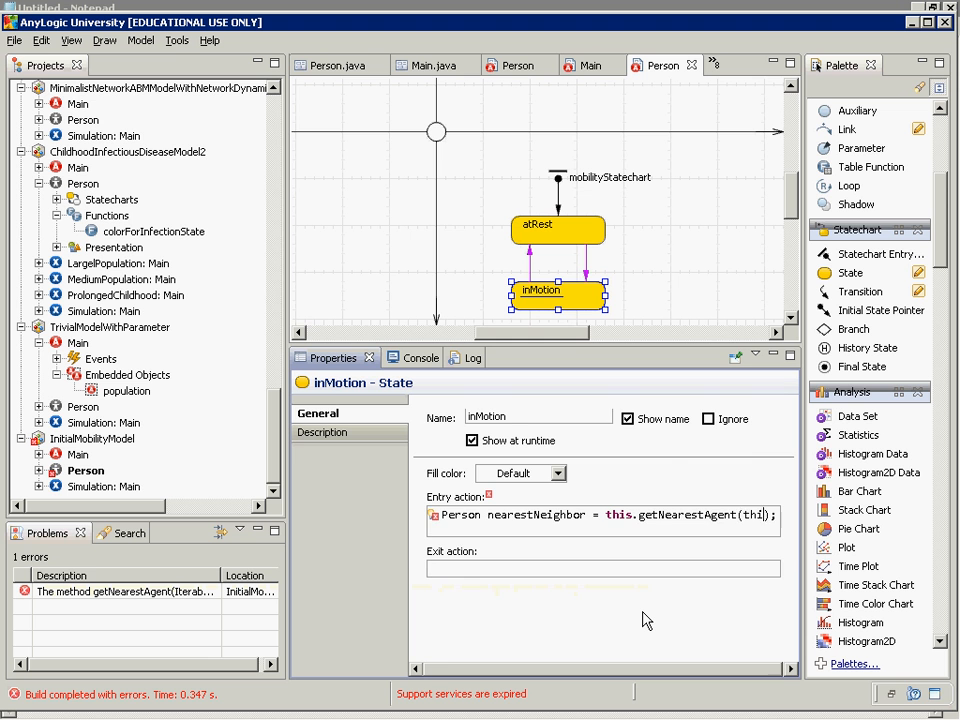
text(et_Main())
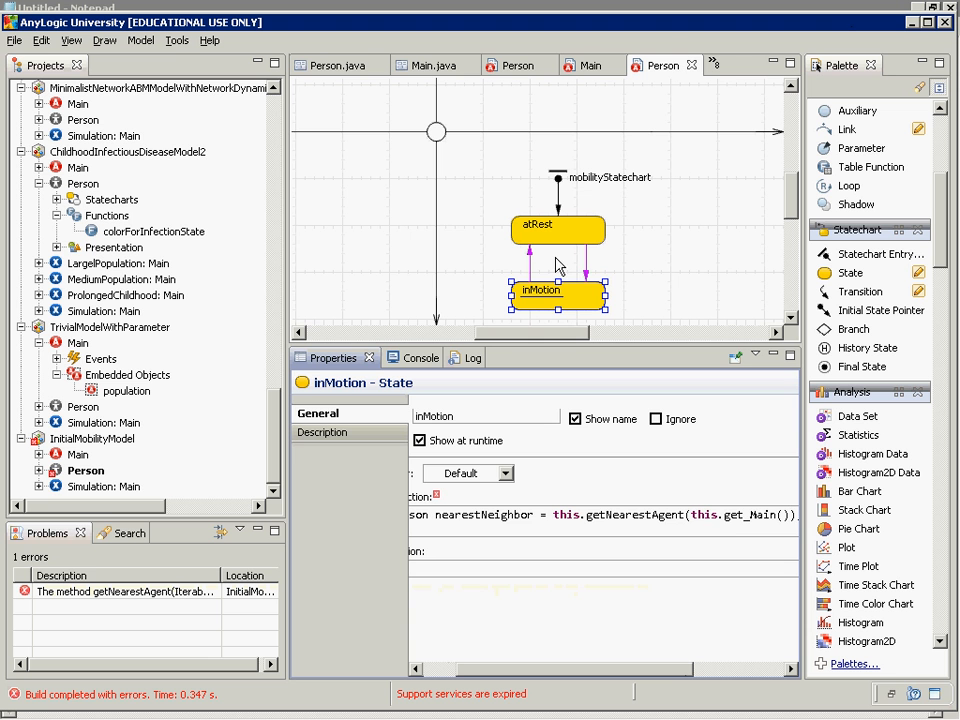
text(.)
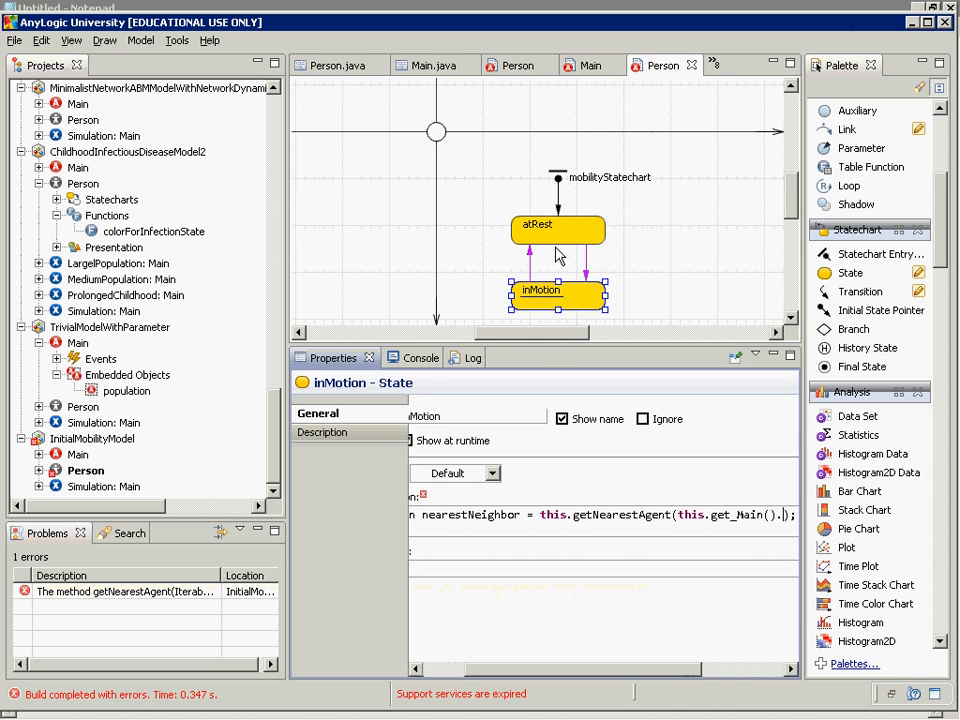
text(population)
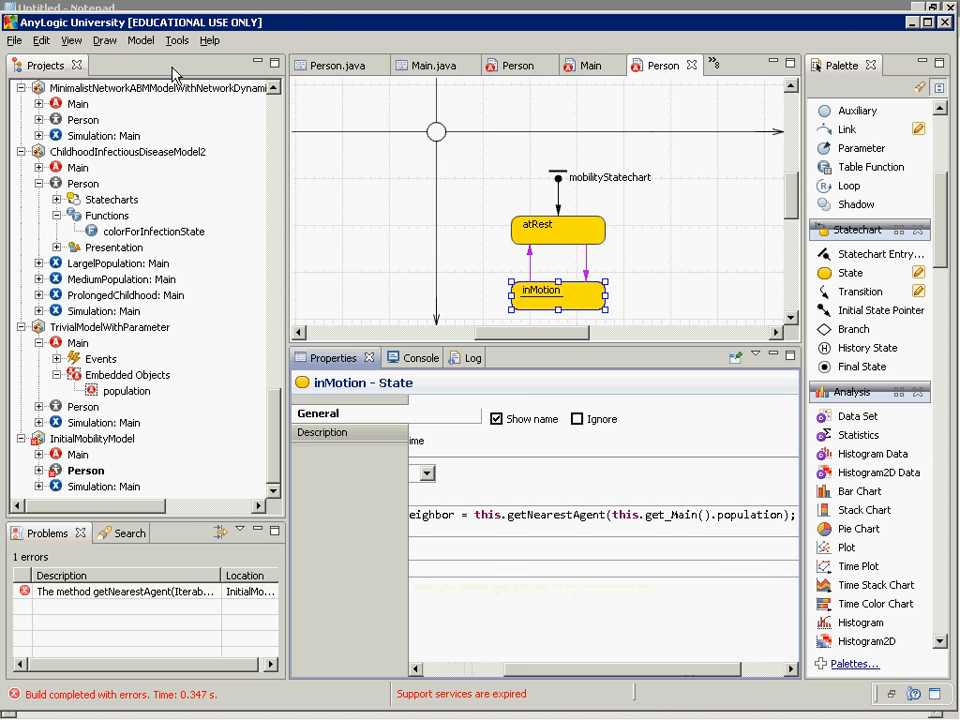
- Copy the whole entry action of inMotion and switch to Notepad, replacing its text with the copied statement
key(ctrl+a)
key(alt+Tab)
key(ctrl+a)
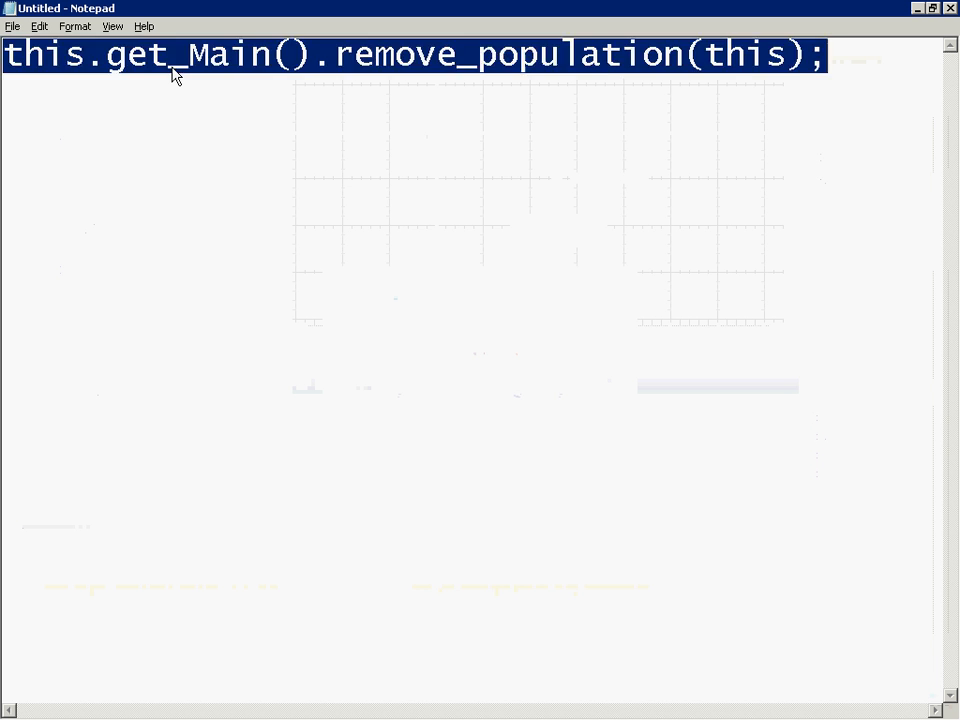
key(ctrl+v)
- Break the pasted statement after the equals sign so the getNearestAgent call starts on a second line
key(Home)
key(ctrl+Right)
key(ctrl+Right)
key(ctrl+Right)
key(ctrl+Right)
key(ctrl+Right)
key(ctrl+Right)
key(ctrl+Left)
key(ctrl+Left)
key(ctrl+Left)
key(ctrl+Left)
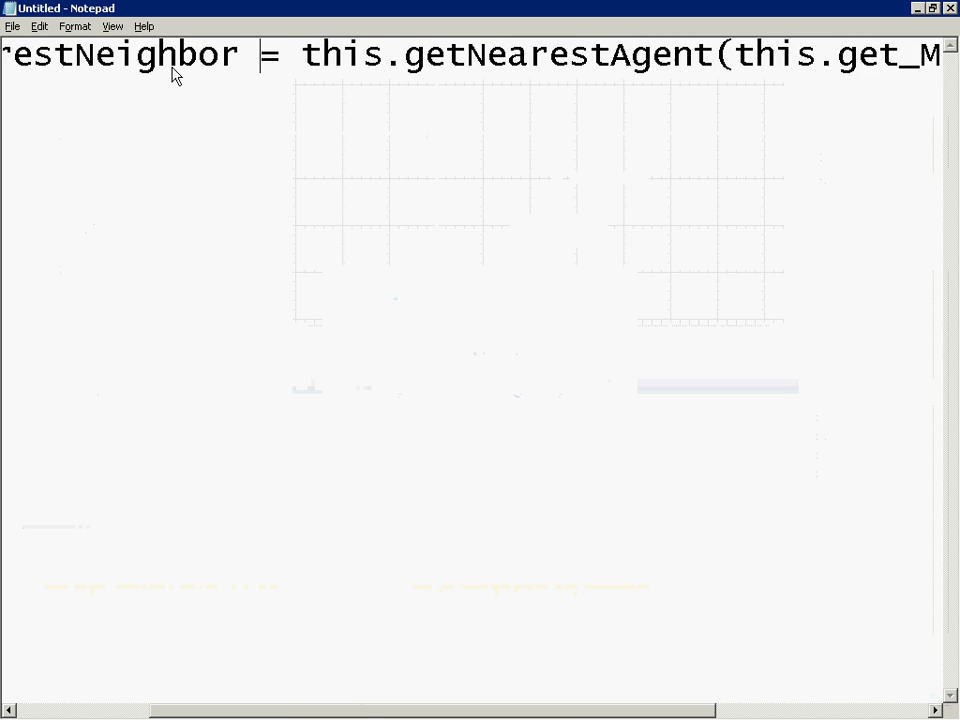
key(ctrl+Right)
key(Return)
- Highlight the nearestNeighbor variable name in the first line of the note to review it
key(Up)
key(shift+End)
key(shift+Right)
key(shift+Right)
key(shift+Right)
key(shift+Right)
key(shift+Right)
key(shift+Right)
key(shift+Right)
key(shift+Right)
key(Up)
key(Left)
key(ctrl+shift+Right)
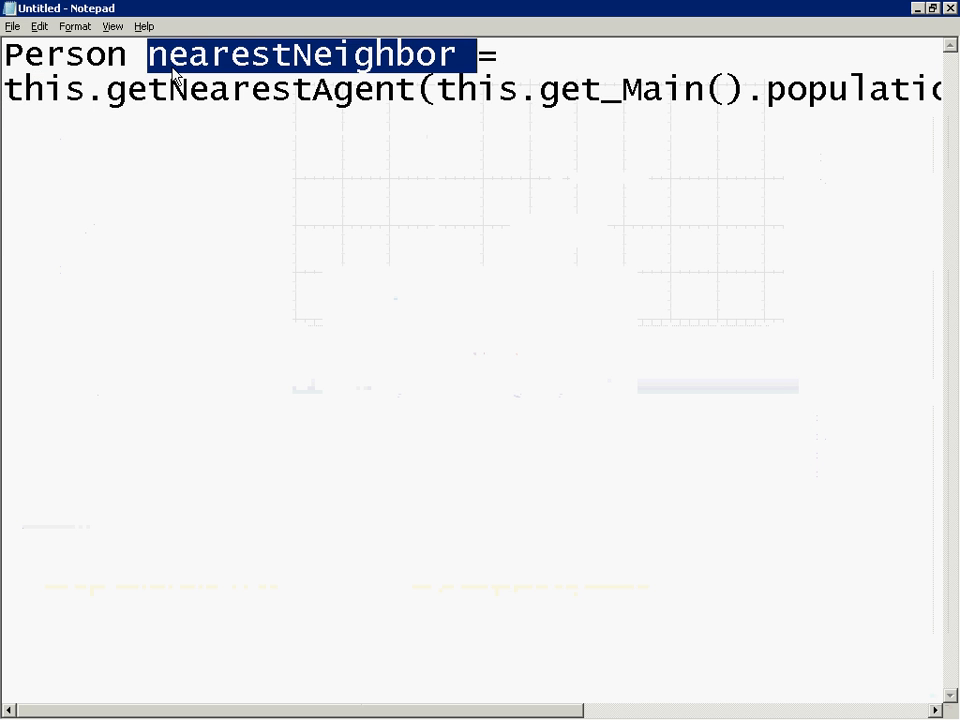
- Highlight the this.getNearestAgent method call in the second line of the note to review it
key(ctrl+Right)
key(ctrl+Right)
key(ctrl+Right)
key(ctrl+Right)
key(ctrl+Right)
key(ctrl+Left)
key(ctrl+Right)
key(Home)
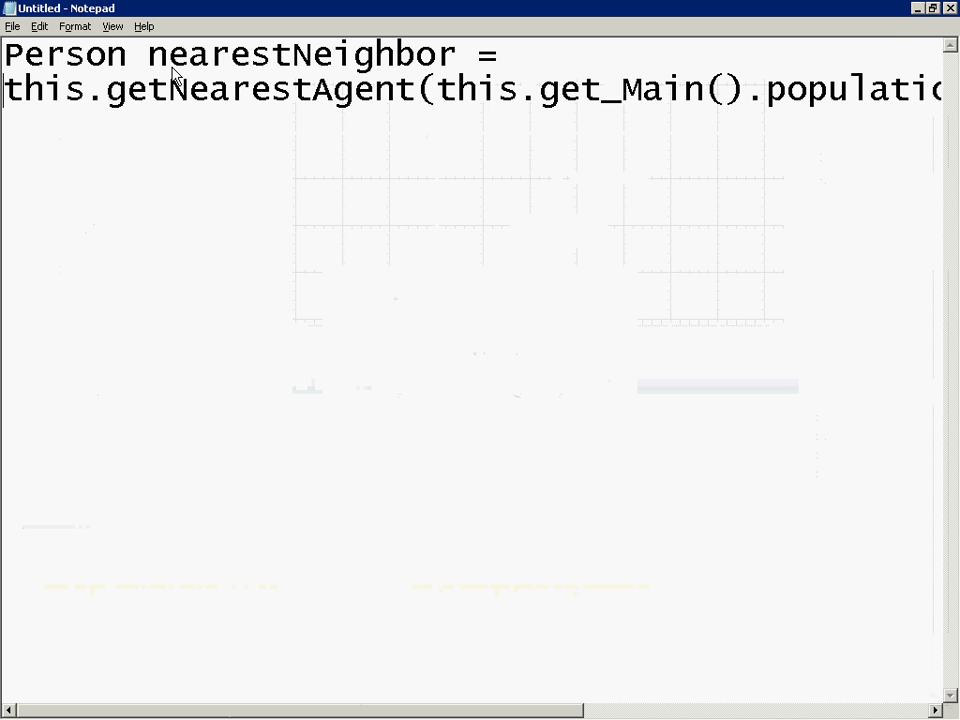
key(Right)
key(Right)
key(Right)
key(Right)
key(Right)
key(Right)
key(Right)
key(Right)
key(Right)
key(Right)
key(Right)
key(Right)
key(Right)
key(Right)
key(Right)
key(Right)
key(Right)
key(Right)
key(Right)
key(Right)
key(shift+Right)
key(shift+Home)
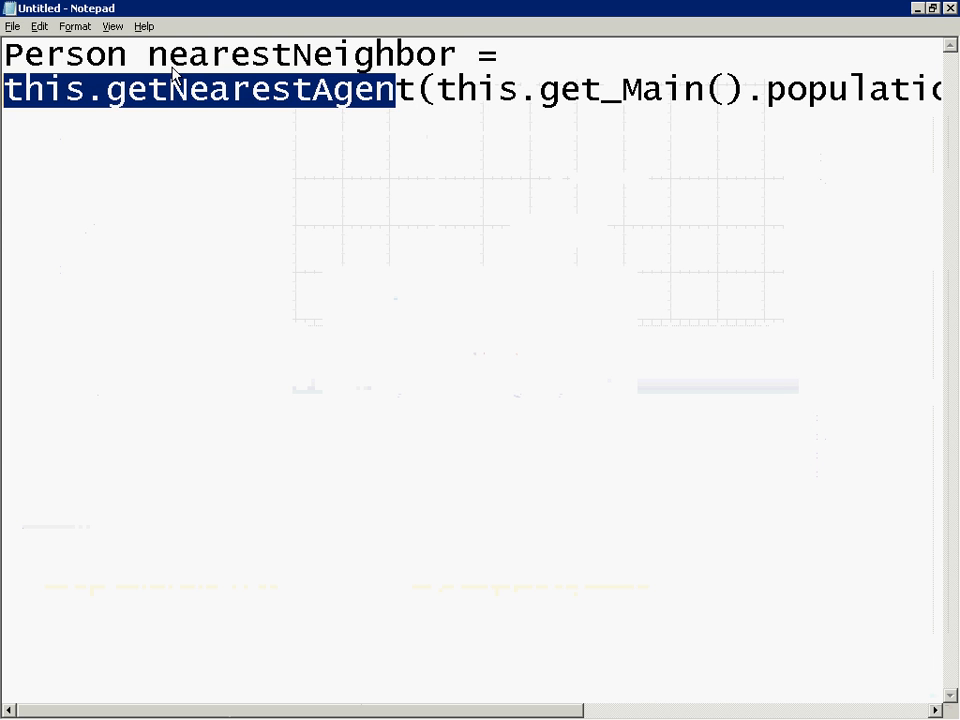
key(ctrl+shift+Right)
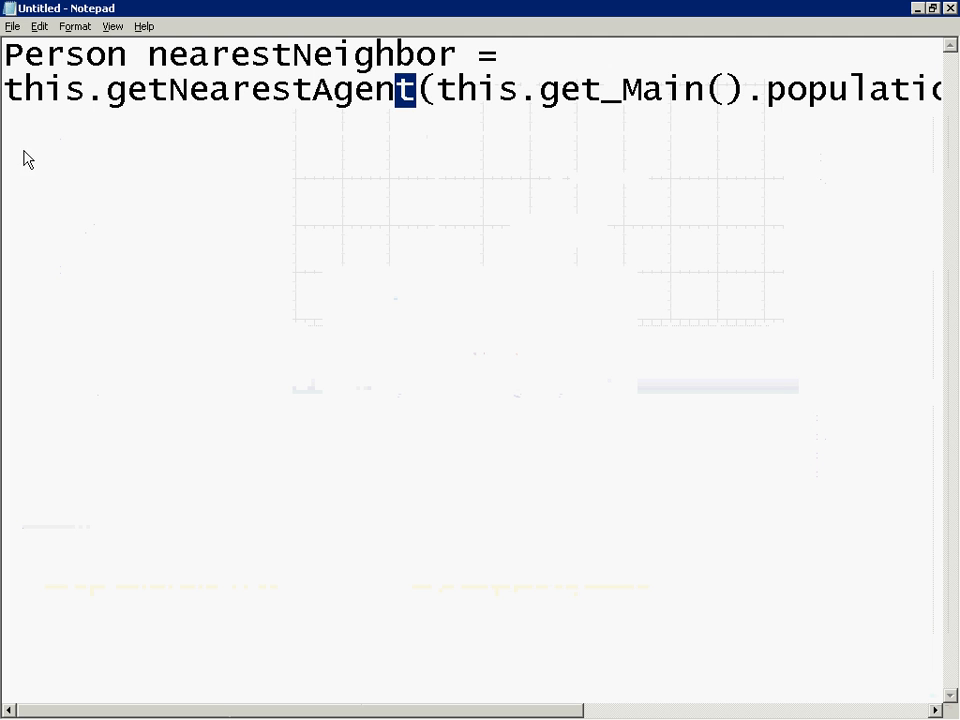
- Highlight the argument this.get_Main().population inside the getNearestAgent parentheses to review it
key(Right)
key(Right)
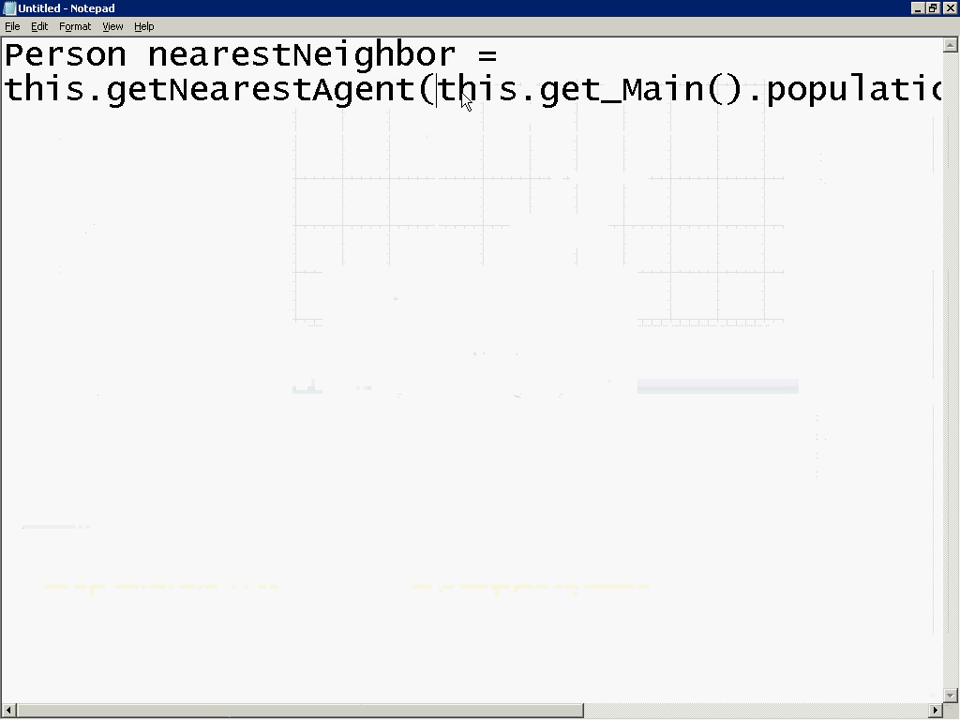
key(shift+Right)
key(shift+Right)
key(shift+Right)
key(shift+Right)
key(shift+Right)
key(shift+Right)
key(shift+Right)
key(shift+Right)
key(shift+Right)
key(shift+Right)
key(shift+Right)
key(shift+Right)
key(shift+Right)
key(shift+Right)
key(shift+Right)
key(shift+Right)
key(shift+Right)
key(shift+Right)
key(shift+Right)
key(shift+Right)
key(shift+Left)
key(shift+Right)
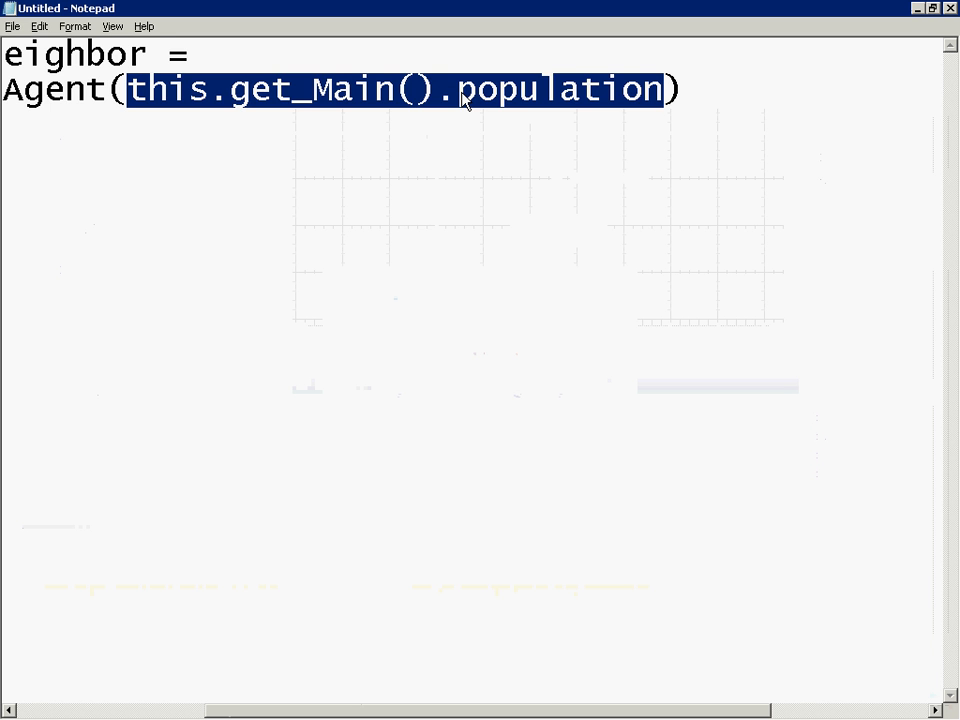
- Add an empty line at the end of the note and switch back to AnyLogic
key(End)
key(Return)
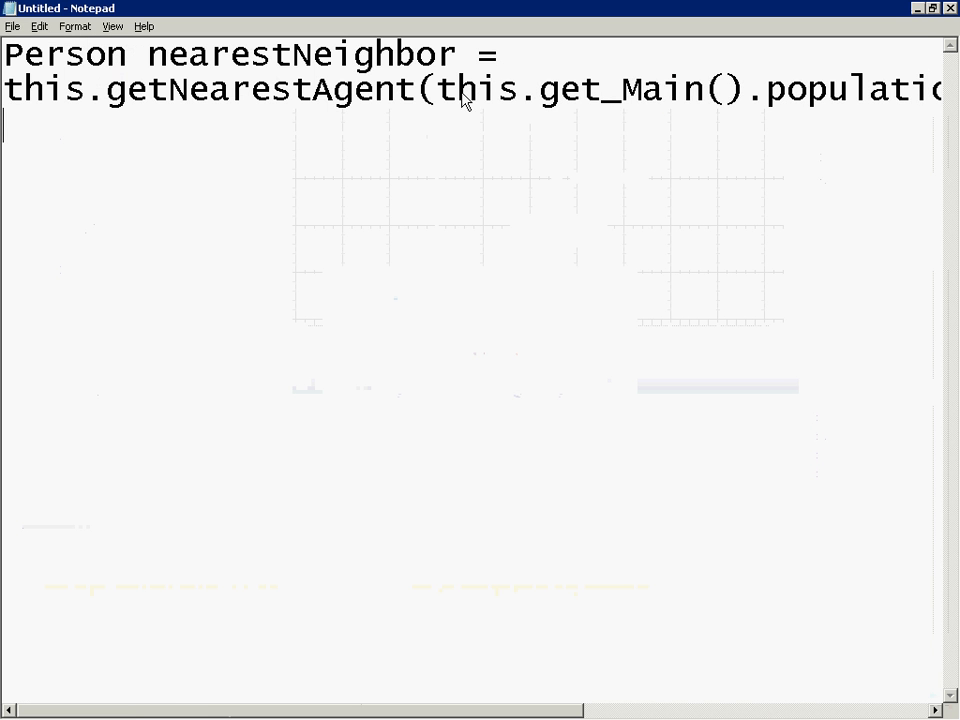
key(alt+Tab)
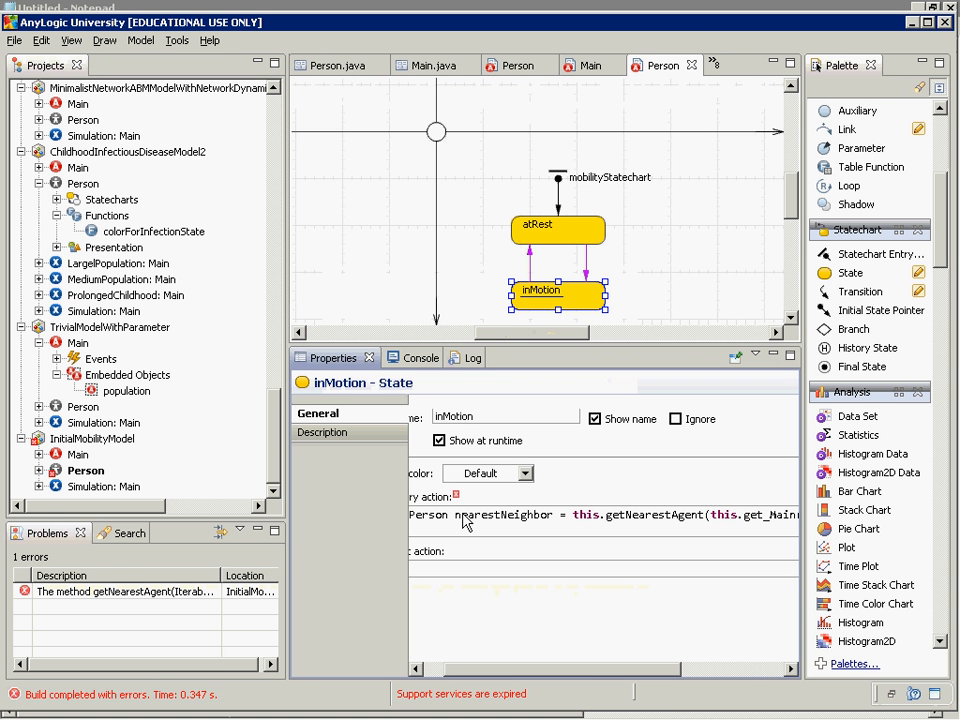
- Add a this.moveTo() call on its own line below the nearestNeighbor assignment in inMotion's entry action
click(427, 543)
key(Return)
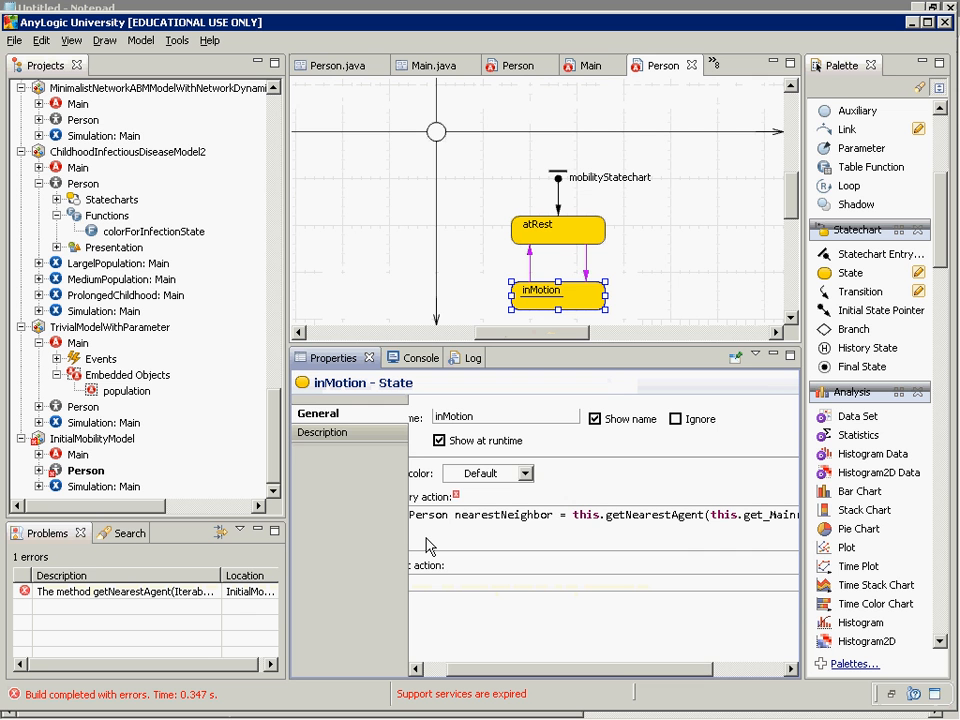
text(mov)
key(BackSpace)
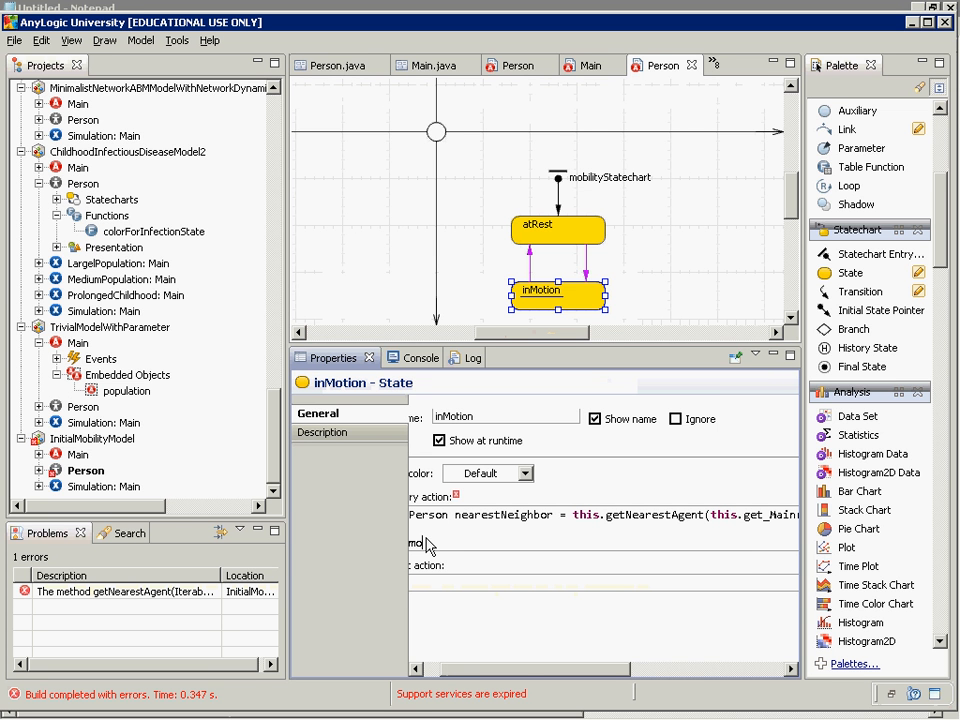
key(BackSpace)
key(BackSpace)
text(this.moveTo()
- Fill in the moveTo arguments with nearestNeighbor.getX() and nearestNeighbor.getY(), and end the statement with a semicolon
key(Up)
key(Up)
key(ctrl+Left)
key(ctrl+shift+Right)
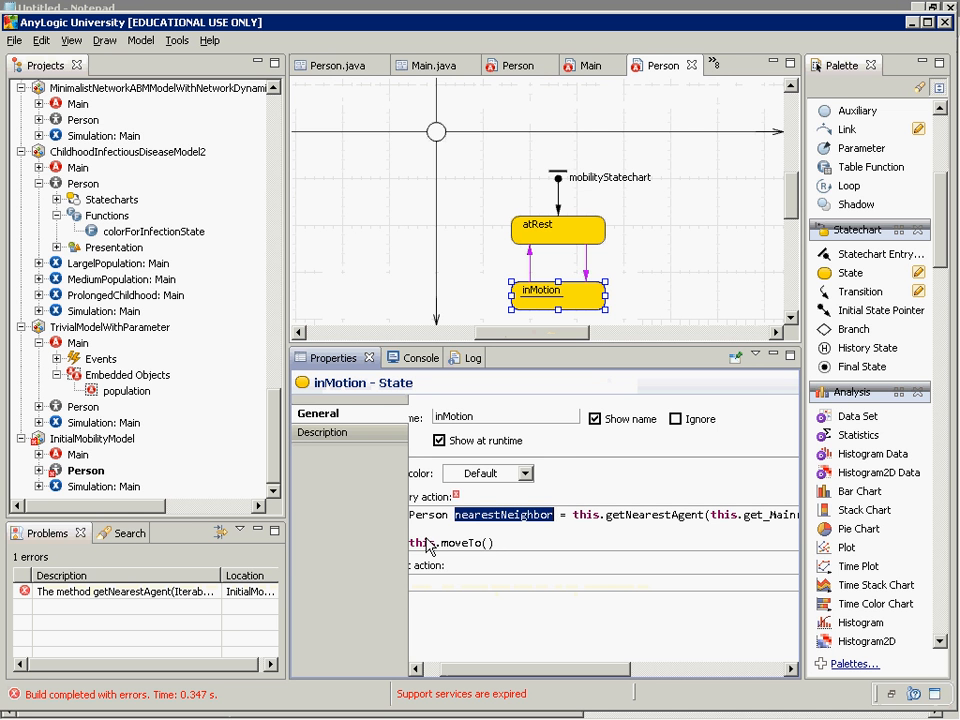
key(Down)
key(Down)
key(Left)
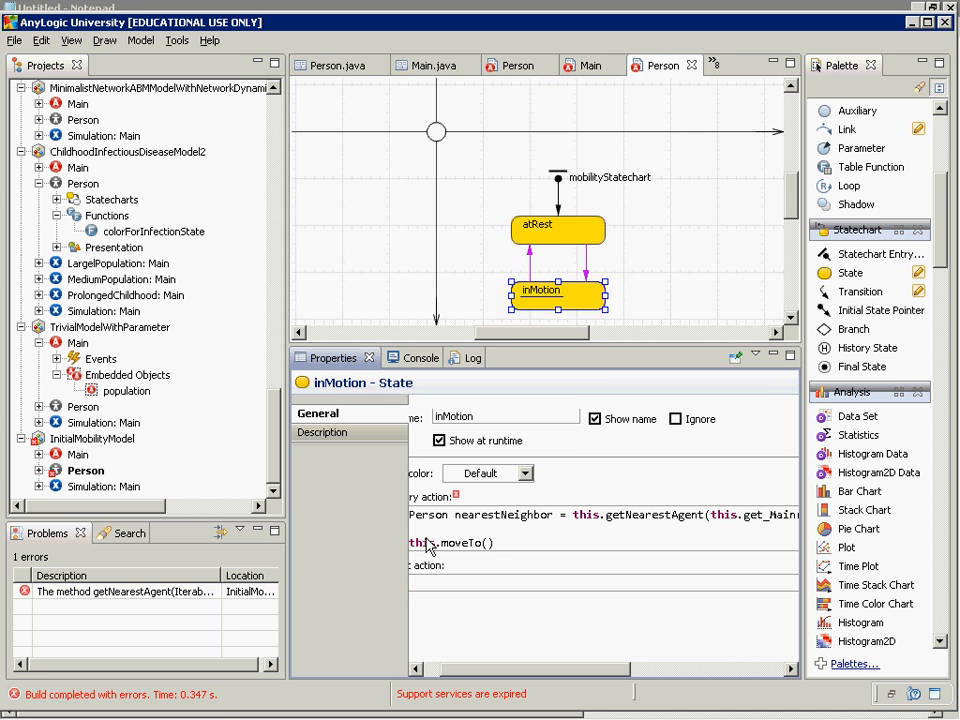
text(nearestNeighbor.getX(), nearestNeighbor.get()
key(BackSpace)
text(Y())
key(End)
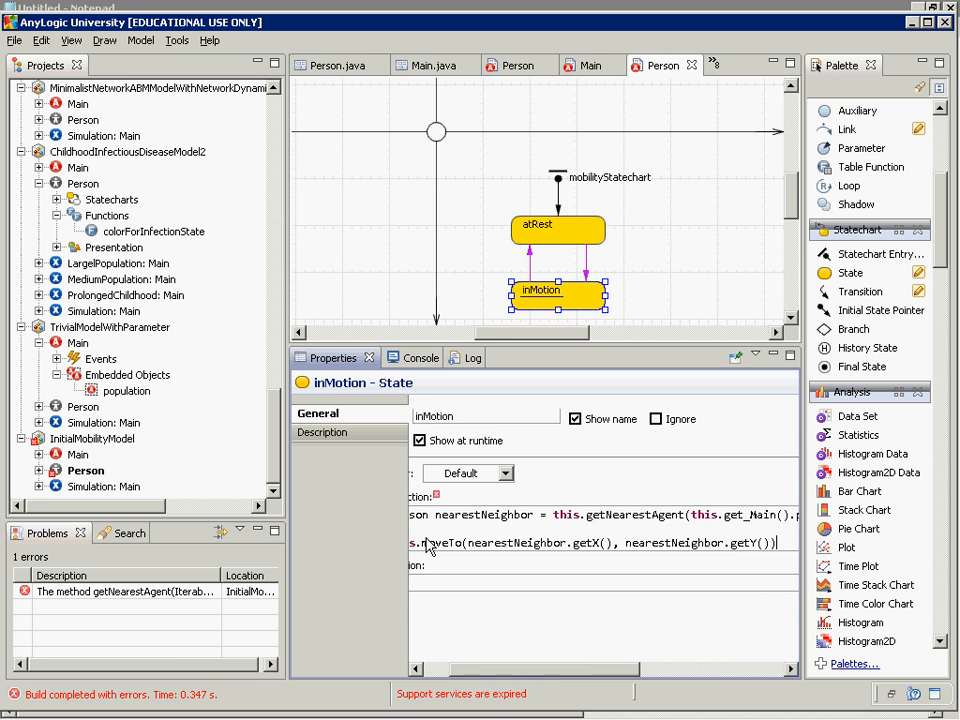
text(;)
key(Return)
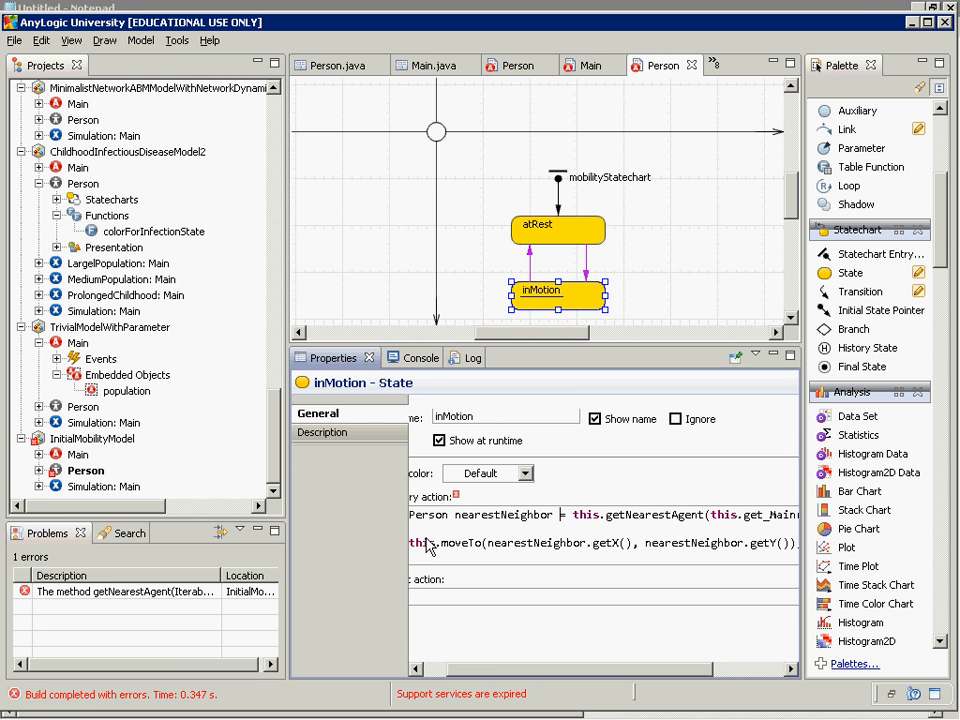
- Highlight the Person nearestNeighbor declaration in the entry action to review it
key(ctrl+shift+Right)
key(ctrl+shift+Right)
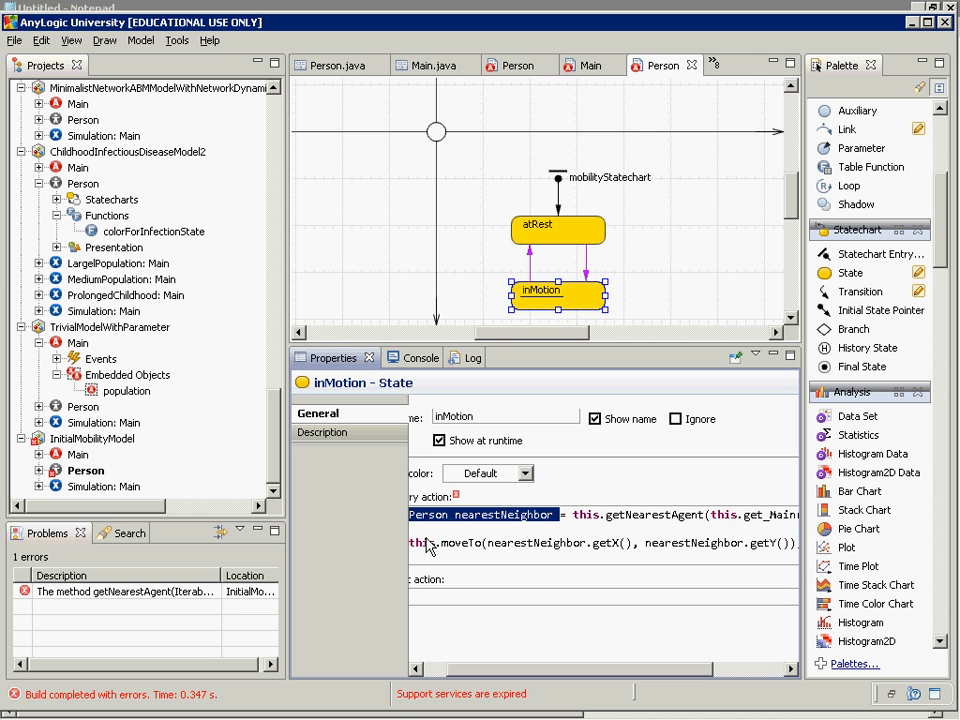
click(428, 545)
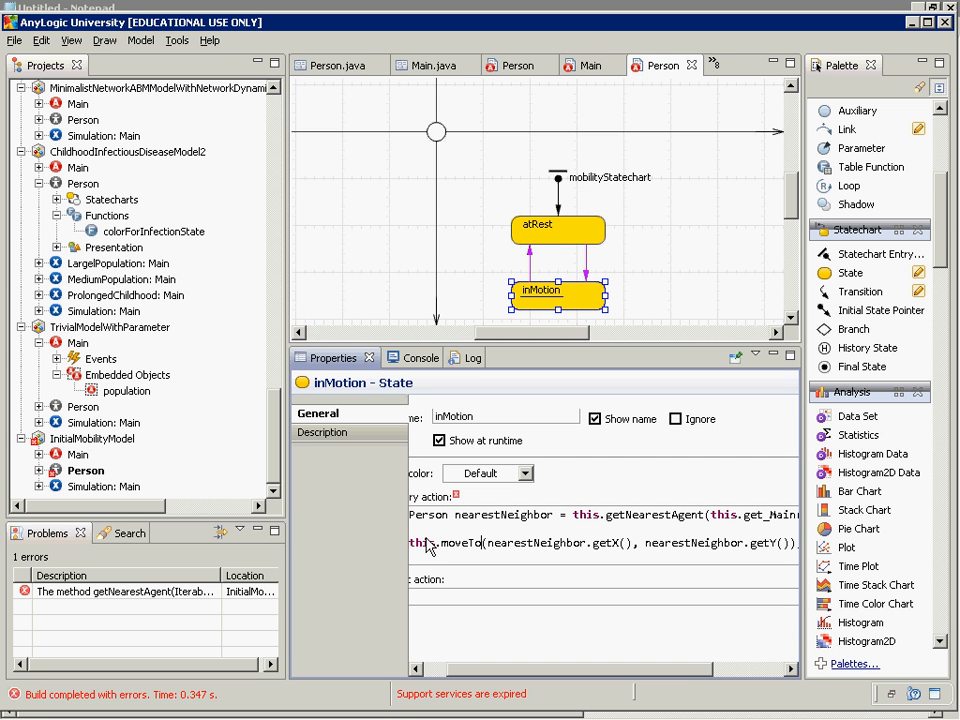
- Highlight the this.moveTo method call in the entry action's last statement to review it
key(Home)
key(ctrl+shift+Right)
key(ctrl+shift+Right)
key(Right)
- Highlight the moveTo arguments nearestNeighbor.getX() and nearestNeighbor.getY() in turn to review them
key(ctrl+shift+Right)
key(ctrl+shift+Right)
key(ctrl+shift+Right)
key(Right)
key(ctrl+shift+Right)
key(ctrl+shift+Right)
key(shift+Right)
key(shift+Right)
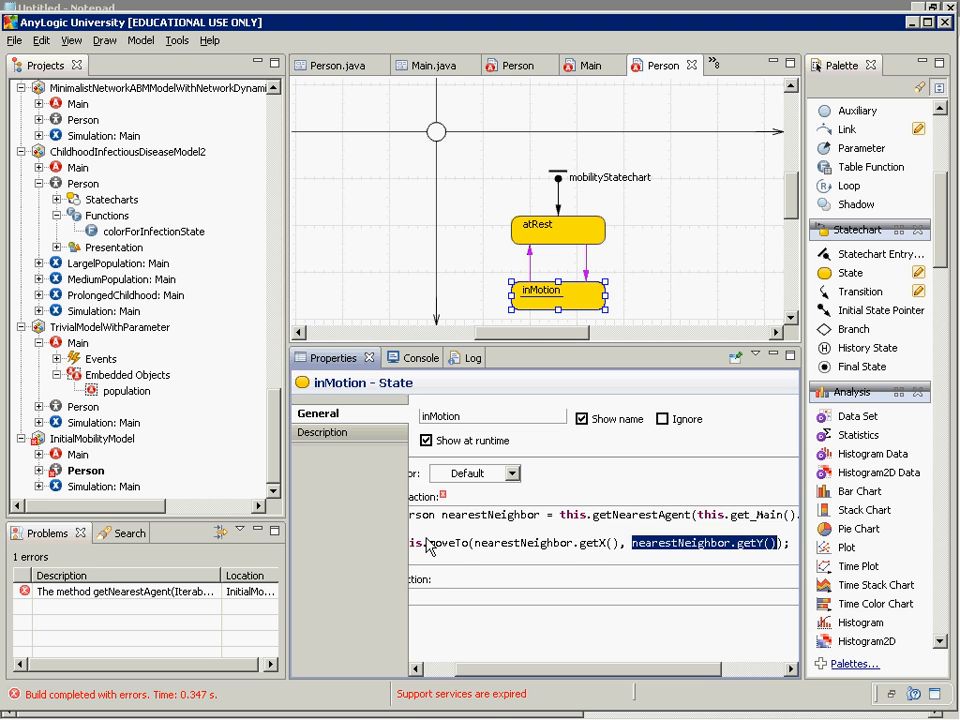
- Clear inMotion's entry action and try a single this.moveToNearestAgent() call instead
click(428, 545)
key(shift+Down)
key(shift+Down)
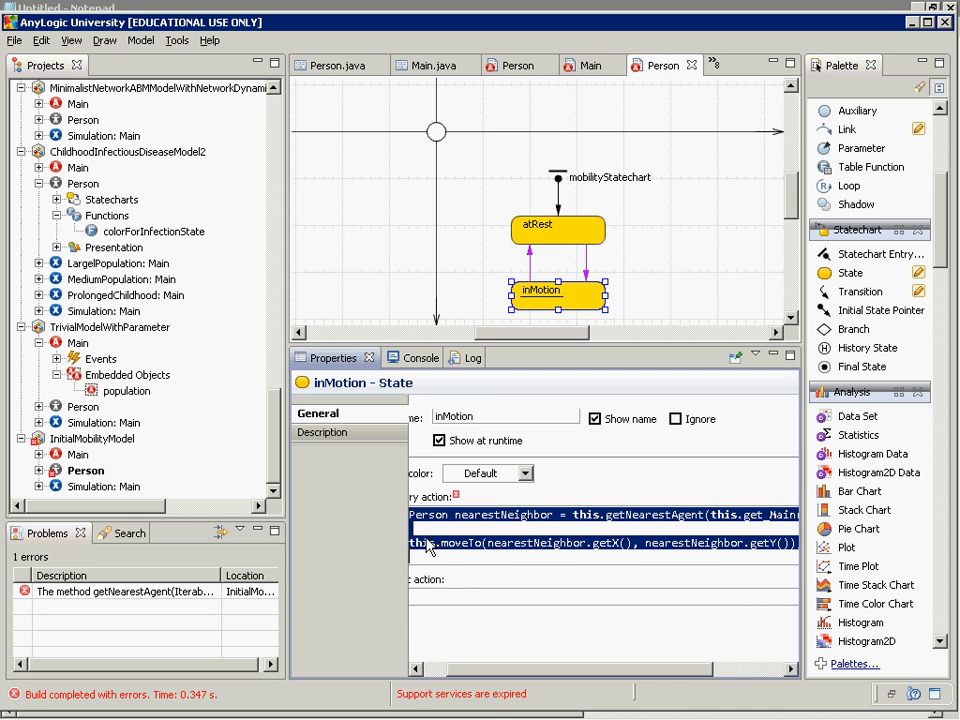
key(BackSpace)
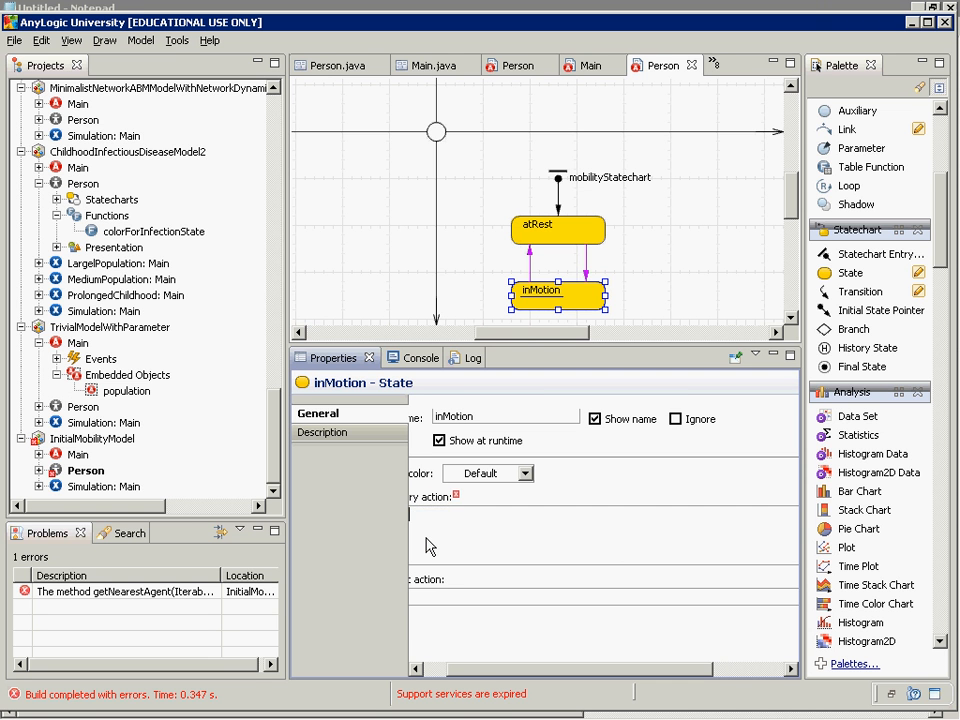
text(this.)
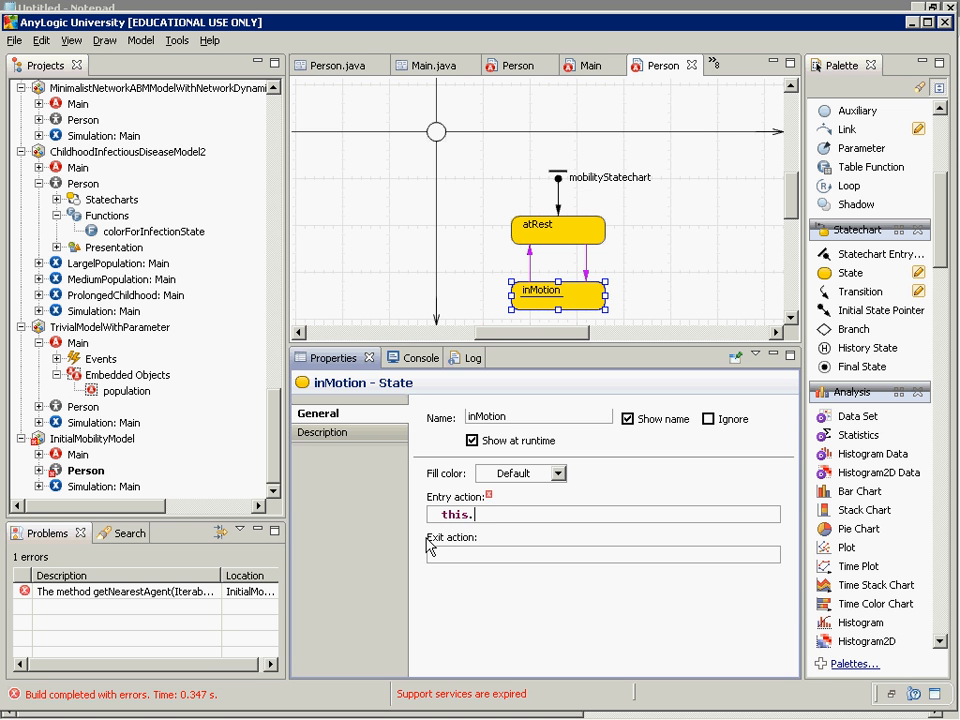
text(moveToN)
text(eare)
text(stA)
text(gent())
- Remove the this.moveToNearestAgent() call and paste the earlier nearestNeighbor and moveTo code back into the entry action
key(BackSpace)
key(BackSpace)
key(BackSpace)
key(BackSpace)
key(BackSpace)
key(BackSpace)
key(BackSpace)
key(BackSpace)
key(BackSpace)
key(BackSpace)
key(BackSpace)
key(BackSpace)
key(BackSpace)
key(BackSpace)
key(BackSpace)
key(BackSpace)
key(BackSpace)
key(BackSpace)
key(BackSpace)
key(BackSpace)
key(ctrl+v)
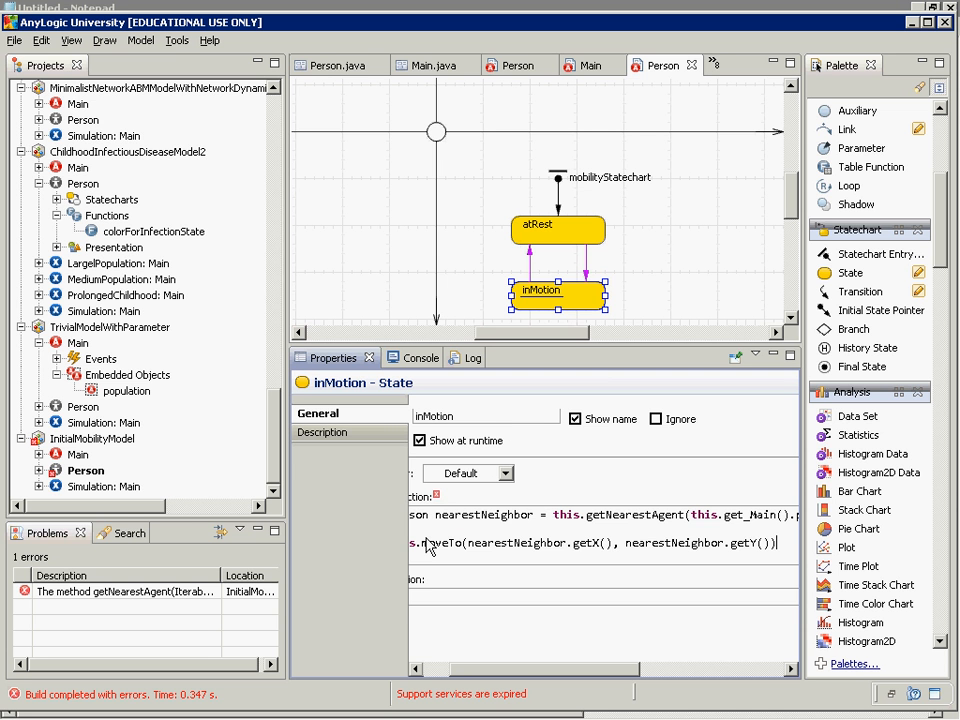
- Delete the moveTo statement from inMotion's entry action, keeping the getNearestAgent line
key(shift+Home)
key(shift+Up)
key(shift+Up)
key(shift+Down)
key(Delete)
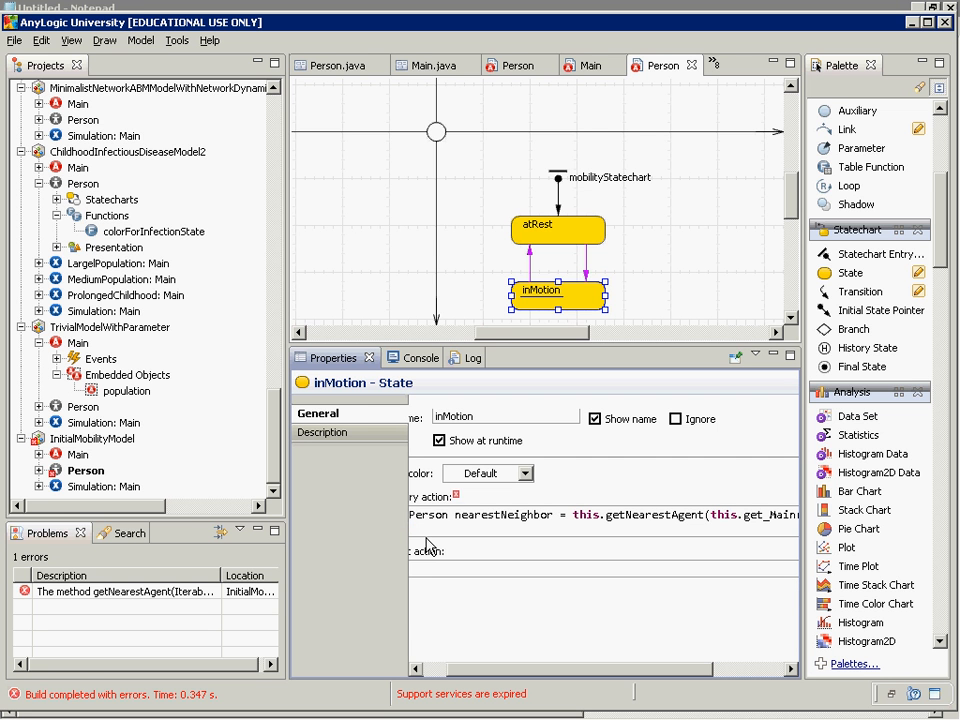
- Remove the Person nearestNeighbor = assignment in front of this.getNearestAgent in the entry action
key(ctrl+shift+Right)
key(ctrl+shift+Right)
key(ctrl+shift+Right)
key(ctrl+shift+Right)
key(ctrl+shift+Right)
key(ctrl+shift+Right)
key(ctrl+shift+Left)
key(ctrl+shift+Left)
key(ctrl+shift+Left)
key(Delete)
- Replace the method name getNearestAgent with moveToNearestAgent, keeping this.get_Main().population as its argument
key(Right)
key(ctrl+shift+Right)
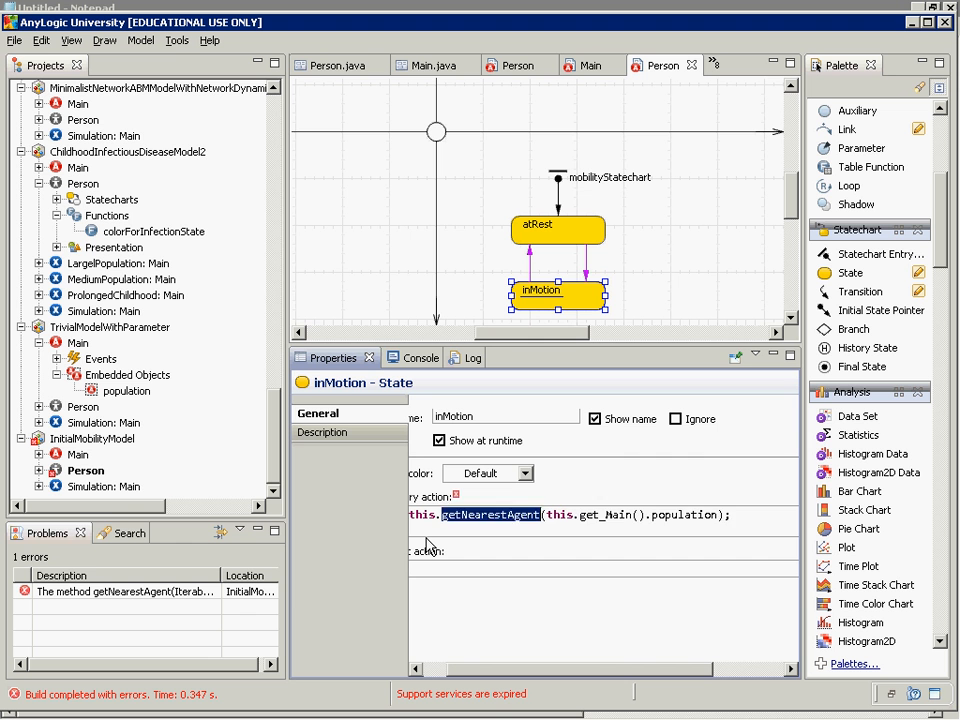
text(moteToNearestA)
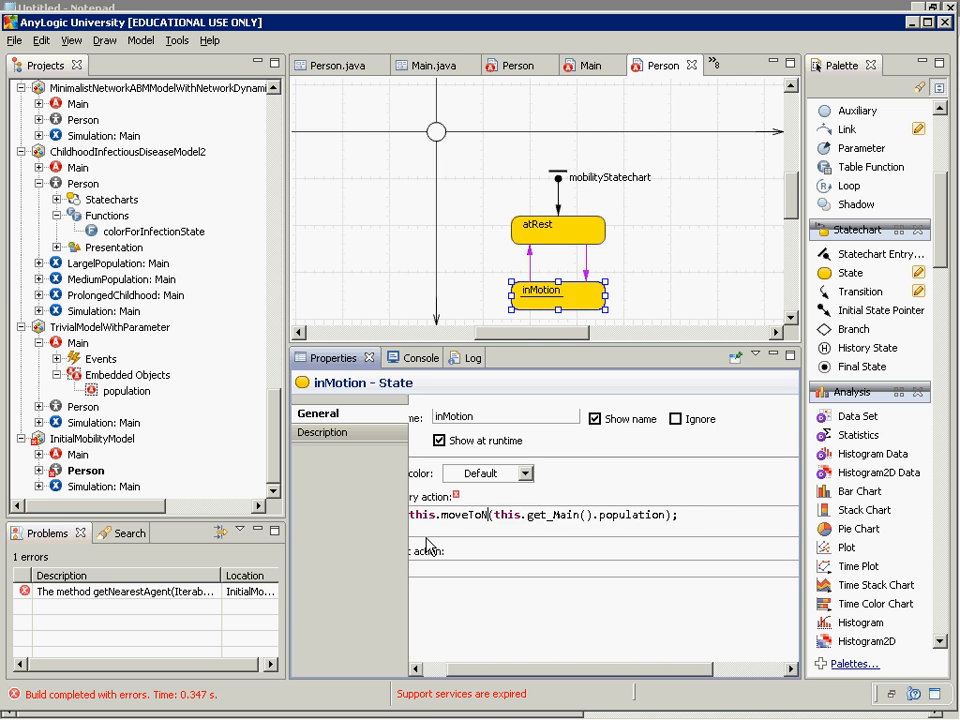
text(gent)
key(End)
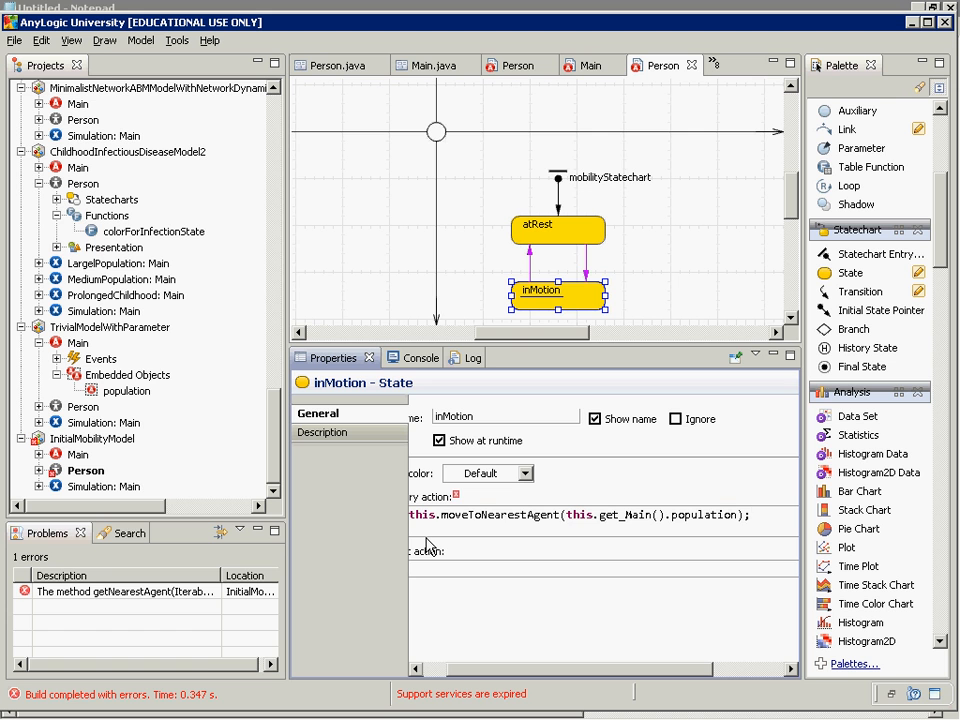
- Copy the whole entry action and switch to Notepad to replace the note's text with it
key(ctrl+a)
key(alt+Tab)
key(ctrl+a)
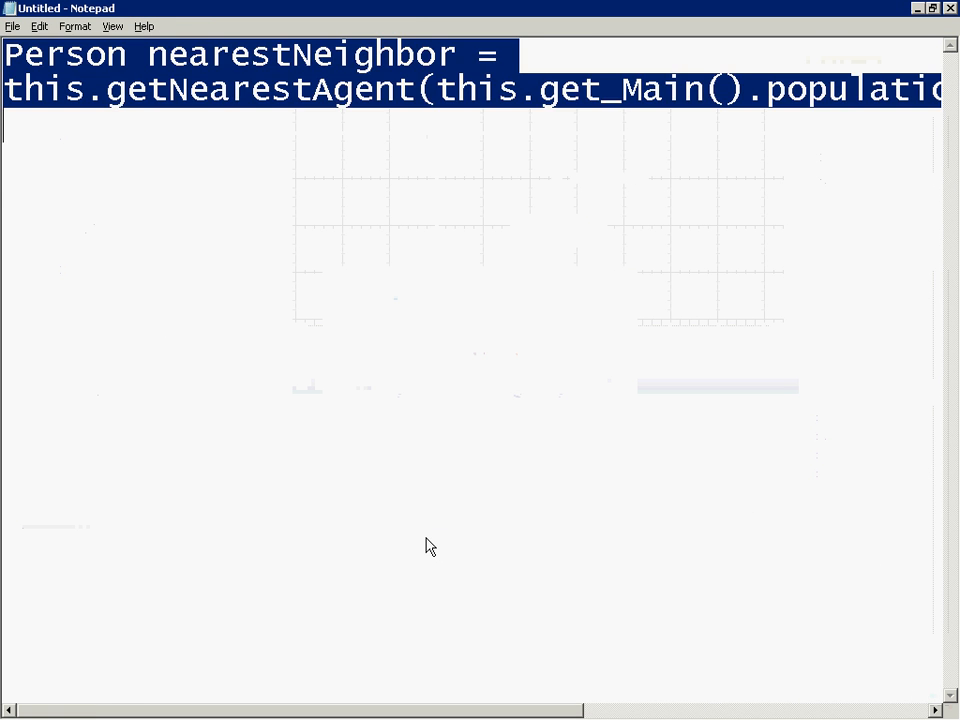
key(ctrl+v)
- Highlight the argument part (this.get_Main().population); of the note's statement to review it
key(Home)
key(Right)
key(Right)
key(Right)
key(Right)
key(Right)
key(Right)
key(Right)
key(Right)
key(Right)
key(Right)
key(Right)
key(Right)
key(Right)
key(Right)
key(Right)
key(Right)
key(Right)
key(Right)
key(Right)
key(Right)
key(Left)
key(Left)
key(shift+Right)
key(shift+Right)
key(shift+Right)
key(shift+Right)
key(shift+Right)
key(shift+Right)
key(shift+Right)
key(shift+Right)
key(shift+Right)
key(shift+Right)
key(shift+Right)
key(shift+Right)
key(shift+Right)
key(shift+Right)
key(shift+Right)
key(shift+Right)
key(shift+Right)
key(shift+Right)
key(shift+Right)
key(shift+Right)
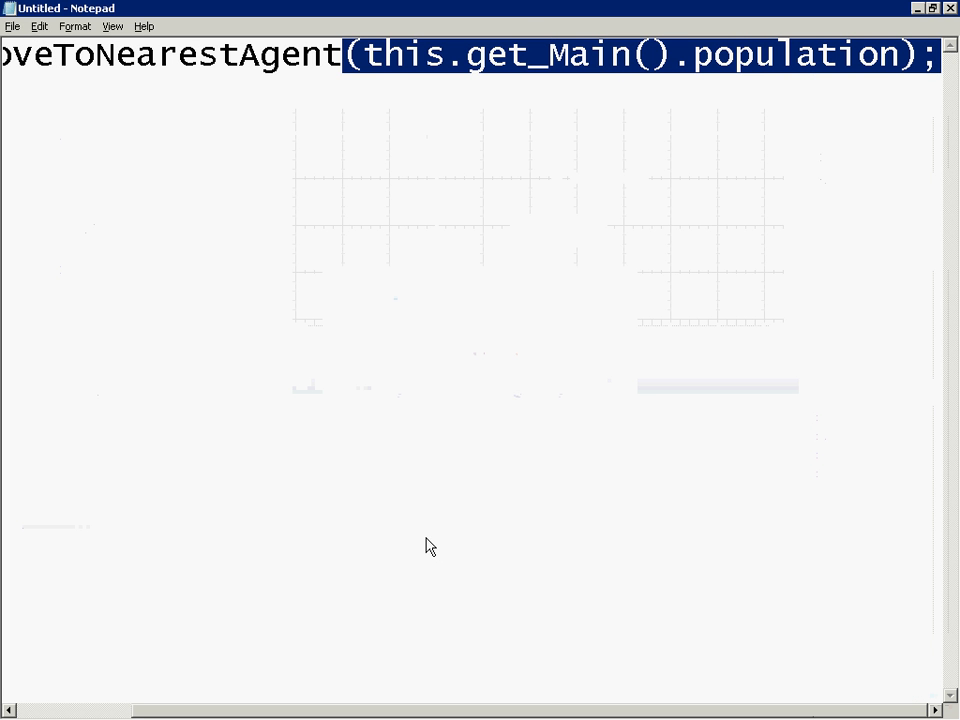
- Highlight this.moveToNearestAgent at the beginning of the note's statement to review it
key(Home)
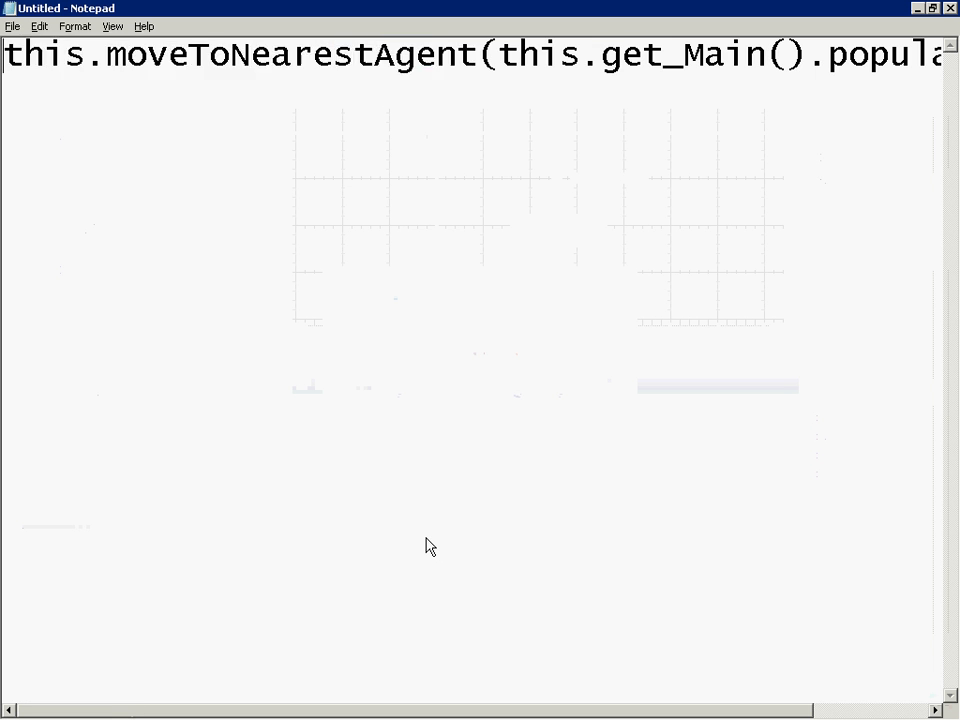
key(shift+Right)
key(shift+Right)
key(shift+Right)
key(shift+Right)
key(shift+Right)
key(shift+Right)
key(shift+Right)
key(shift+Right)
key(shift+Right)
key(shift+Right)
key(shift+Right)
key(shift+Right)
key(shift+Right)
key(shift+Right)
key(shift+Right)
key(shift+Right)
key(shift+Right)
key(shift+Right)
key(shift+Right)
key(shift+Right)
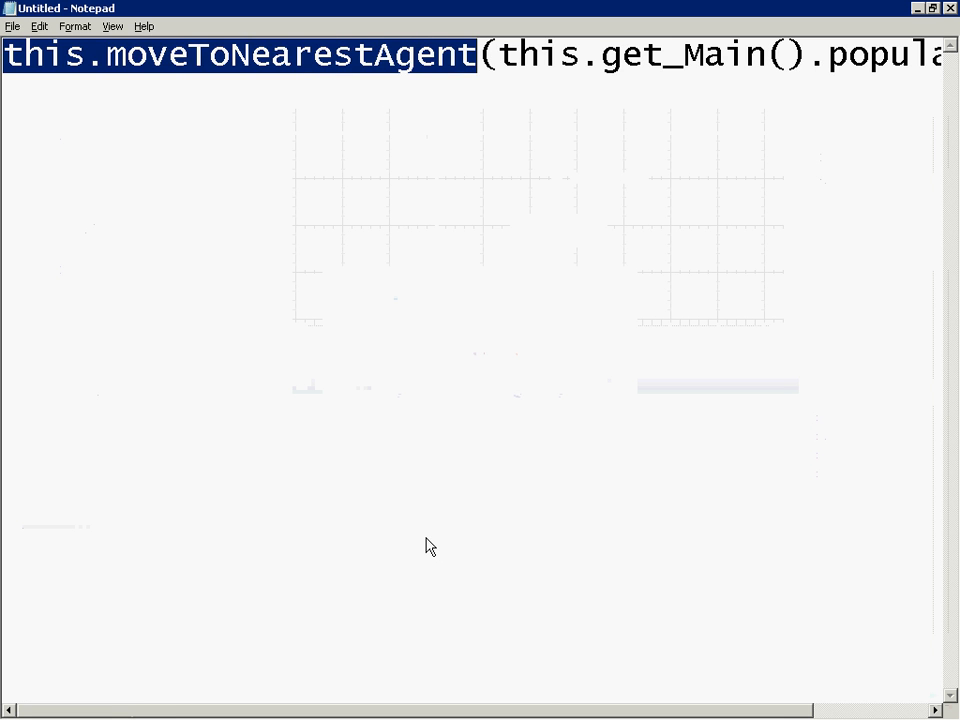
- Highlight the argument this.get_Main().population between the parentheses of the note's statement to review it
key(Right)
key(Right)
key(shift+Left)
key(shift+Right)
key(shift+Right)
key(shift+Right)
key(shift+Right)
key(shift+Right)
key(shift+Right)
key(shift+Right)
key(shift+Right)
key(shift+Right)
key(shift+Right)
key(shift+Right)
key(shift+Right)
key(shift+Right)
key(shift+Right)
key(shift+Right)
key(shift+Right)
key(shift+Right)
key(shift+Right)
key(shift+Right)
key(shift+Right)
key(shift+Left)
key(shift+Left)
key(shift+Left)
key(shift+Left)
key(shift+Left)
key(shift+Left)
key(shift+Left)
key(shift+Left)
key(shift+Left)
key(shift+Left)
key(shift+Left)
key(shift+Left)
key(shift+Left)
key(shift+Left)
key(shift+Left)
key(shift+Right)
key(shift+Right)
key(shift+Right)
key(shift+Right)
key(shift+Right)
key(shift+Right)
key(shift+Right)
key(shift+Right)
key(shift+Right)
key(shift+Right)
key(shift+Right)
key(shift+Right)
key(shift+Right)
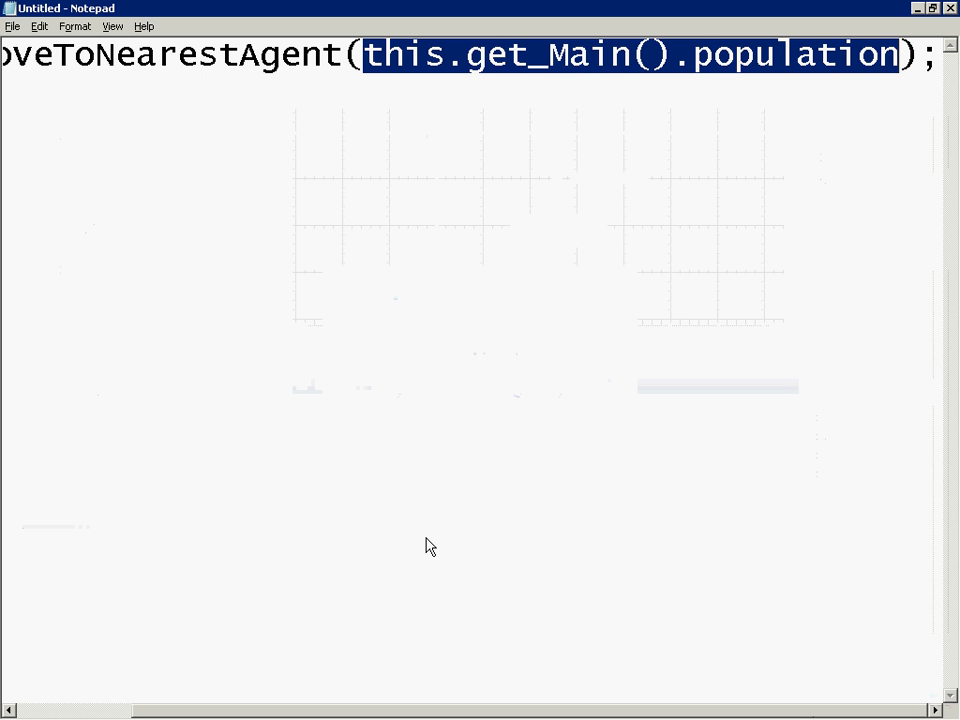
- Switch to AnyLogic and set the transition from atRest to inMotion to trigger by Rate with a rate of 1
key(alt+Tab)
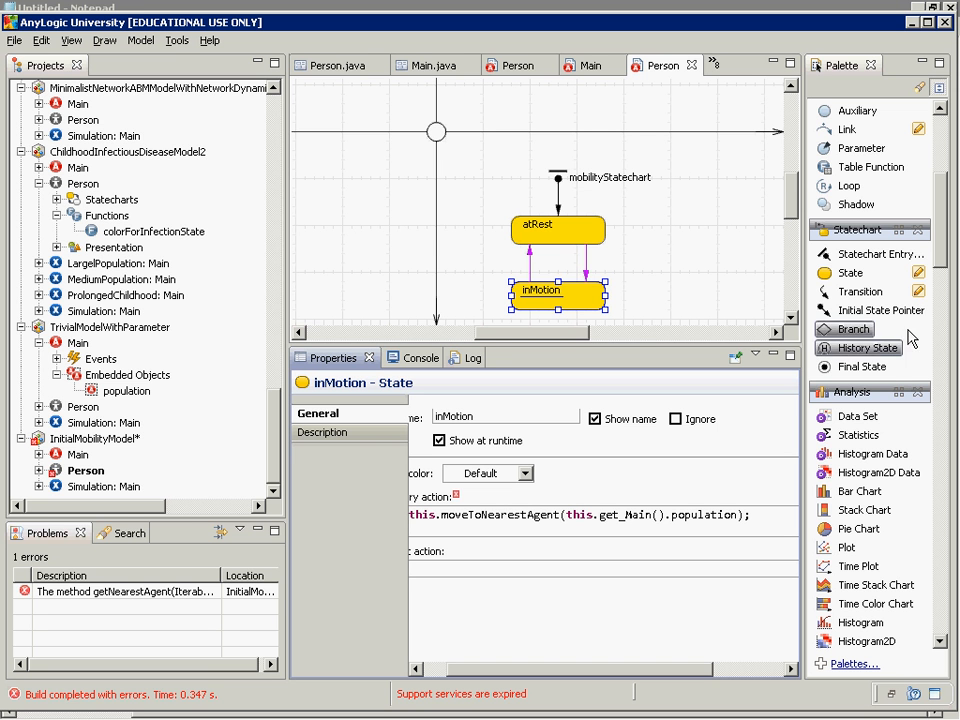
click(822, 290)
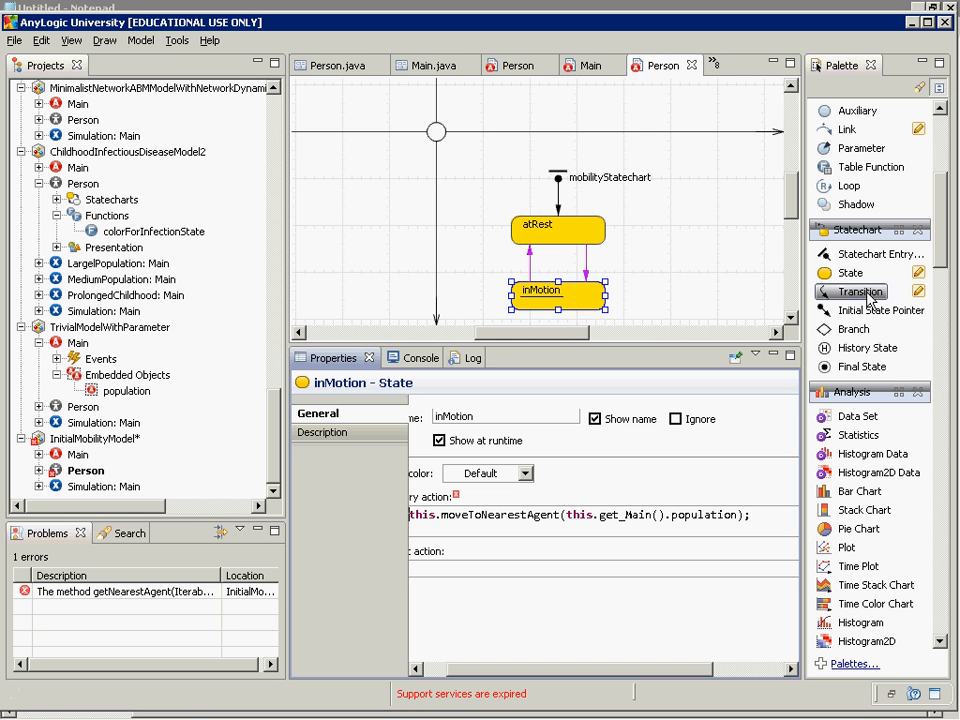
click(588, 267)
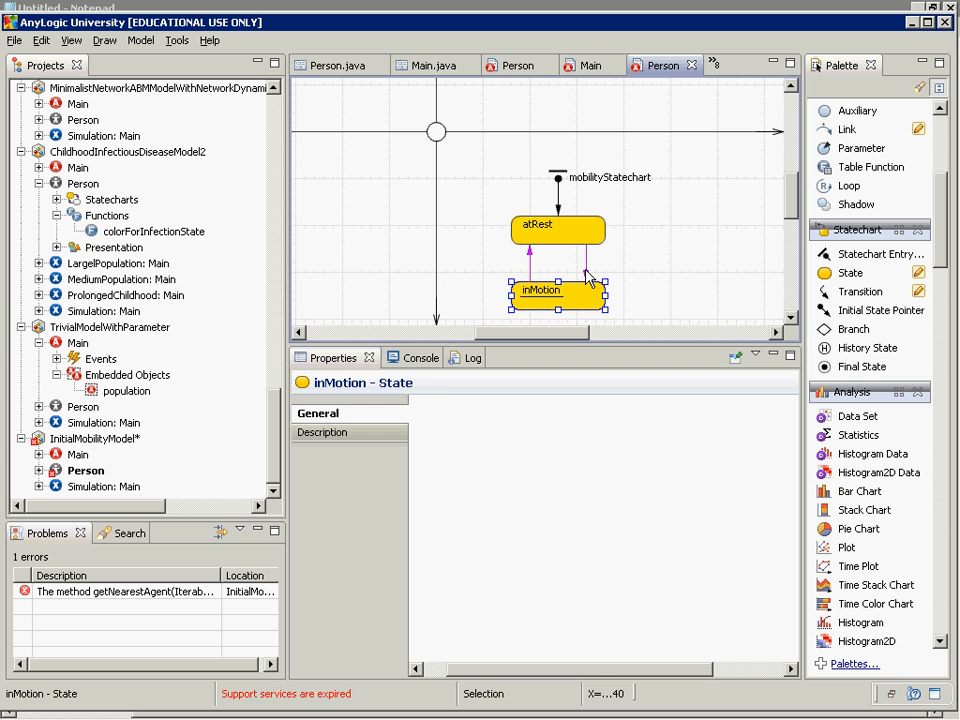
click(588, 272)
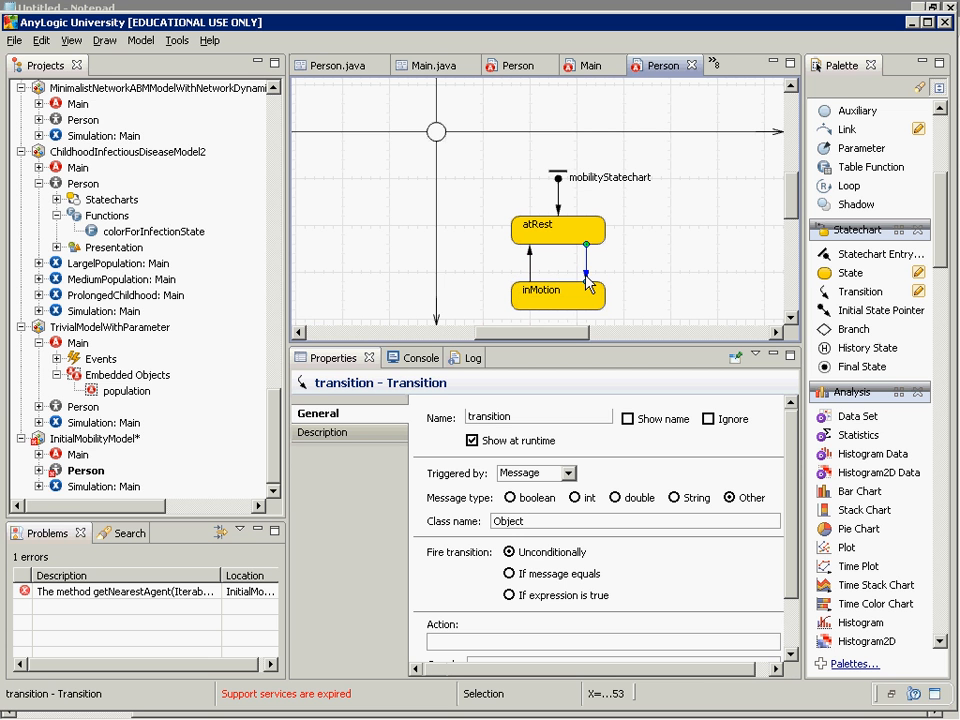
click(567, 473)
click(527, 502)
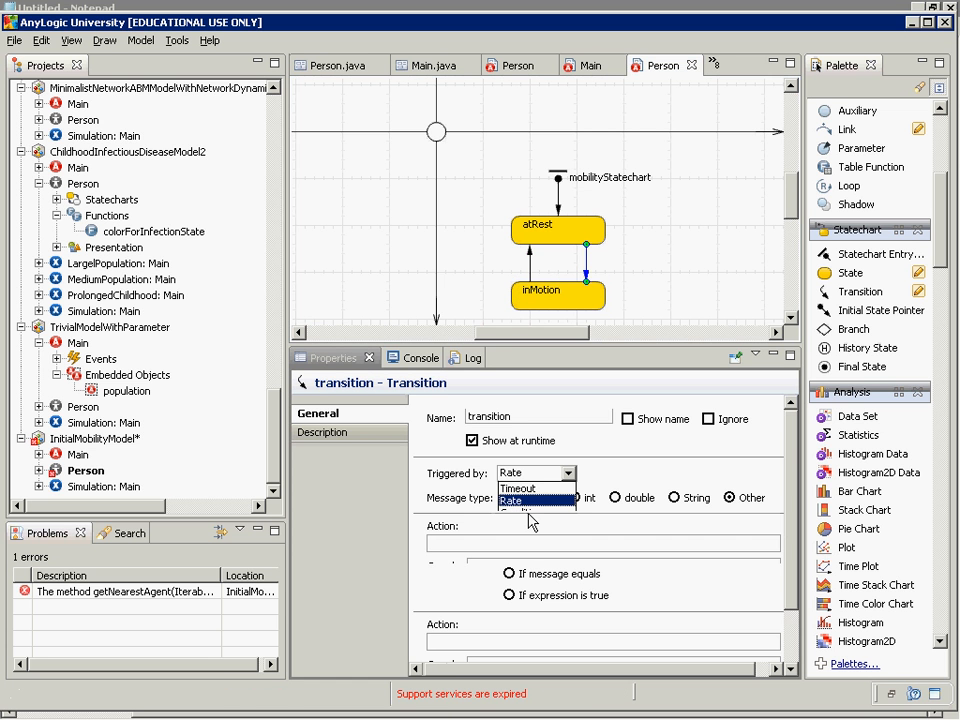
click(537, 505)
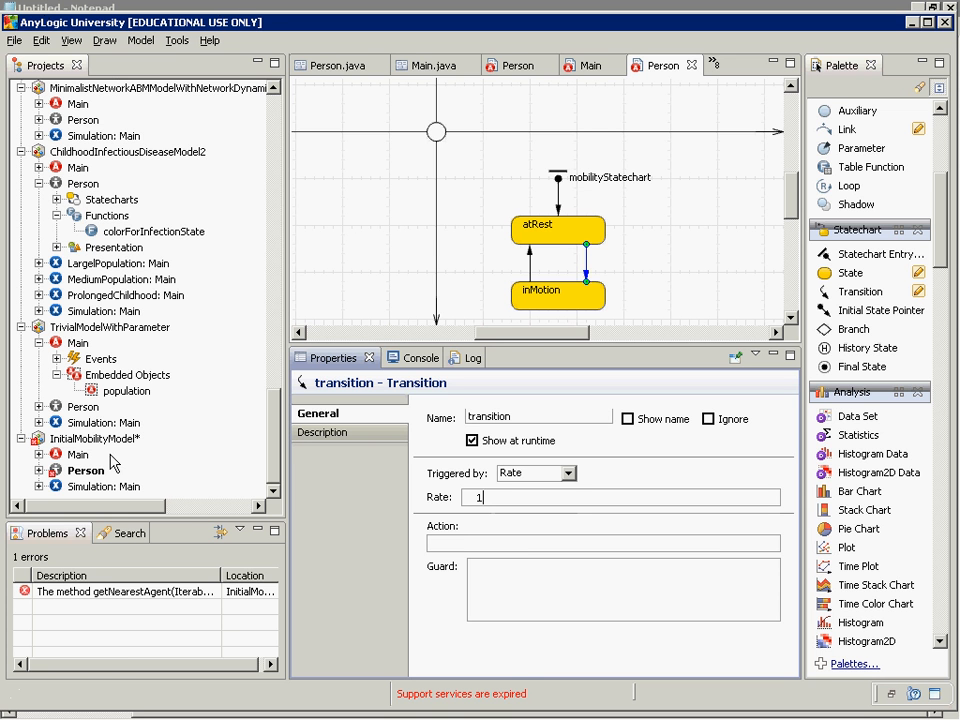
- Build the model and run InitialMobilityModel's Simulation experiment, starting the run in the Main view
key(F7)
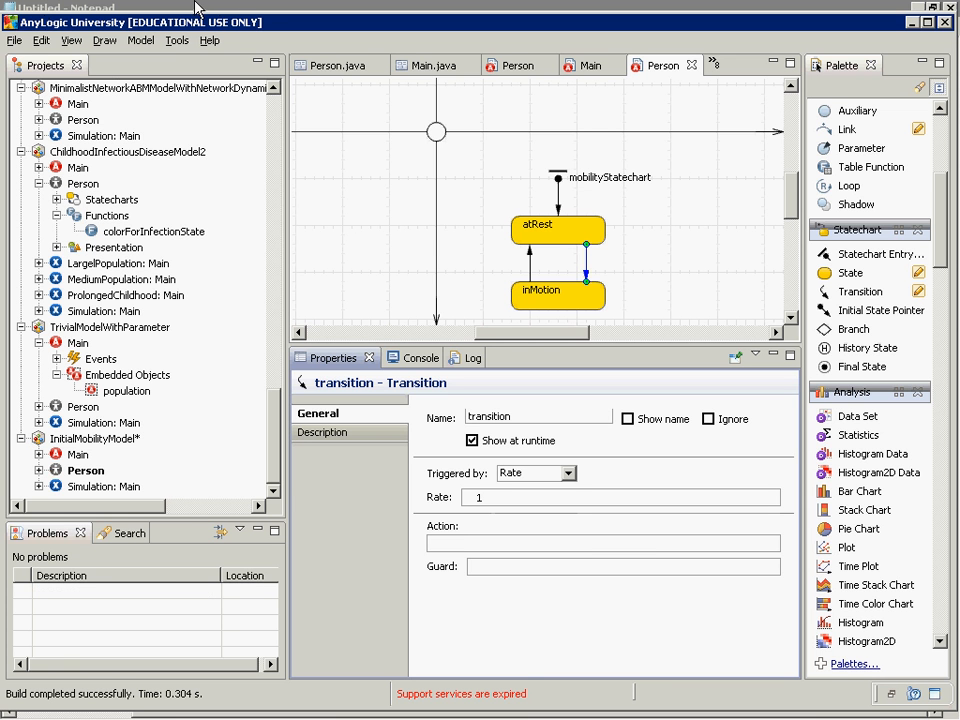
click(128, 496)
right_click(127, 488)
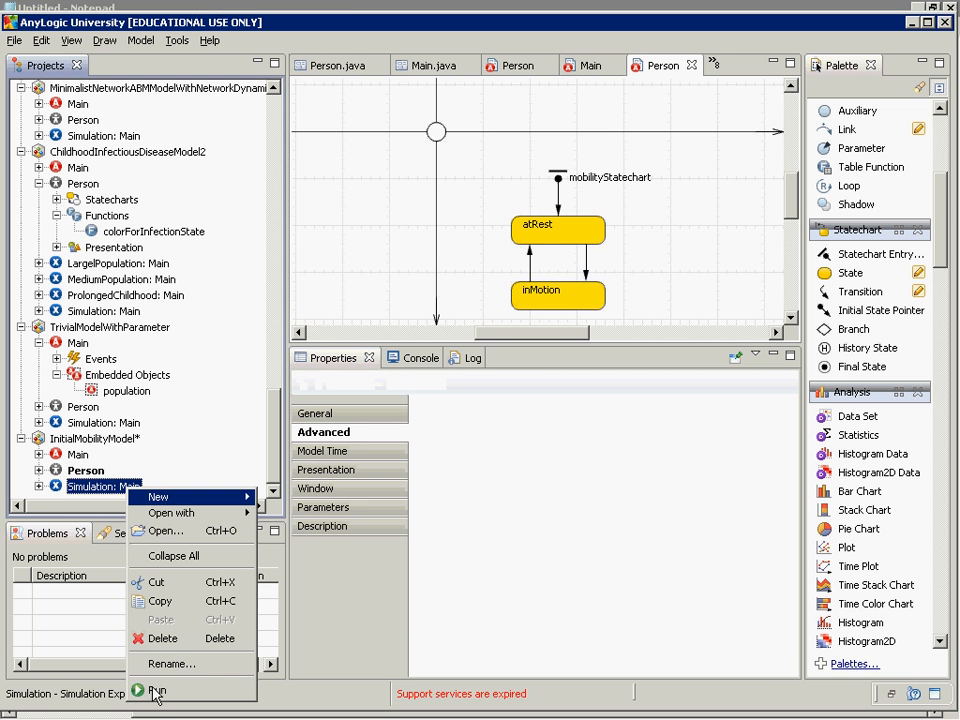
click(155, 690)
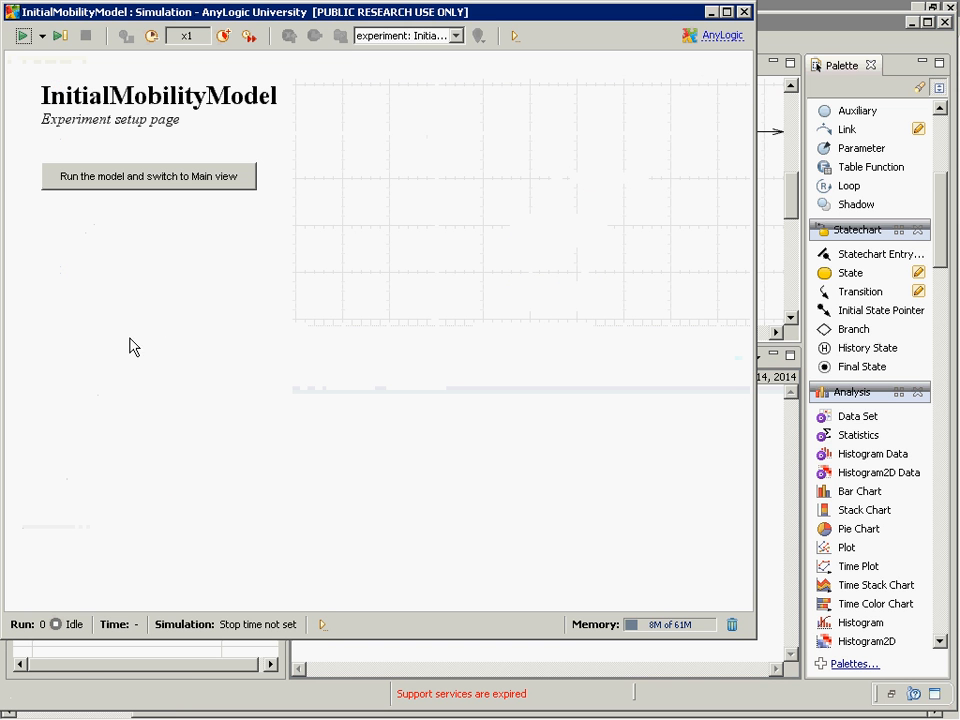
click(189, 176)
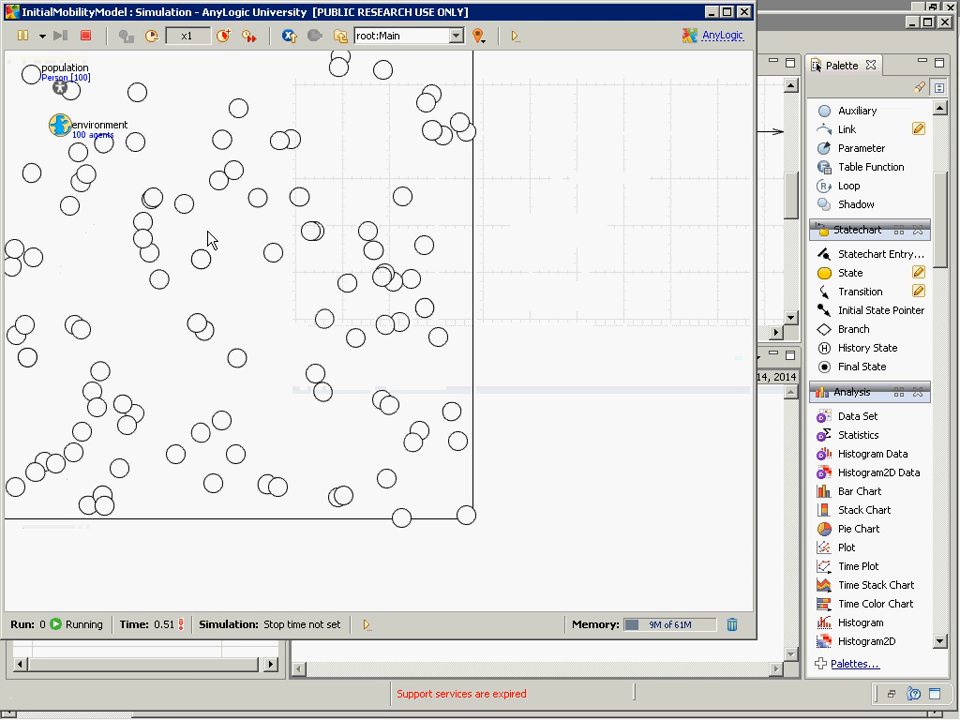
- Speed the running simulation up to x2 and x5 to observe the agents' movement, and close the simulation window
click(225, 37)
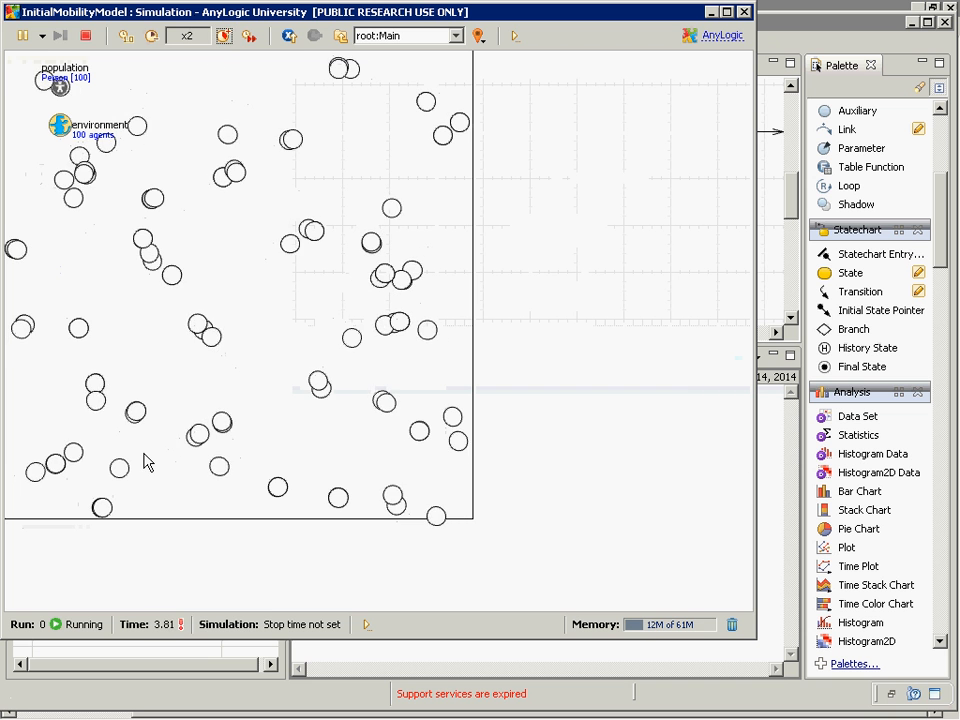
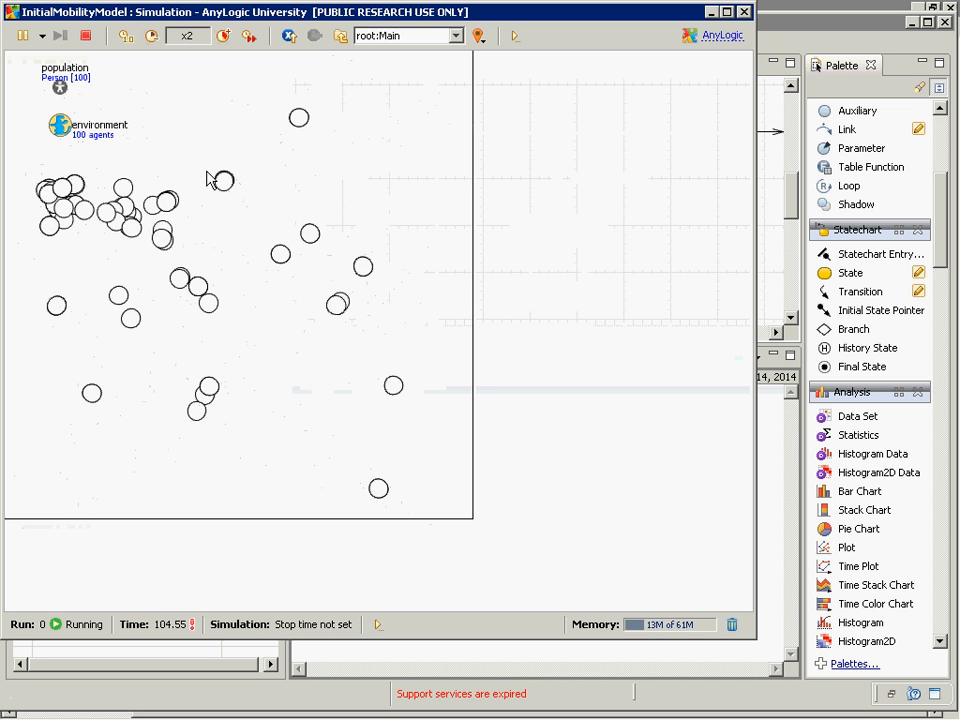
click(224, 37)
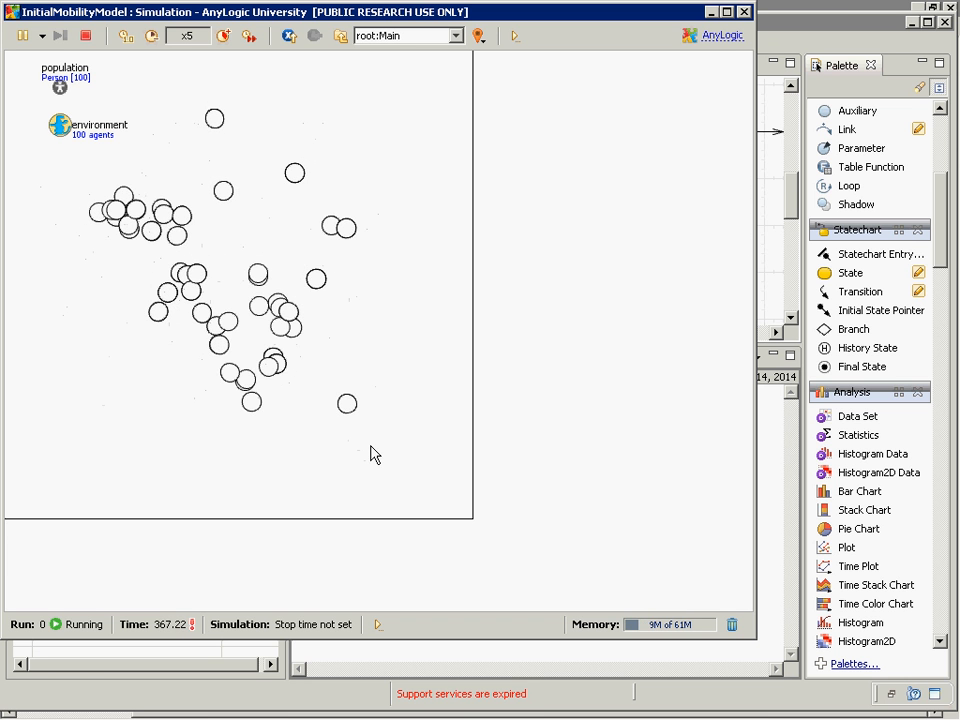
click(742, 14)
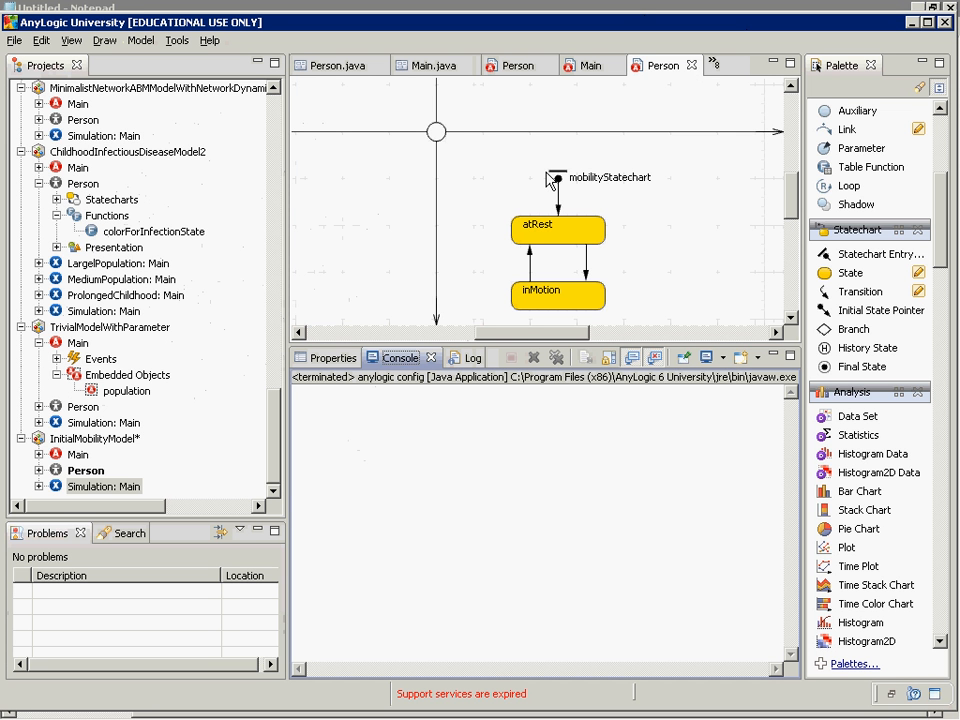
- Open InitialMobilityModel's Main, add a slider beside the Add Person button, and name it velocitySlider
double_click(70, 456)
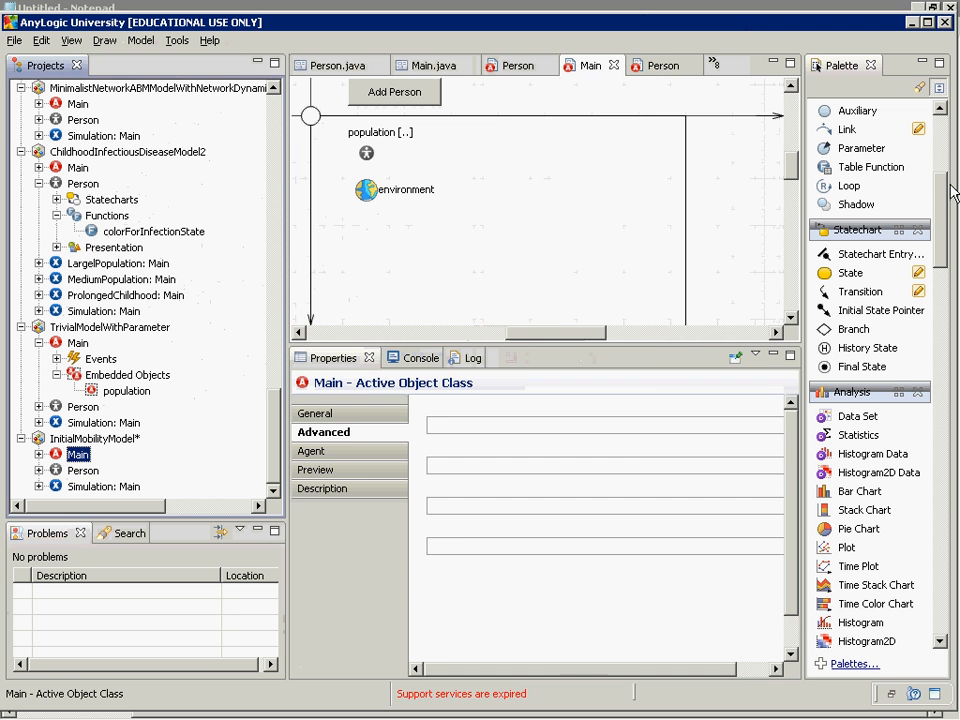
drag(940, 188, 952, 305)
drag(850, 379, 503, 91)
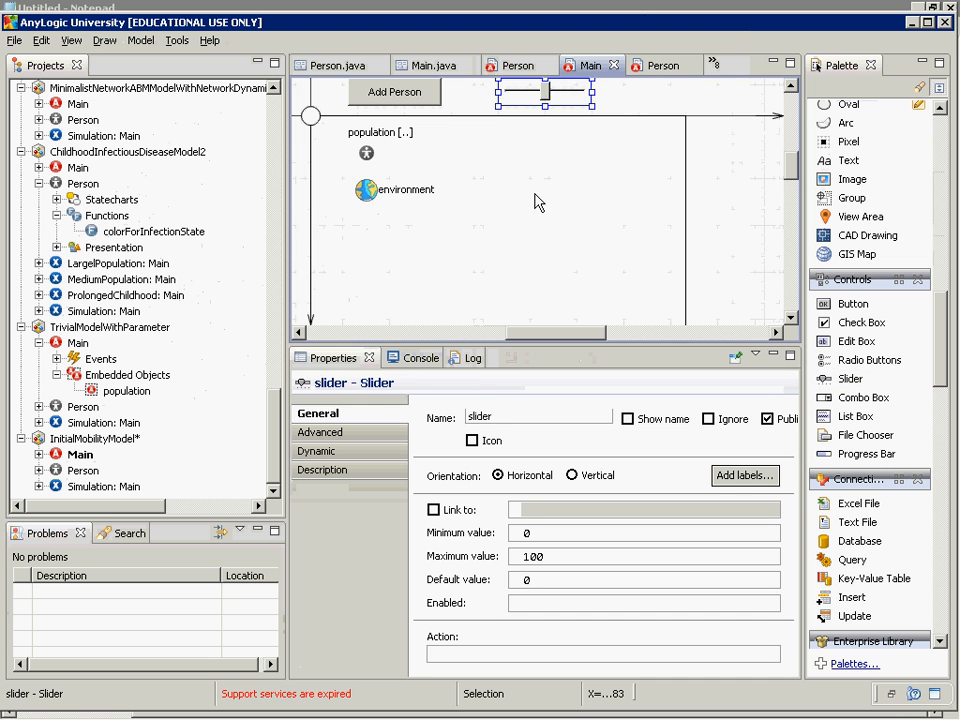
double_click(503, 416)
text(velocitySlider)
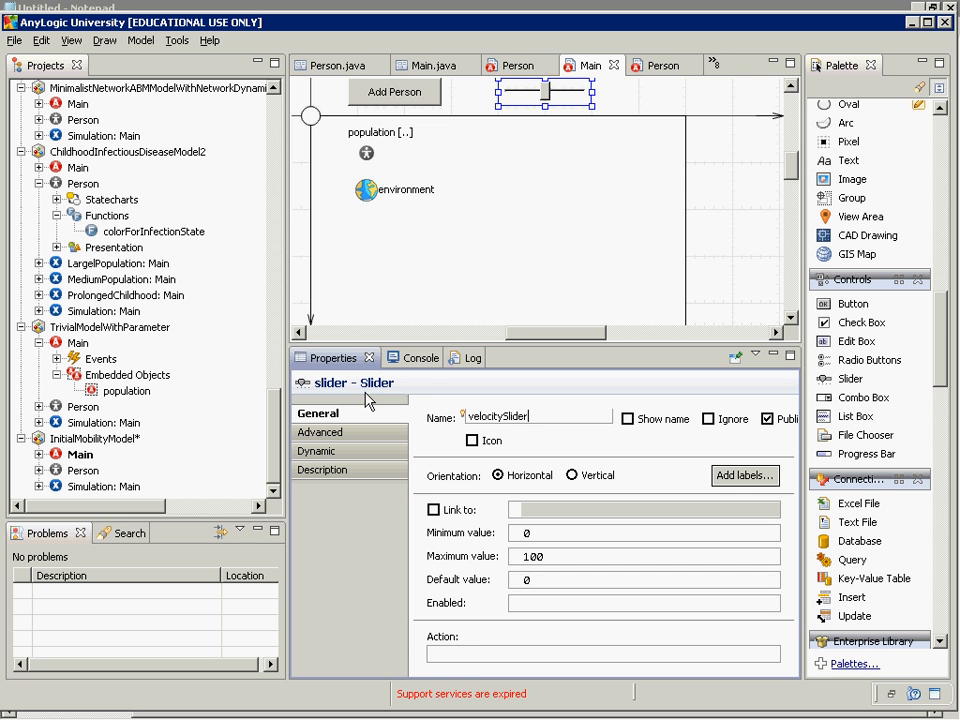
- Enter a braced loop for (Person p : this.population) as velocitySlider's action, with an empty line in its body
click(458, 655)
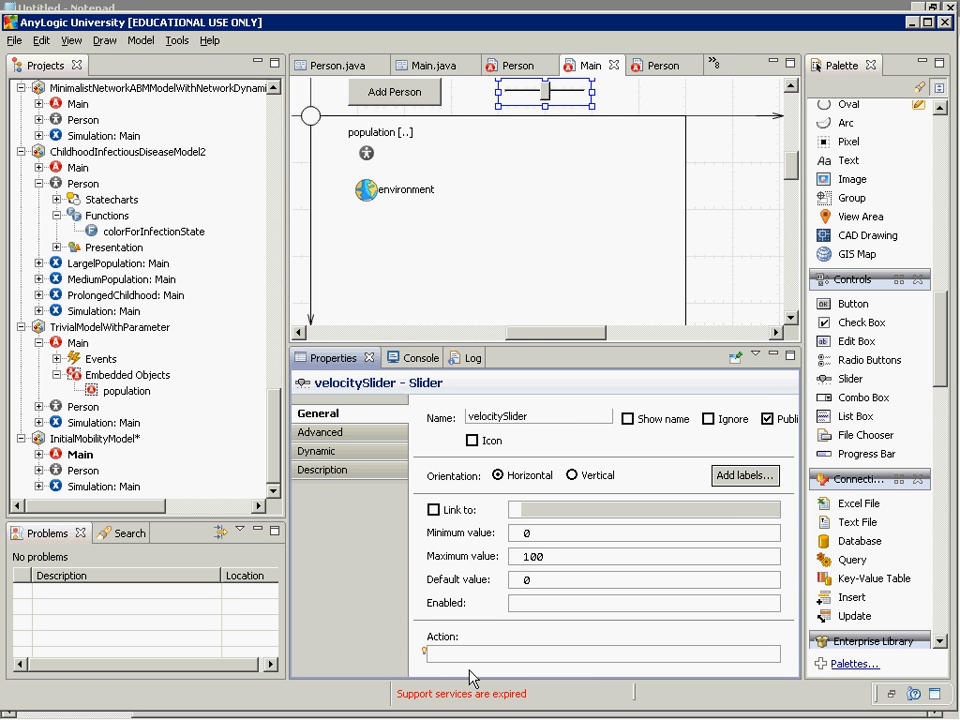
text(for (Person p : population))
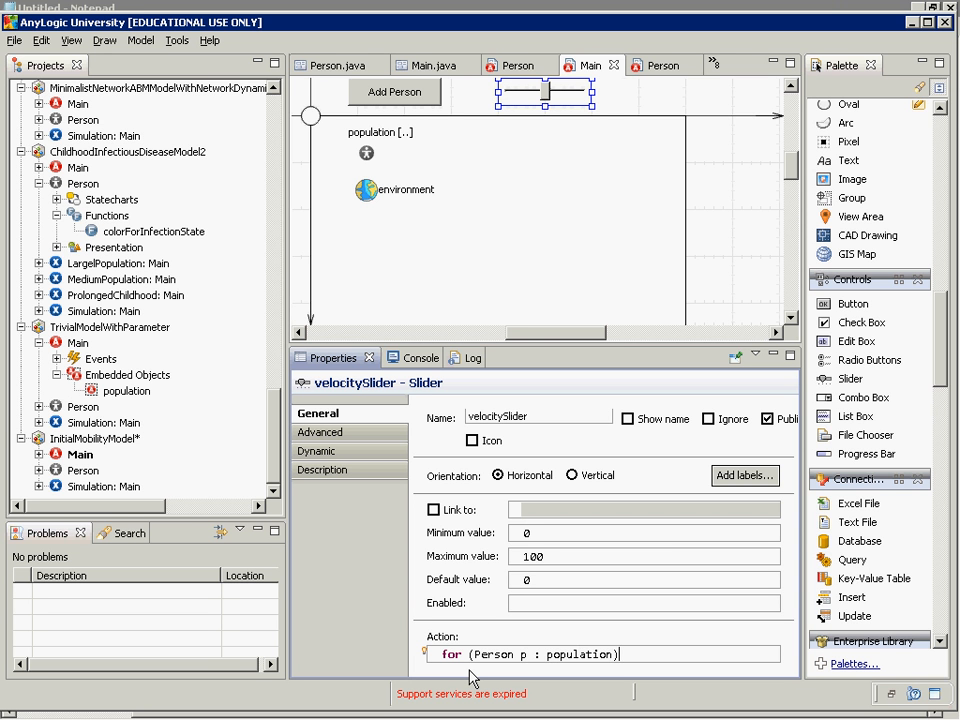
key(ctrl+Left)
key(ctrl+Left)
text(this.)
key(Return)
text({)
key(Return)
text(})
key(Up)
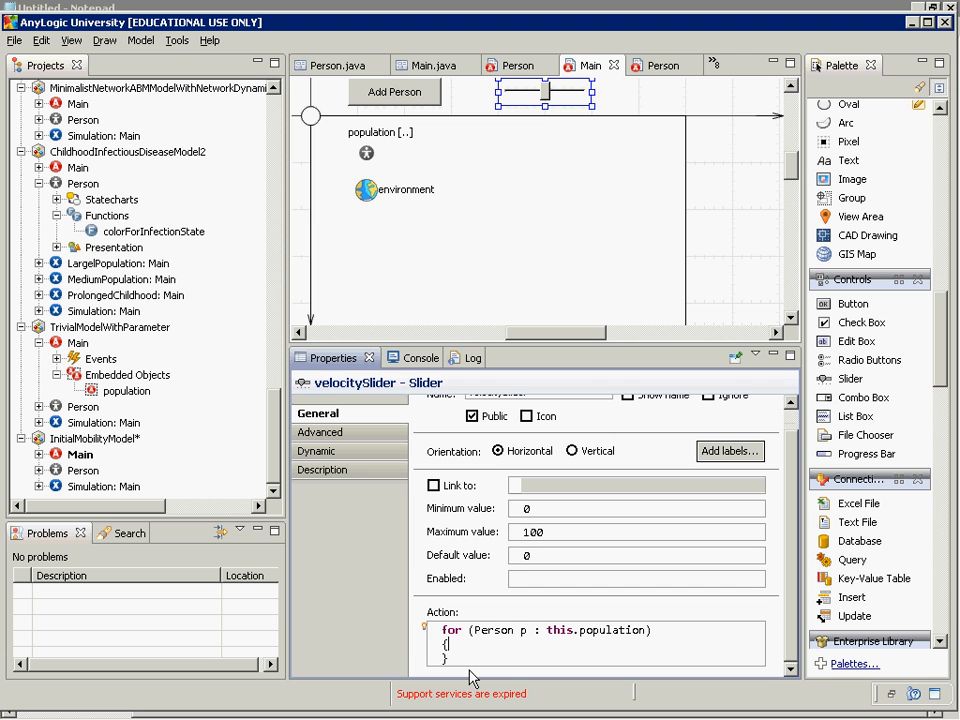
key(Return)
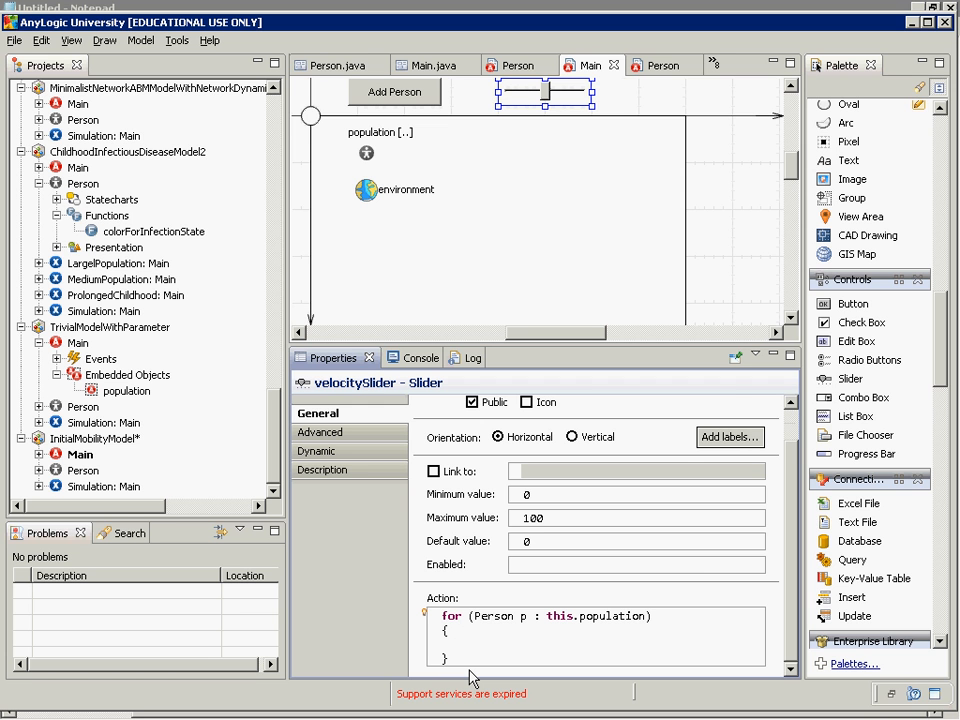
- Write p.setVelocity(velocitySlider.getValue()); inside the loop of the slider's action
text(p.set)
text(Veloci)
text(ty())
text(velocity)
text(Slider)
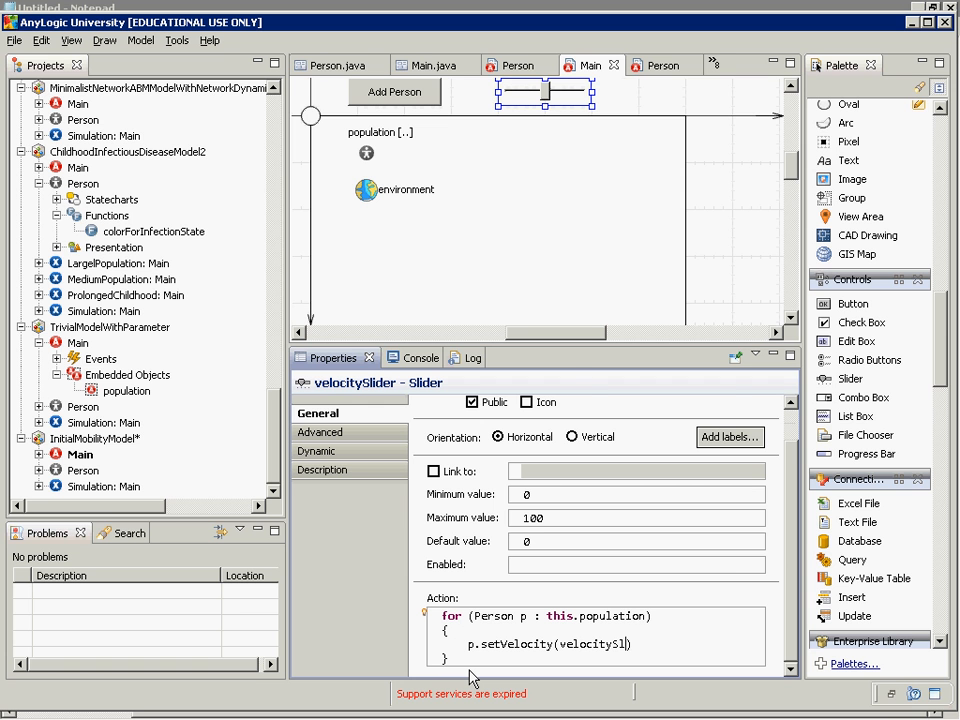
text(.getValeu()
key(BackSpace)
key(BackSpace)
text(ue)
key(BackSpace)
key(BackSpace)
key(BackSpace)
key(BackSpace)
key(BackSpace)
key(BackSpace)
key(BackSpace)
key(BackSpace)
key(BackSpace)
text(getValue());)
- Copy the slider's whole action code and switch to Notepad to replace the note's text with it for review
key(ctrl+a)
key(ctrl+c)
key(alt+Tab)
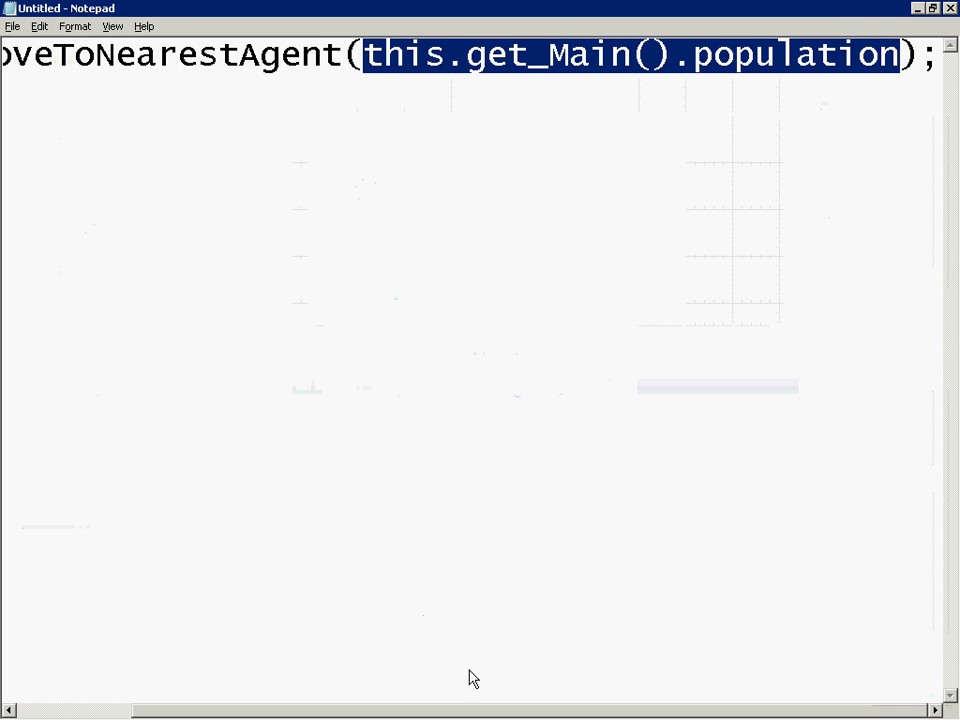
key(Home)
key(ctrl+a)
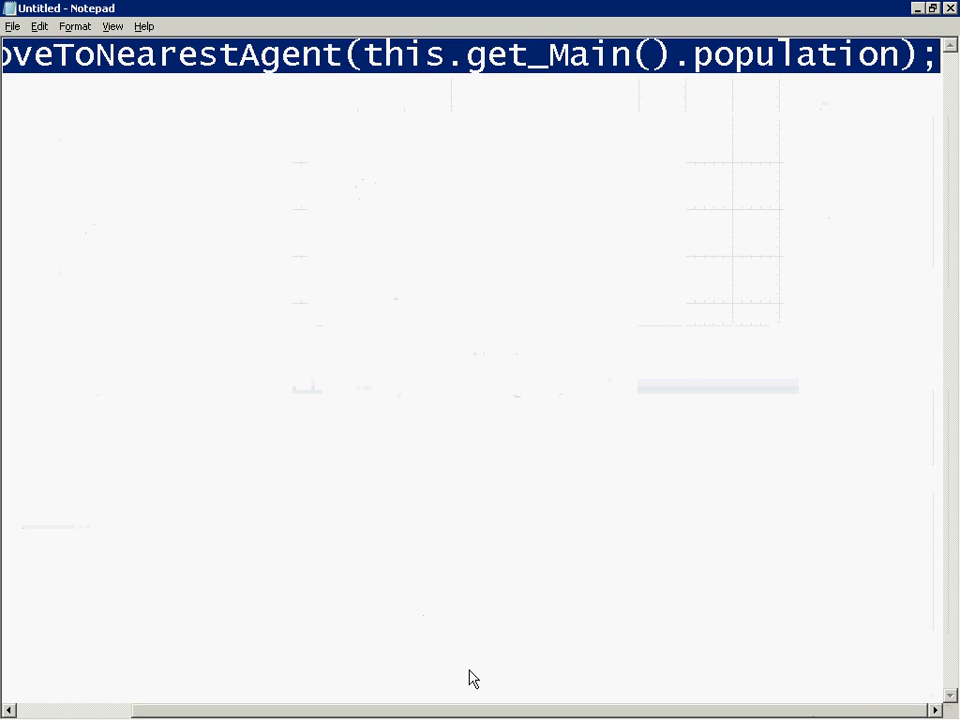
key(ctrl+v)
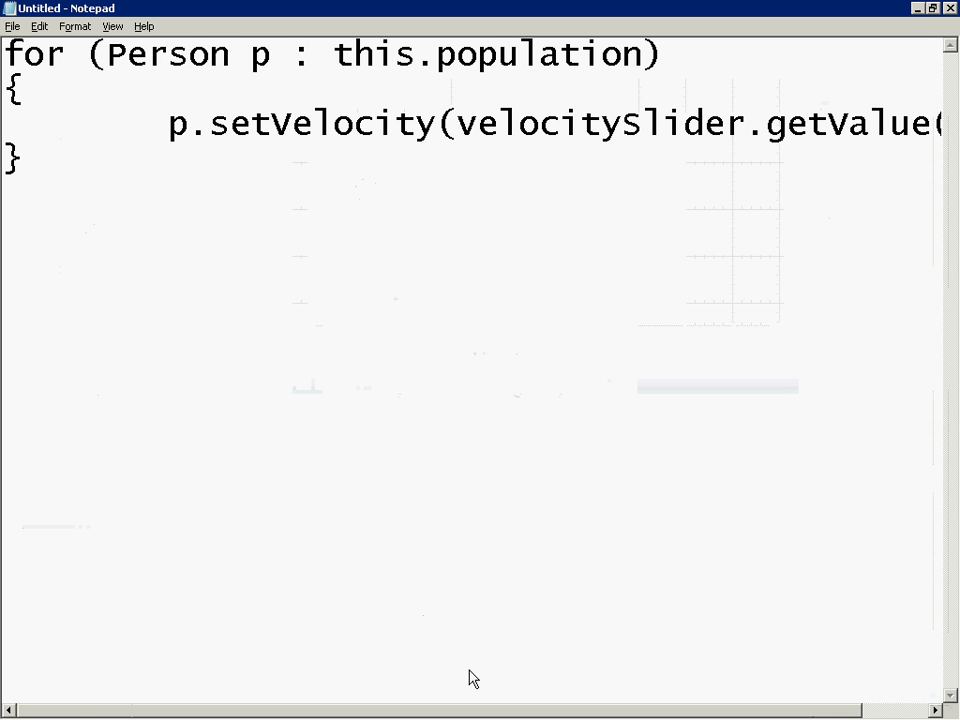
key(Left)
key(Left)
key(Left)
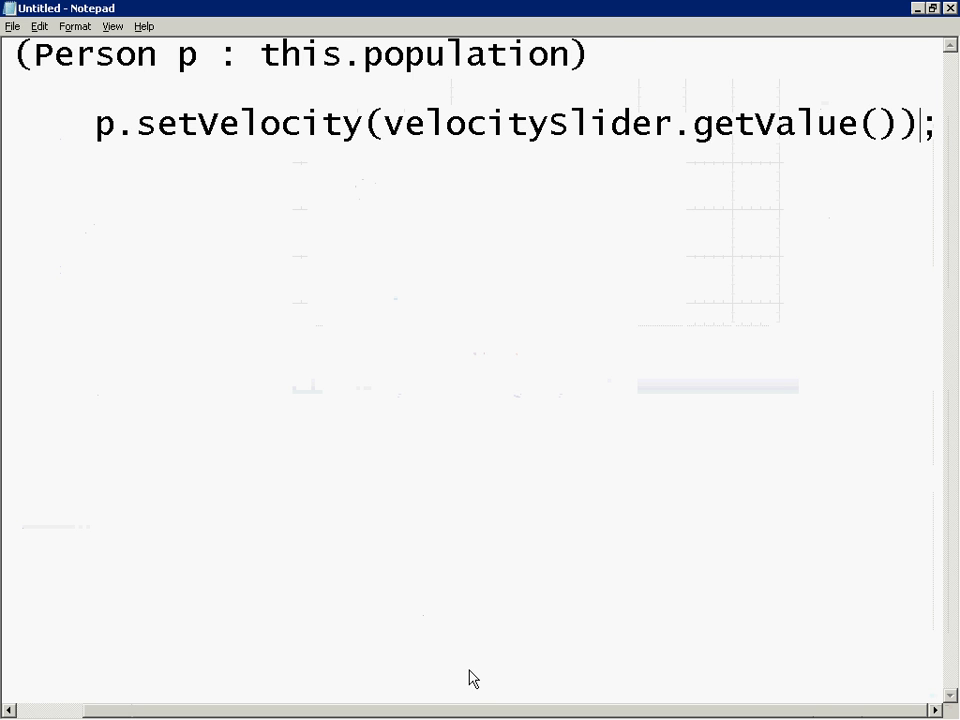
key(Down)
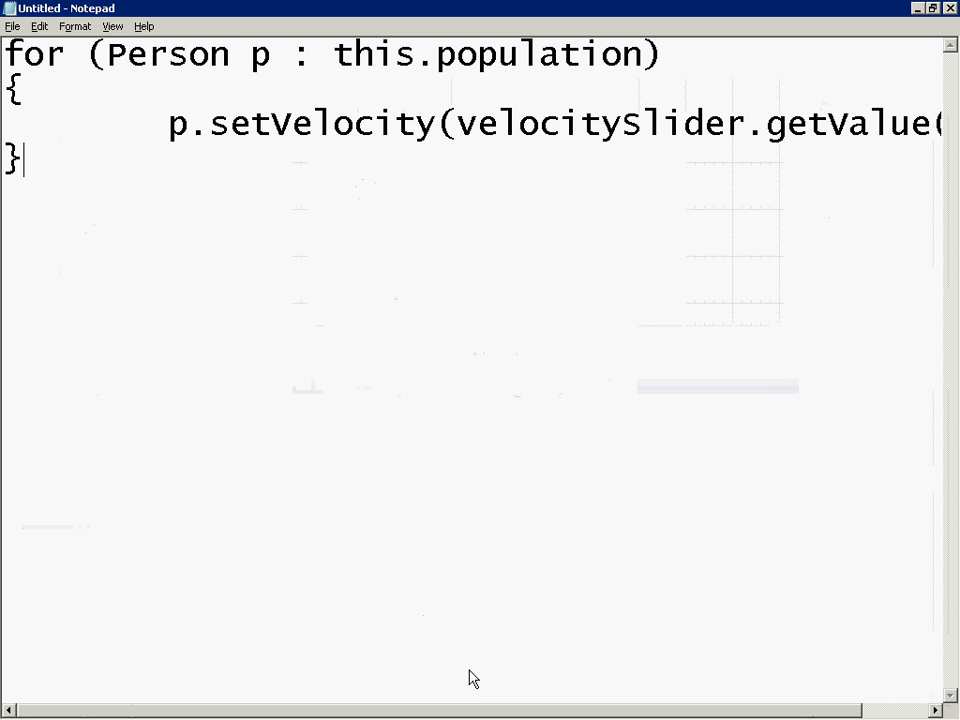
- Switch to AnyLogic and run InitialMobilityModel's Simulation experiment again with the new slider, starting it in the Main view
key(alt+Tab)
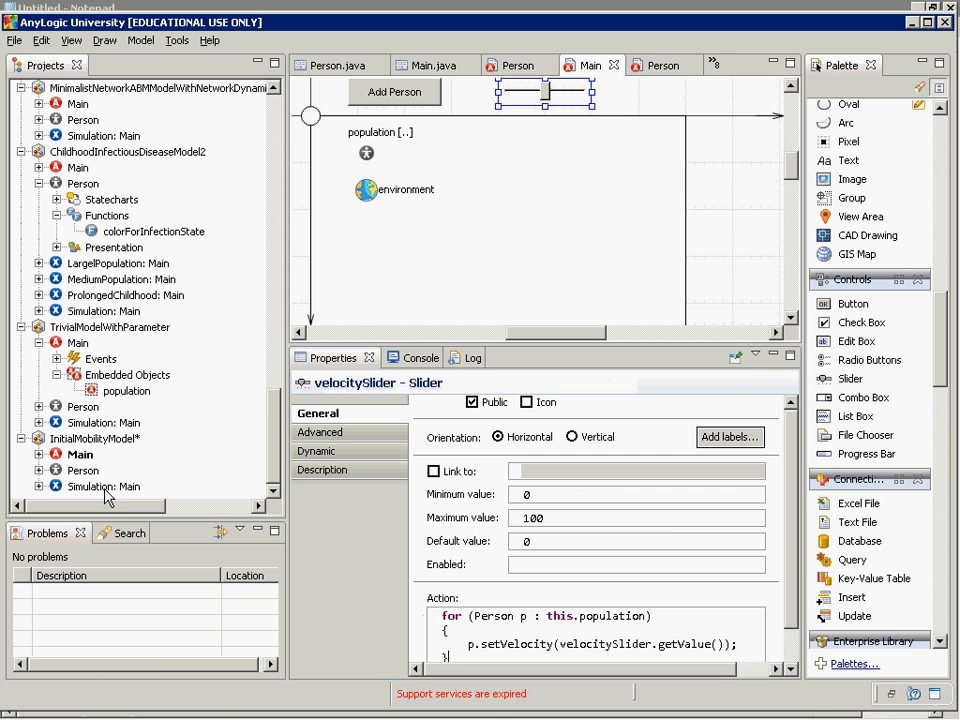
right_click(105, 488)
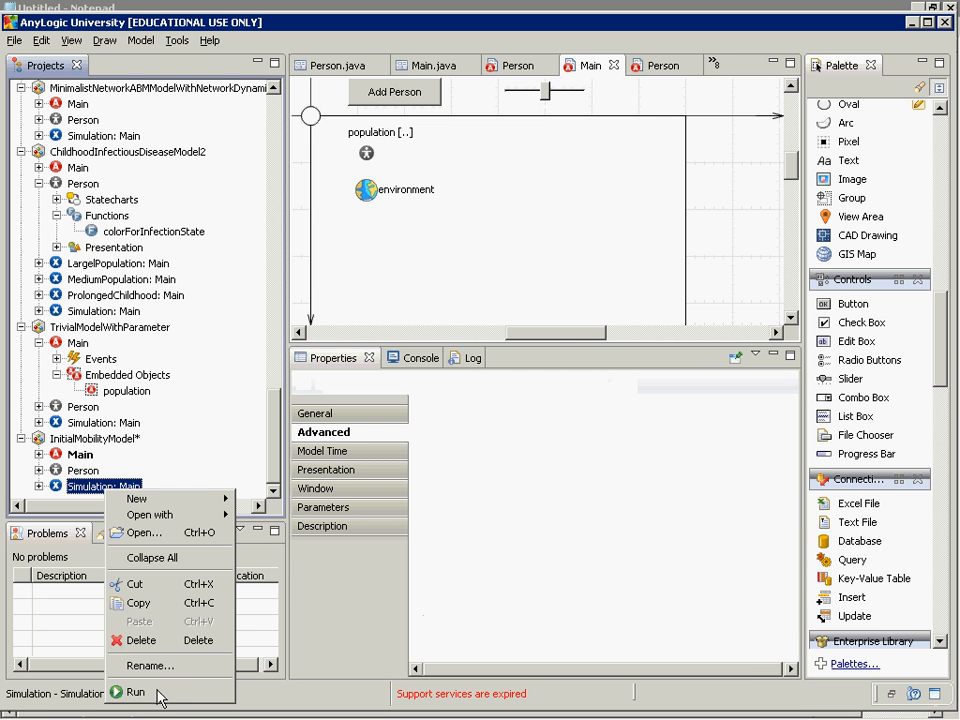
click(135, 692)
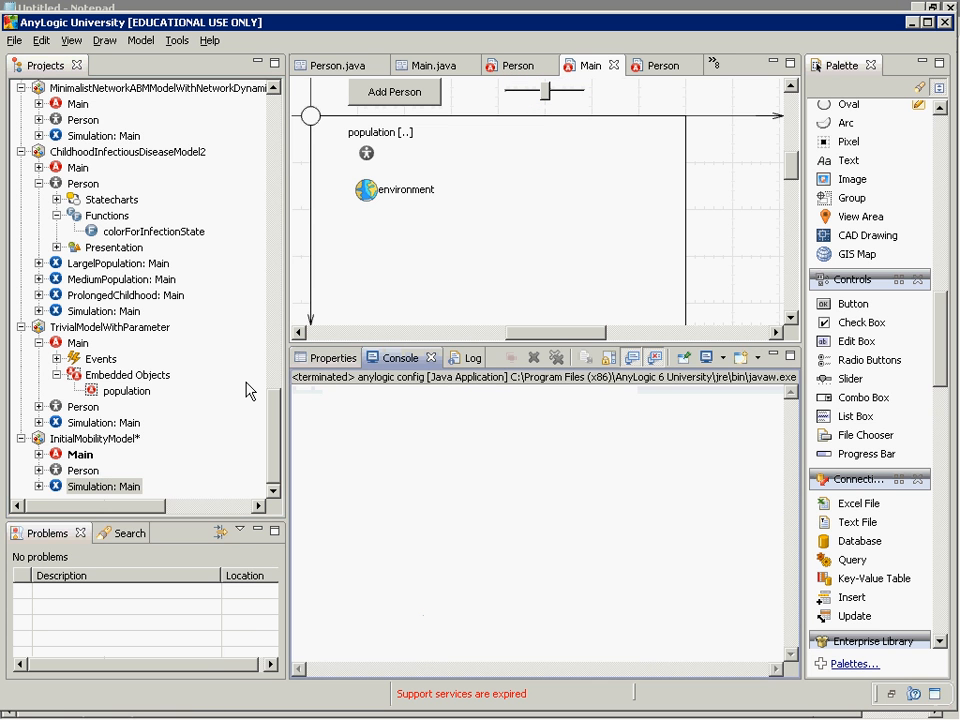
click(226, 172)
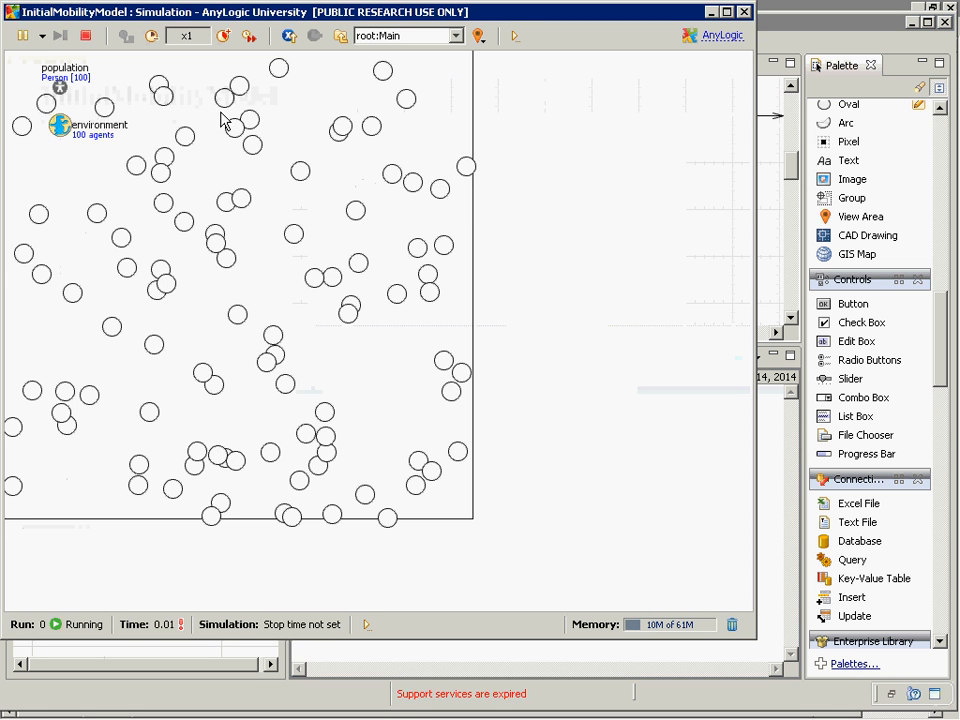
- Raise the velocity slider in the running model to about two thirds and on to about three quarters of its range
drag(594, 112, 614, 277)
mouse_move(216, 193)
mouse_down()
mouse_move(281, 190)
mouse_move(216, 193)
mouse_up()
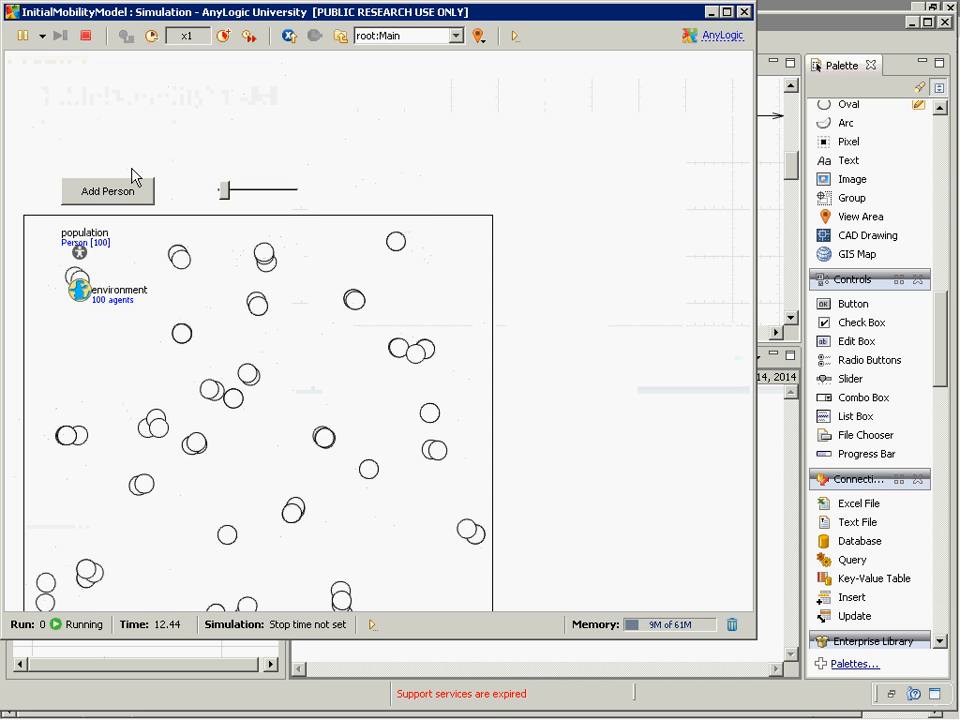
drag(220, 191, 271, 213)
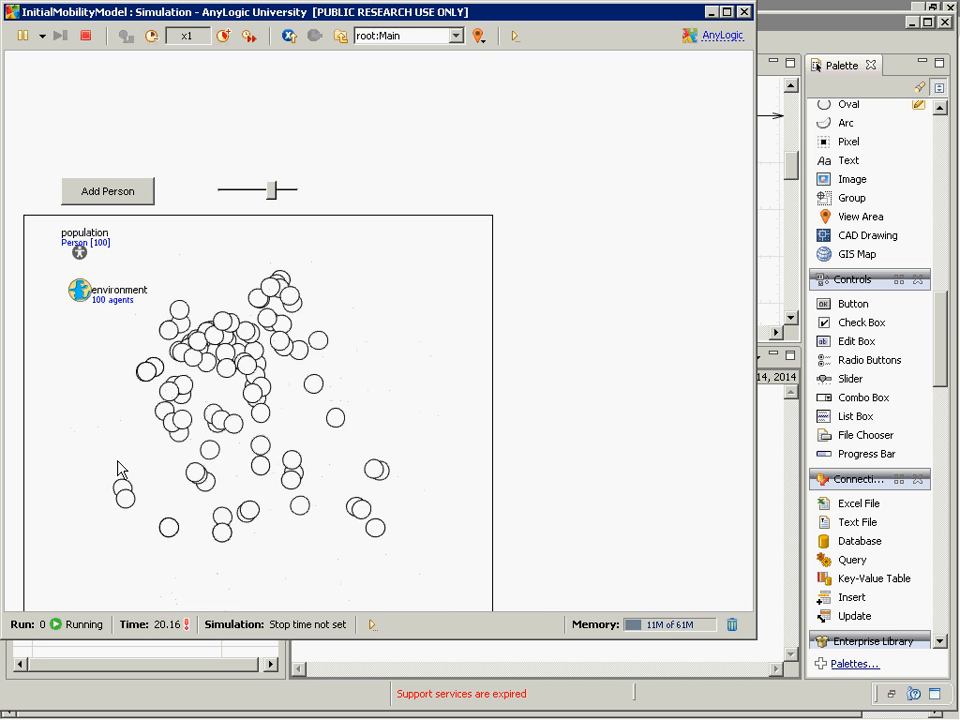
click(292, 197)
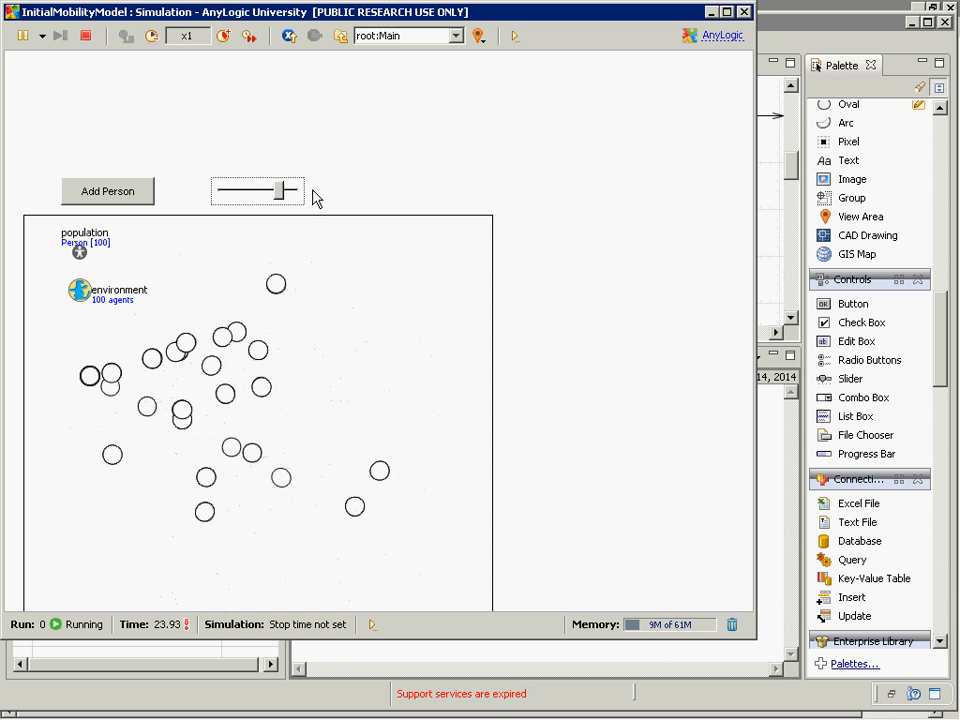
- Raise the velocity slider in the running model to nearly its maximum, watch the agents' movement, and close the simulation window
click(295, 197)
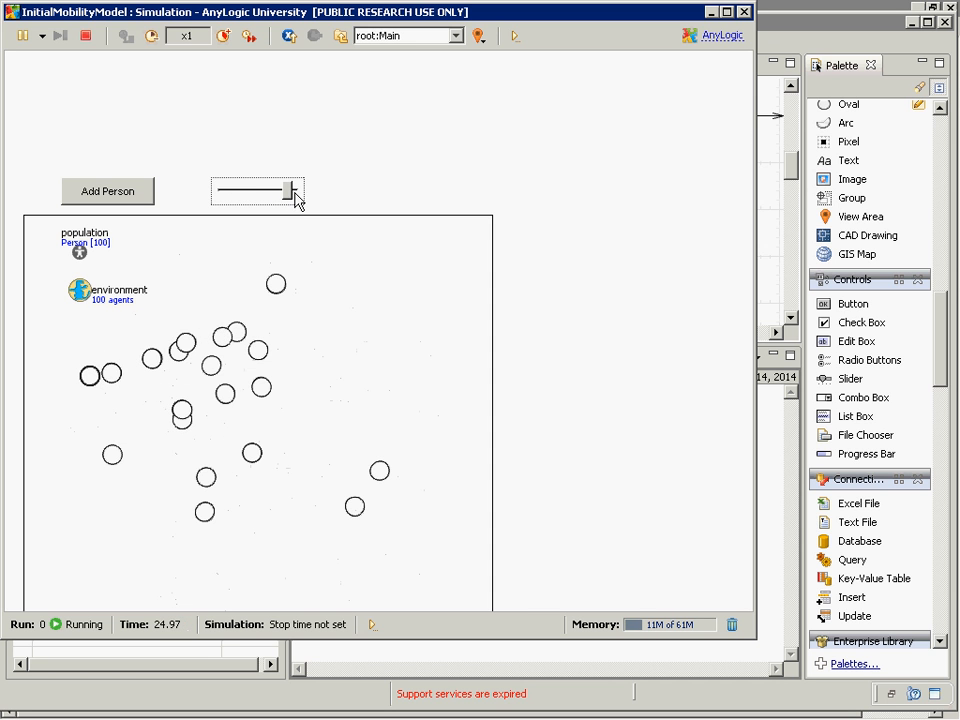
click(213, 298)
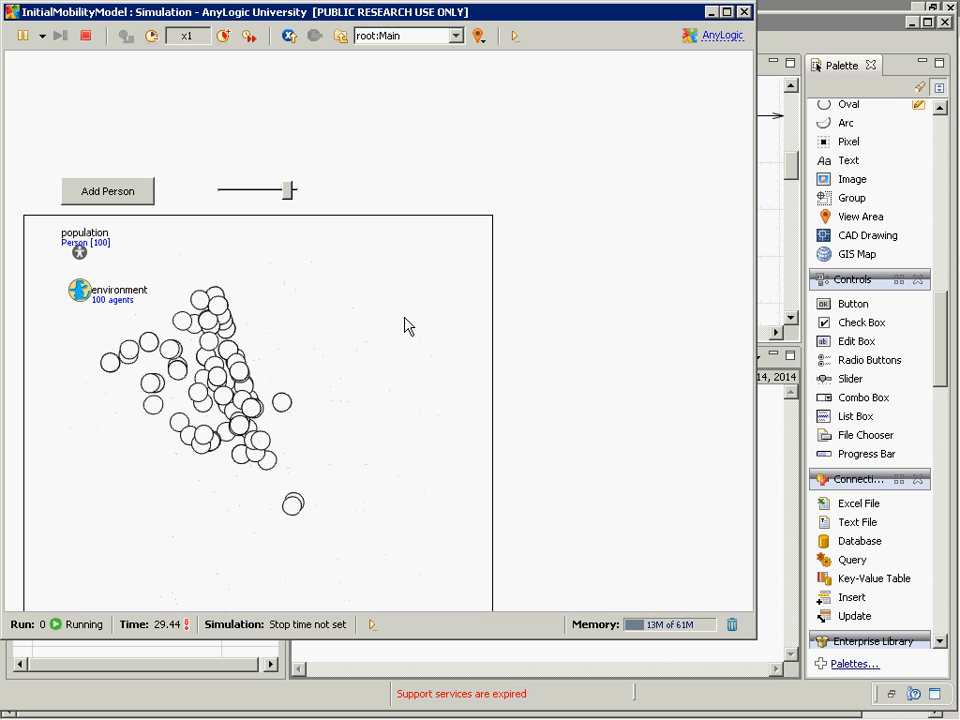
key(alt+F4)
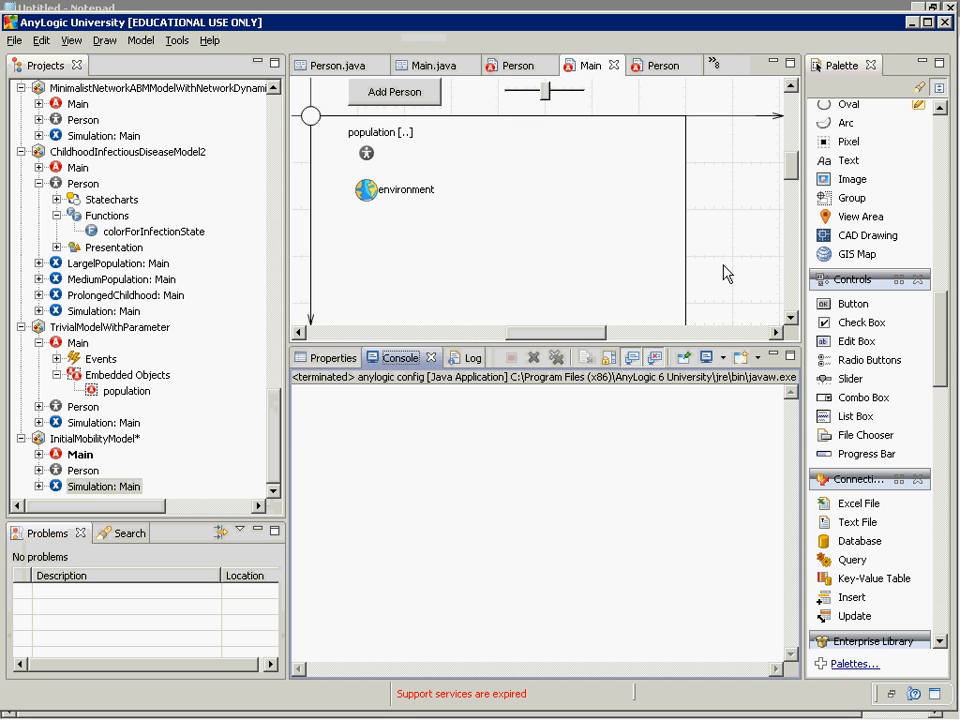
- Add a second slider beside the velocity slider on Main, name it sliderCompanionship, and set its maximum value to 5
click(908, 578)
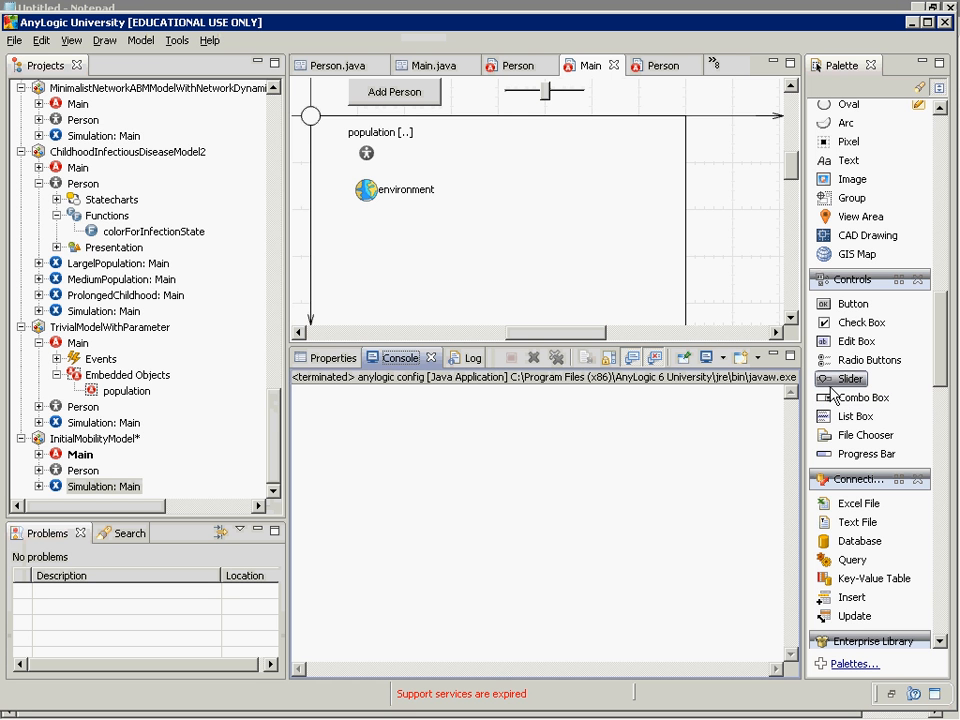
drag(830, 388, 593, 89)
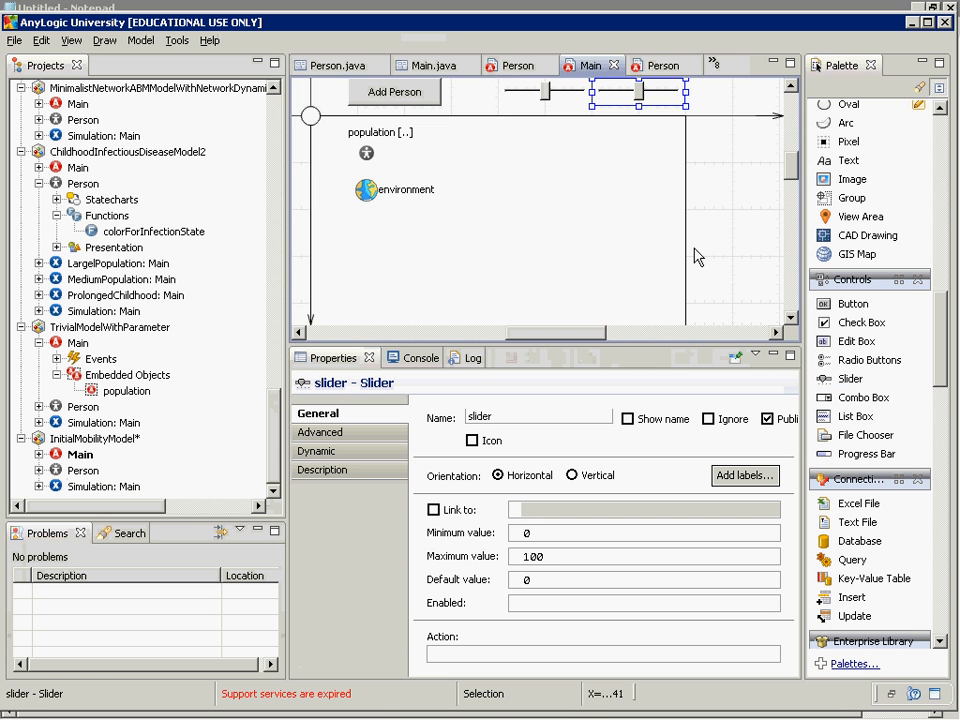
click(523, 414)
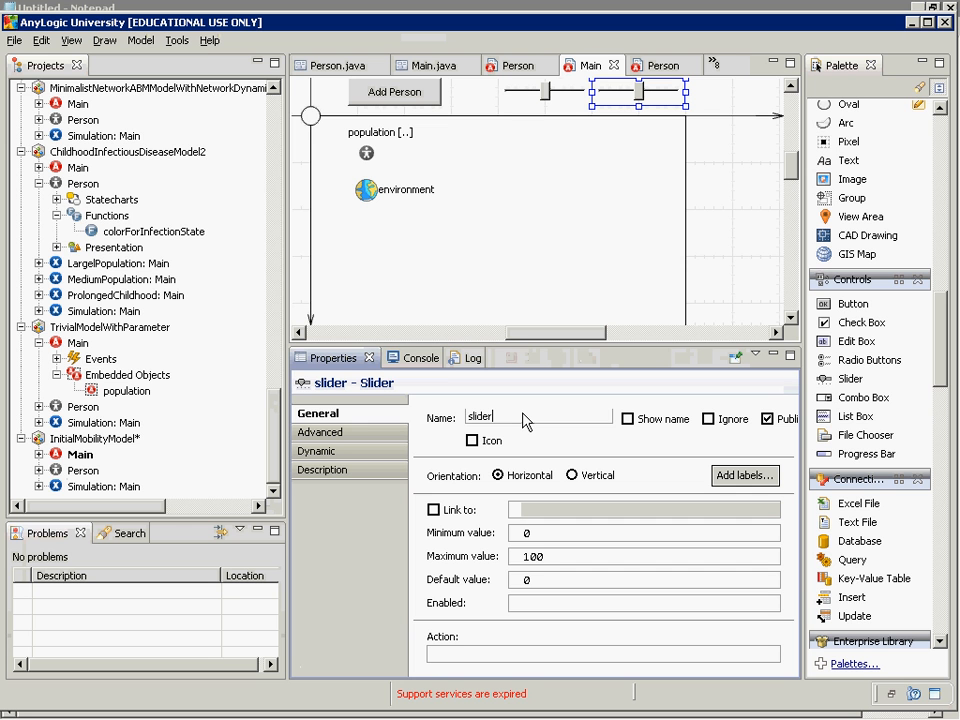
text(Companionship)
key(Return)
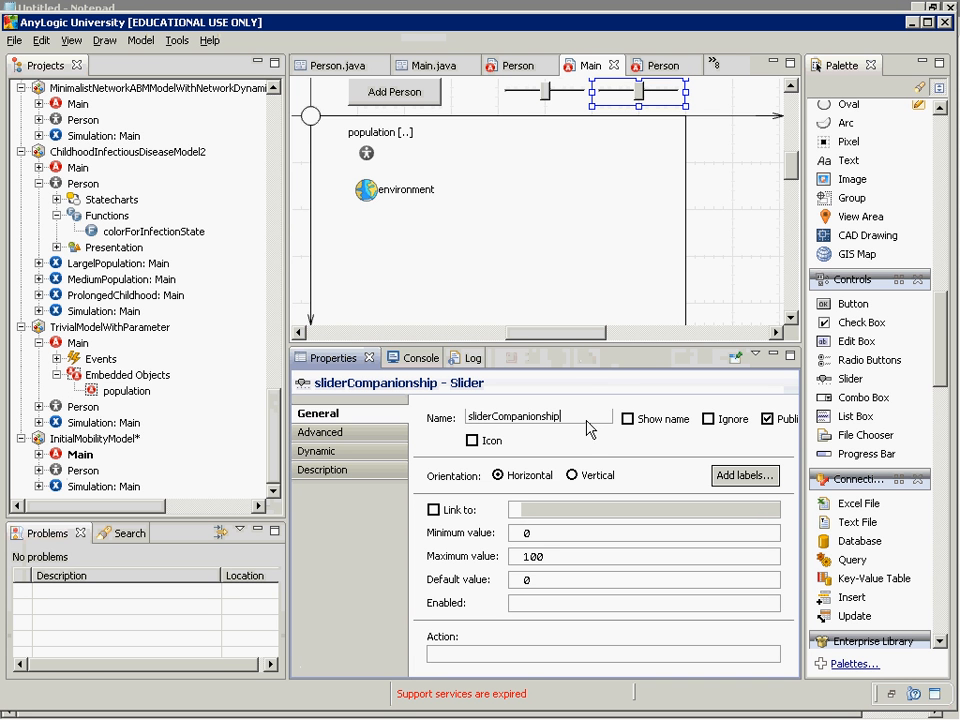
key(End)
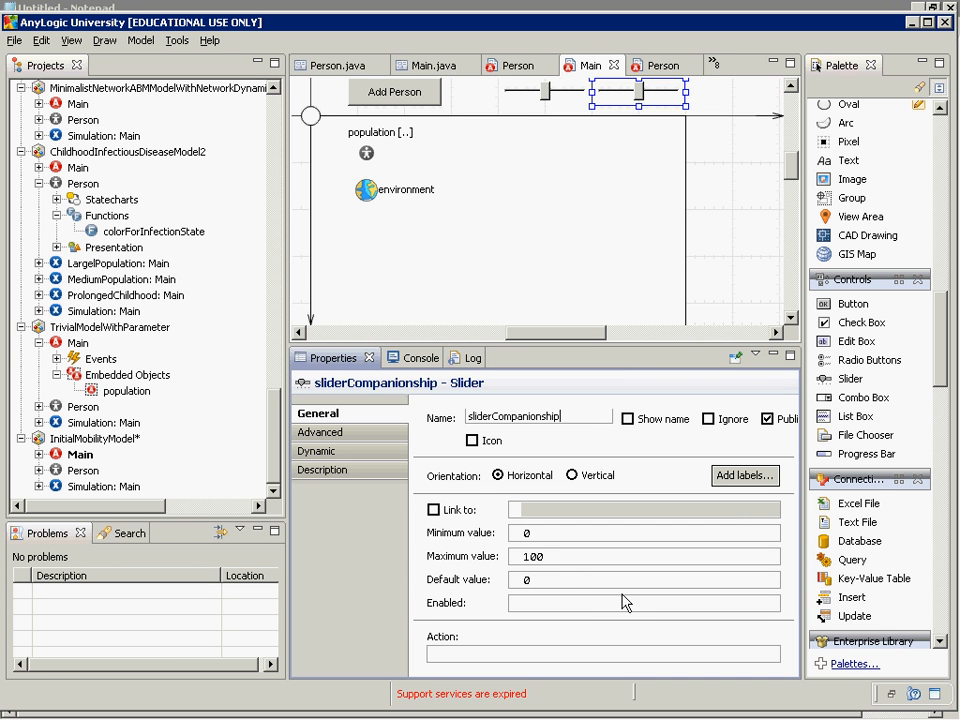
drag(568, 560, 497, 568)
text(5)
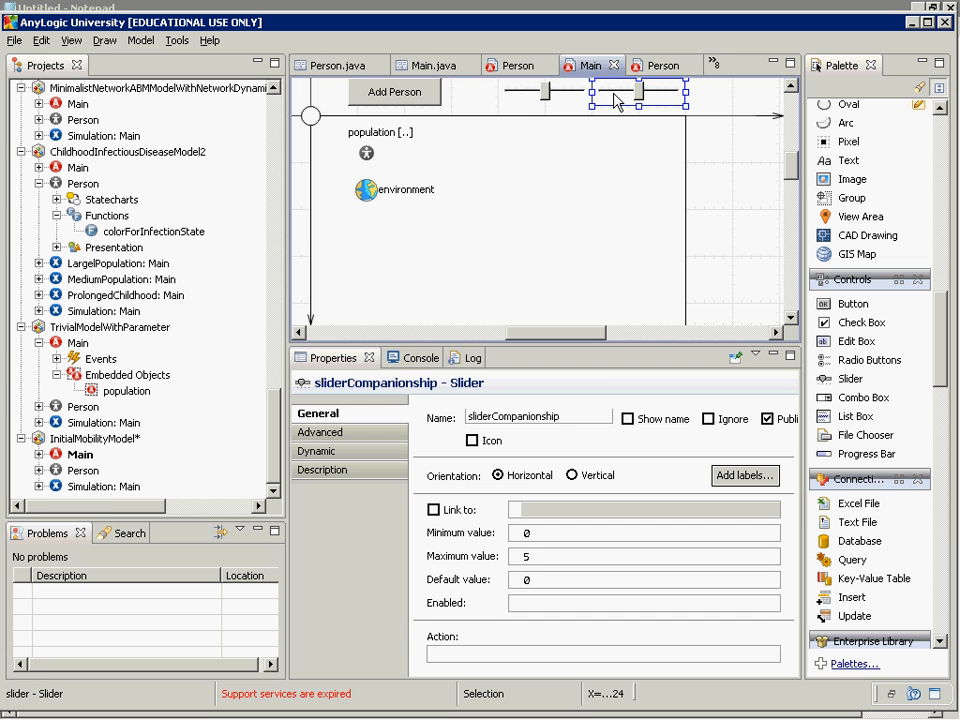
- In InitialMobilityModel's Person, set the rate of the transition from atRest to inMotion to this.get_Main().sliderCompanionship.getValue()
click(89, 477)
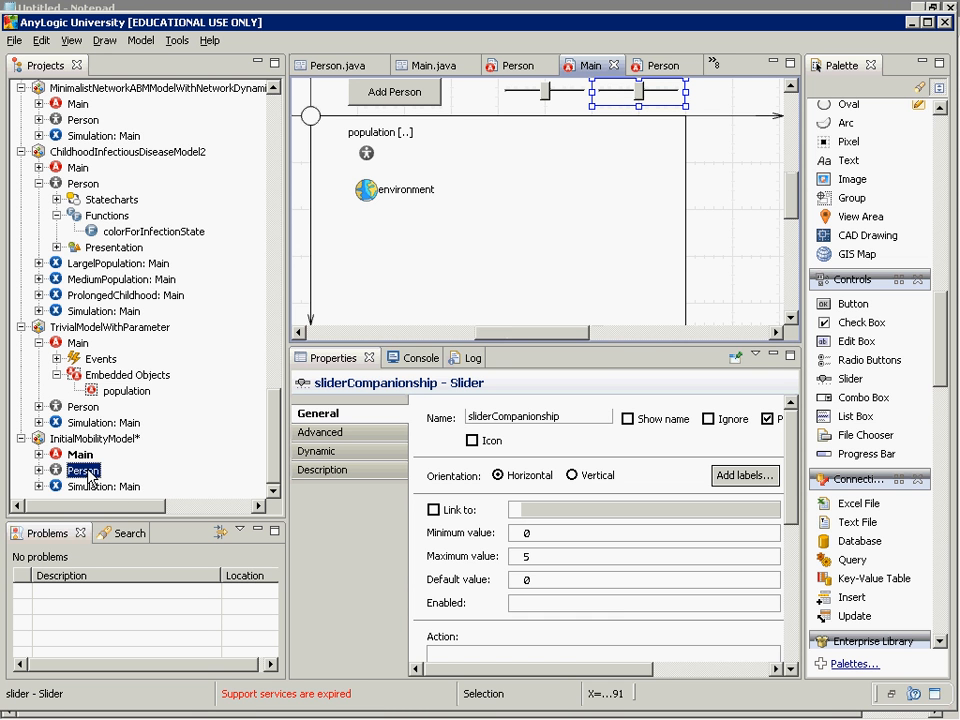
double_click(89, 477)
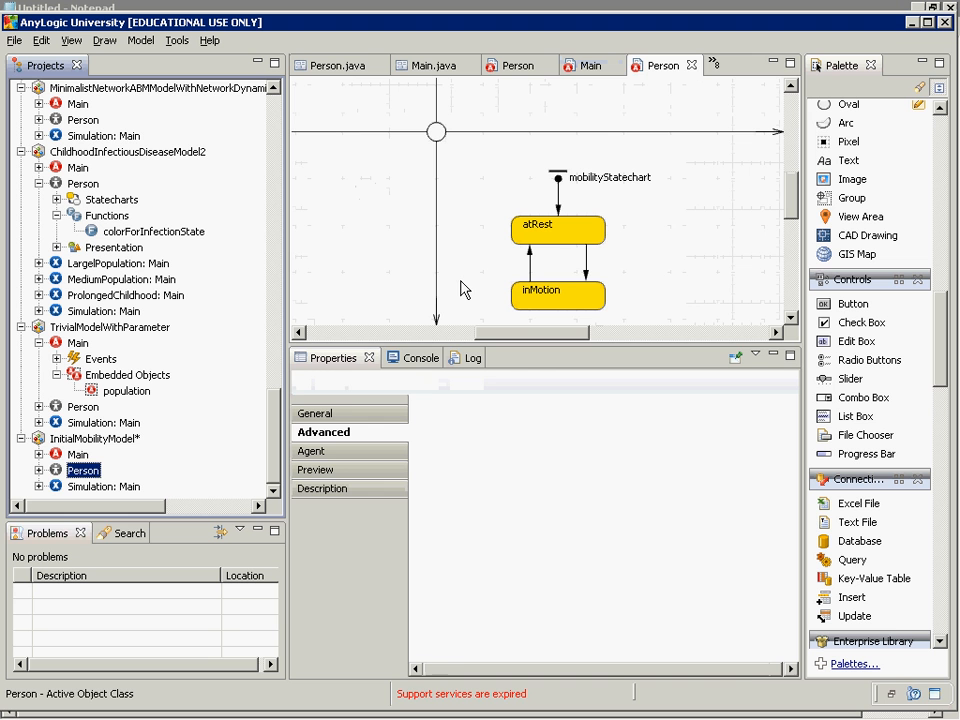
click(588, 276)
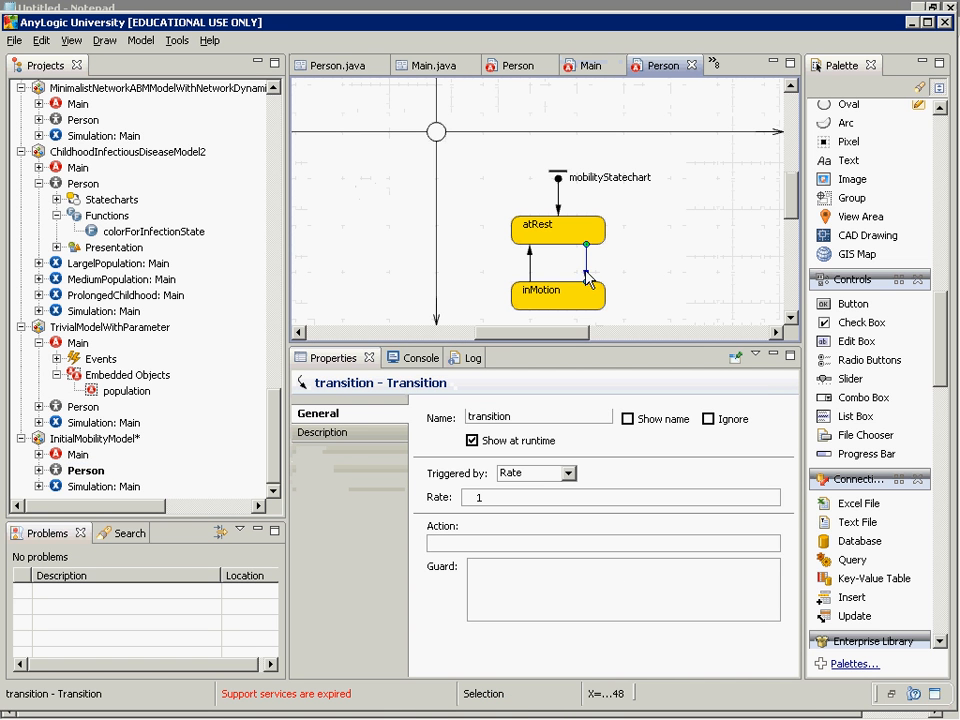
drag(528, 499, 397, 490)
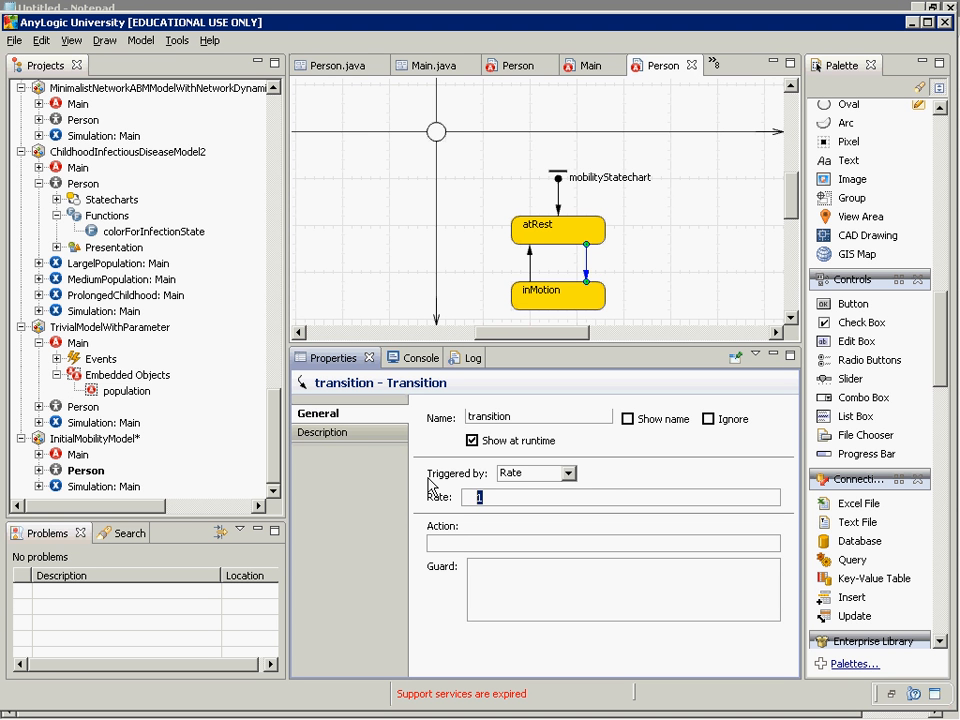
text(this.get_Main().sliderCom)
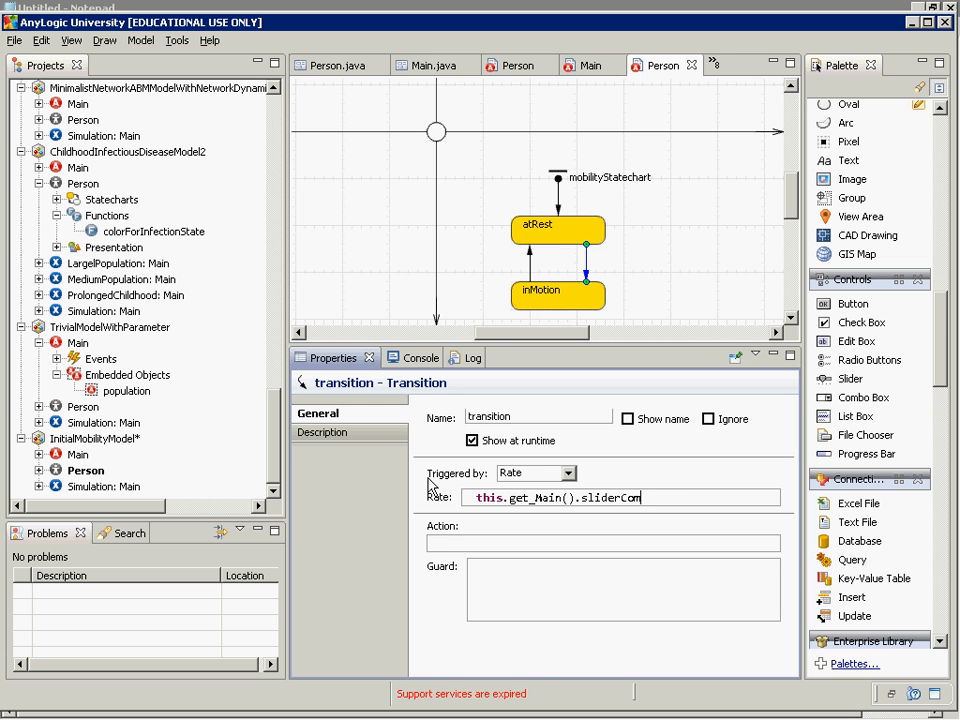
text(panionship.getValue())
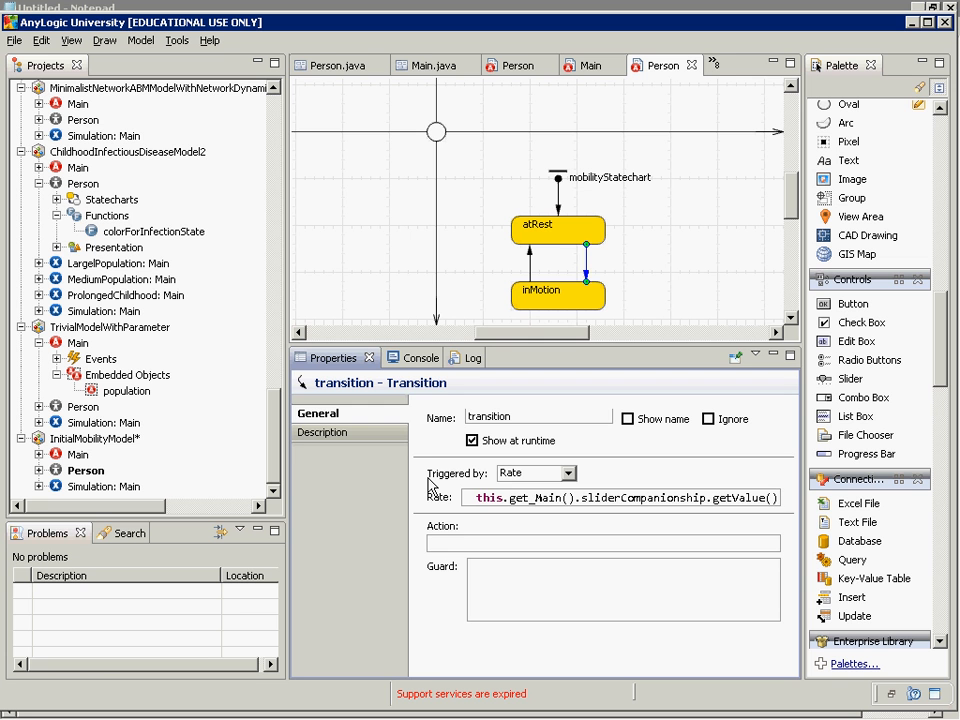
key(ctrl+a)
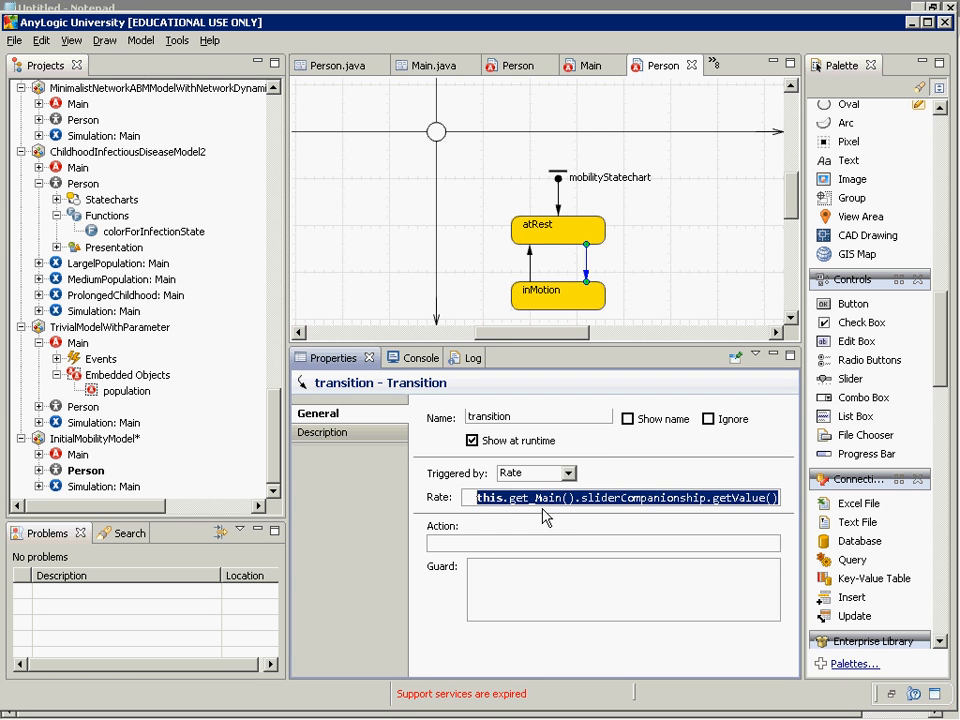
drag(476, 497, 581, 510)
double_click(598, 498)
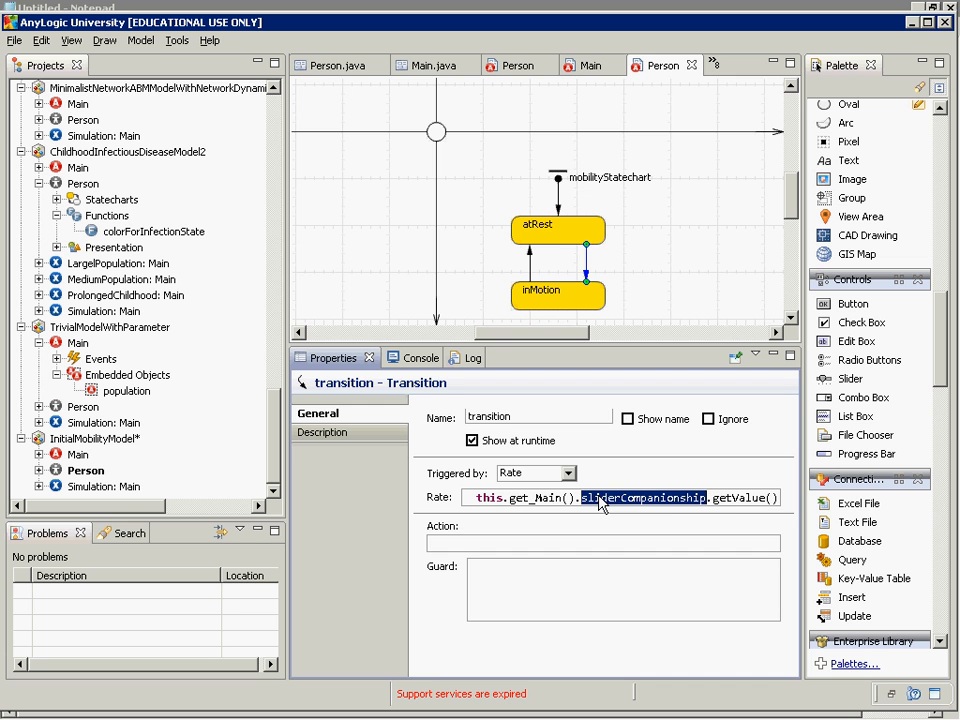
click(726, 498)
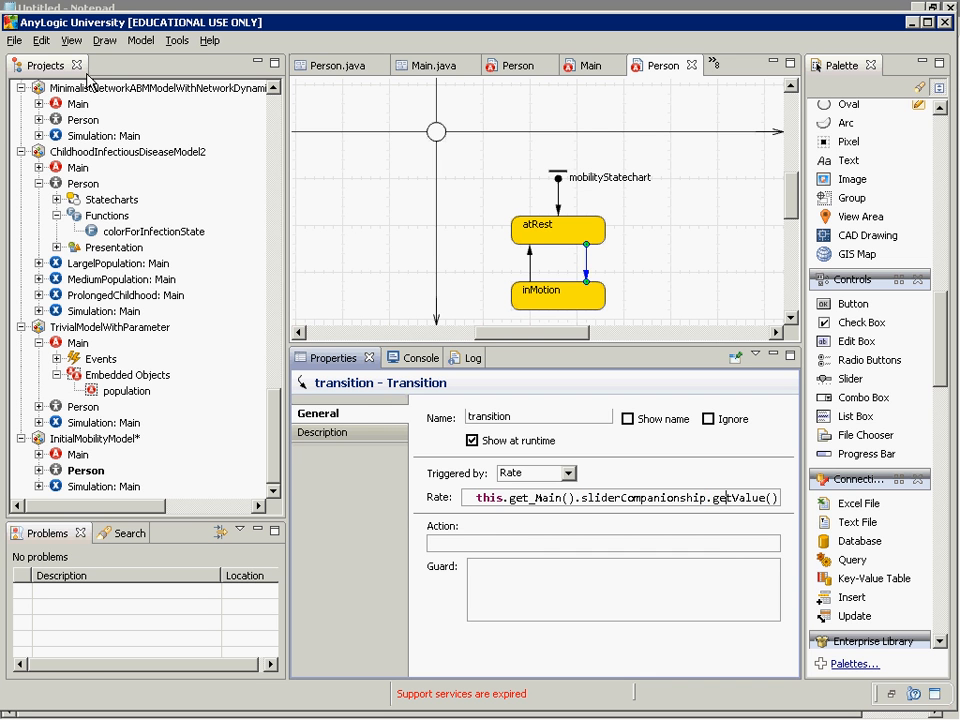
- Run InitialMobilityModel's Simulation experiment and start the model in the Main view
click(140, 41)
click(133, 63)
click(74, 487)
right_click(76, 497)
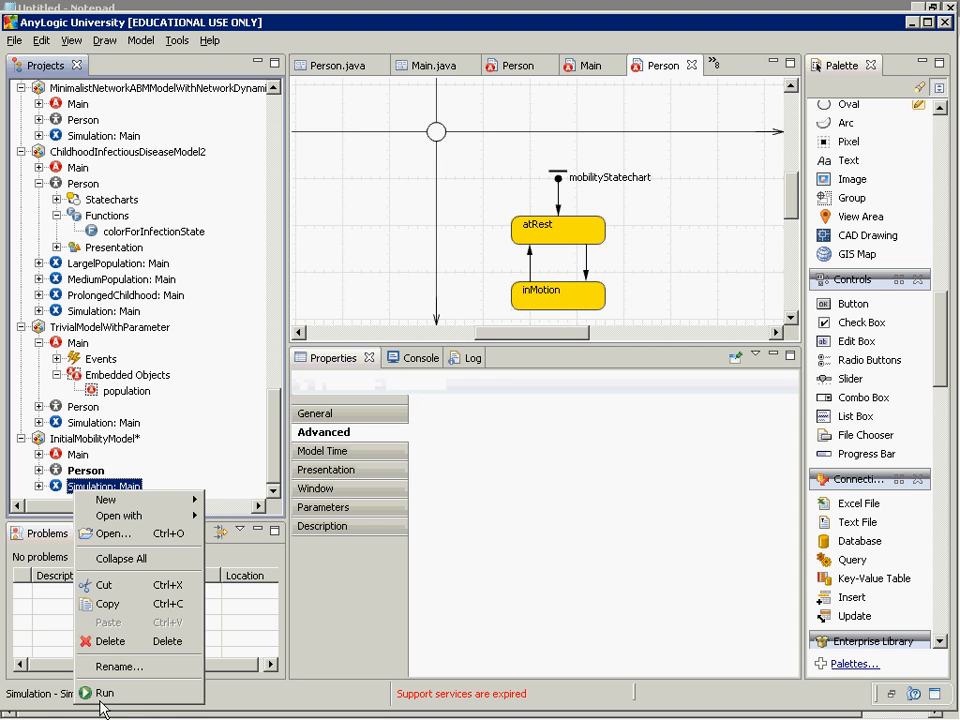
click(118, 694)
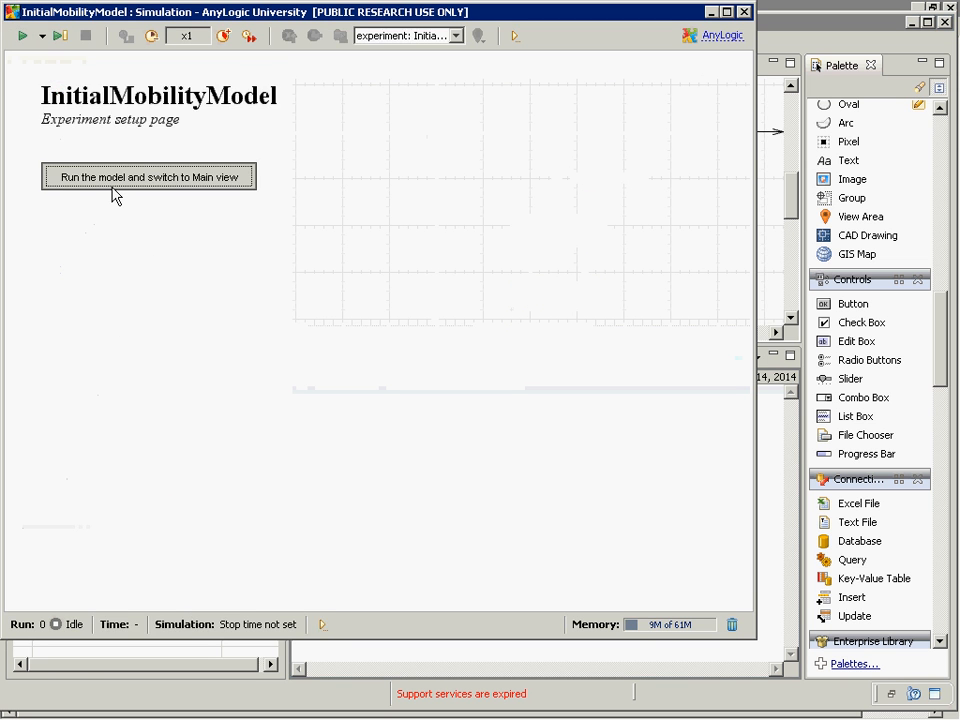
click(112, 184)
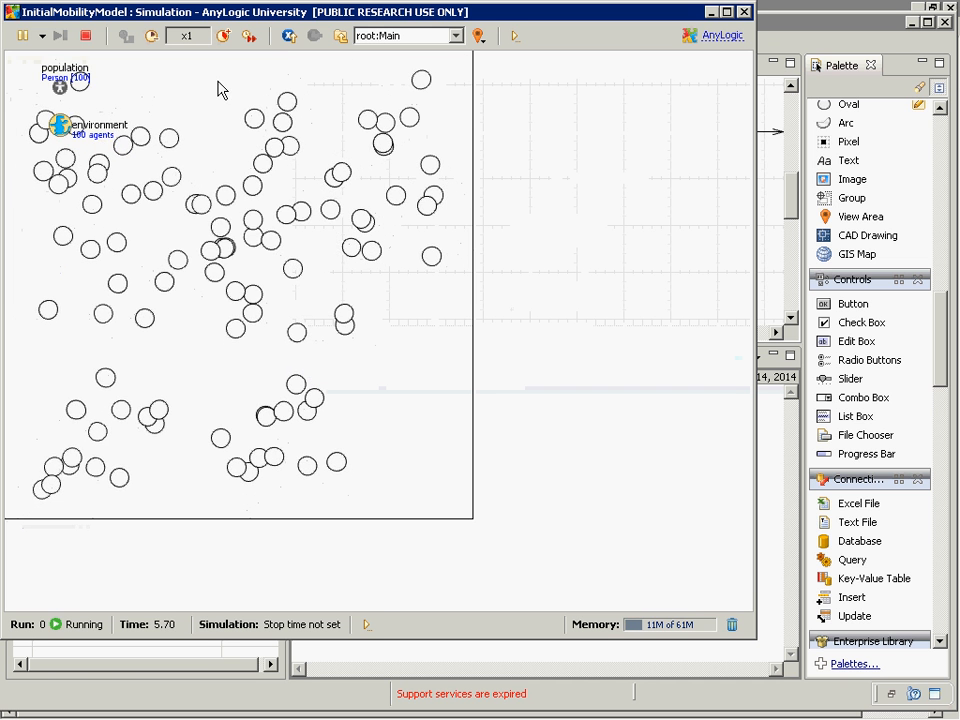
- Bring the sliders of the running model into view, raise the companionship slider to about a fifth, and return it to its minimum
drag(533, 140, 575, 306)
click(358, 198)
click(376, 200)
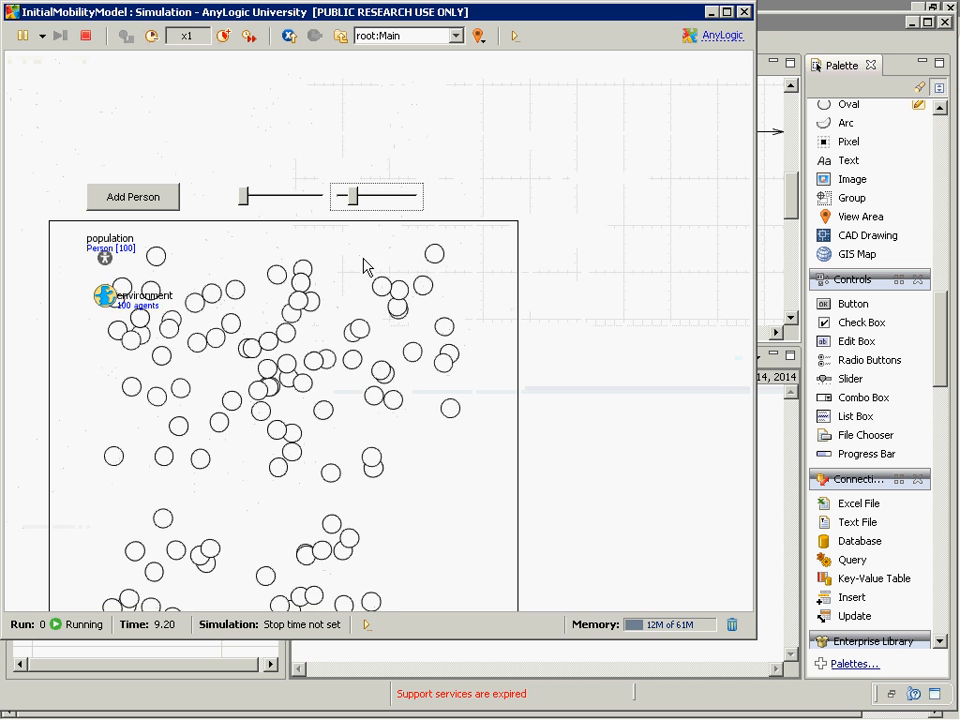
click(358, 198)
drag(358, 198, 340, 199)
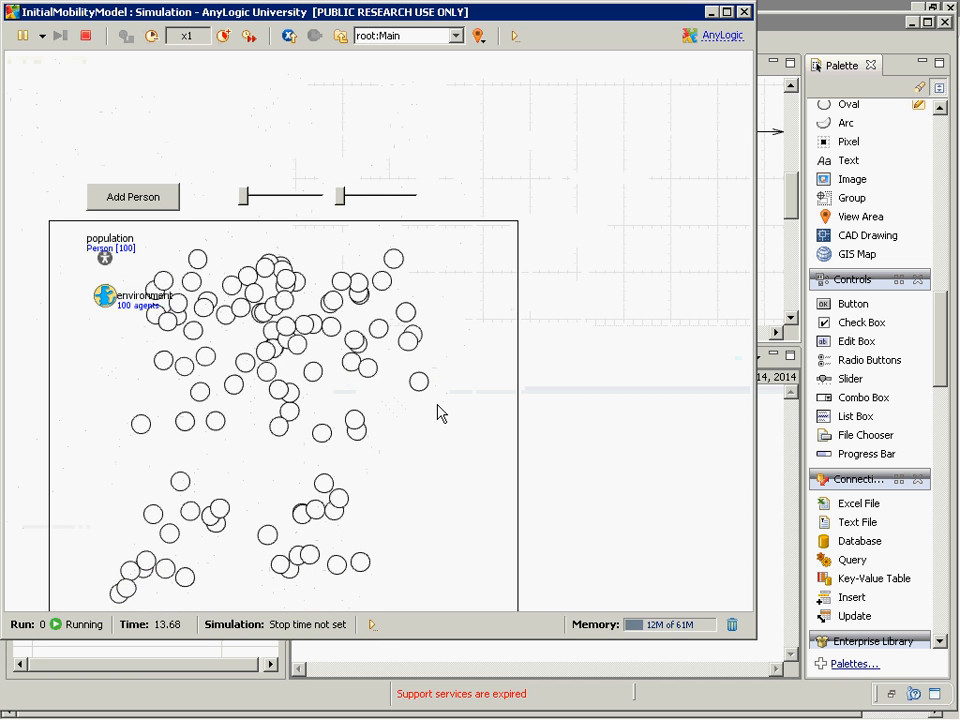
- Raise the companionship slider to about a fifth, then about four fifths, and finally its maximum while watching the agents
mouse_move(343, 197)
mouse_down()
mouse_move(399, 199)
mouse_move(360, 208)
mouse_up()
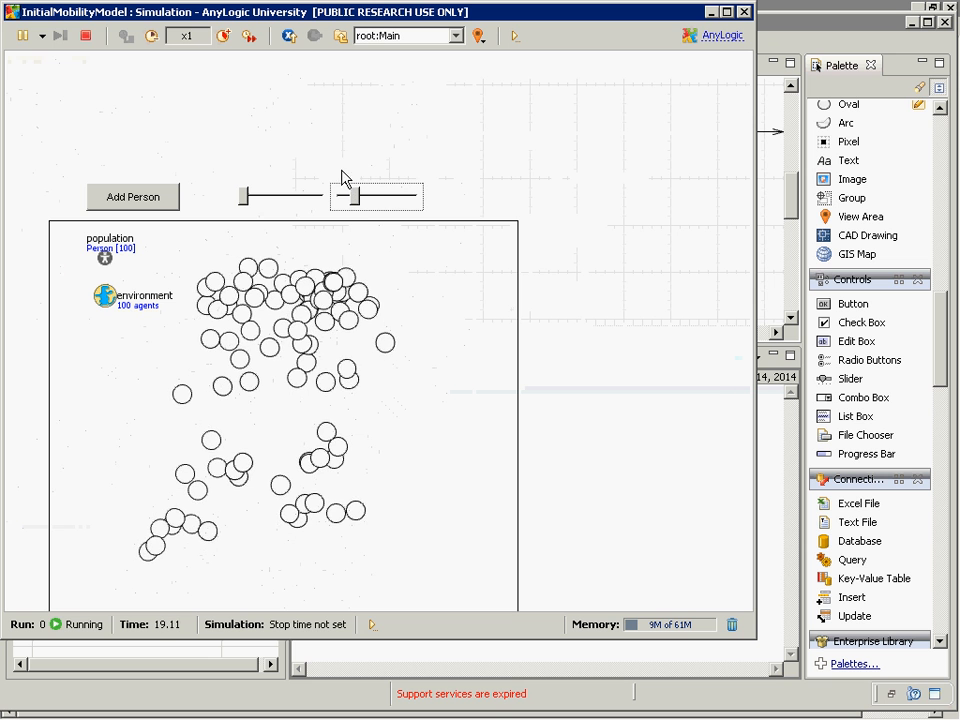
click(393, 206)
drag(366, 197, 401, 198)
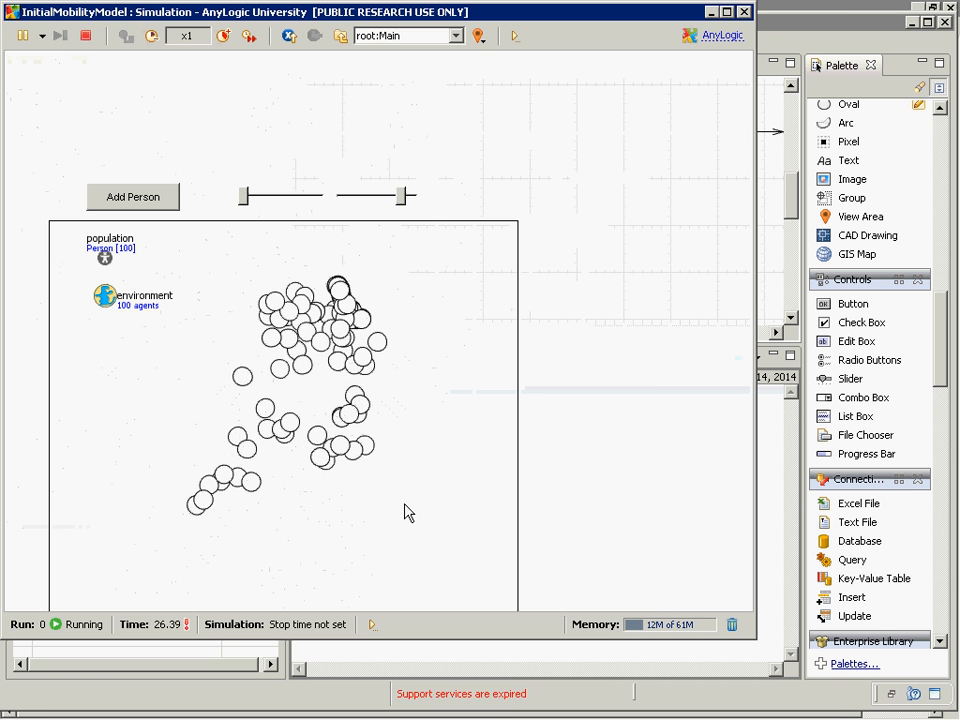
drag(403, 197, 415, 205)
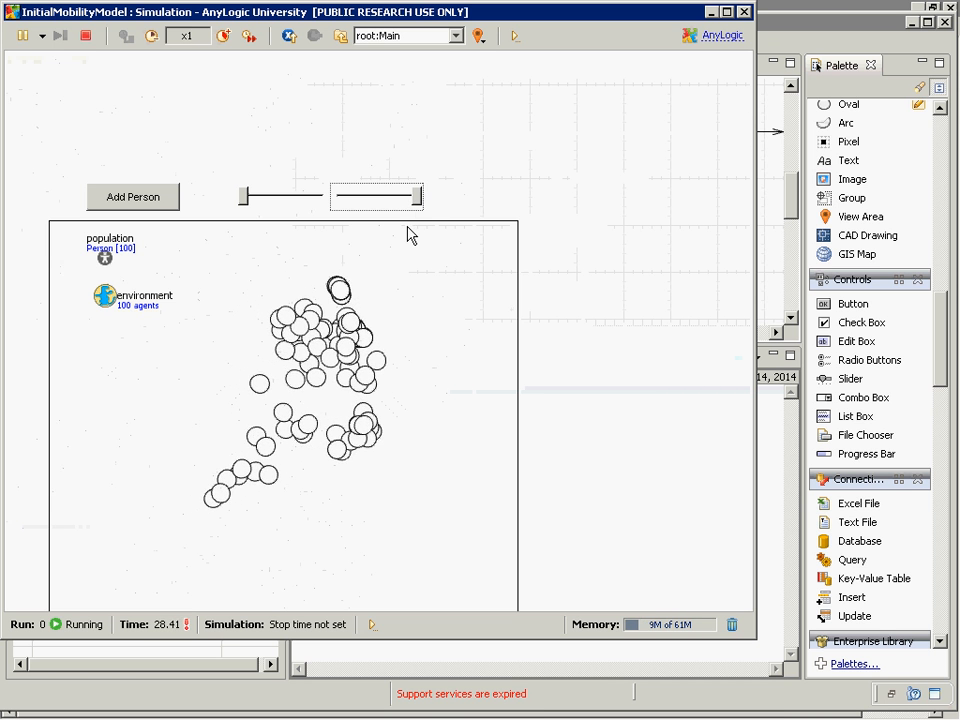
- Lower the companionship slider to about a third of its range and close the simulation window
click(360, 202)
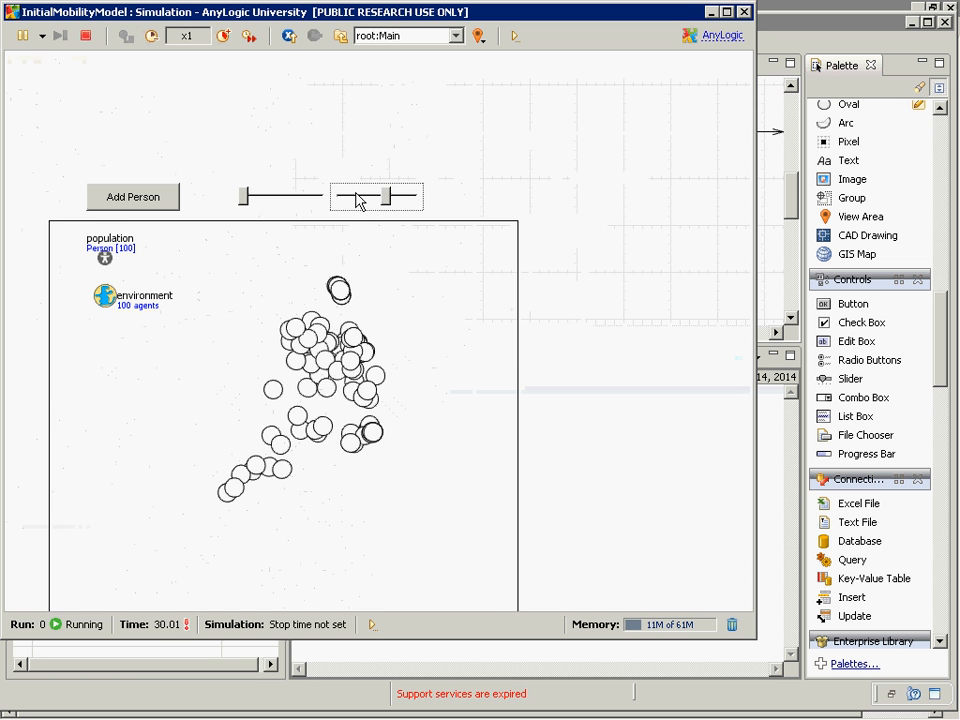
click(708, 11)
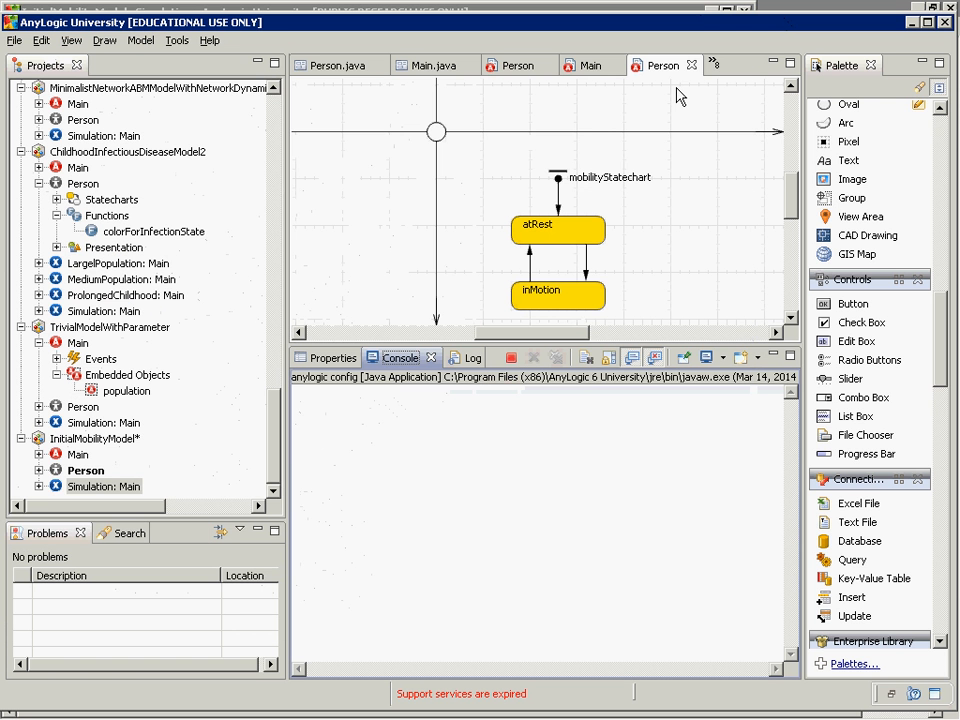
key(alt+Tab)
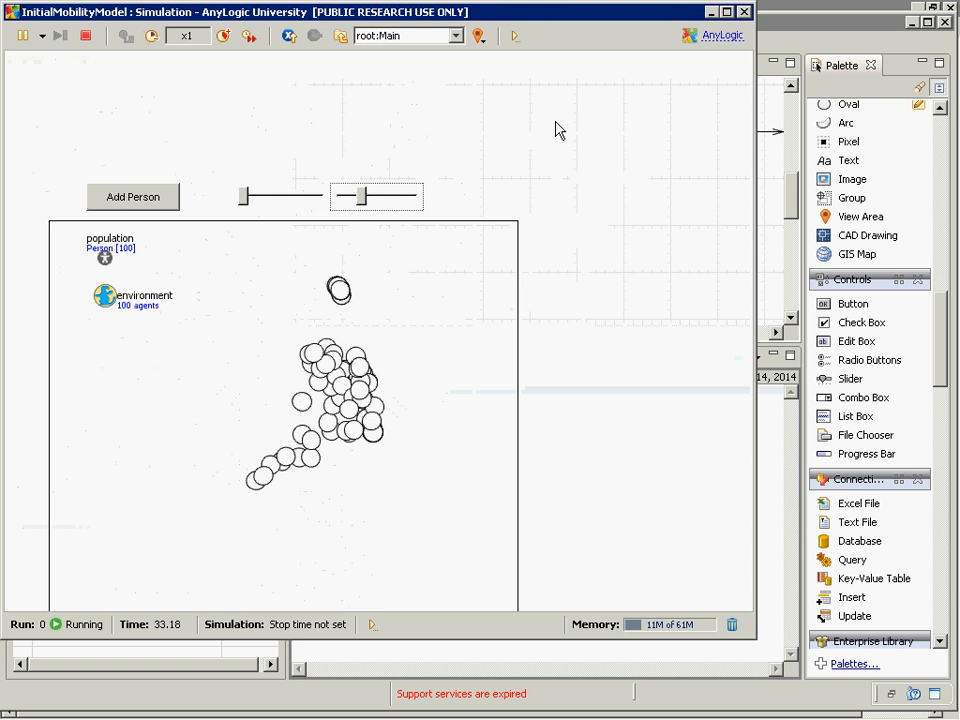
click(745, 12)
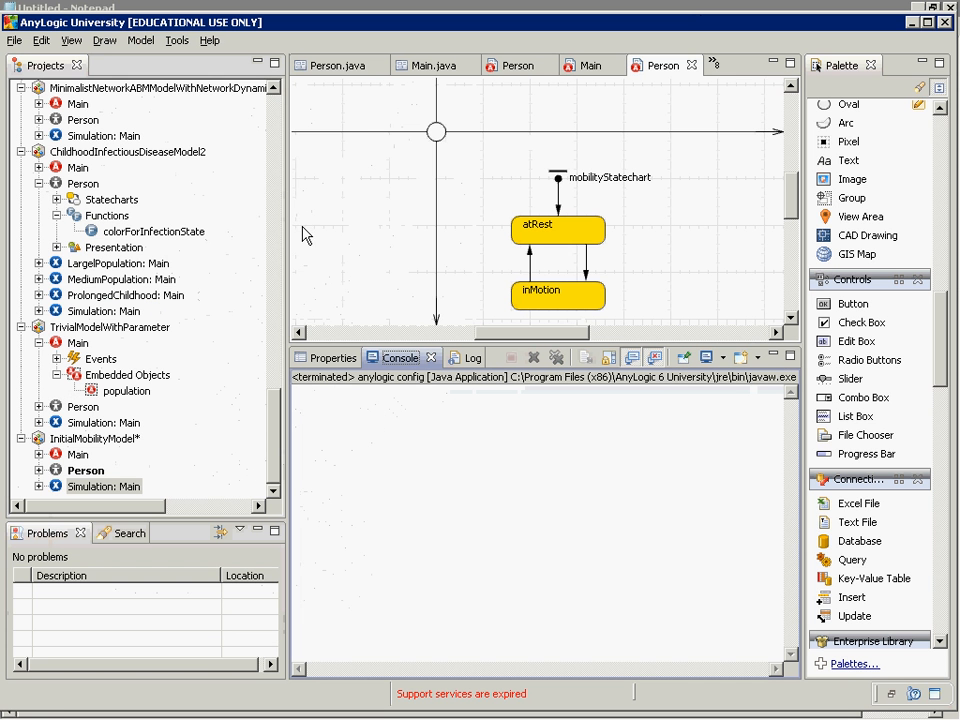
- Draw a timeout-triggered transition within Person's mobilityStatechart that leaves atRest and returns to atRest, and save the model
click(589, 281)
click(588, 271)
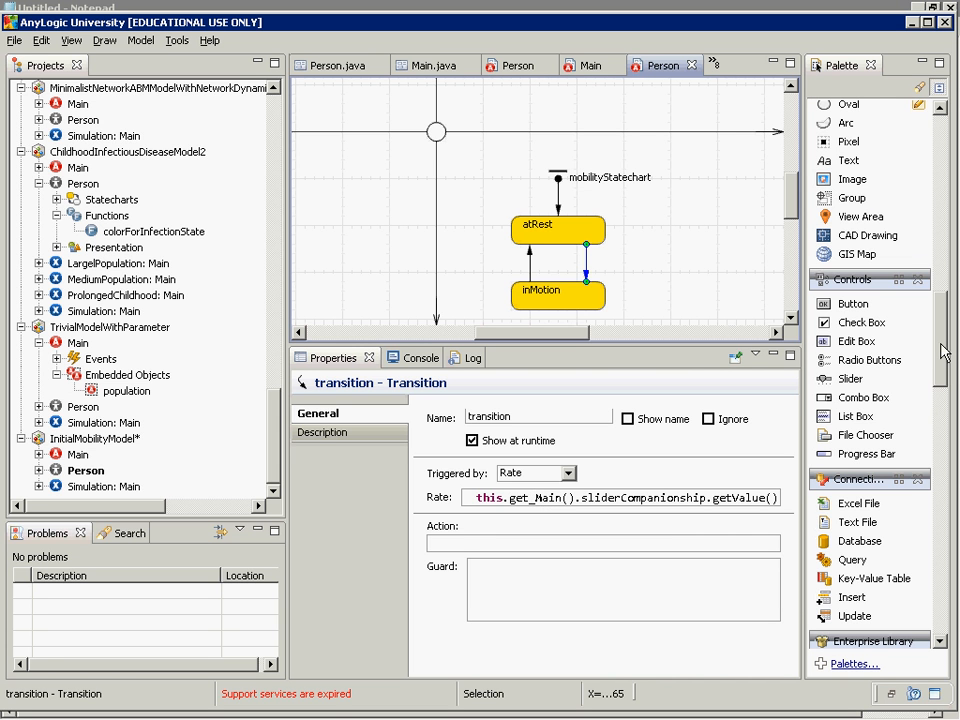
scroll(928, 258, up, 3)
scroll(929, 253, up, 10)
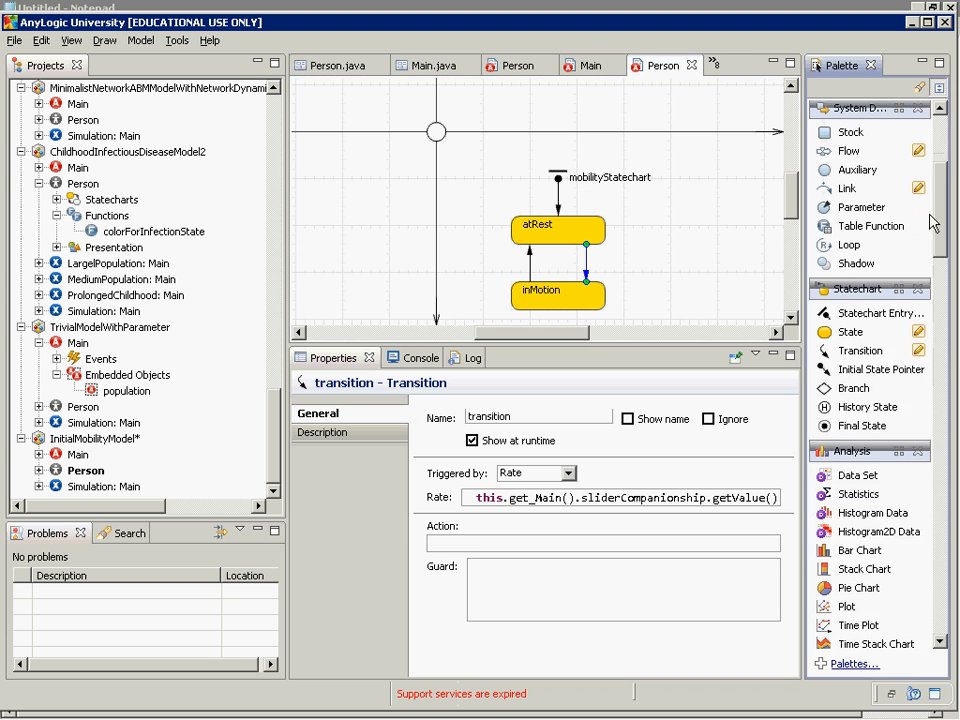
scroll(870, 250, down, 5)
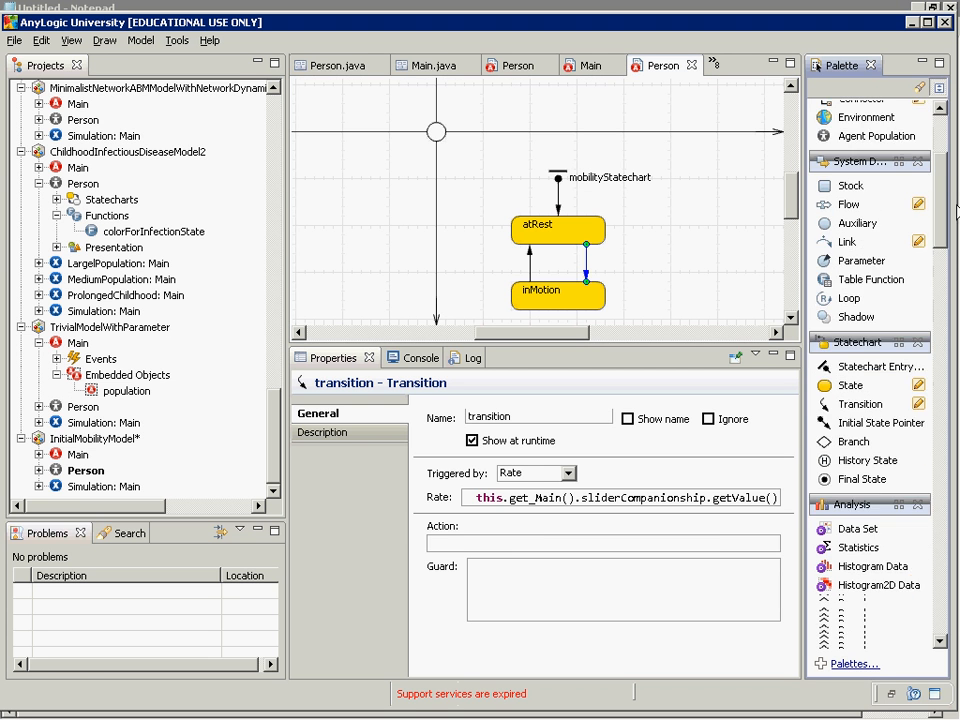
click(855, 323)
click(575, 223)
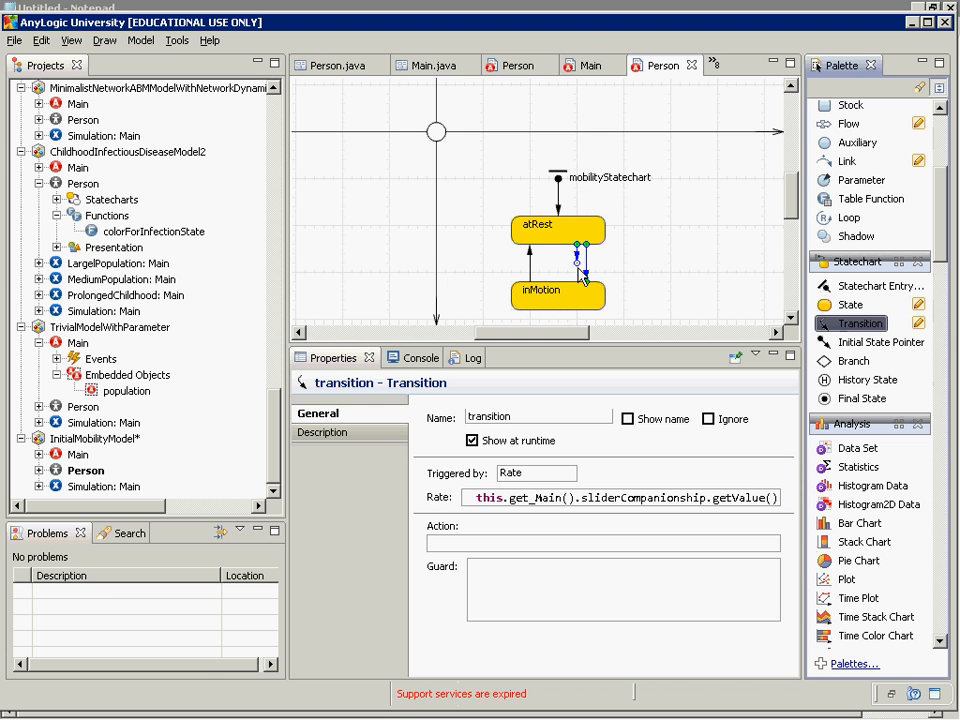
double_click(577, 260)
drag(577, 258, 595, 216)
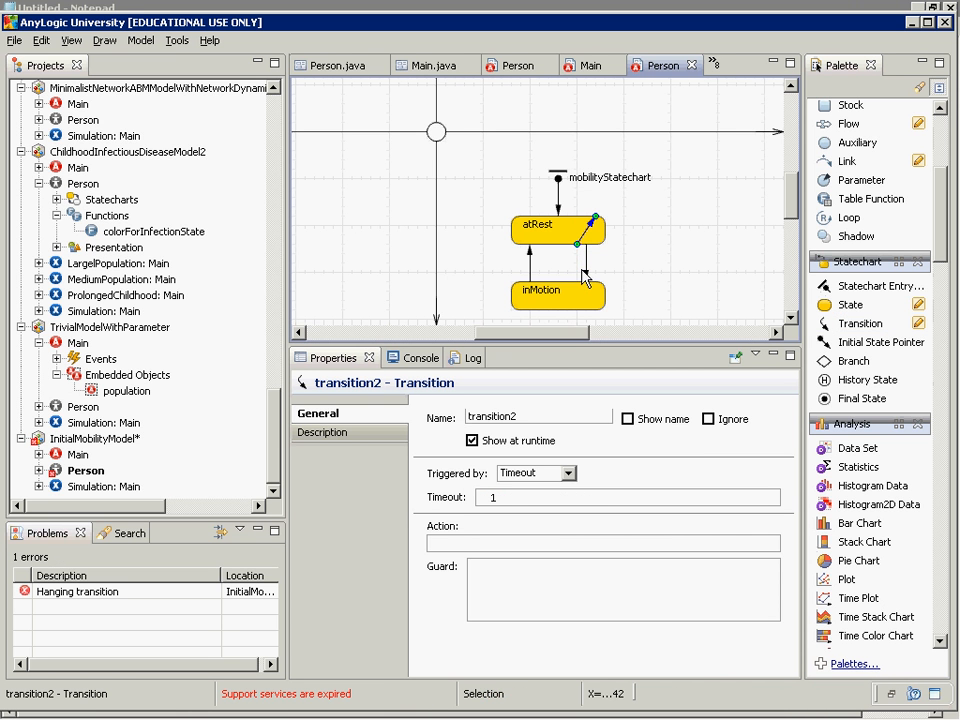
click(553, 497)
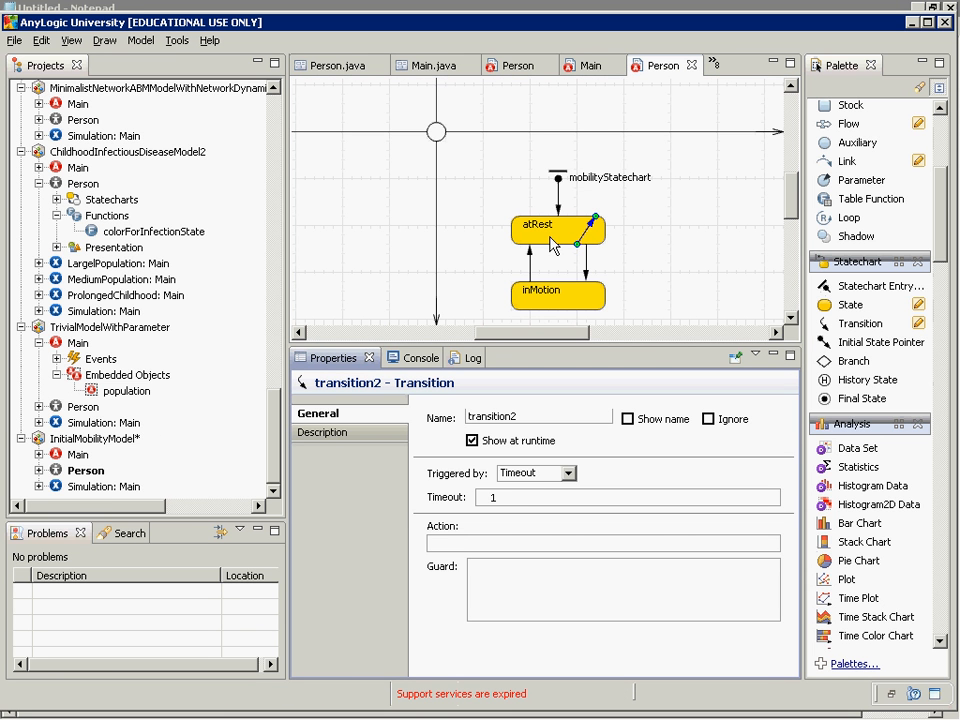
key(ctrl+s)
- Run InitialMobilityModel's Simulation experiment in the Main view, look over the agents and sliders, and close the simulation window
click(103, 487)
right_click(106, 488)
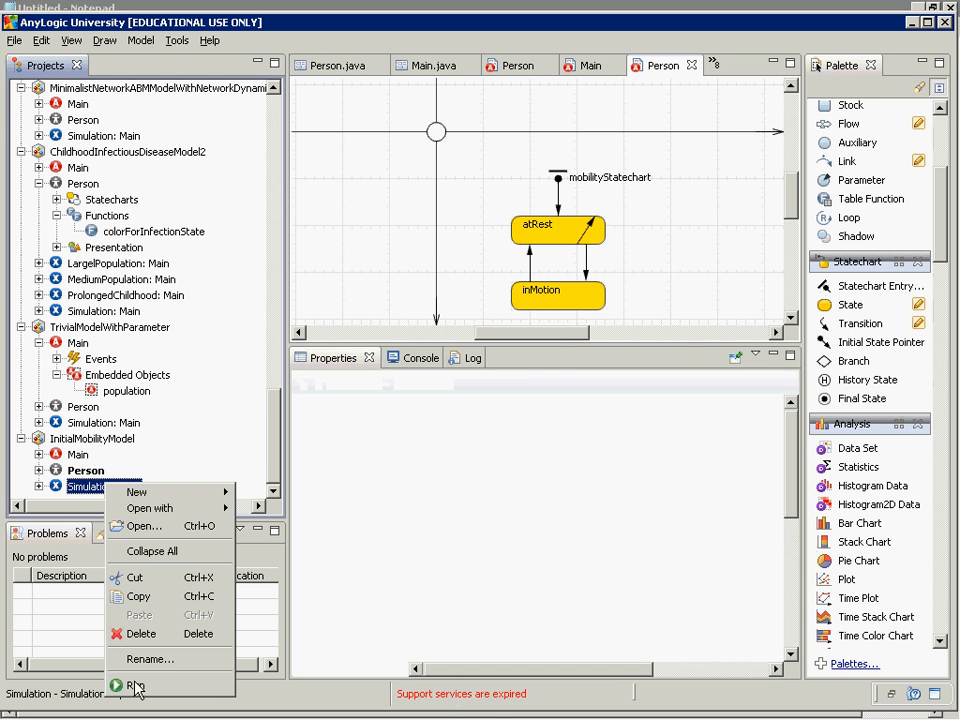
click(134, 684)
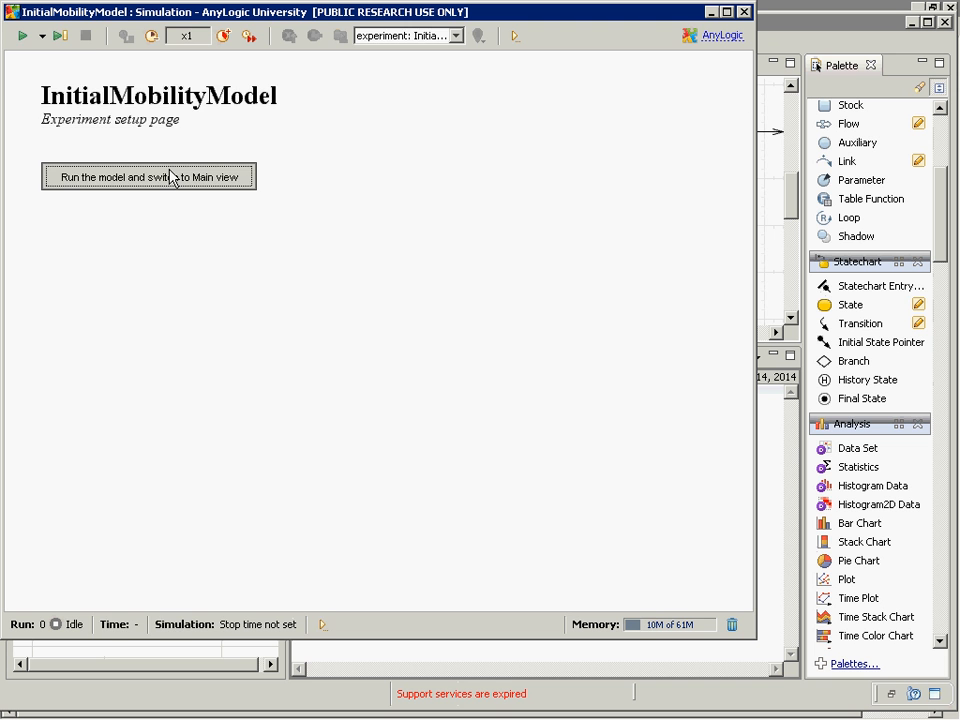
click(170, 177)
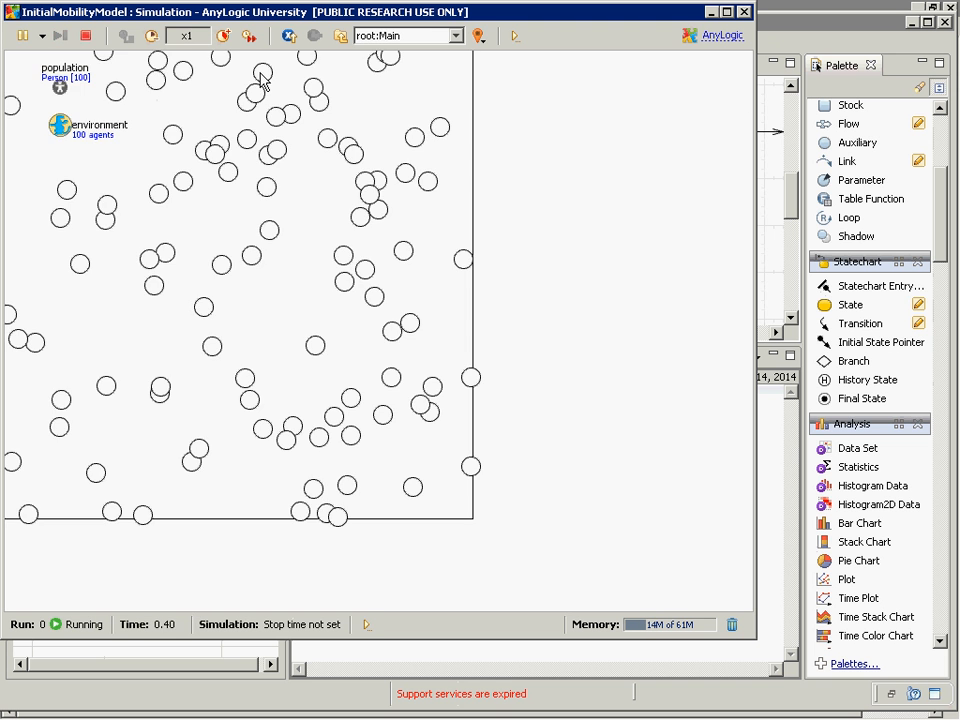
scroll(410, 245, up, 3)
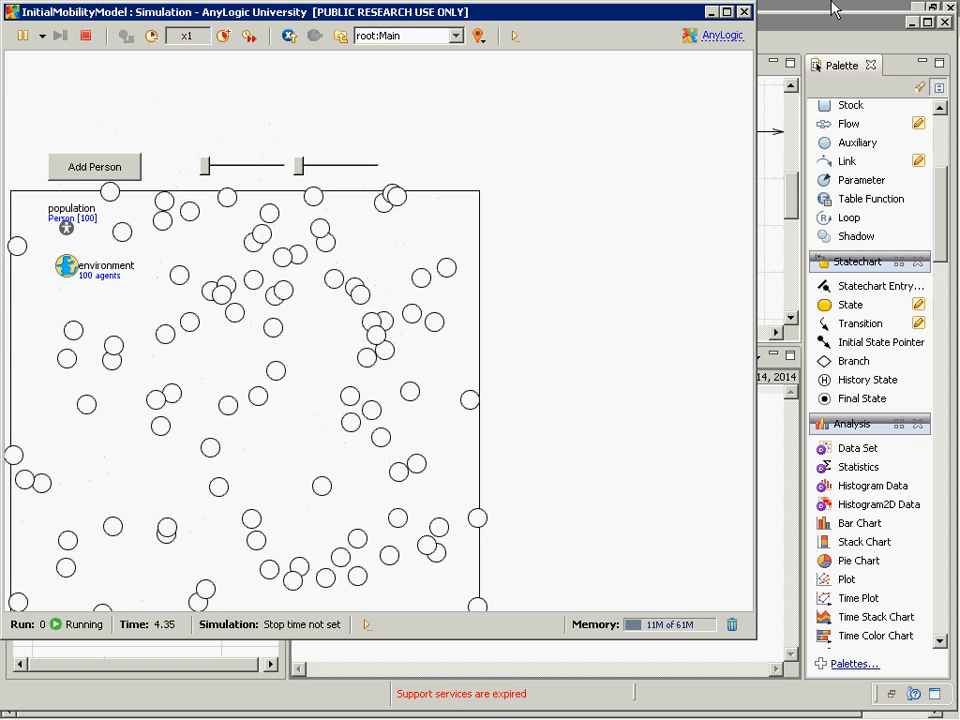
click(744, 12)
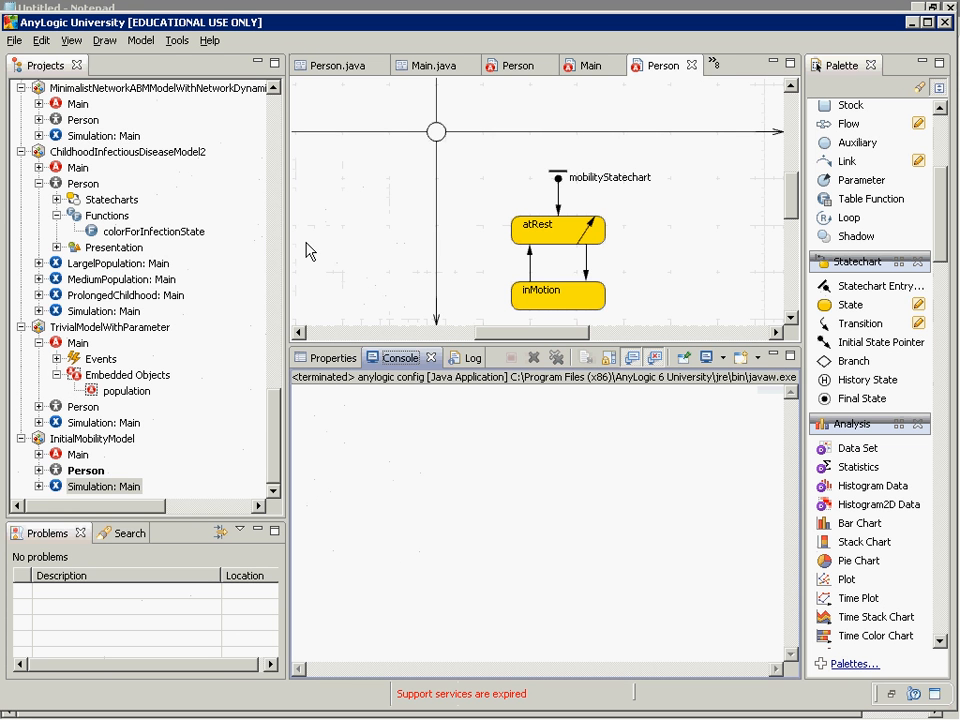
- Rerun InitialMobilityModel's Simulation experiment in the Main view and raise the execution speed to x2
right_click(90, 487)
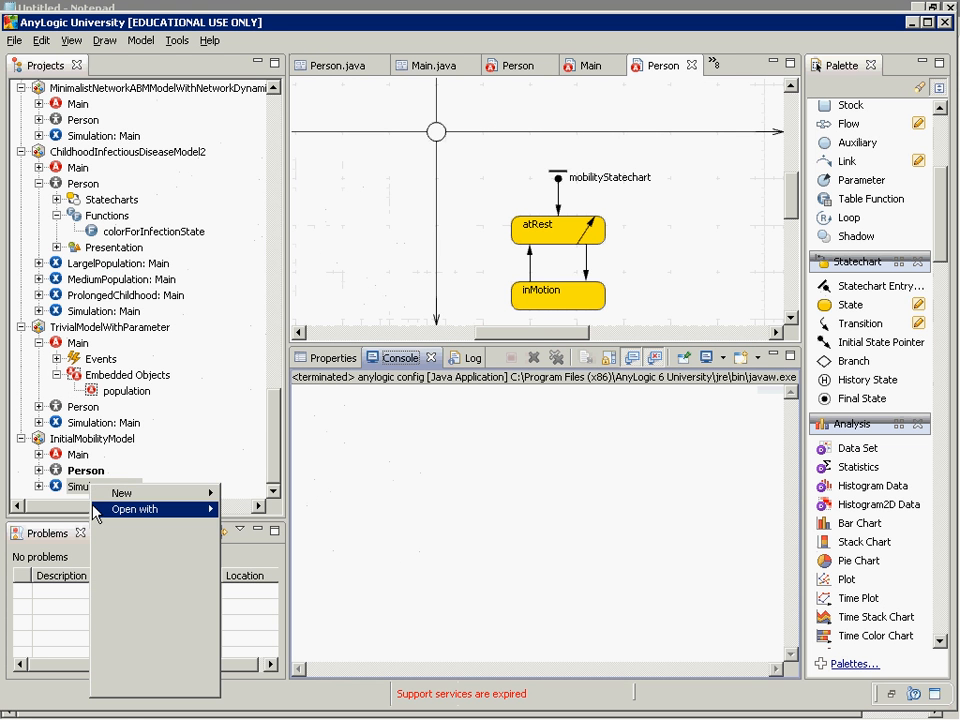
click(140, 686)
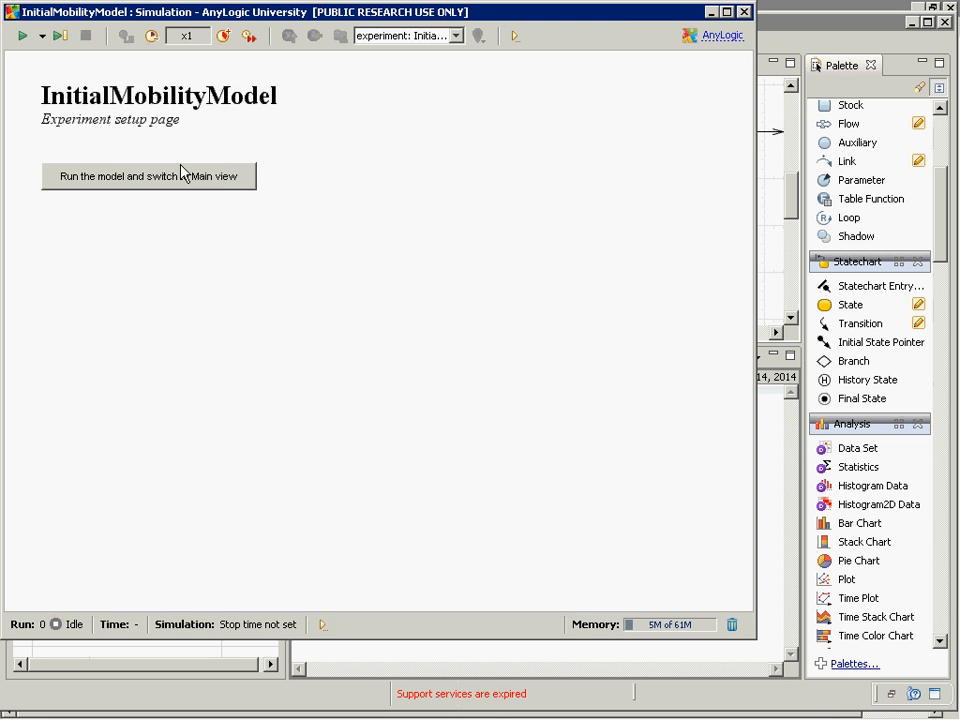
click(184, 179)
click(222, 36)
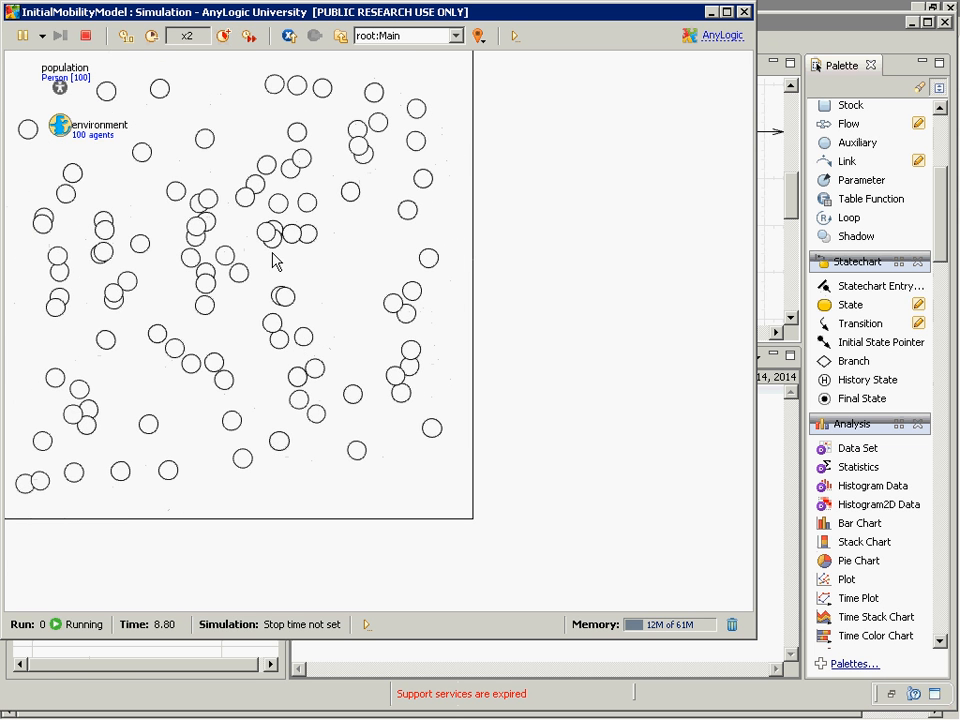
drag(330, 17, 332, 32)
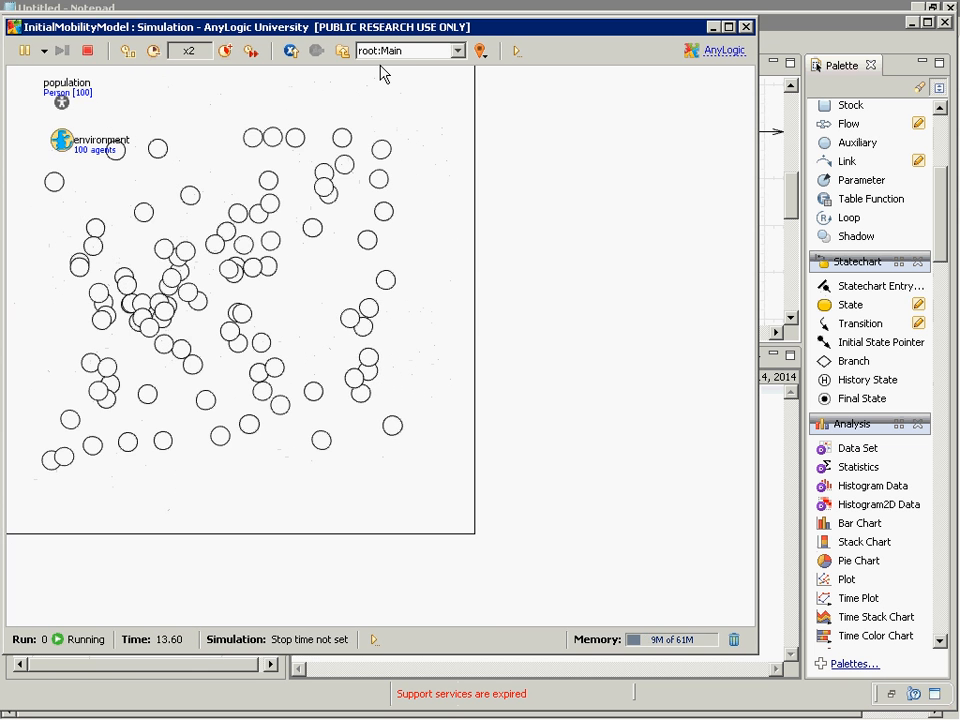
- Inspect the running mobilityStatechart of population[0], watching the atRest self-transition, and close the simulation window
click(386, 52)
click(395, 83)
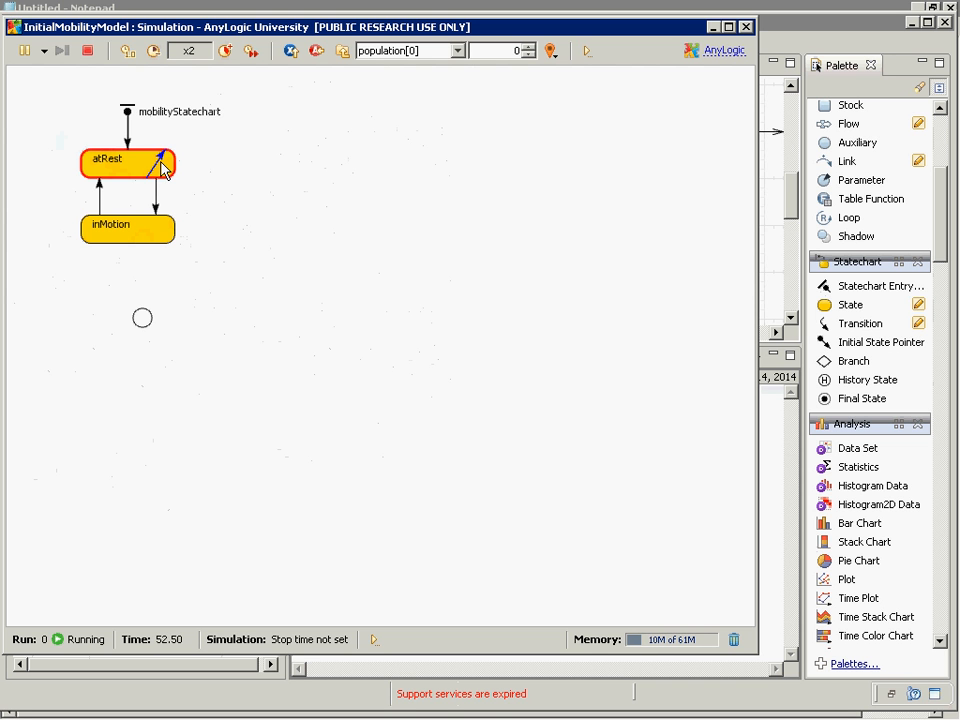
click(745, 28)
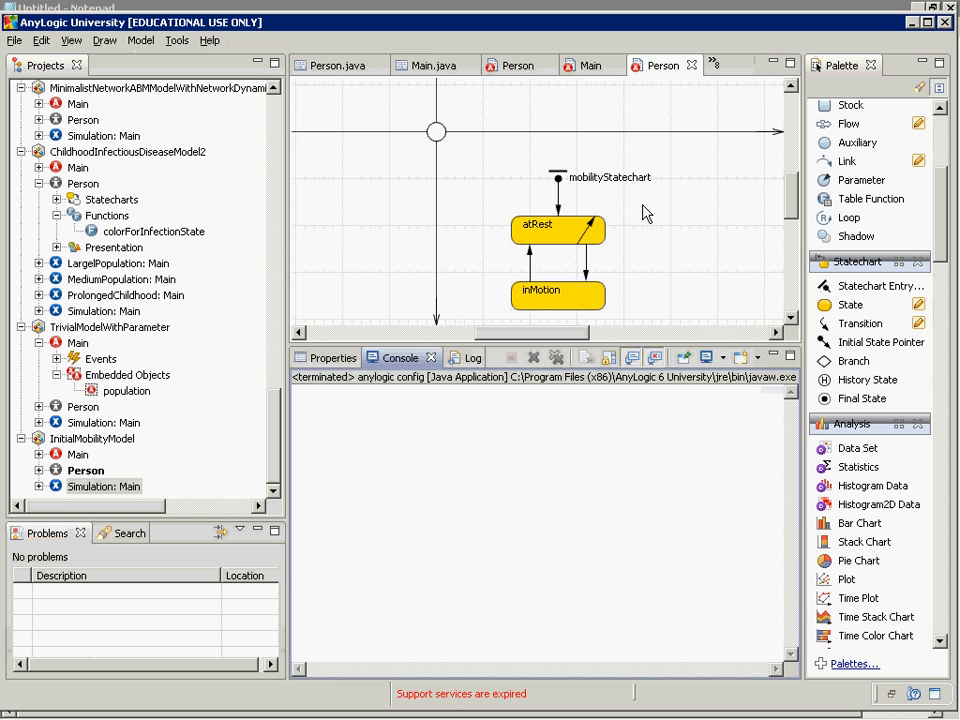
- Reroute the atRest self-transition so that it runs outside the state's box with an added bend point
click(585, 233)
drag(584, 232, 633, 276)
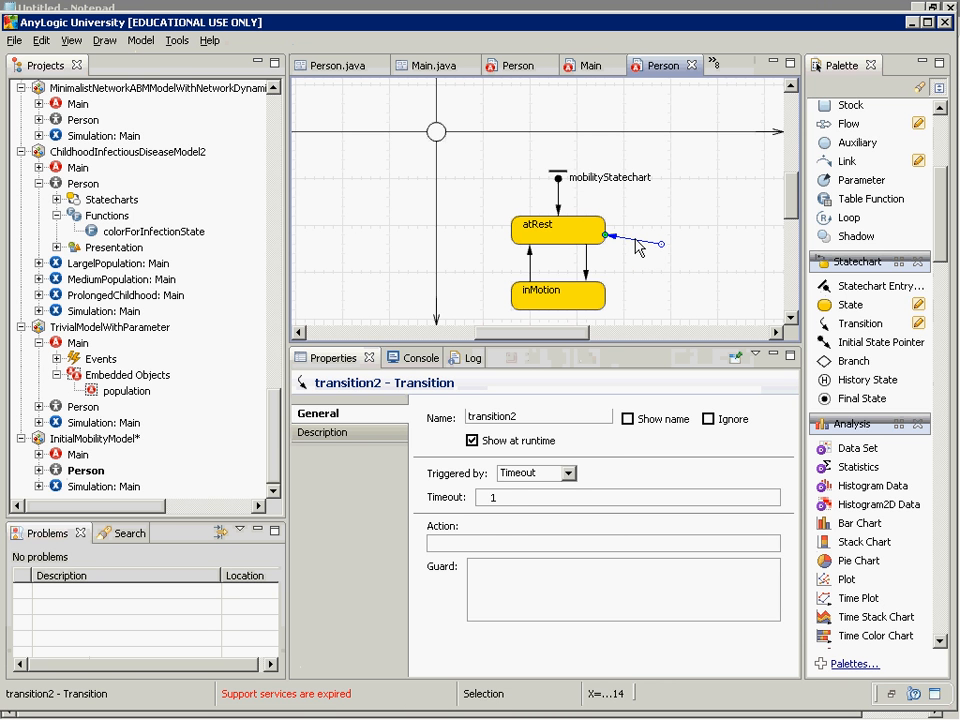
drag(662, 245, 625, 216)
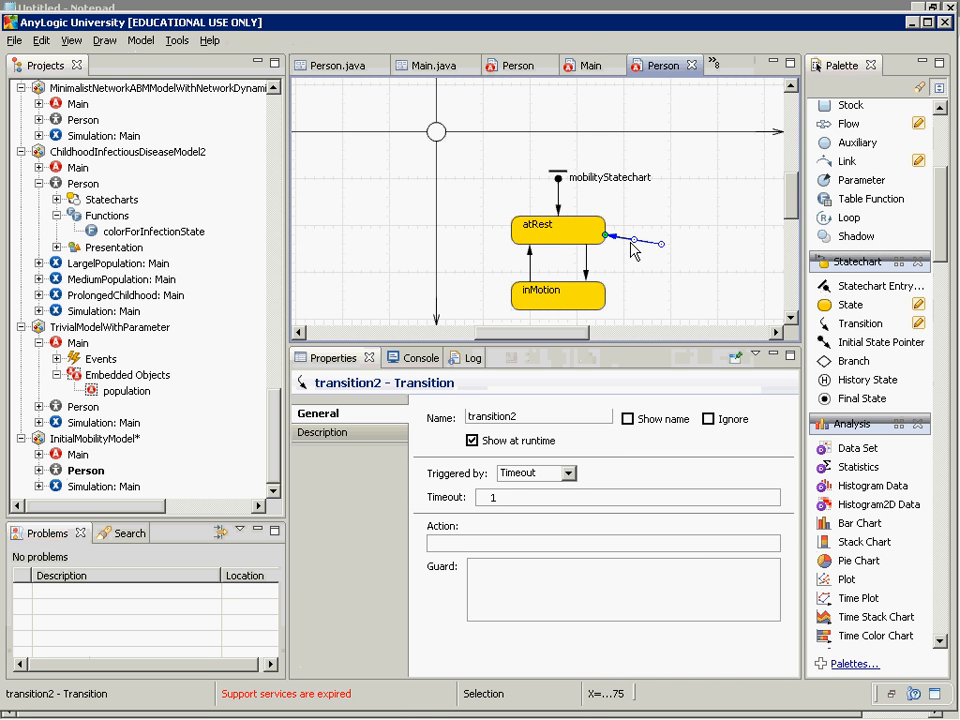